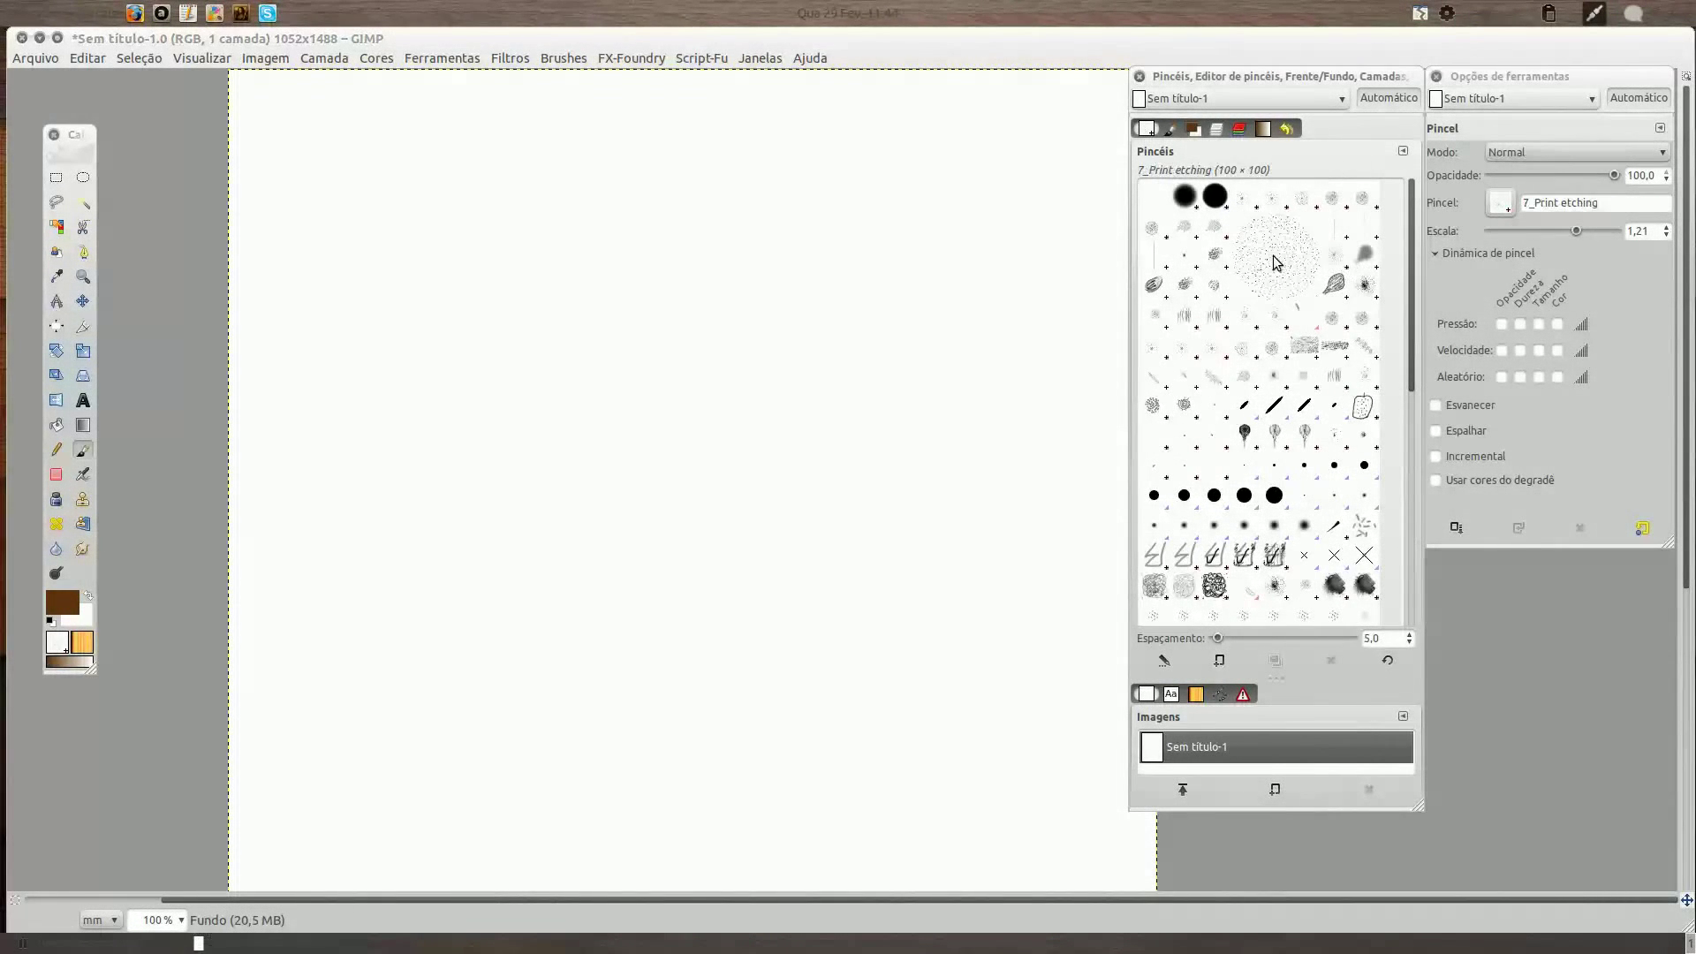
Paint several crossing brown test strokes with the 7_Print newsprint brush.
left_click(1305, 258)
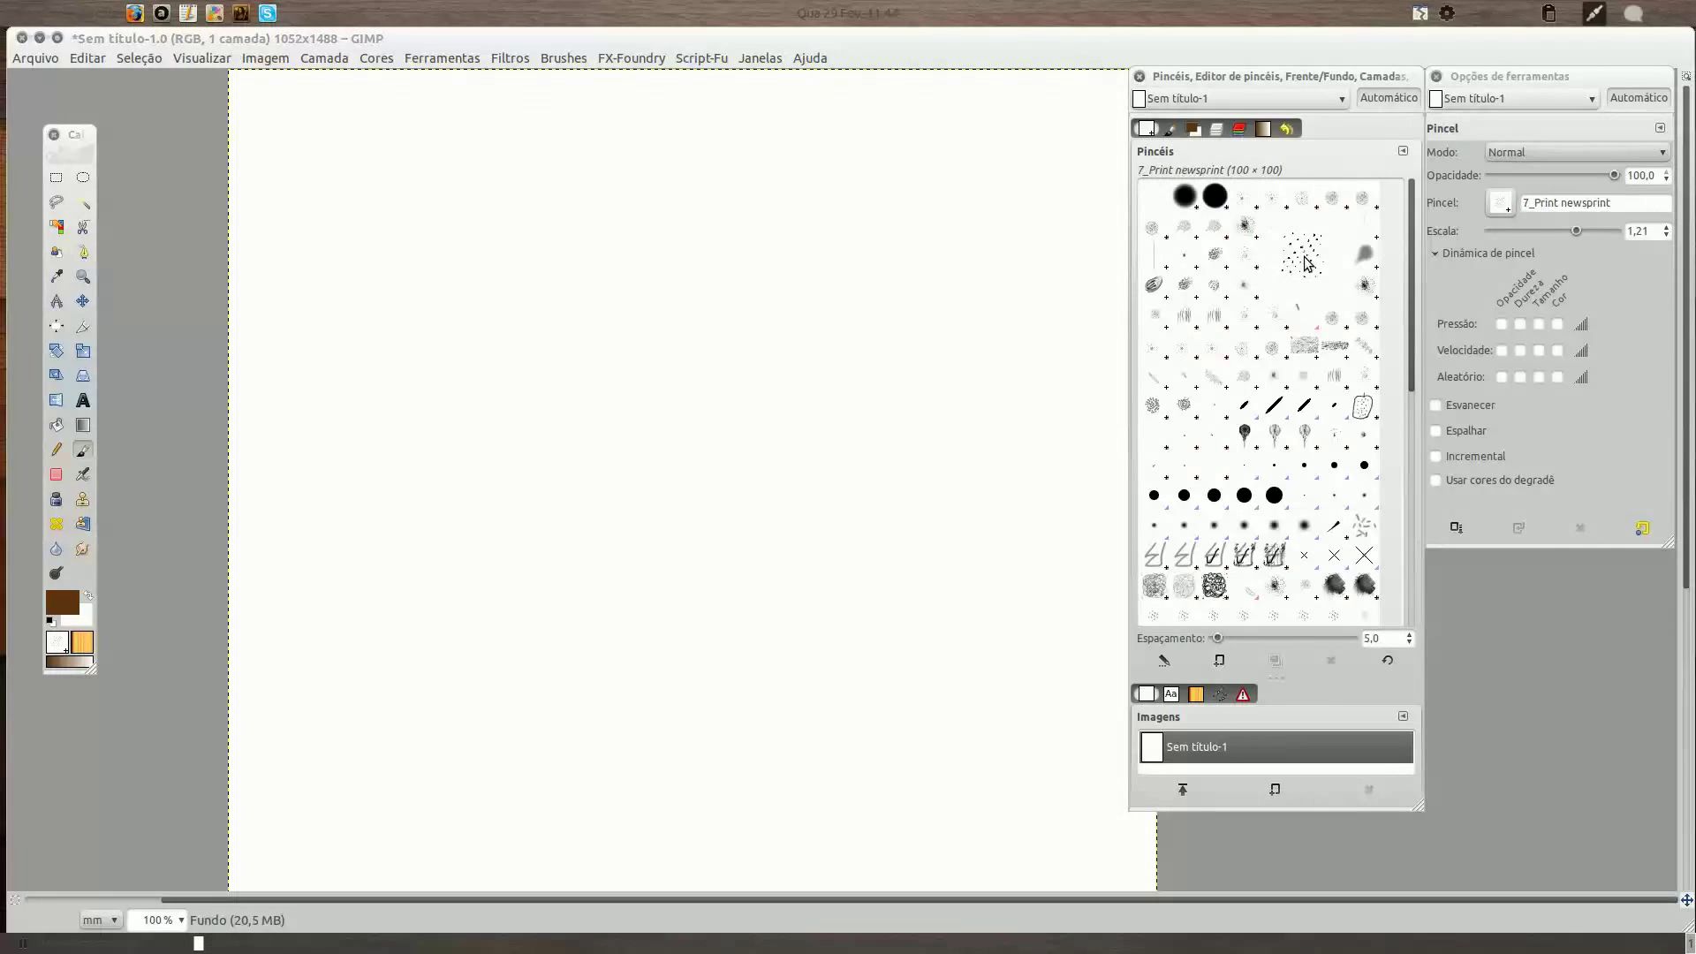
left_click_drag(328, 150, 334, 276)
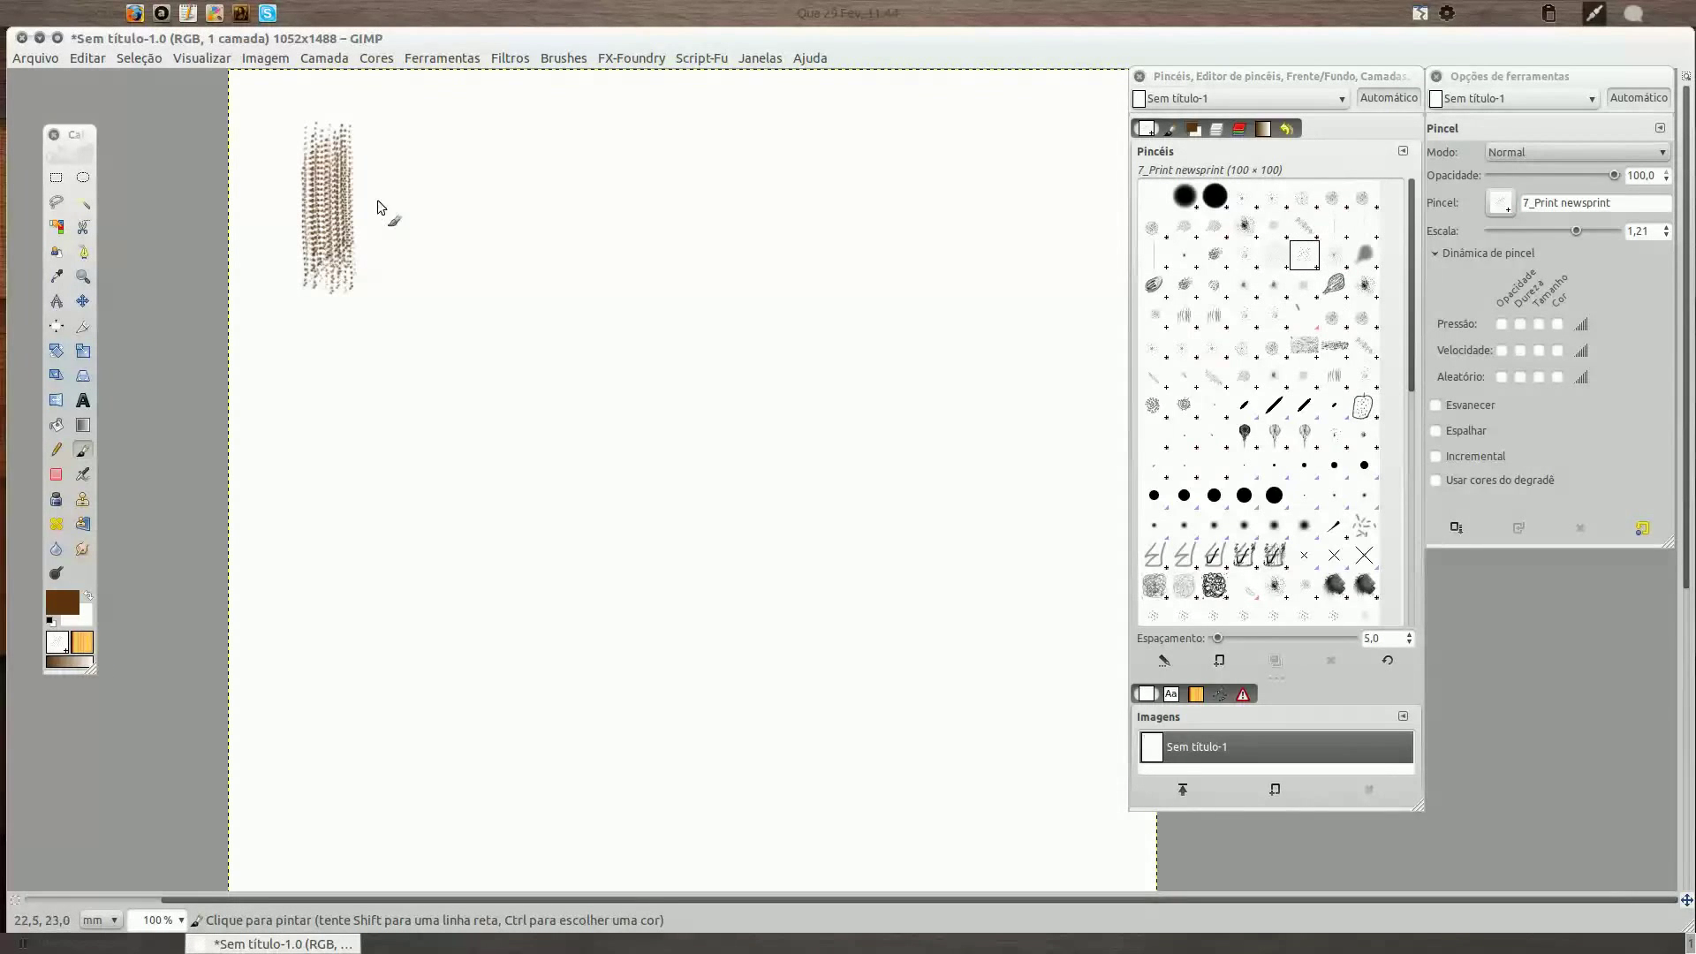
mouse_move(393, 139)
left_mouse_down()
mouse_move(467, 144)
mouse_move(519, 284)
left_mouse_up()
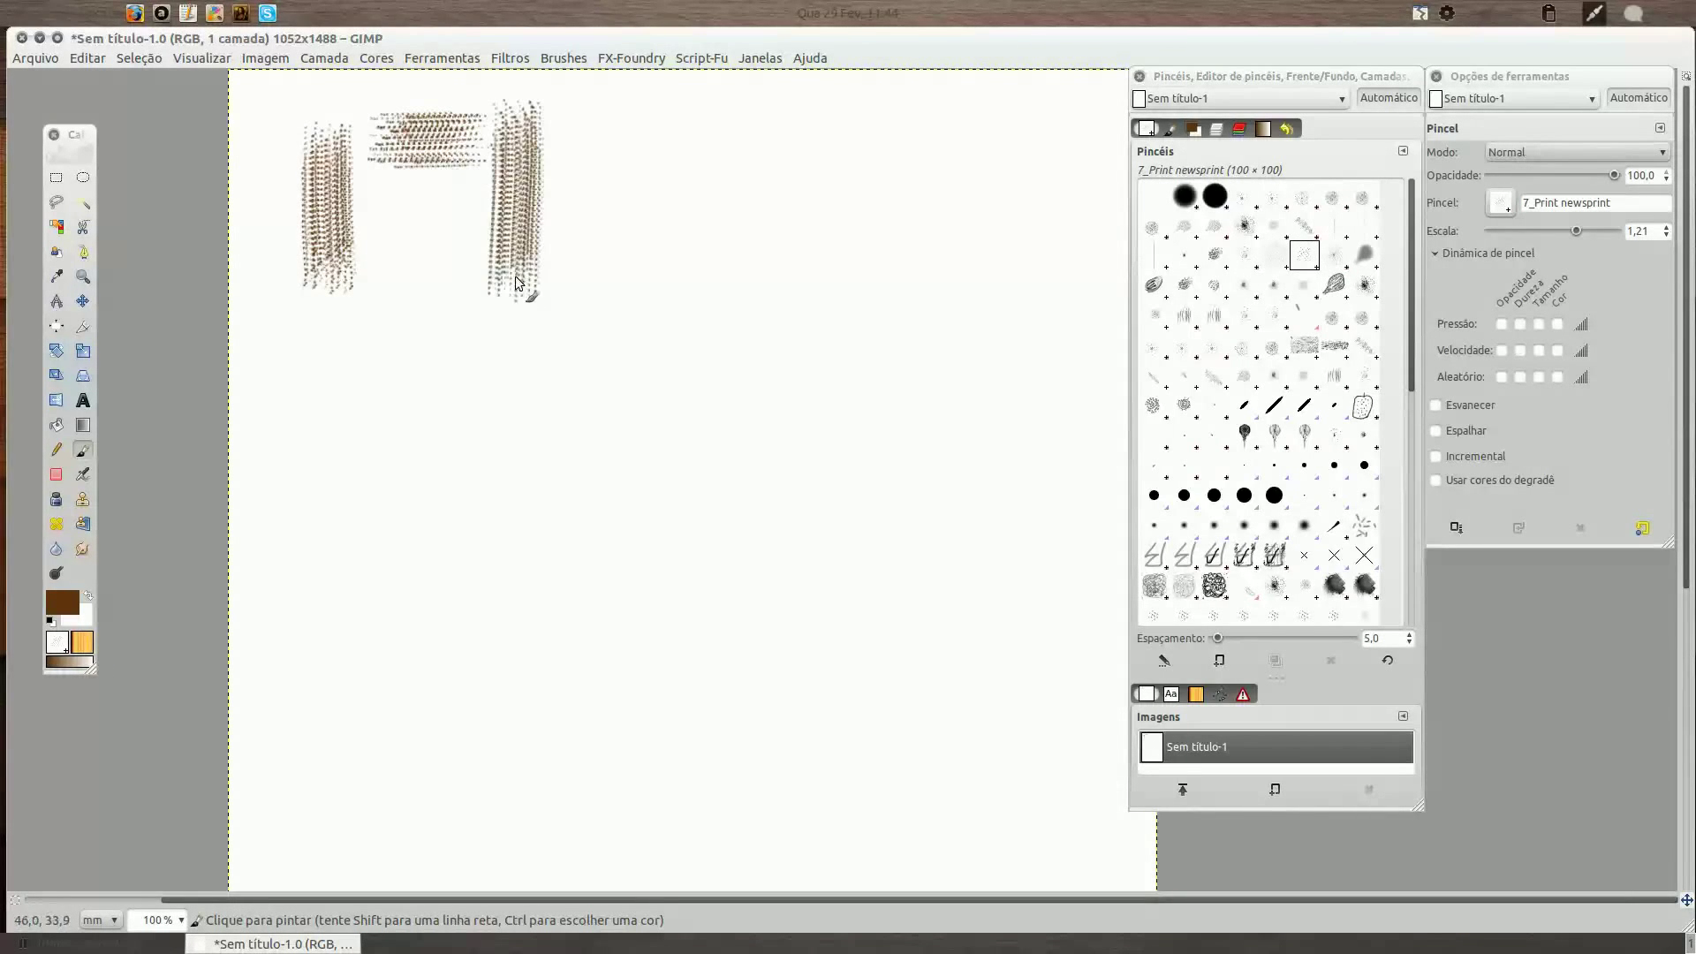
left_click_drag(367, 221, 720, 225)
left_click_drag(640, 114, 649, 283)
left_click_drag(722, 145, 890, 194)
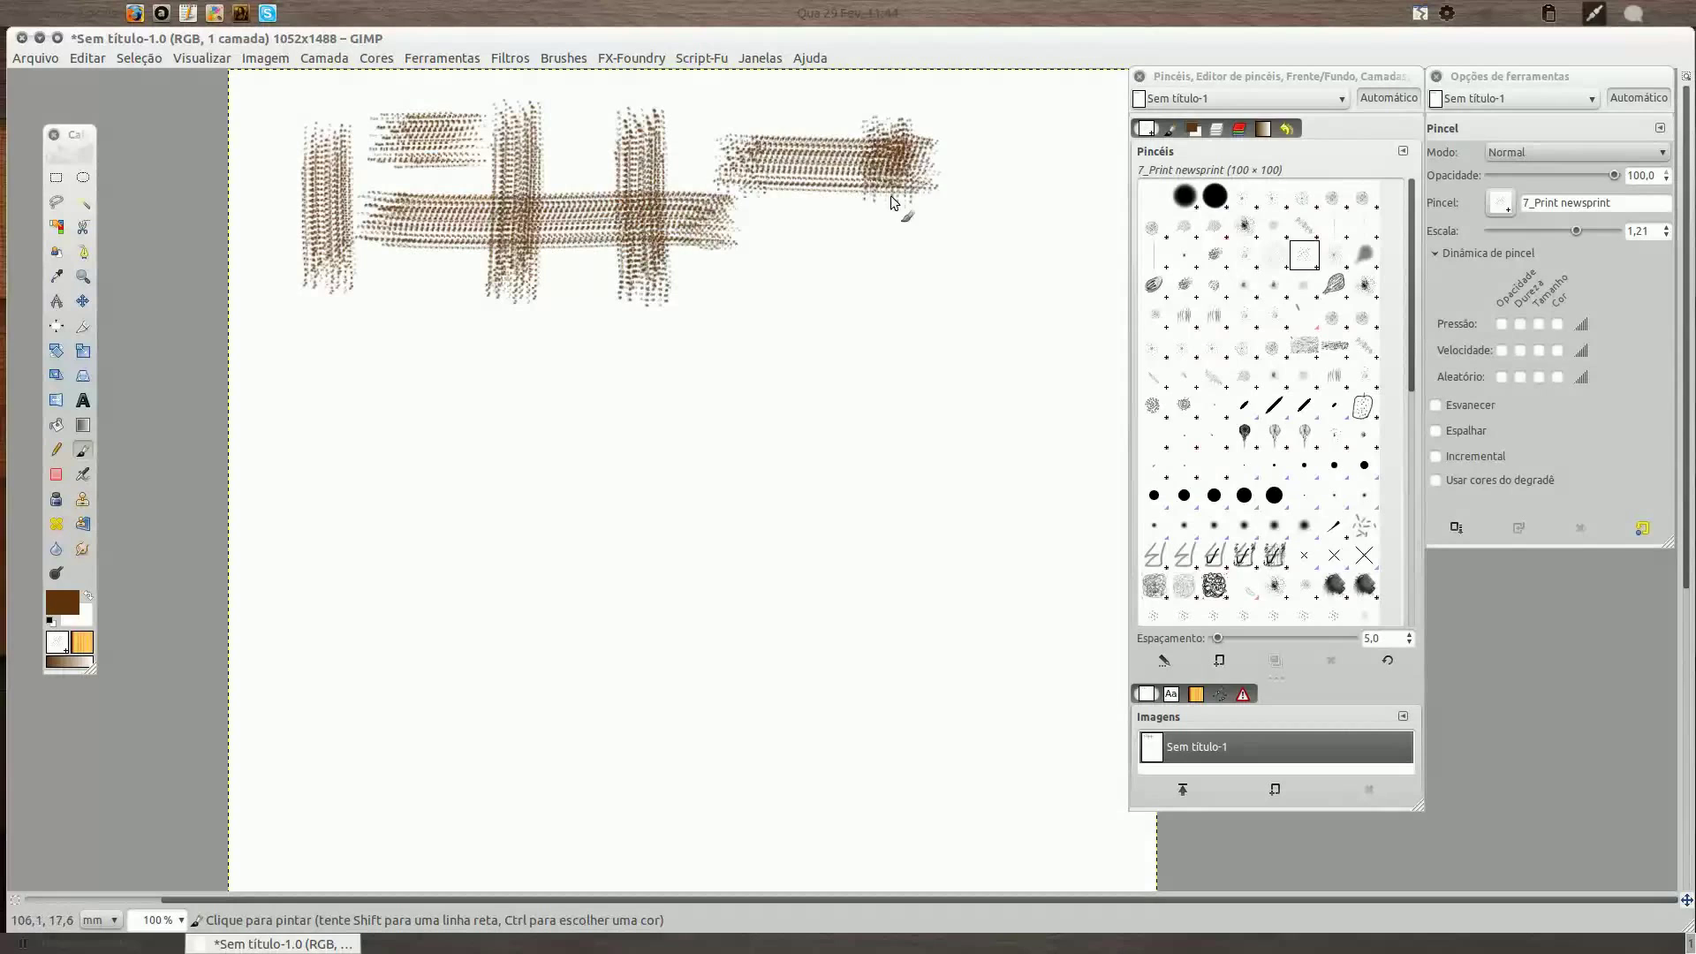
mouse_move(884, 283)
left_mouse_down()
mouse_move(1032, 205)
mouse_move(1081, 309)
left_mouse_up()
mouse_move(278, 384)
left_mouse_down()
mouse_move(457, 419)
mouse_move(963, 415)
mouse_move(945, 442)
left_mouse_up()
Test the 7_Watercolor flow brush with feathery strokes and a swirl, clearing between tests.
left_click(1341, 253)
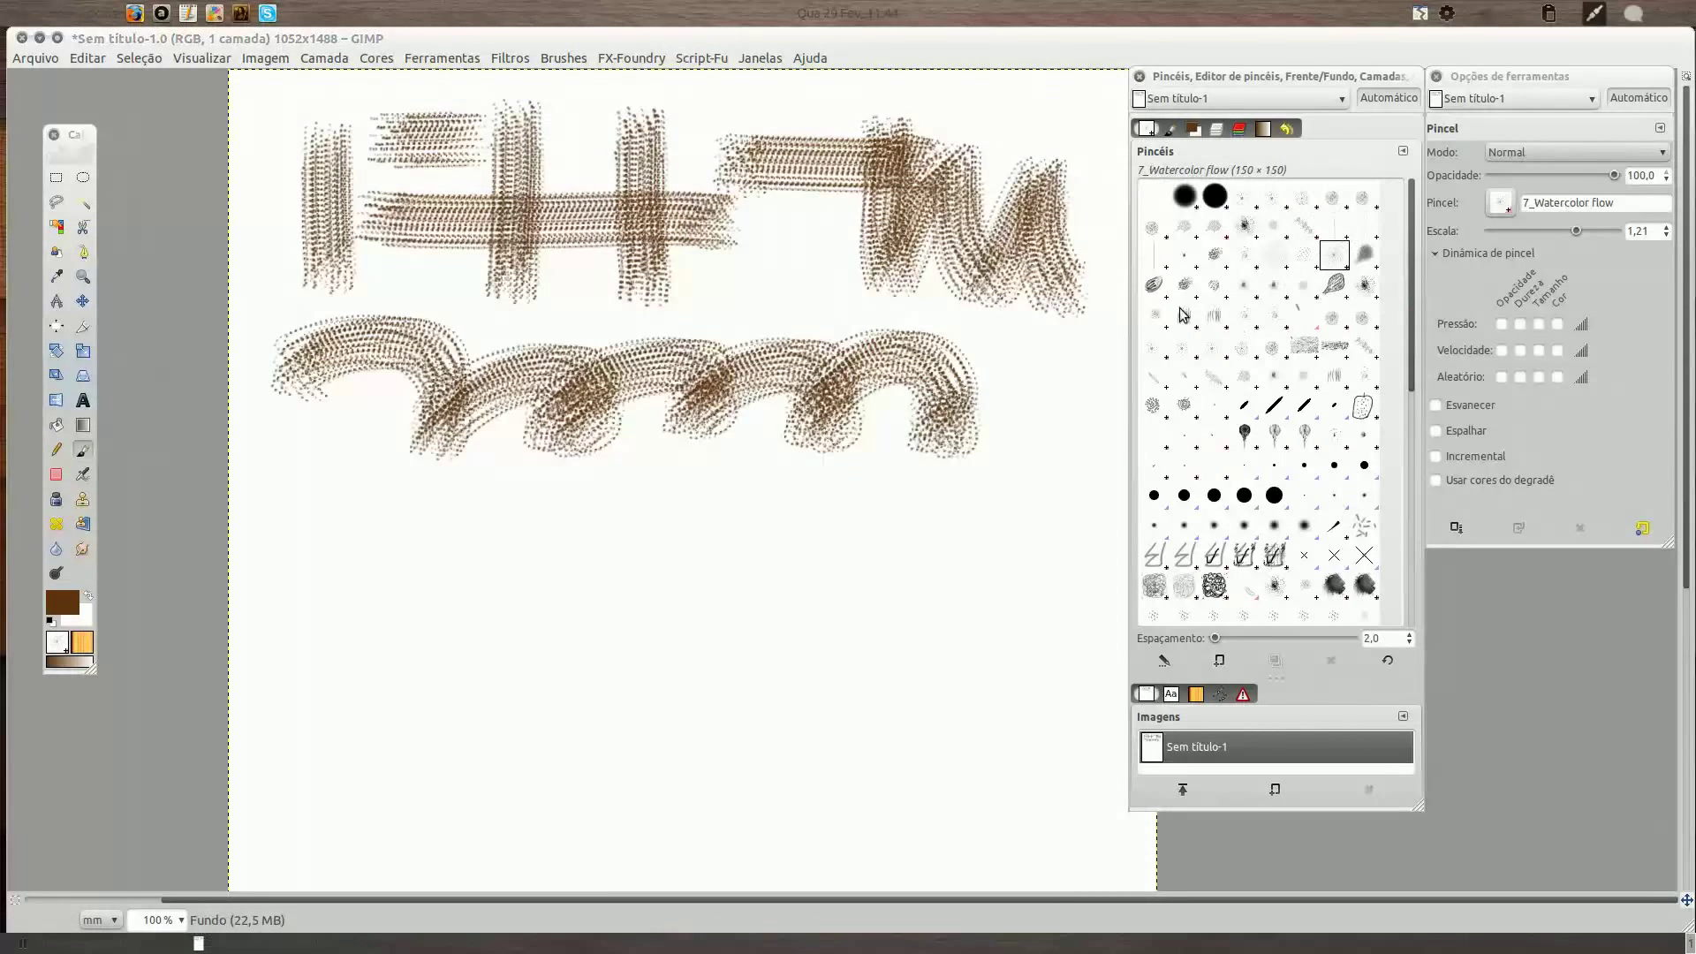
mouse_move(389, 538)
left_mouse_down()
mouse_move(337, 543)
mouse_move(385, 634)
mouse_move(463, 584)
mouse_move(560, 601)
mouse_move(661, 544)
mouse_move(754, 611)
mouse_move(1007, 558)
mouse_move(945, 683)
mouse_move(851, 724)
mouse_move(723, 723)
mouse_move(528, 759)
mouse_move(488, 733)
left_mouse_up()
key("Delete")
mouse_move(464, 199)
left_mouse_down()
mouse_move(454, 189)
mouse_move(408, 289)
mouse_move(449, 204)
mouse_move(608, 171)
mouse_move(622, 287)
mouse_move(823, 209)
mouse_move(1000, 364)
mouse_move(864, 500)
mouse_move(611, 425)
mouse_move(676, 606)
mouse_move(825, 647)
left_mouse_up()
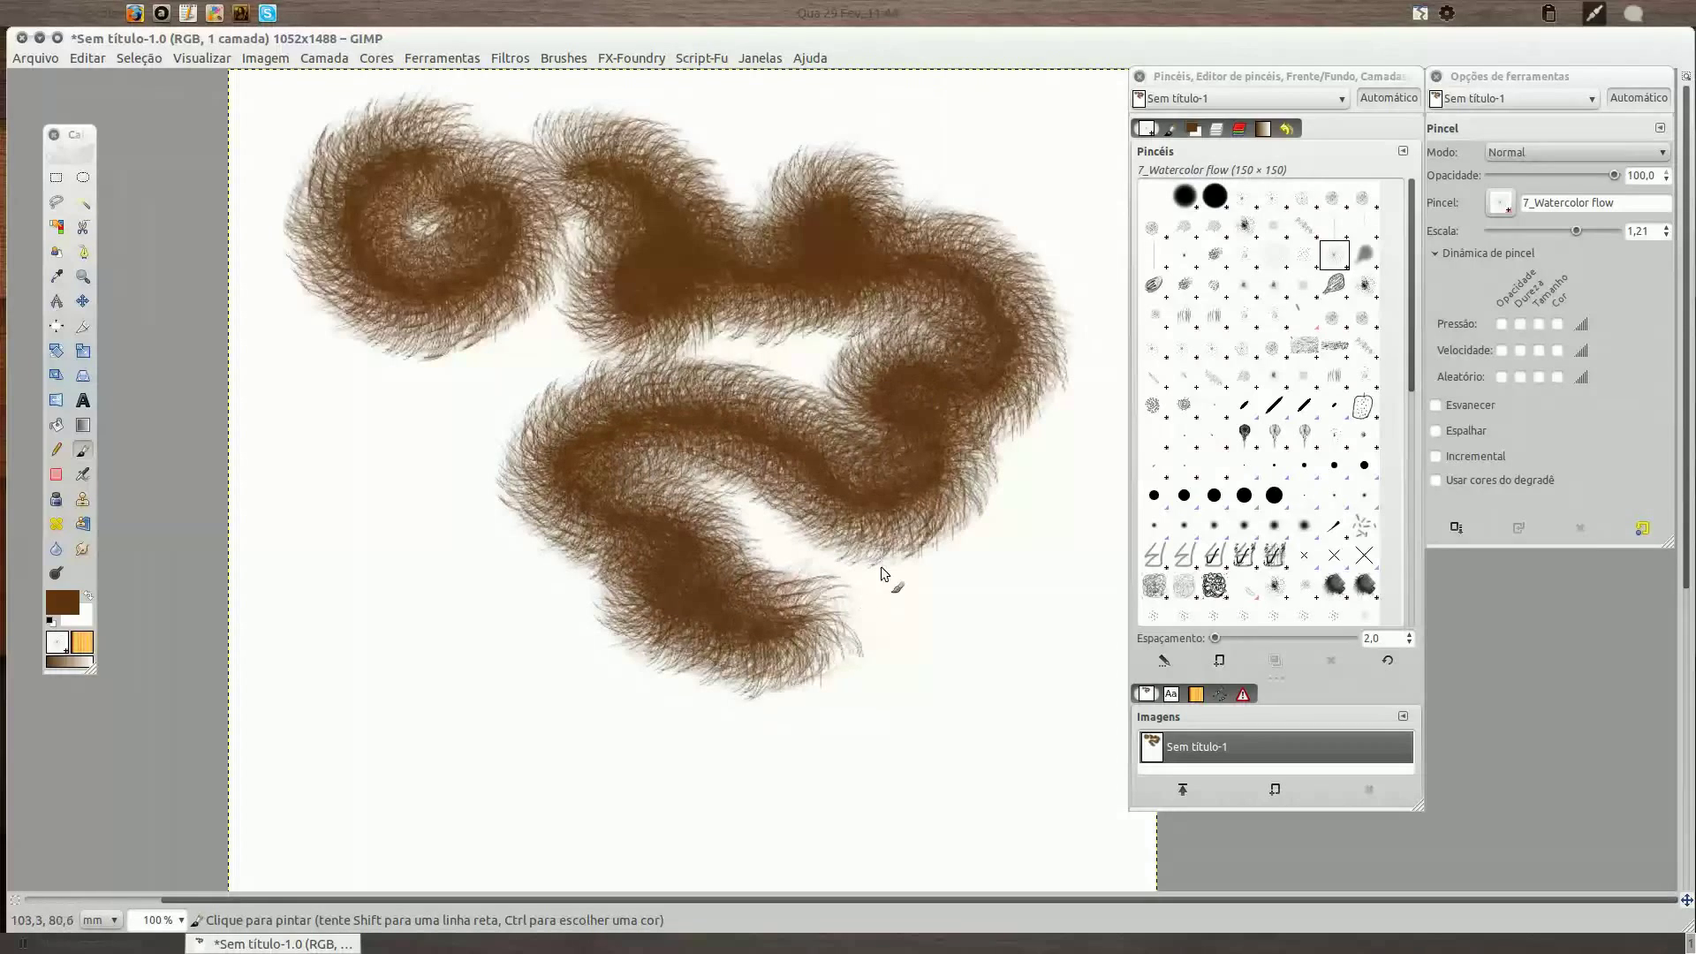
key("ctrl+z")
Paint wavy watercolour strokes with the Acquarello bagnato brush, then clear them.
left_click(1365, 254)
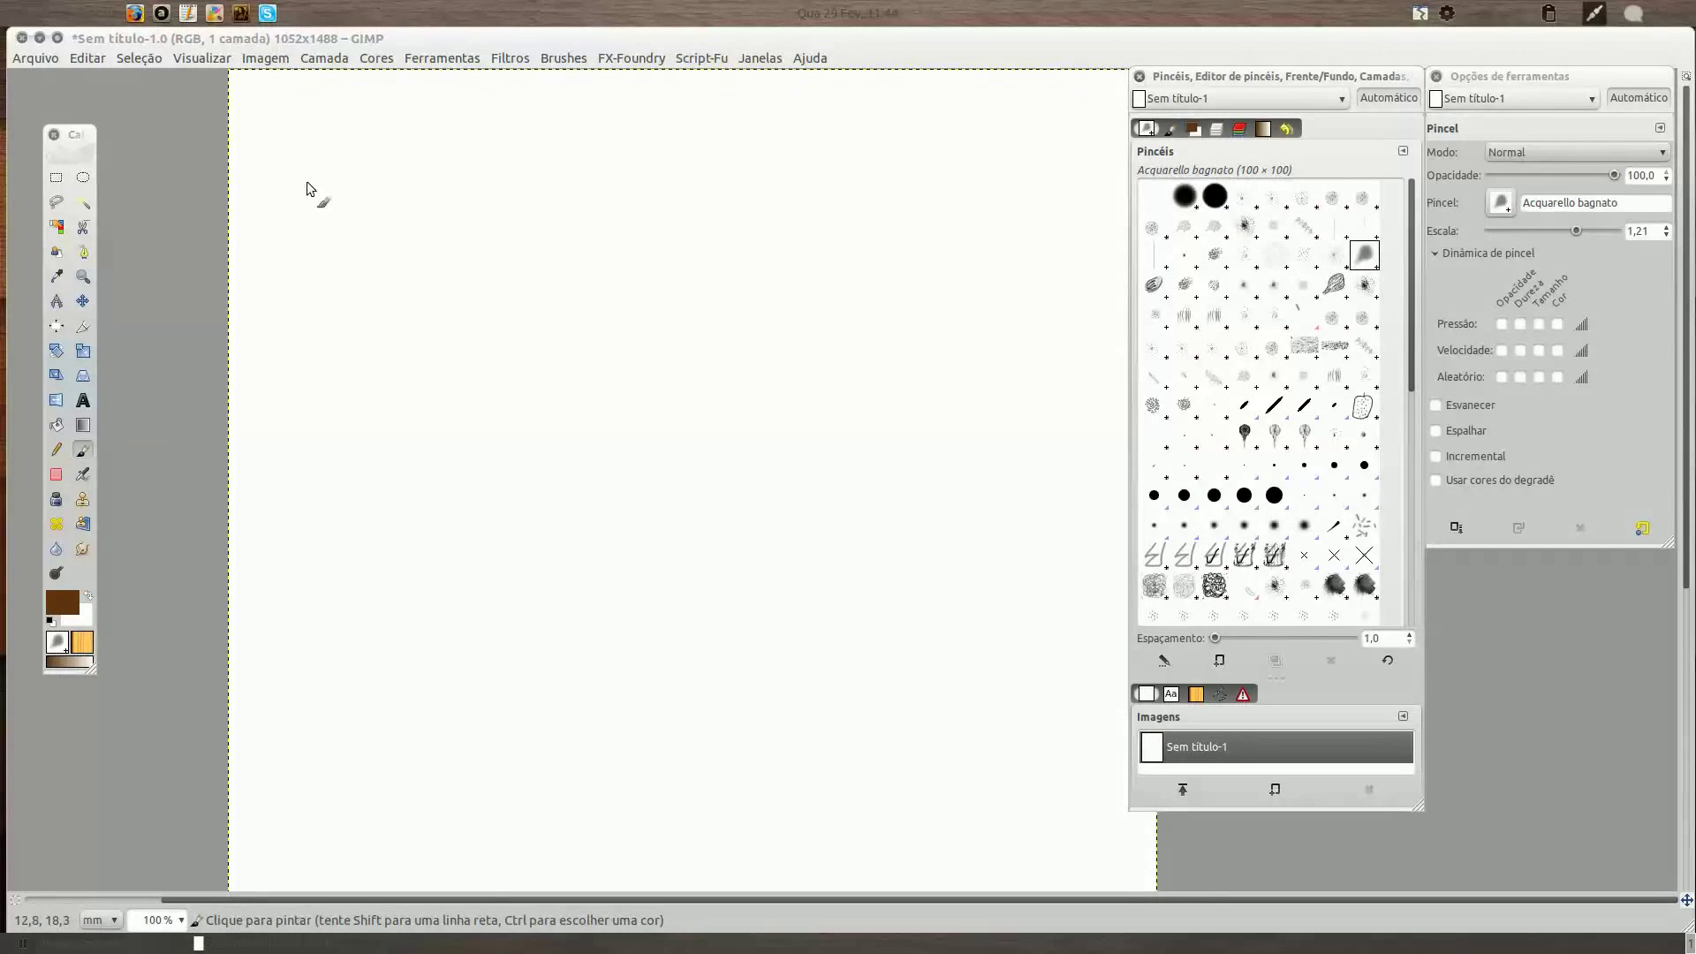
mouse_move(307, 188)
left_mouse_down()
mouse_move(379, 221)
mouse_move(528, 215)
mouse_move(678, 266)
mouse_move(786, 331)
left_mouse_up()
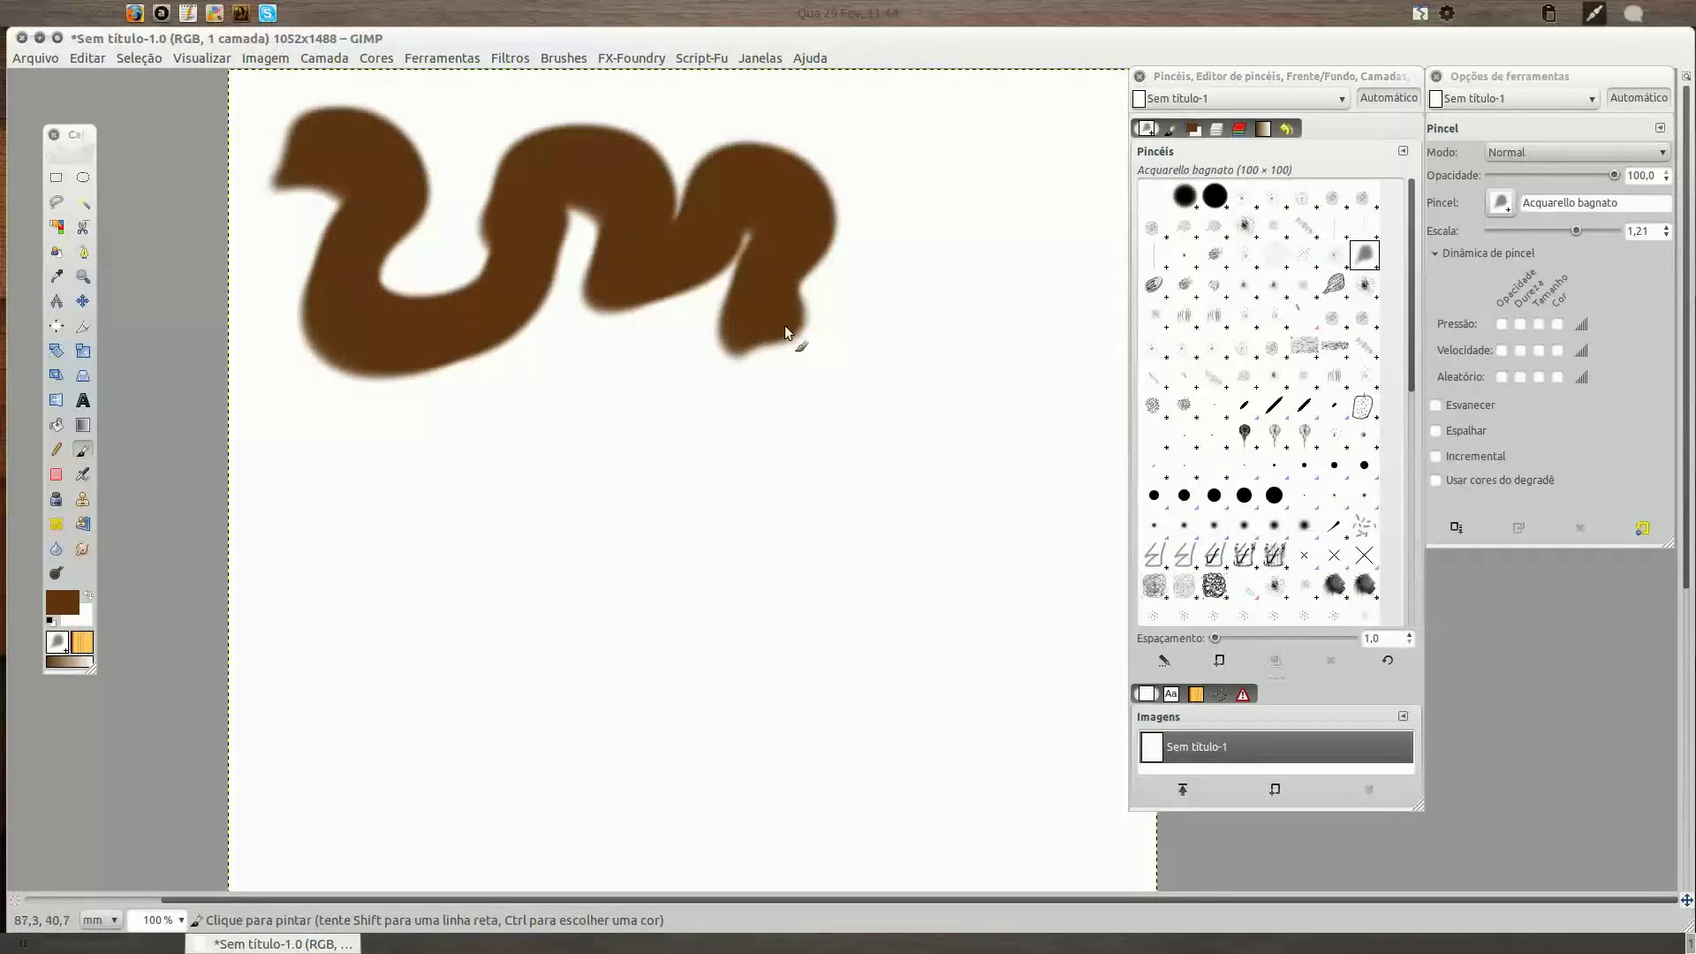
mouse_move(962, 286)
left_mouse_down()
mouse_move(872, 394)
mouse_move(723, 437)
left_mouse_up()
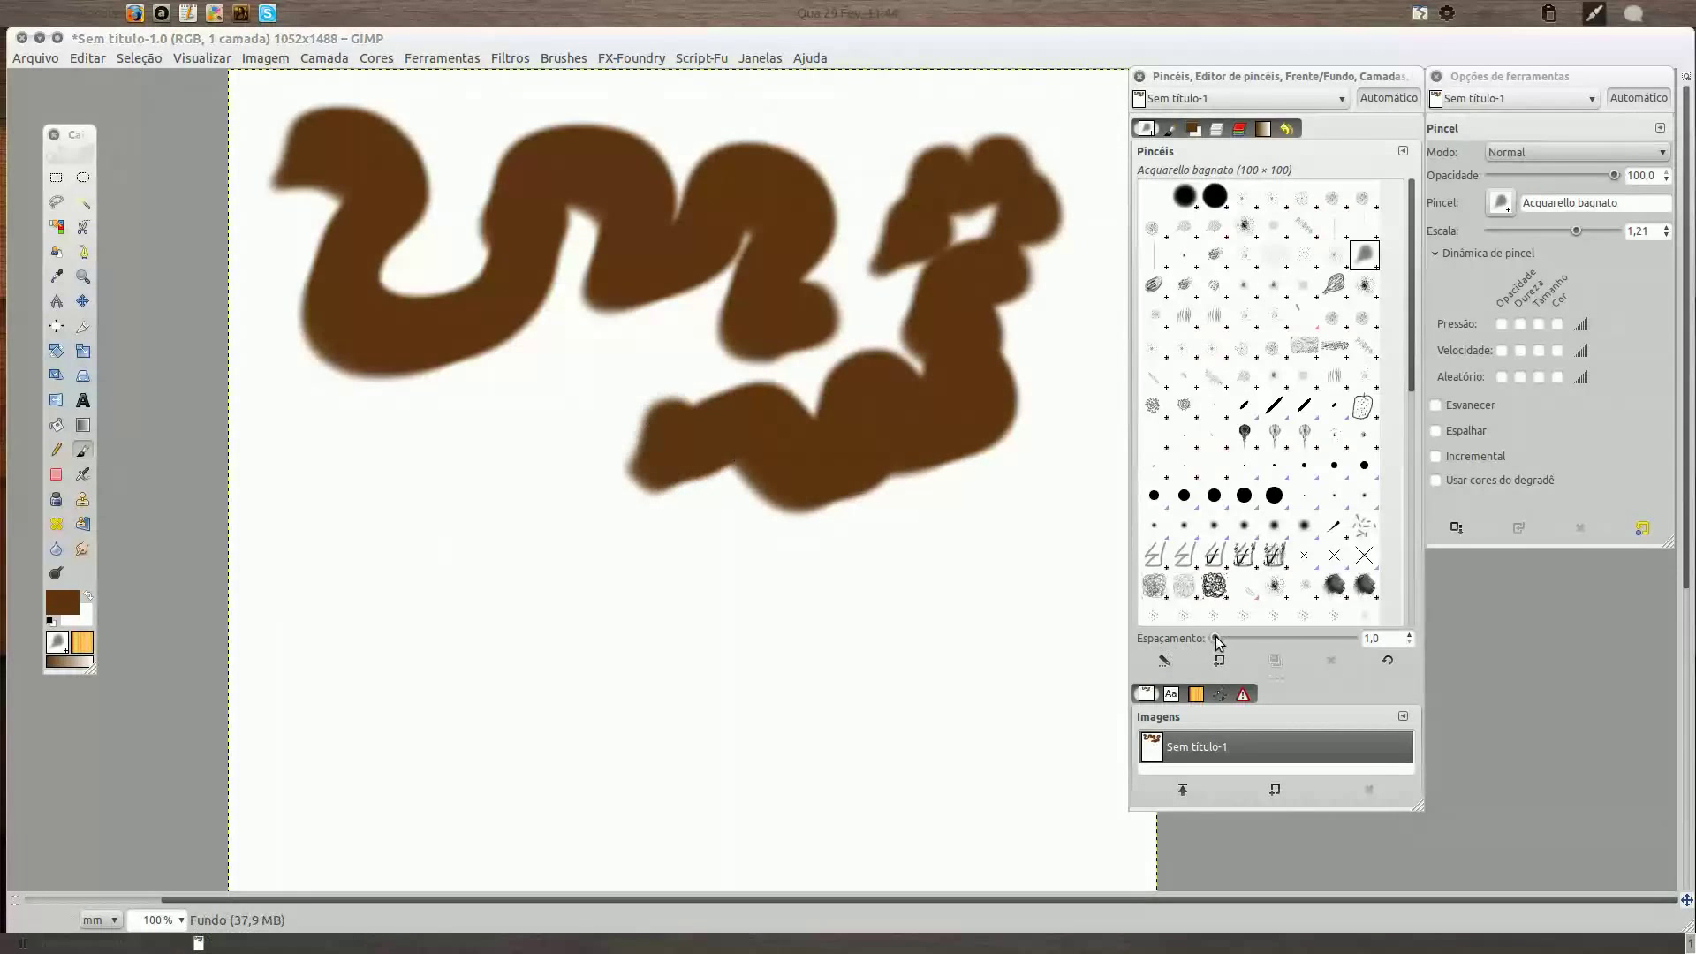
mouse_move(415, 513)
left_mouse_down()
mouse_move(468, 459)
mouse_move(601, 418)
mouse_move(670, 568)
mouse_move(733, 627)
mouse_move(923, 622)
mouse_move(812, 595)
left_mouse_up()
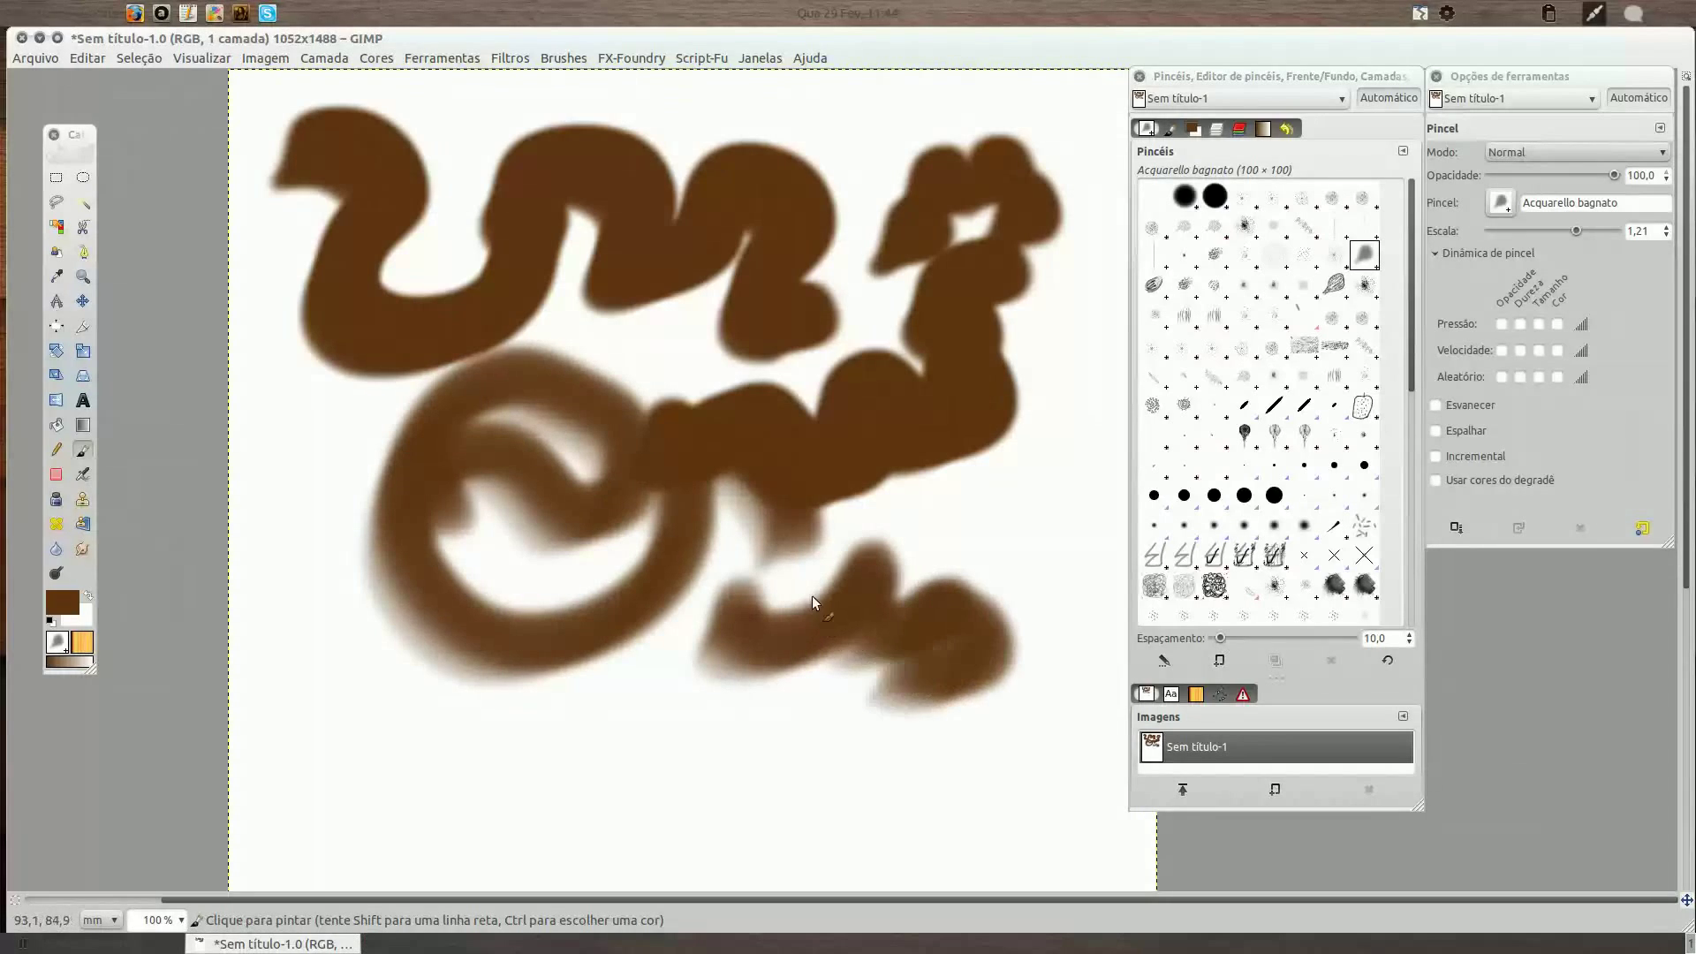
key("Delete")
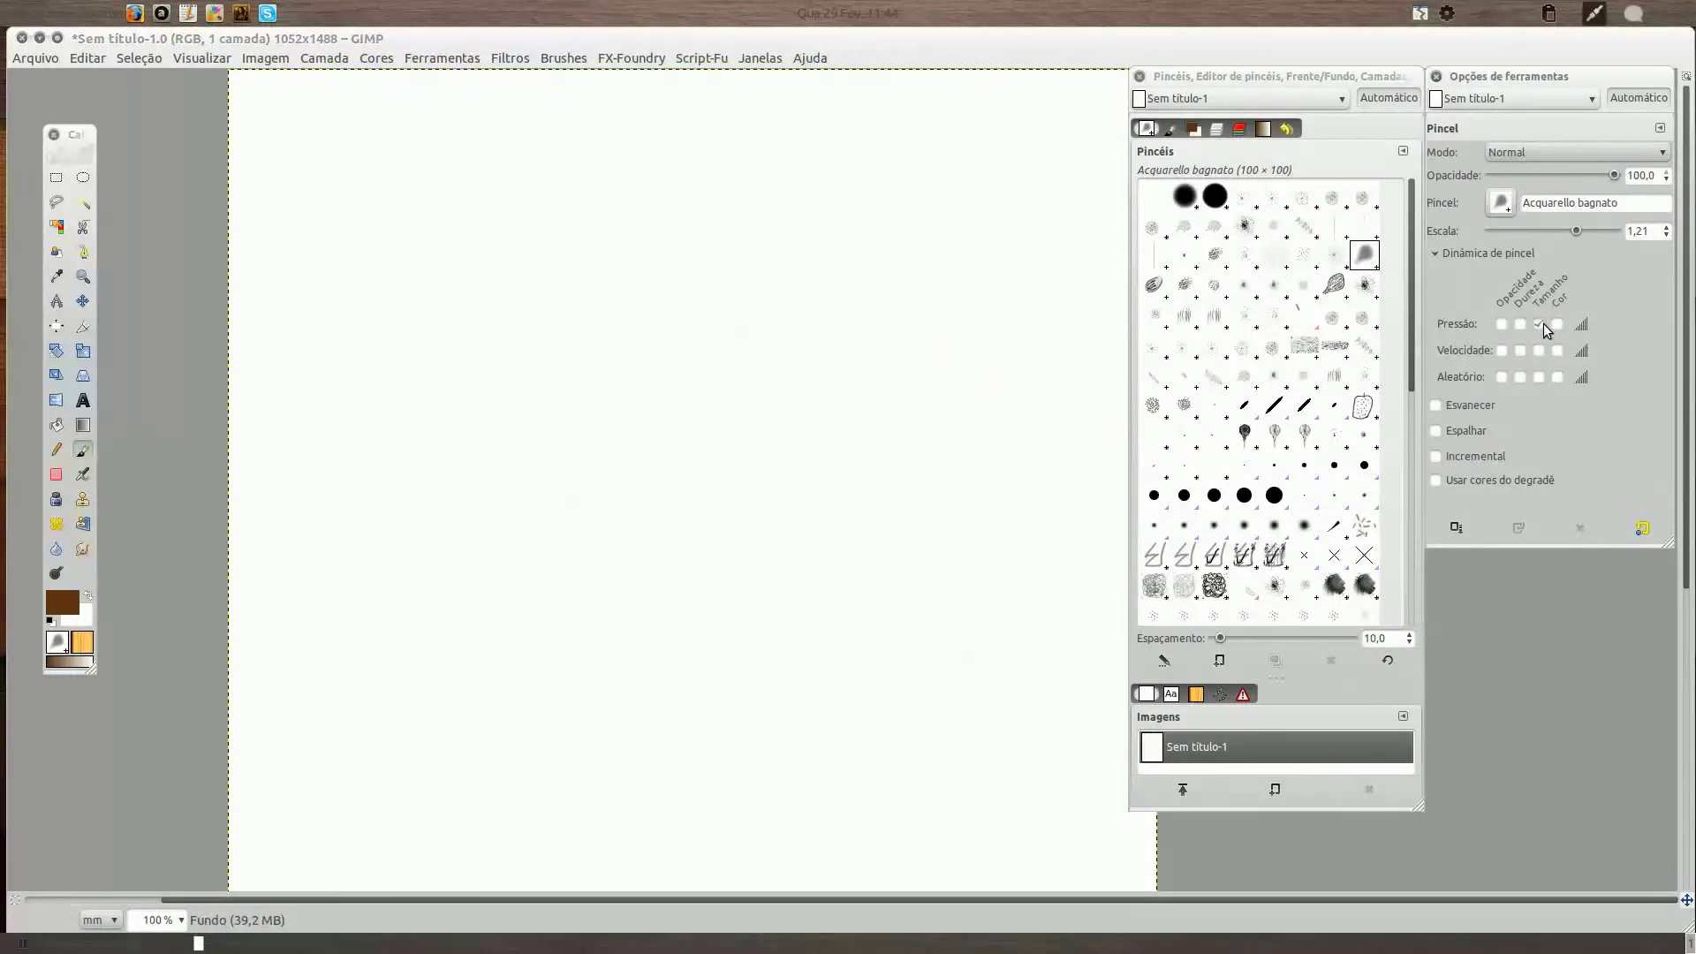
With pen pressure controlling size, paint tapered looping strokes, then clear the canvas.
left_click(1538, 323)
mouse_move(340, 163)
left_mouse_down()
mouse_move(376, 286)
mouse_move(411, 181)
left_mouse_up()
left_click_drag(412, 143, 517, 228)
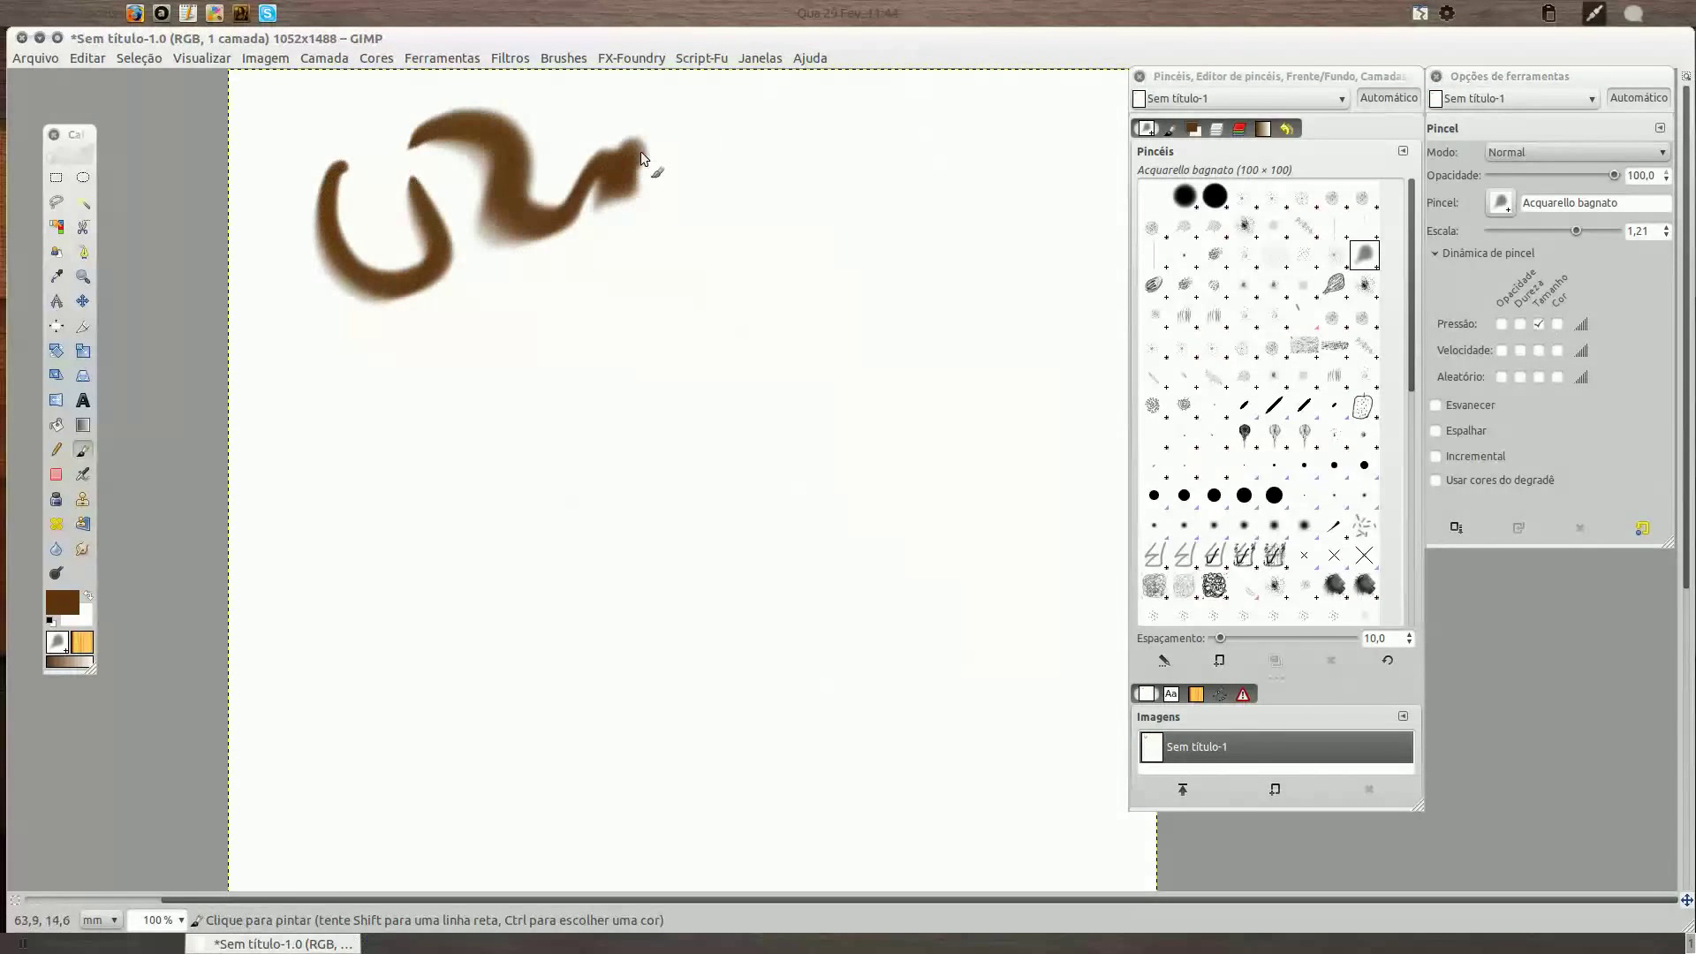
mouse_move(640, 151)
left_mouse_down()
mouse_move(696, 309)
mouse_move(849, 212)
mouse_move(1020, 442)
left_mouse_up()
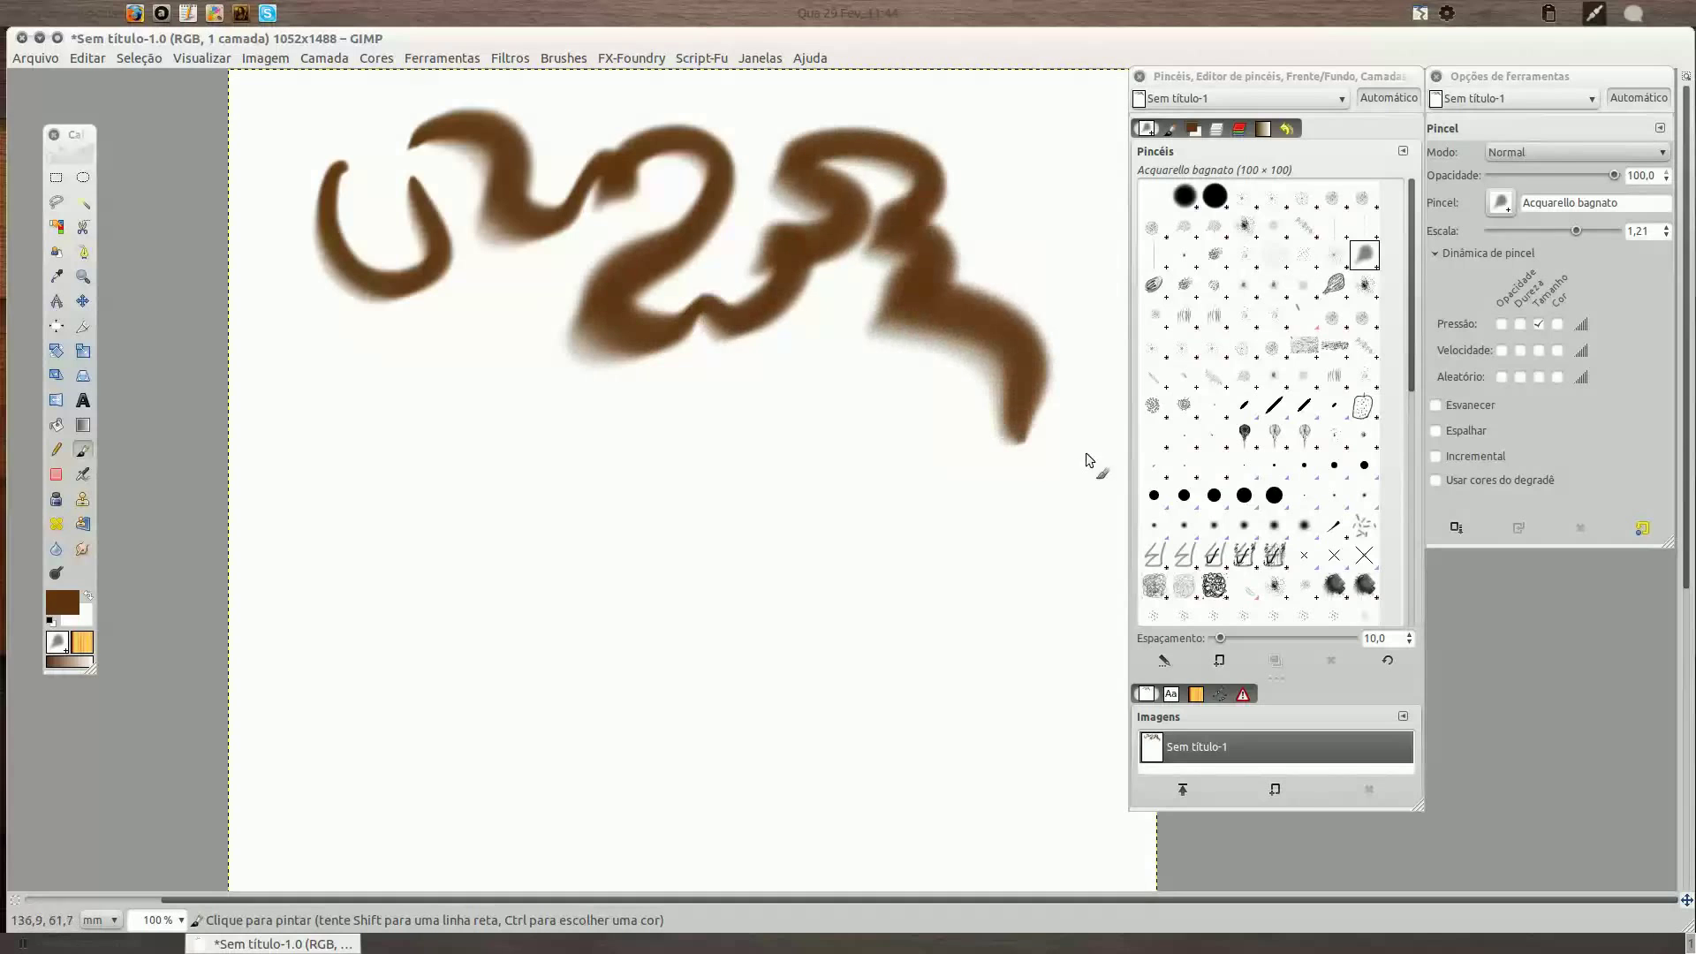
key("Delete")
Turn off pressure size and paint curving strokes with Acquarello Brush - Prova macchia.
left_click(1540, 325)
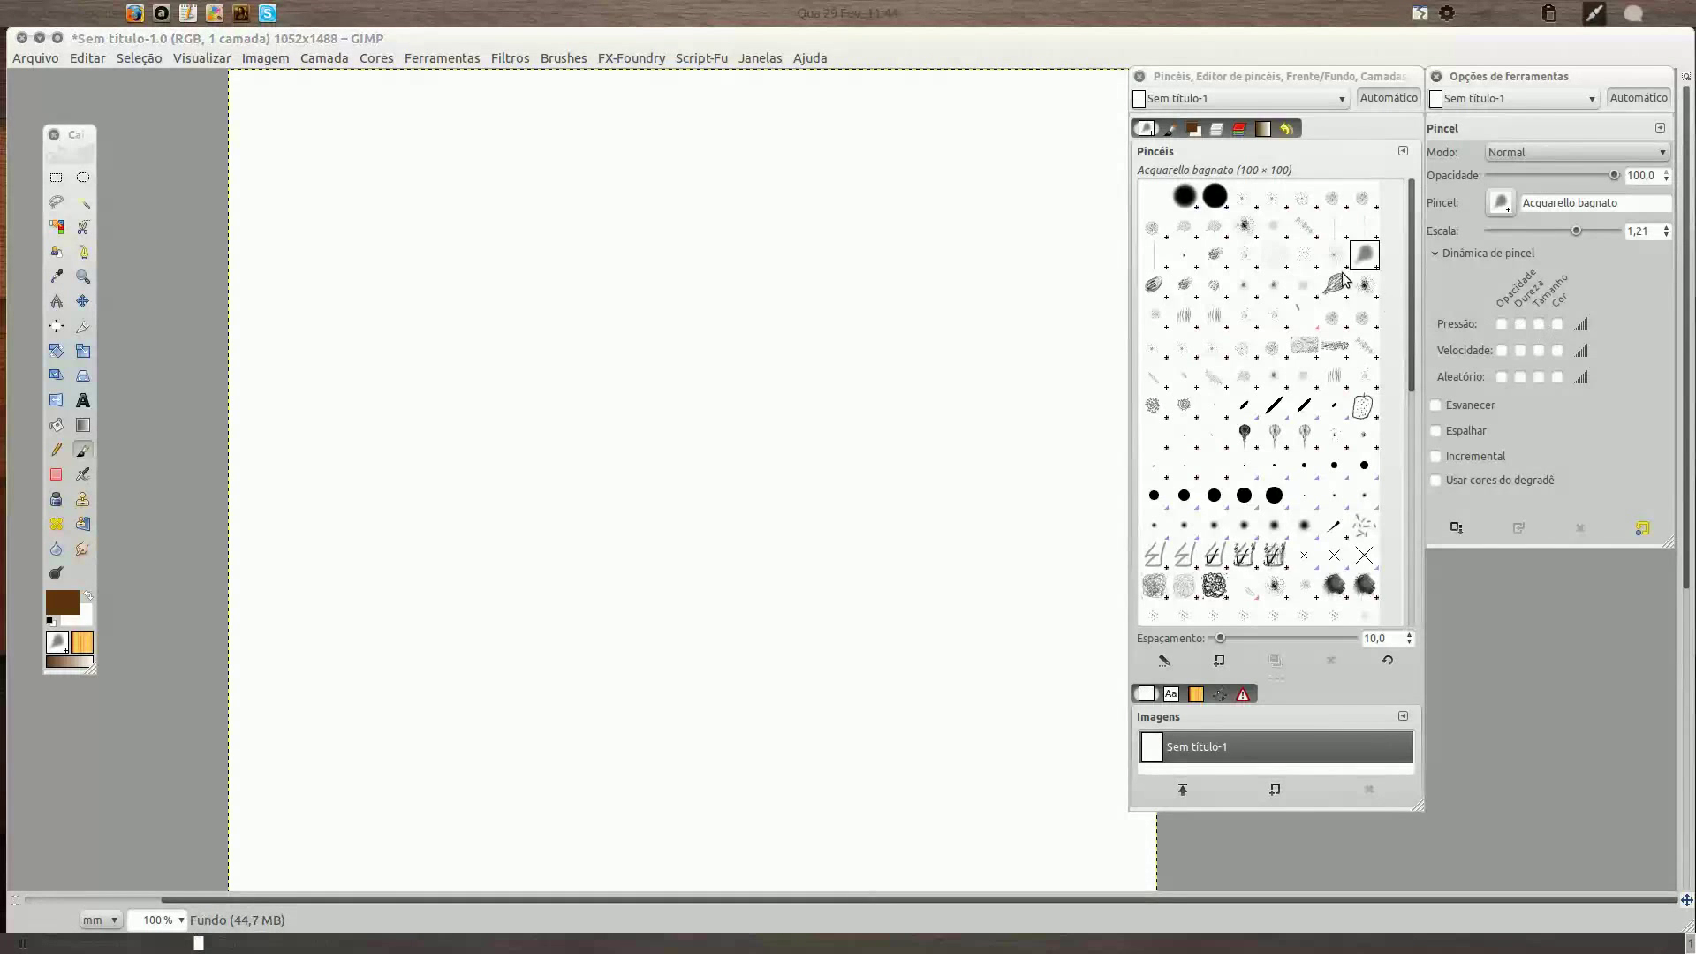
left_click(1153, 286)
left_click_drag(325, 169, 378, 230)
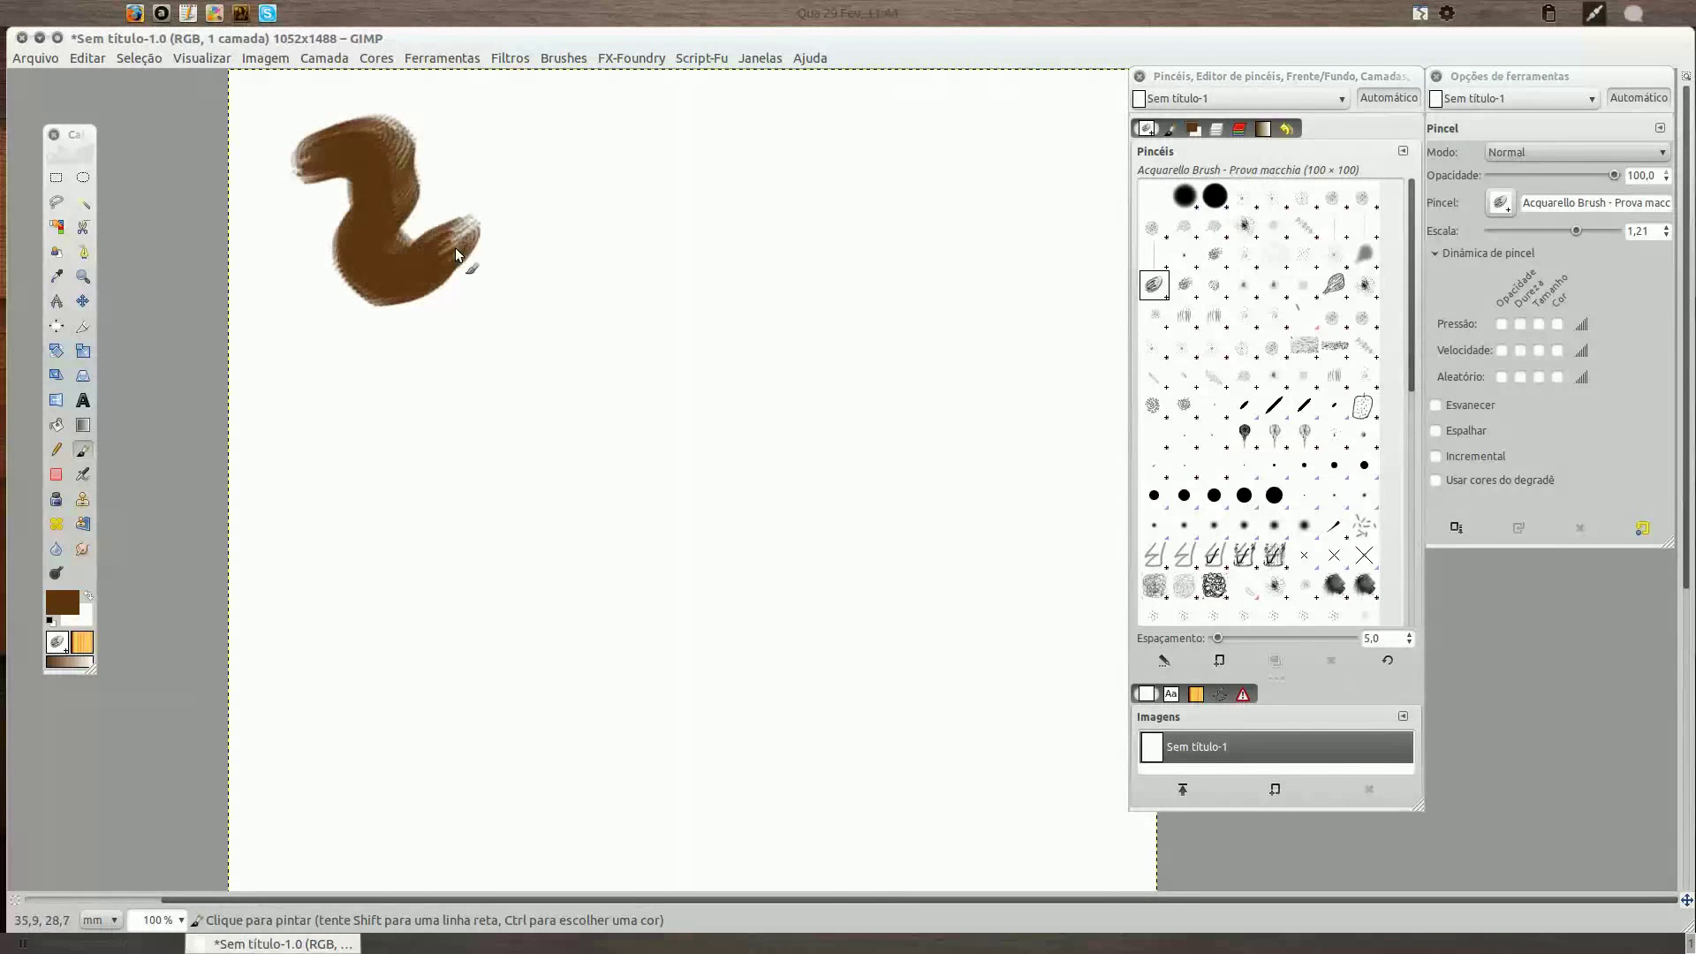
left_click_drag(706, 223, 785, 217)
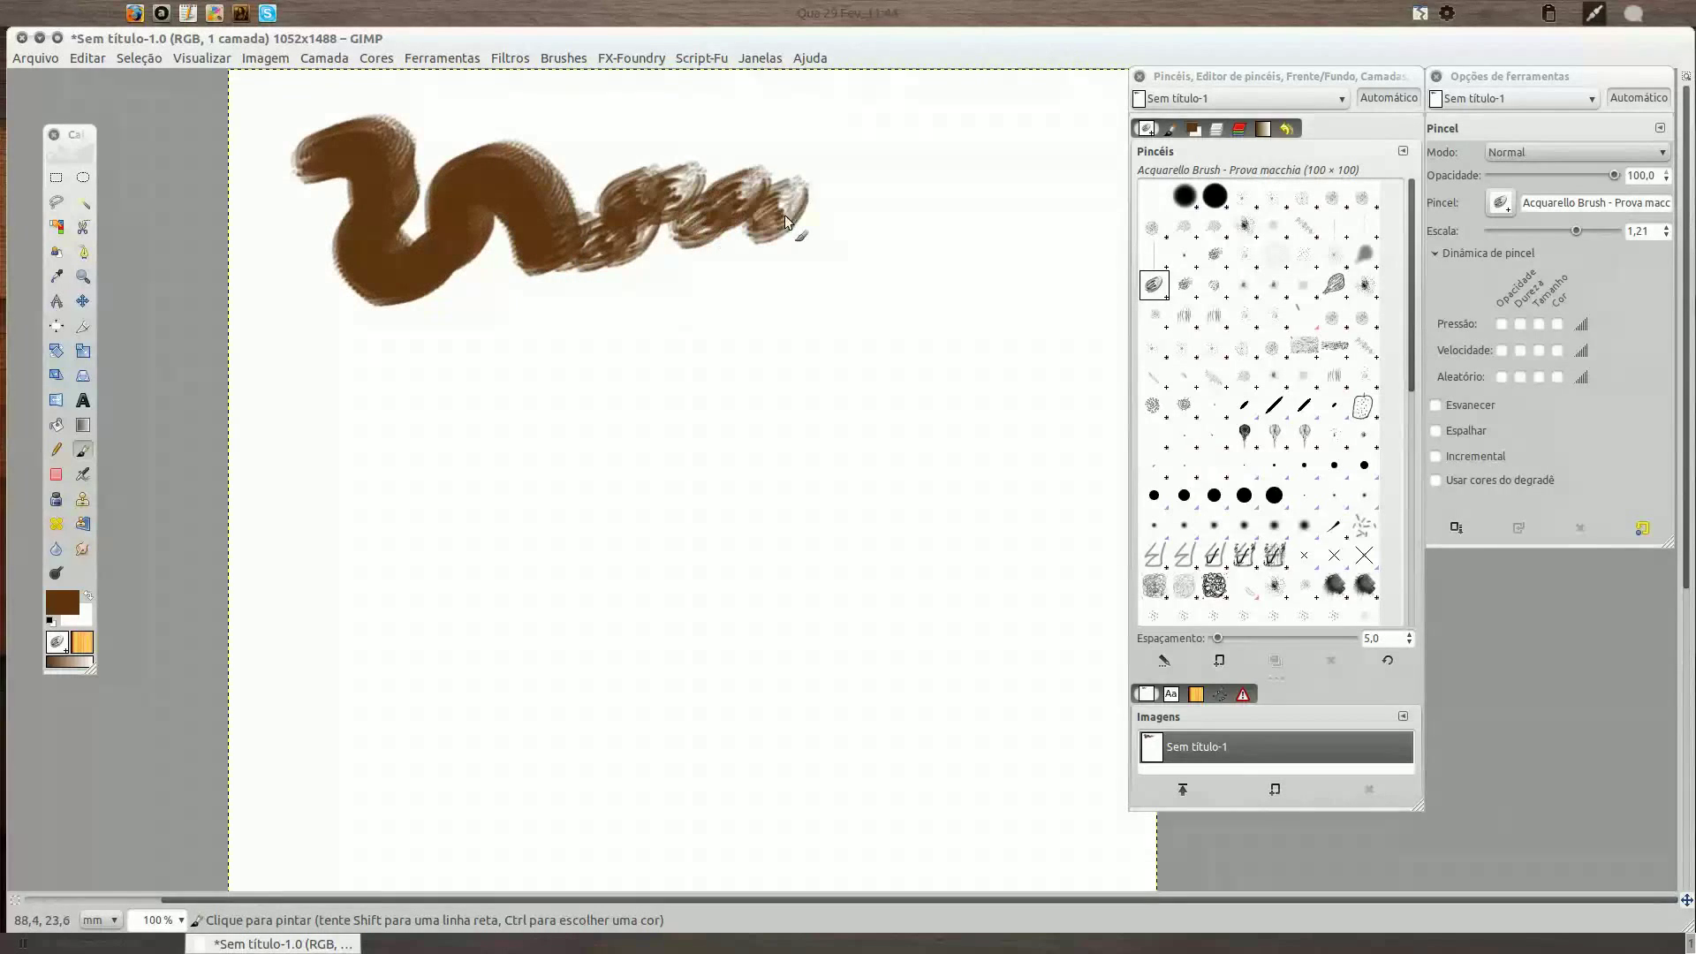
left_click_drag(856, 285, 912, 336)
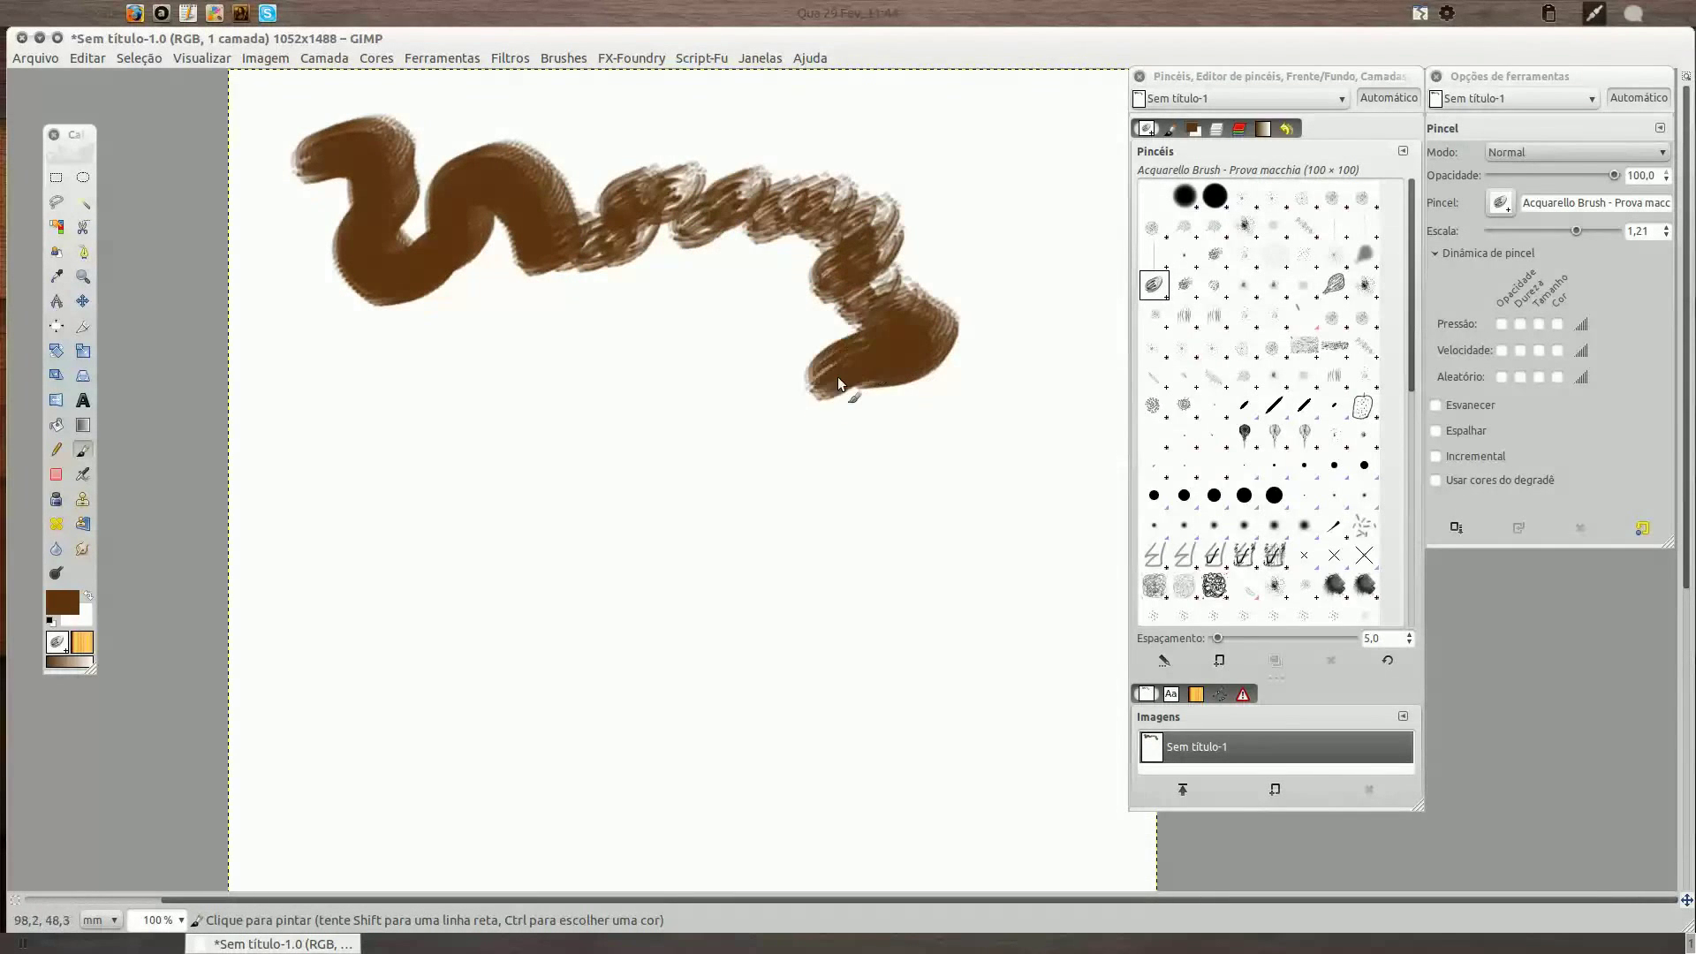
left_click_drag(978, 267, 1024, 234)
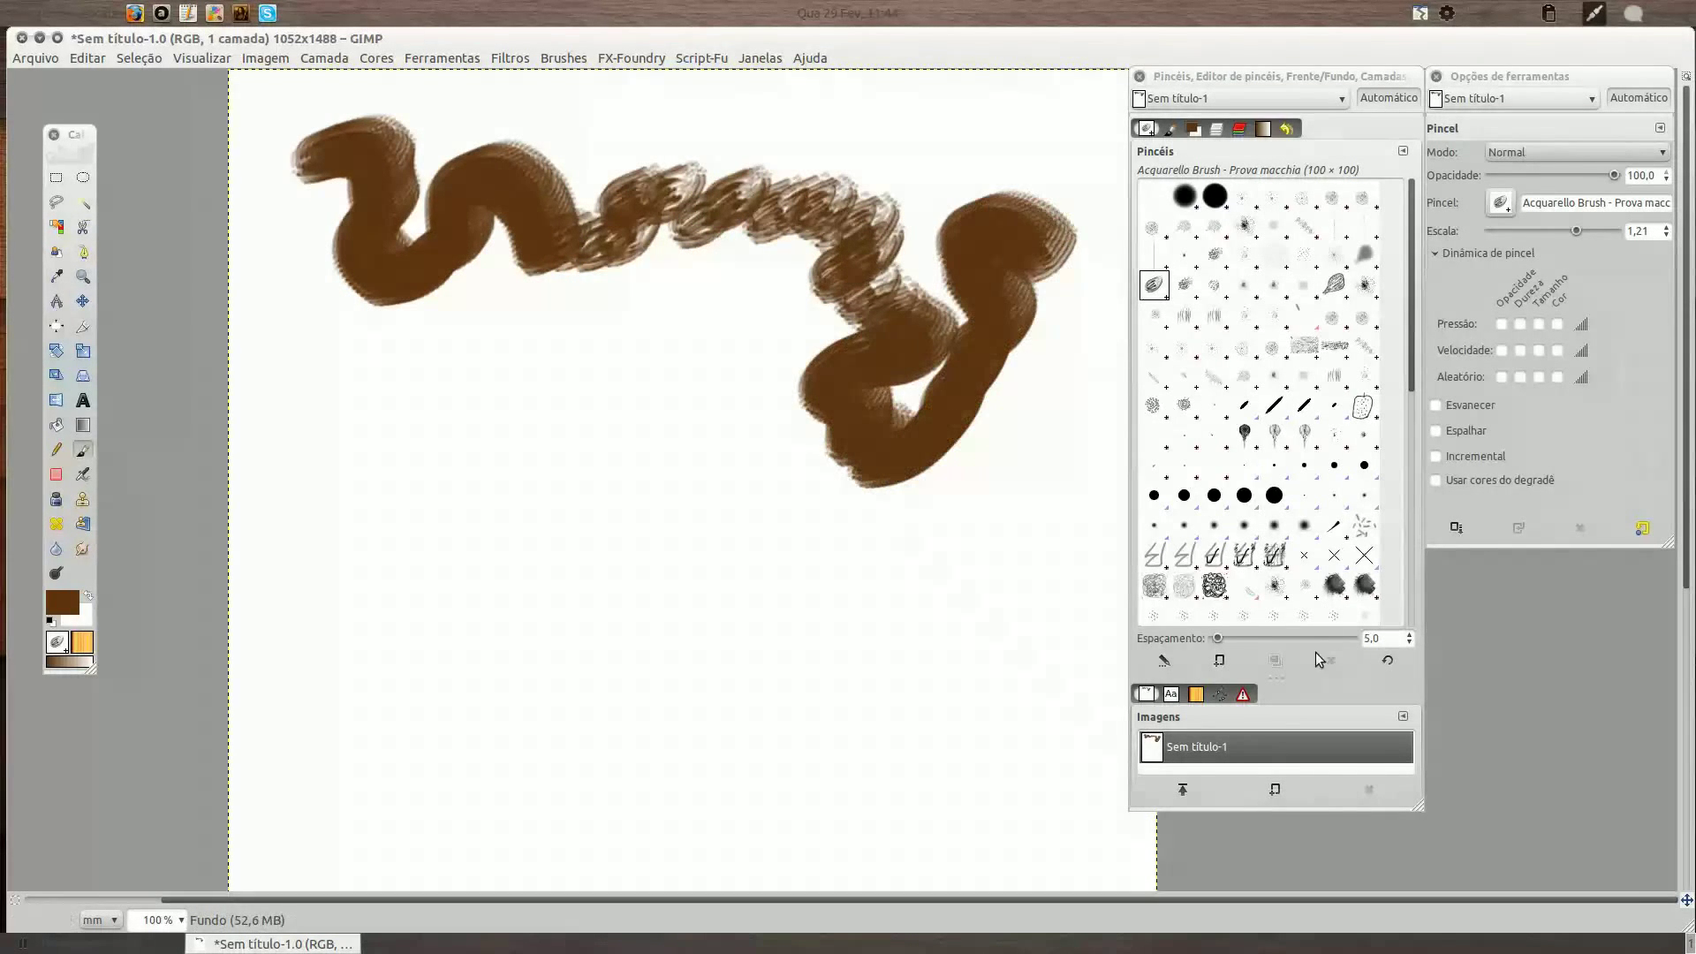
Widen brush spacing to 13.9, paint looping strokes, then clear the canvas.
left_click_drag(1221, 641, 1226, 641)
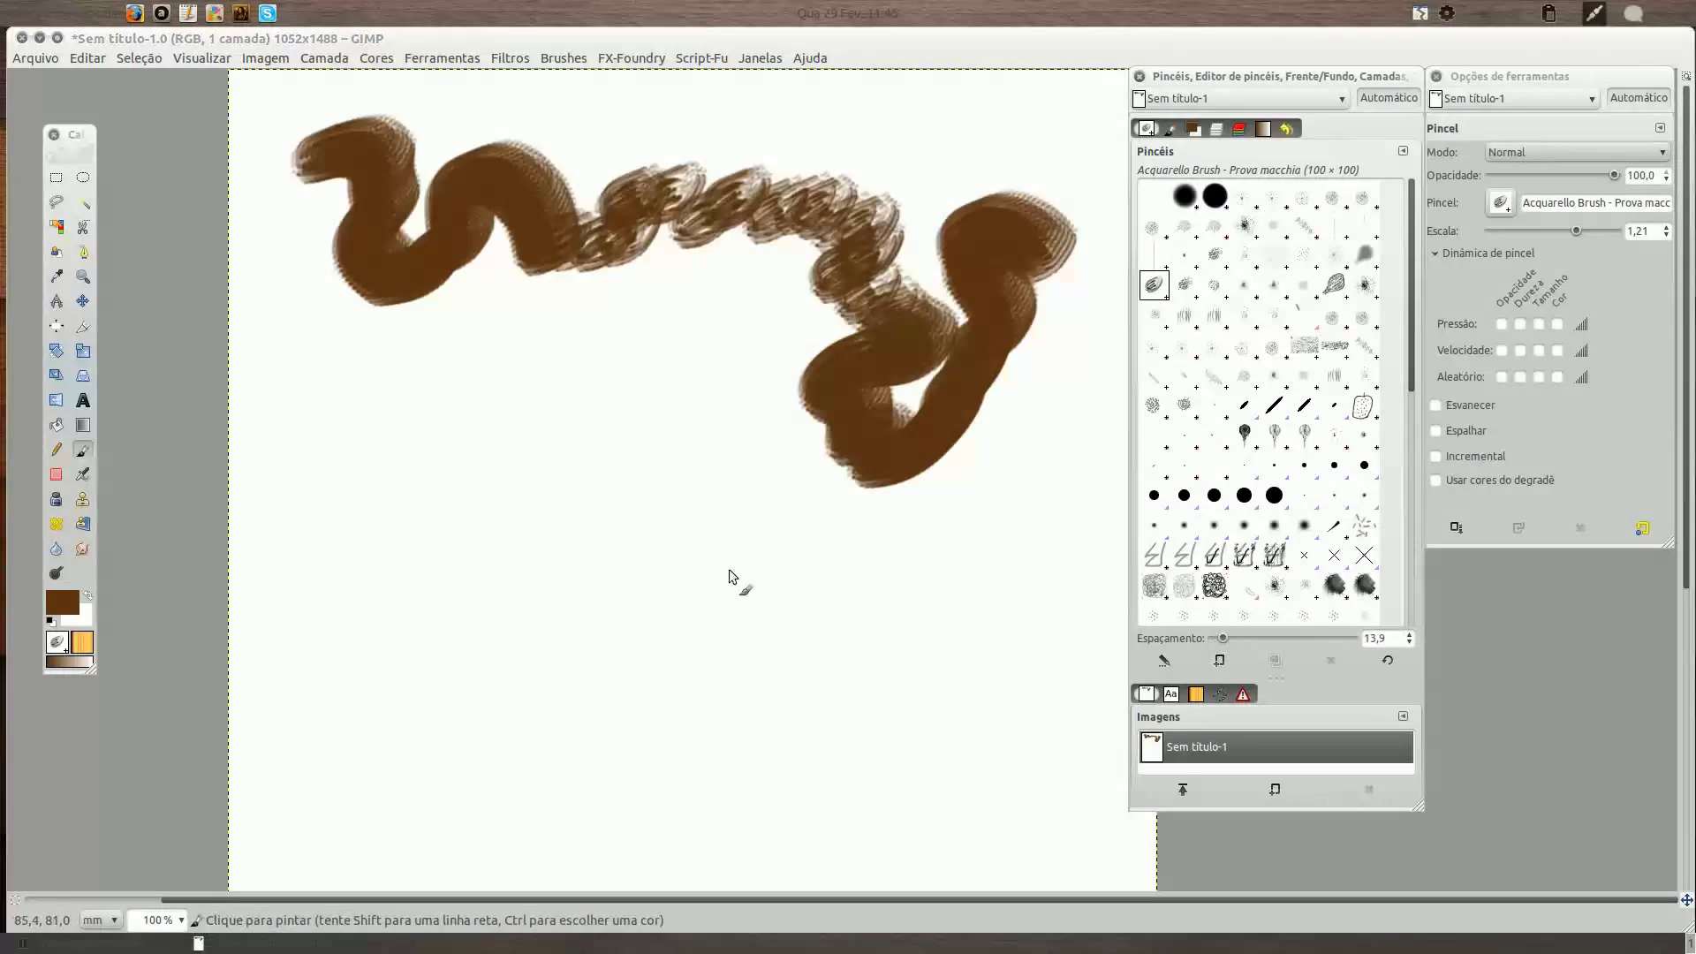
mouse_move(521, 516)
left_mouse_down()
mouse_move(508, 398)
mouse_move(666, 459)
mouse_move(746, 558)
mouse_move(878, 590)
mouse_move(869, 664)
mouse_move(625, 624)
left_mouse_up()
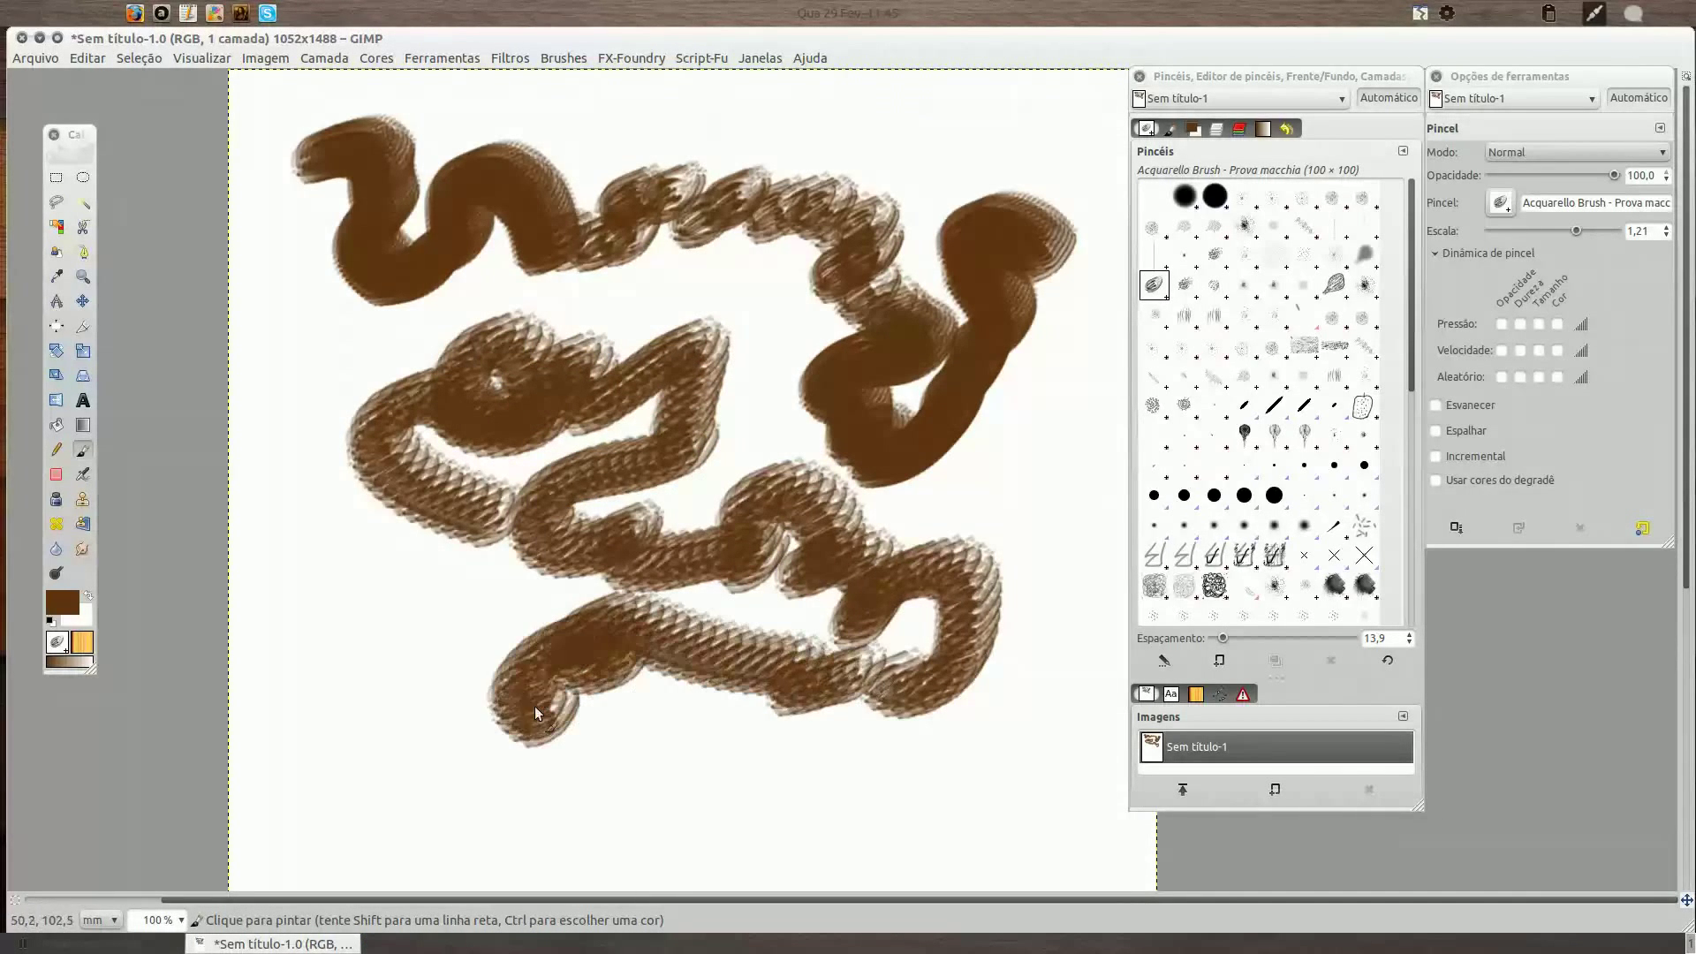
left_click_drag(536, 711, 405, 631)
mouse_move(512, 580)
left_mouse_down()
mouse_move(825, 708)
mouse_move(839, 687)
left_mouse_up()
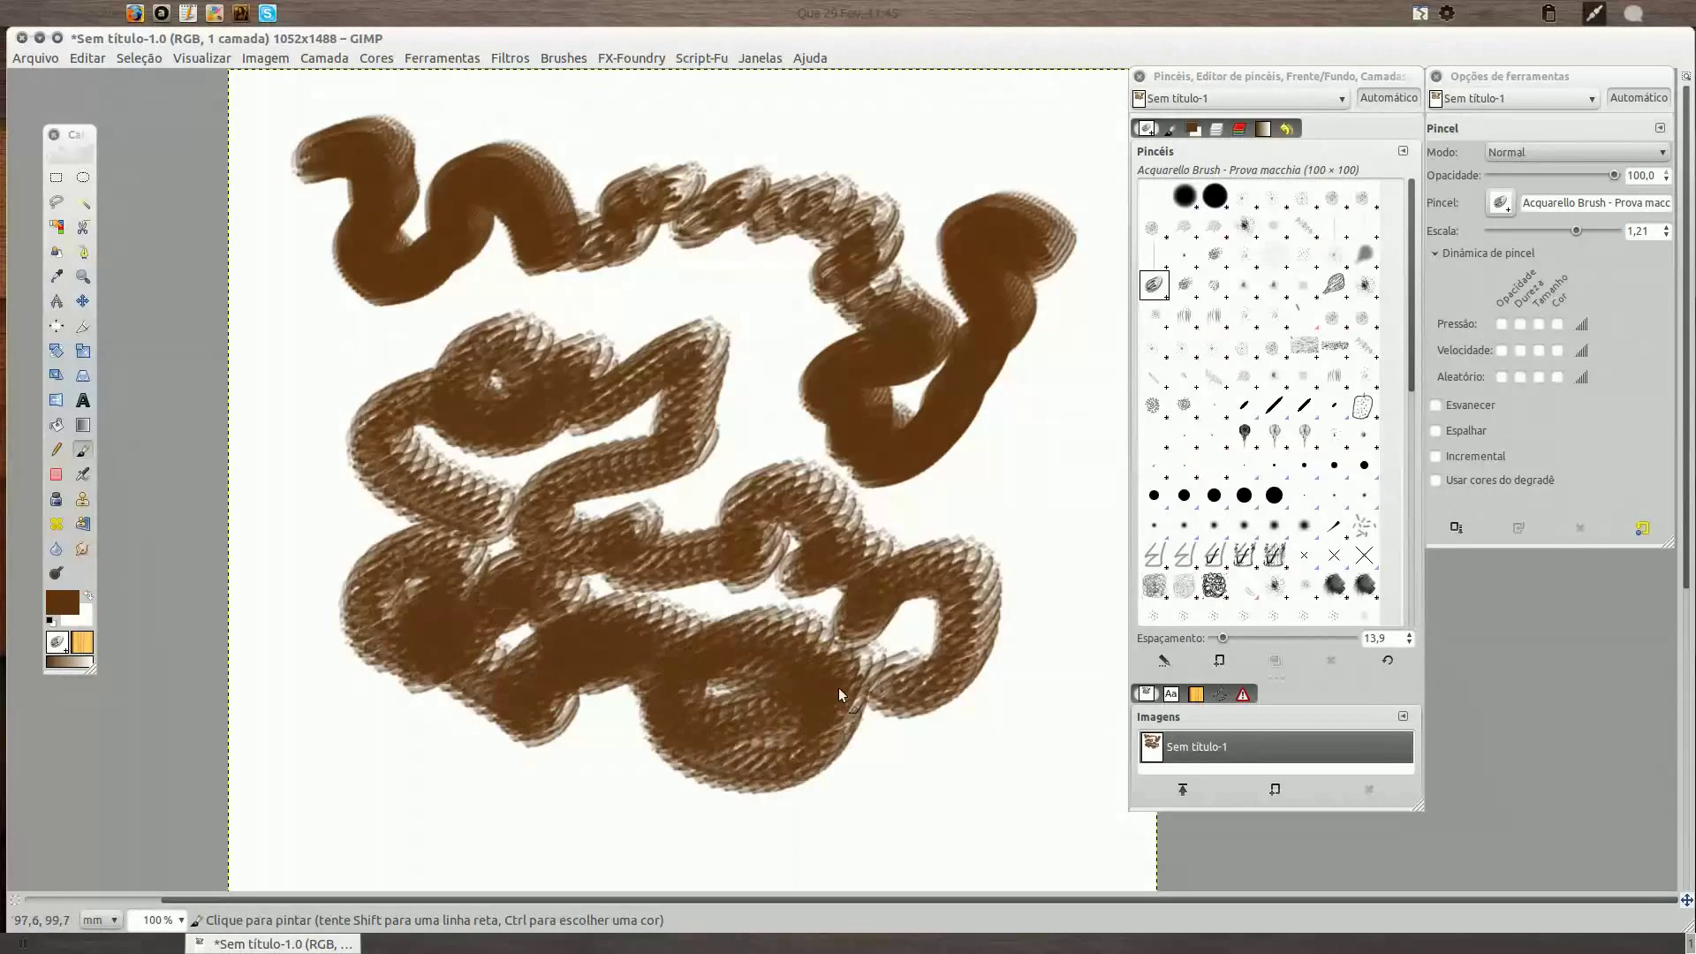
key("Delete")
Paint horizontal bars and vertical blocks with the Prova macchia 2 brush.
left_click(1183, 284)
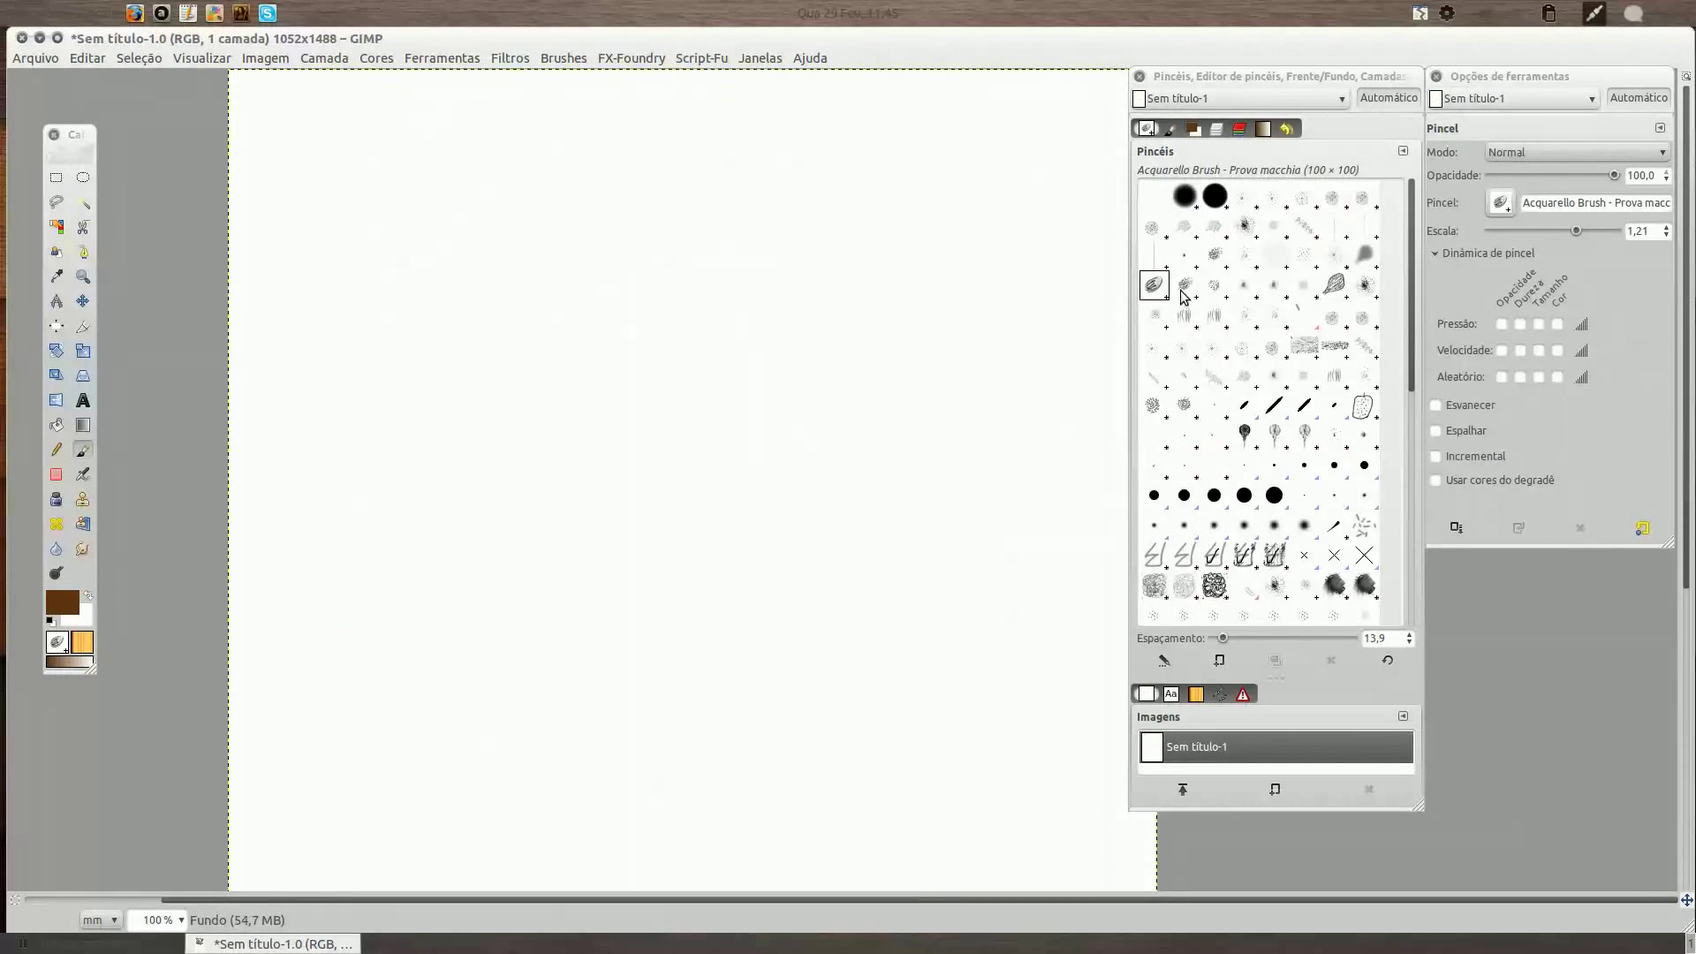
left_click_drag(400, 187, 399, 326)
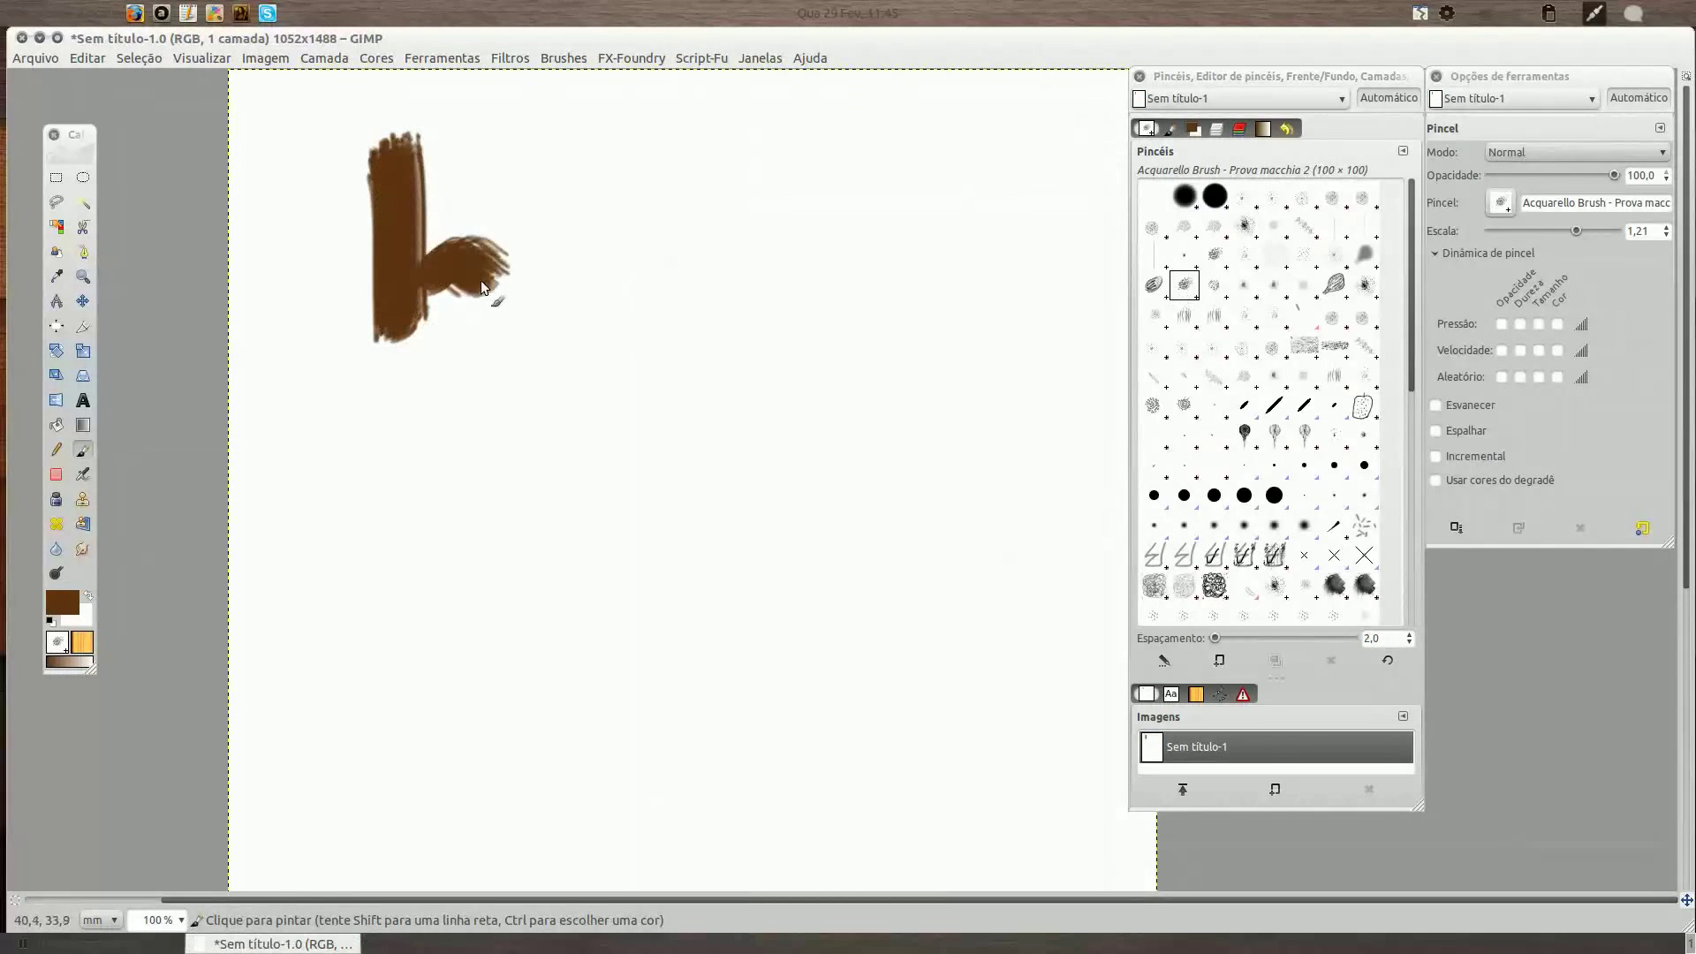
left_click_drag(504, 174, 1017, 152)
left_click_drag(587, 216, 958, 219)
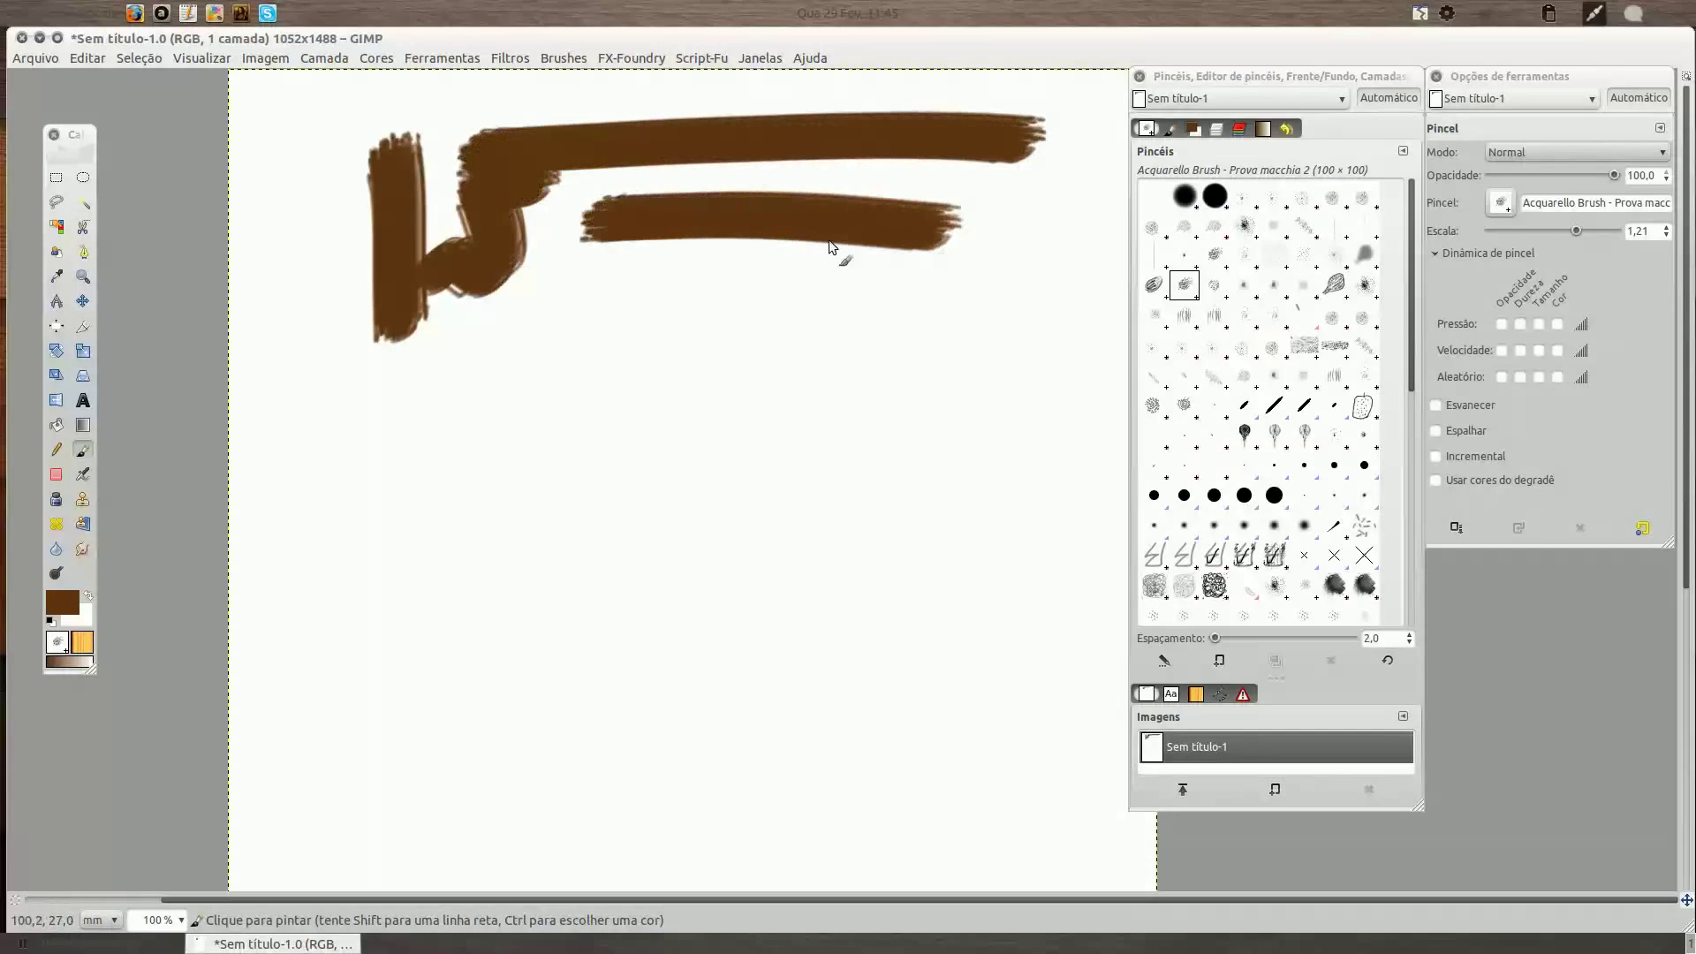
mouse_move(565, 256)
left_mouse_down()
mouse_move(625, 306)
mouse_move(973, 300)
left_mouse_up()
left_click_drag(1029, 234, 1029, 398)
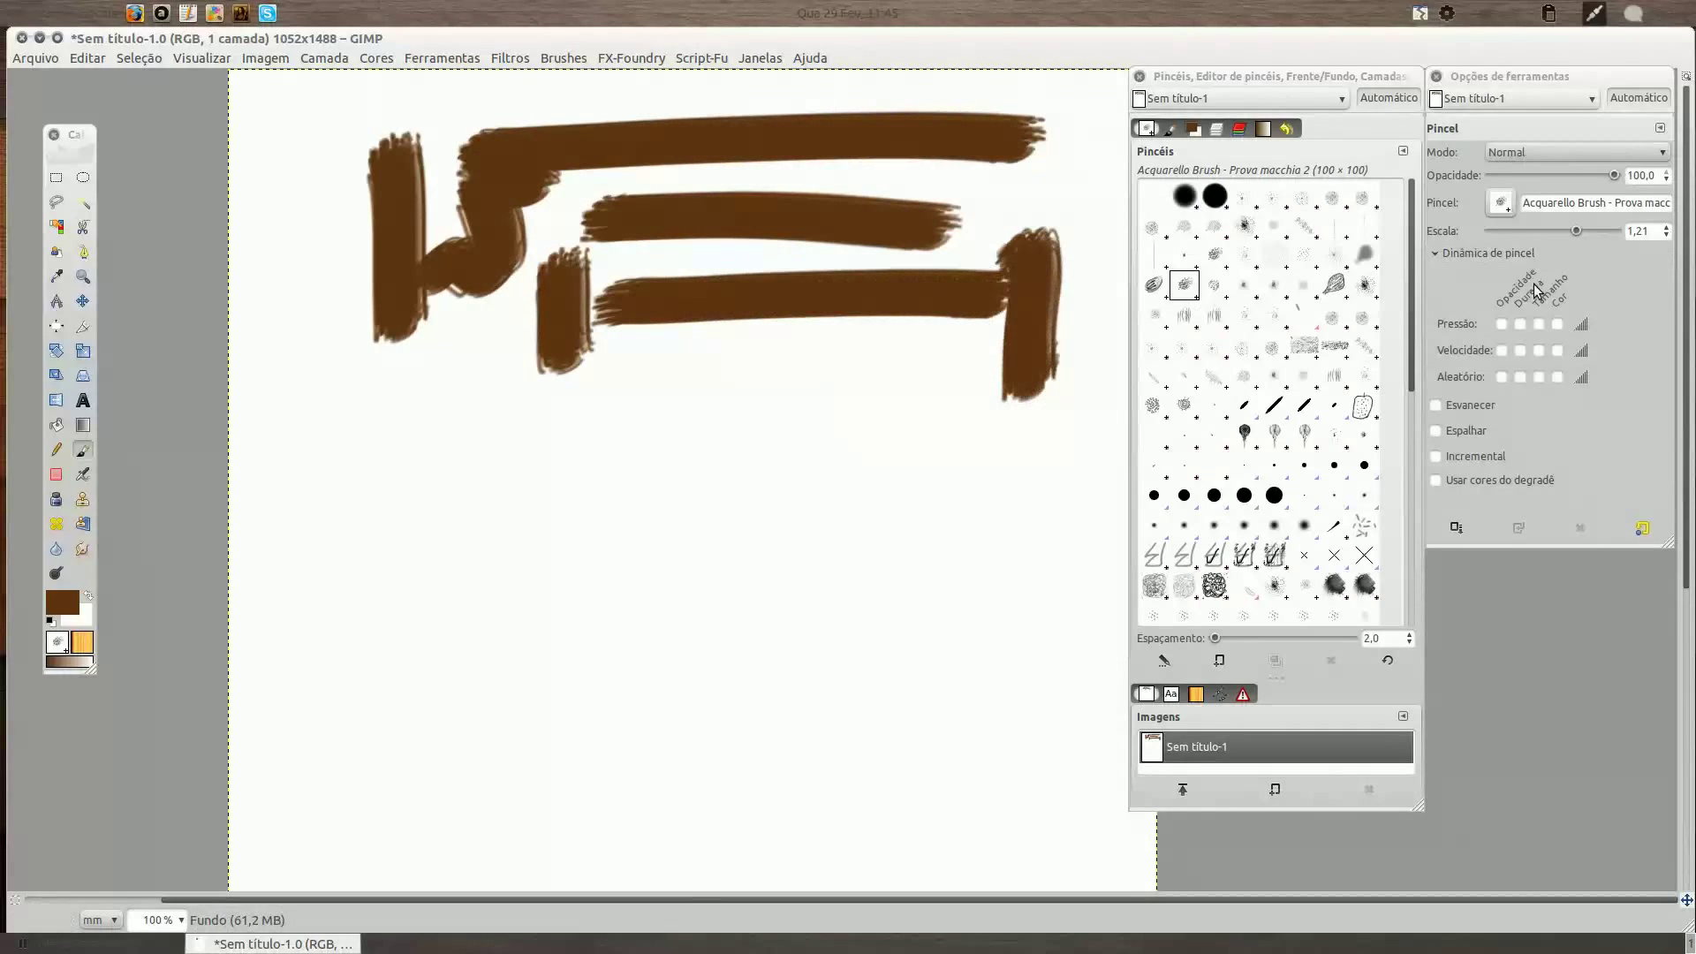
With pressure controlling size, paint tapered and looping Prova macchia 2 strokes, clearing twice.
left_click(1538, 323)
left_click_drag(364, 371, 339, 477)
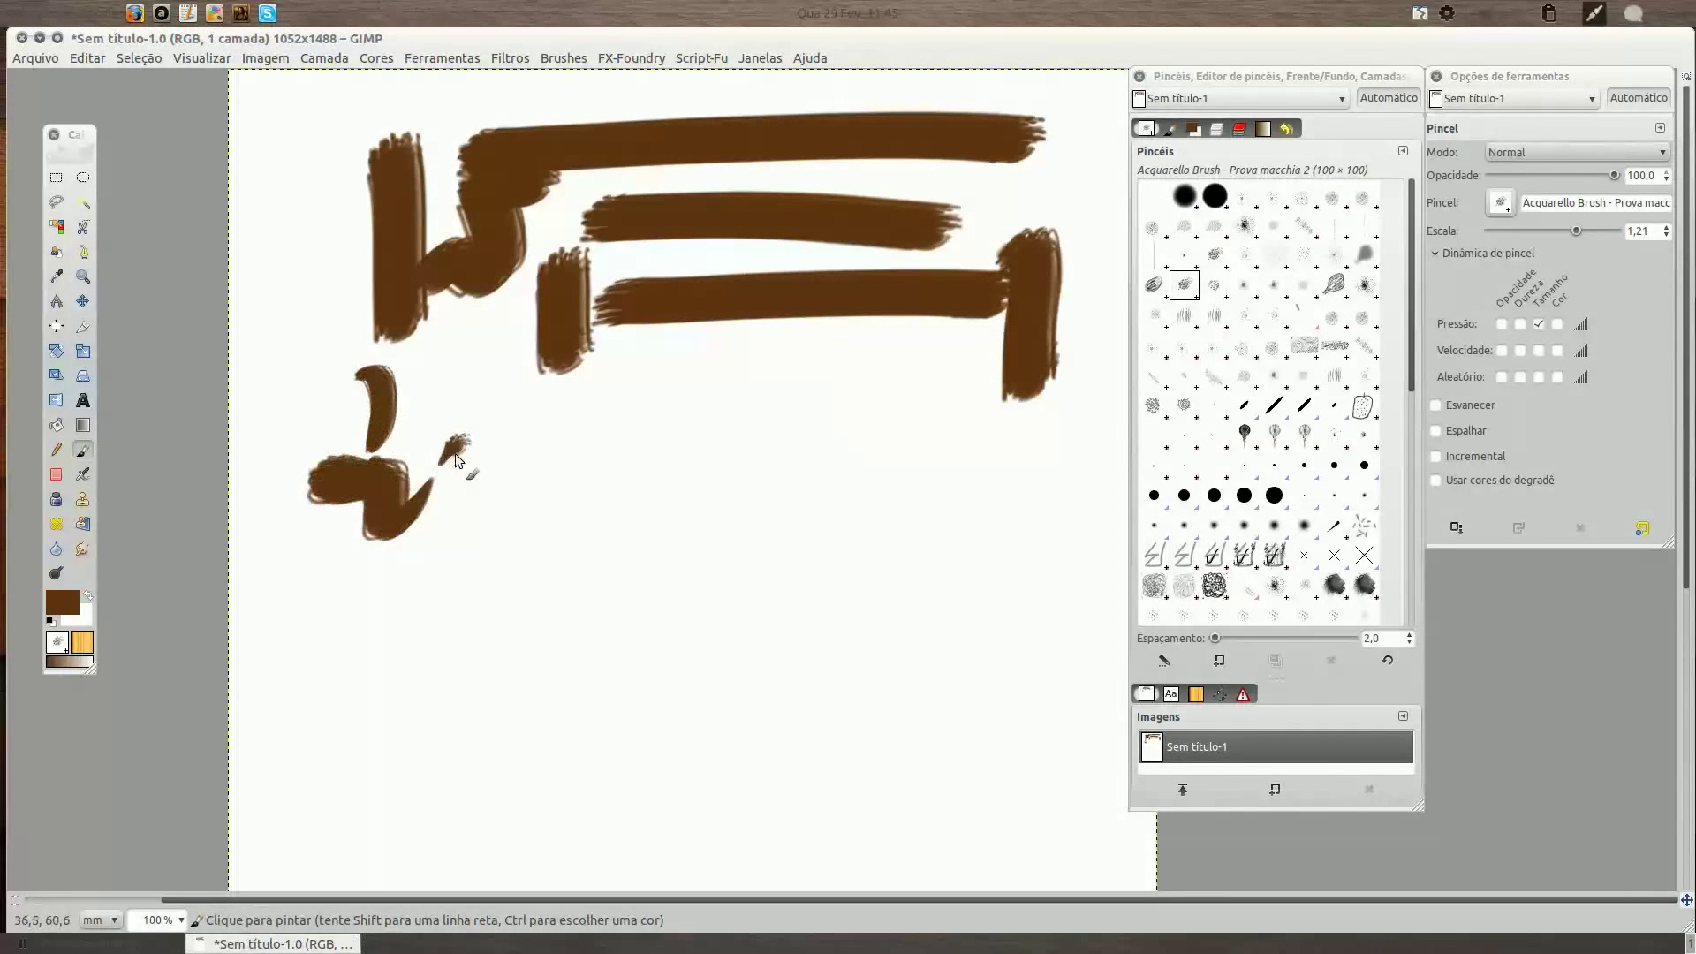
mouse_move(454, 453)
left_mouse_down()
mouse_move(548, 427)
mouse_move(661, 470)
mouse_move(927, 388)
mouse_move(702, 535)
left_mouse_up()
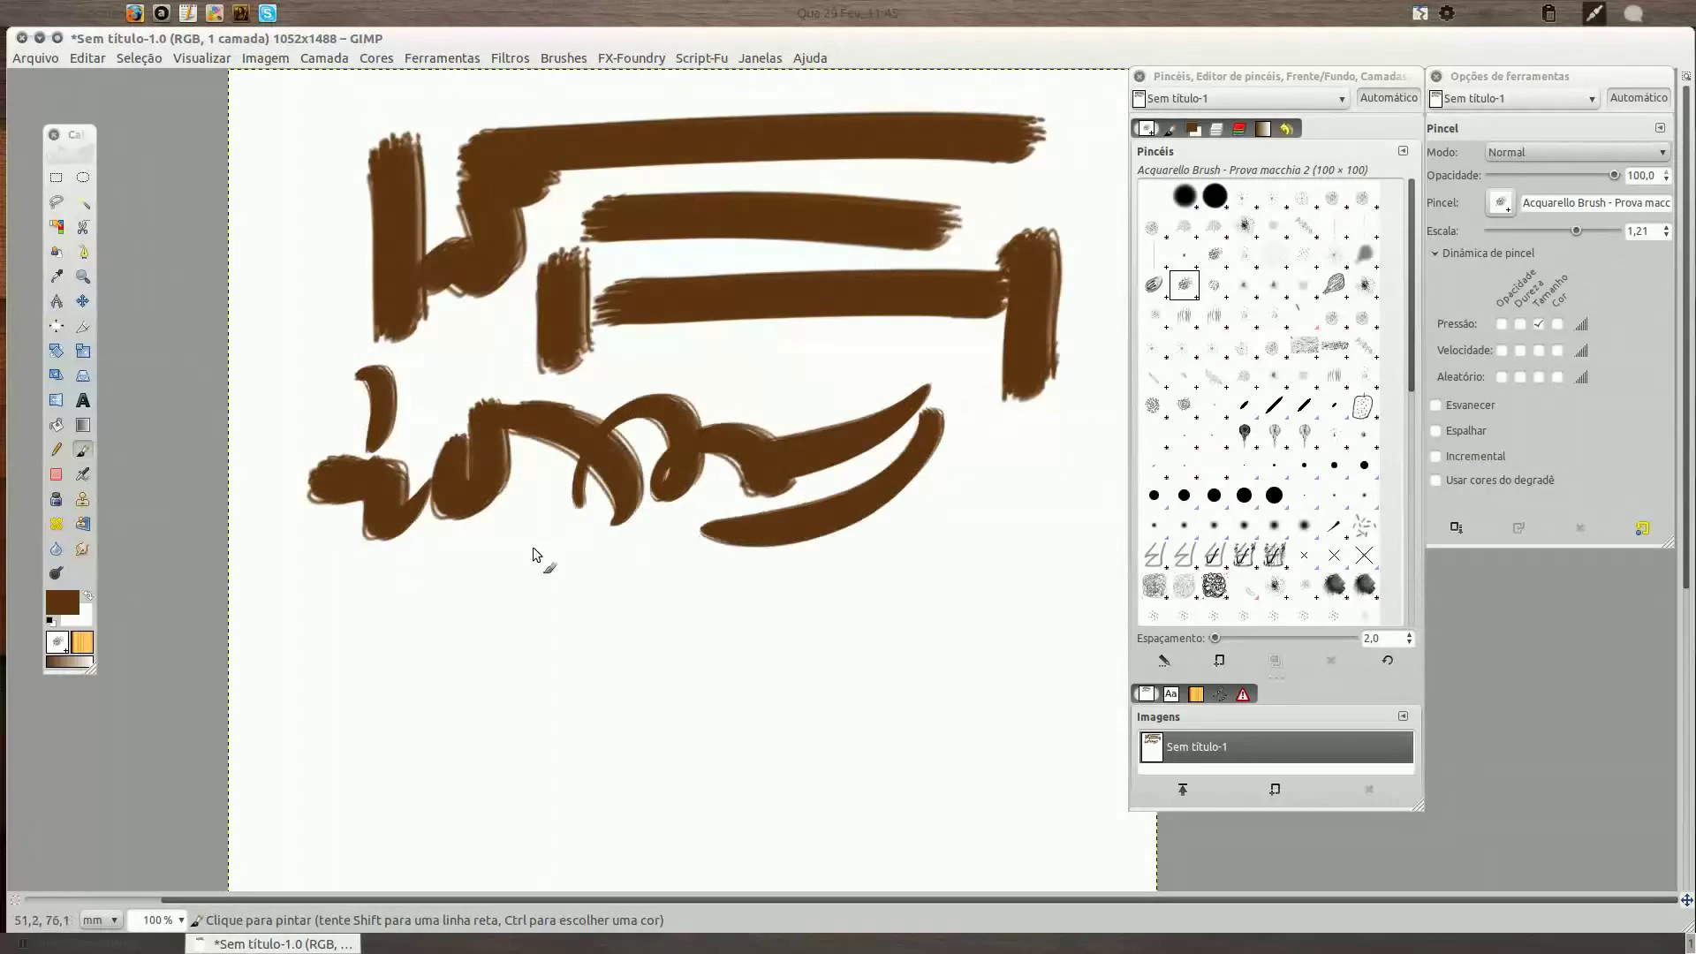
left_click_drag(441, 569, 607, 554)
mouse_move(485, 628)
left_mouse_down()
mouse_move(651, 662)
mouse_move(745, 645)
mouse_move(979, 682)
left_mouse_up()
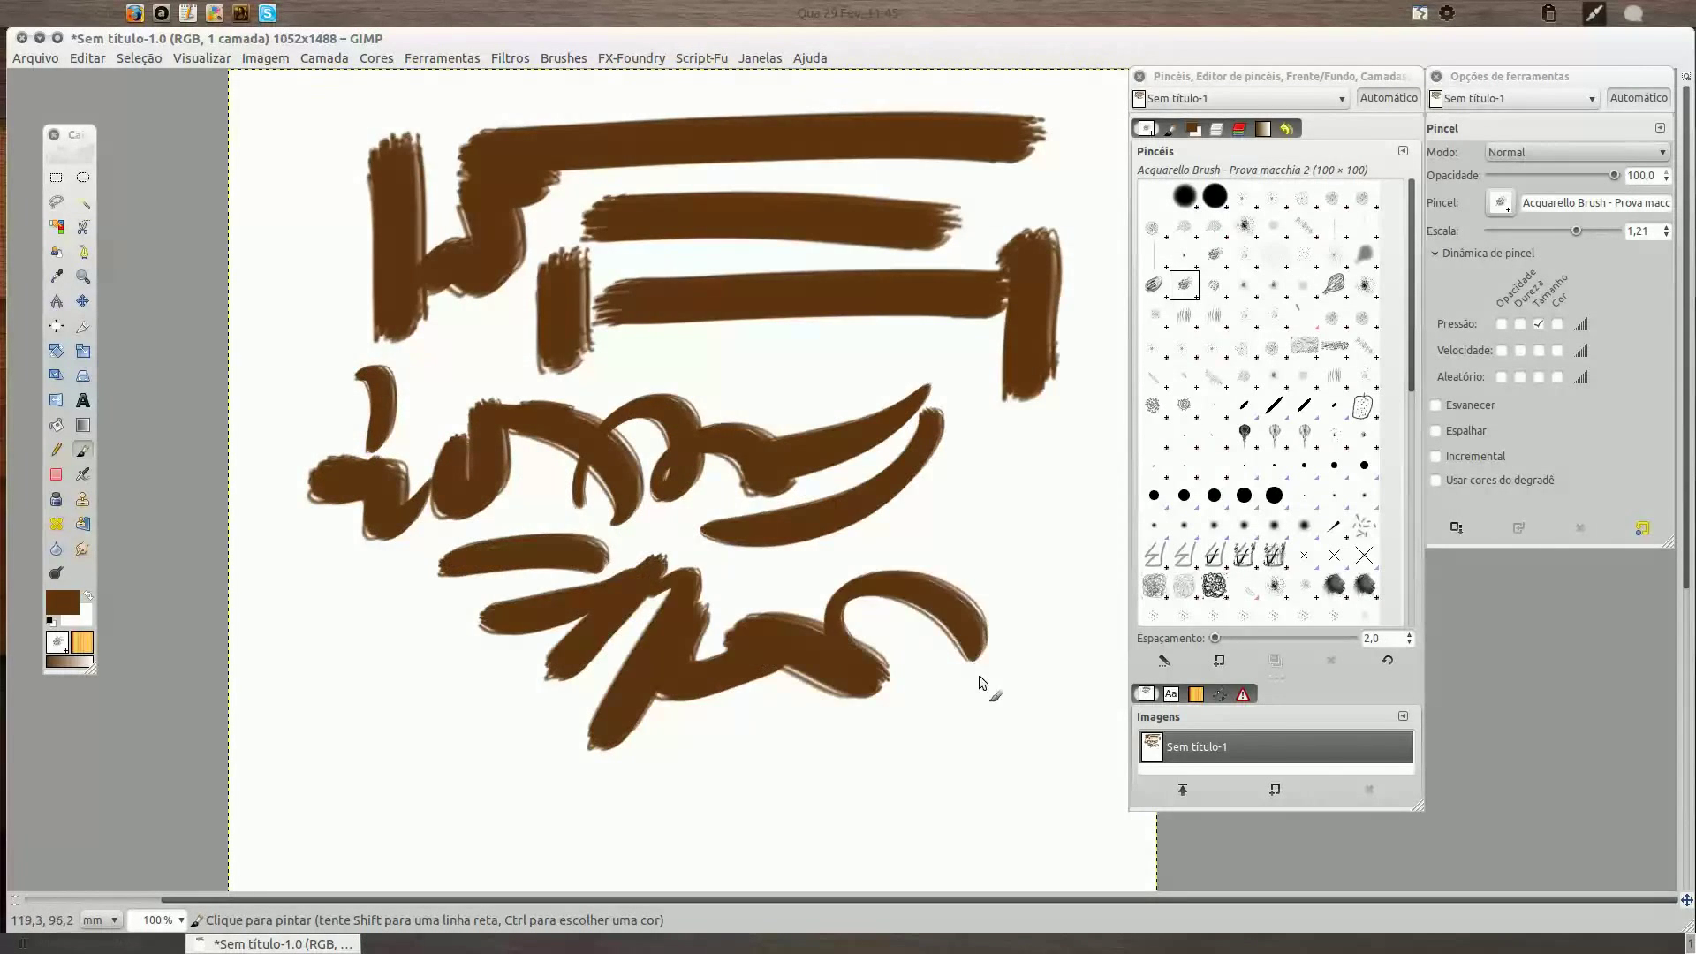
key("Delete")
mouse_move(693, 181)
left_mouse_down()
mouse_move(432, 318)
mouse_move(728, 260)
mouse_move(723, 177)
mouse_move(828, 159)
mouse_move(1014, 302)
mouse_move(980, 389)
mouse_move(820, 448)
left_mouse_up()
mouse_move(684, 384)
left_mouse_down()
mouse_move(680, 504)
mouse_move(717, 508)
left_mouse_up()
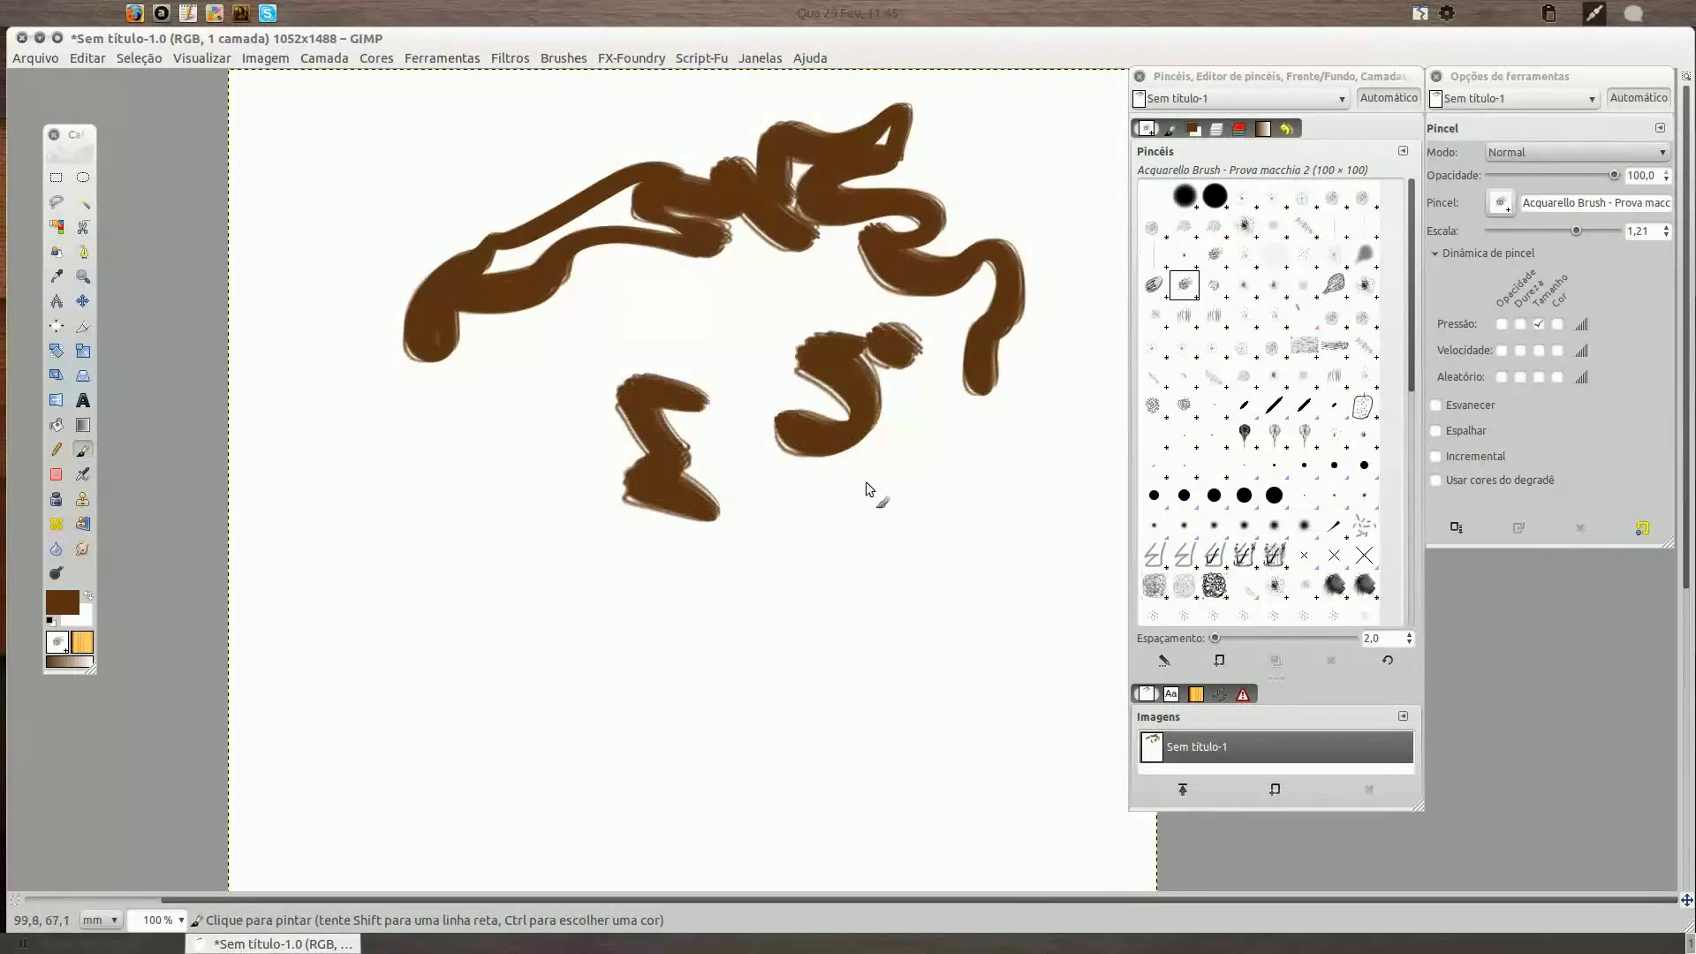
key("Delete")
Fill the canvas with zigzag, horizontal and wavy Prova macchia 3 strokes.
left_click(1213, 285)
mouse_move(297, 208)
left_mouse_down()
mouse_move(511, 141)
mouse_move(645, 172)
mouse_move(726, 234)
mouse_move(991, 270)
left_mouse_up()
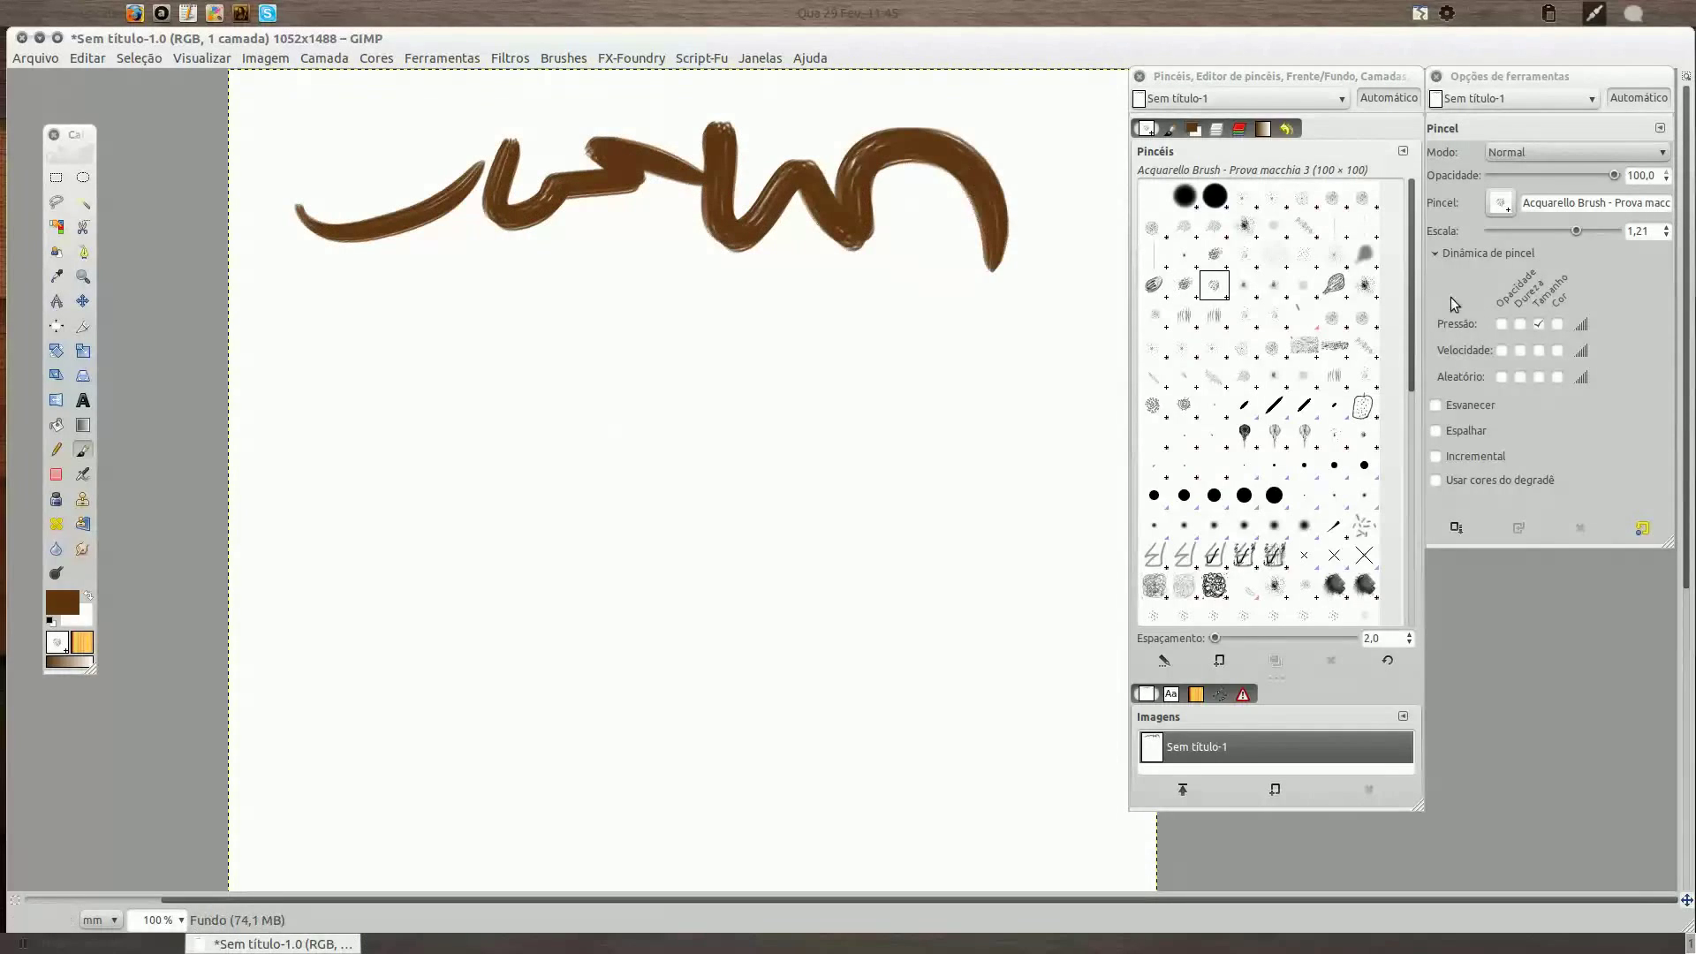
mouse_move(394, 280)
left_mouse_down()
mouse_move(568, 273)
mouse_move(681, 314)
mouse_move(1059, 316)
left_mouse_up()
left_click_drag(395, 408, 855, 395)
left_click_drag(309, 472, 829, 452)
left_click_drag(340, 510, 886, 502)
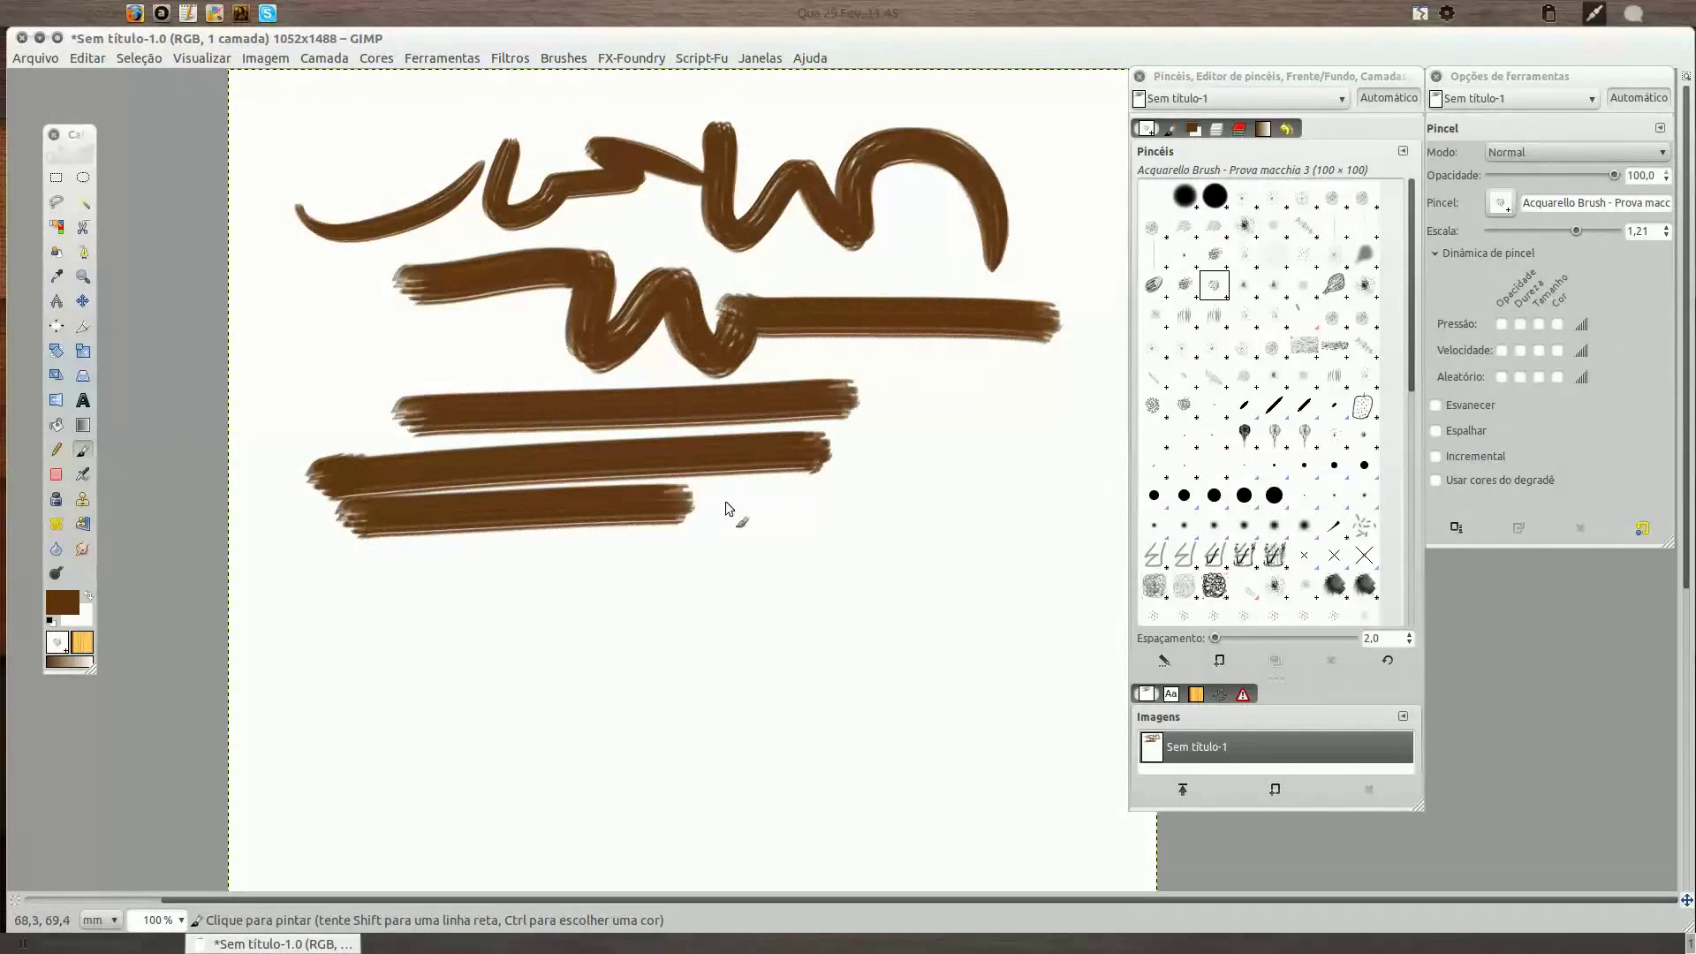
left_click_drag(938, 384, 938, 543)
left_click_drag(968, 476, 1015, 540)
mouse_move(415, 585)
left_mouse_down()
mouse_move(574, 629)
mouse_move(870, 671)
left_mouse_up()
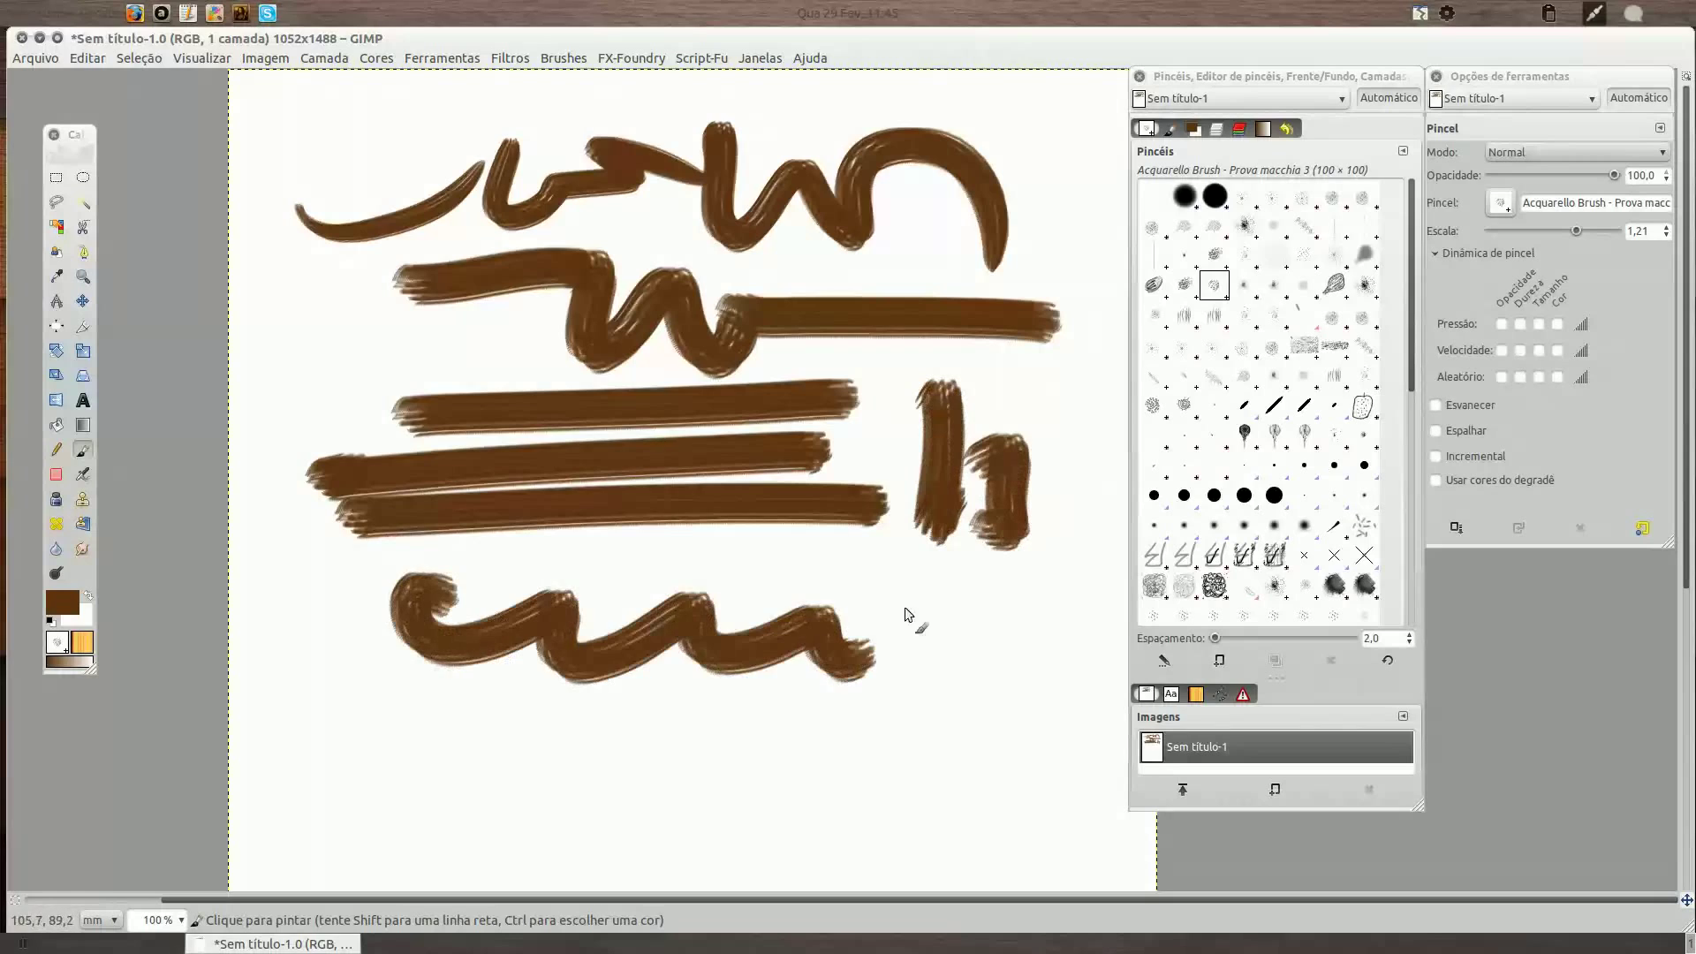
Clear the canvas and paint grainy strokes with the Acquarello granulato 1 brush.
key("Delete")
left_click(1243, 284)
mouse_move(340, 137)
left_mouse_down()
mouse_move(362, 151)
mouse_move(395, 294)
mouse_move(456, 185)
left_mouse_up()
mouse_move(522, 236)
left_mouse_down()
mouse_move(597, 147)
mouse_move(998, 157)
left_mouse_up()
left_click_drag(680, 181, 687, 287)
left_click_drag(719, 200, 1033, 216)
mouse_move(928, 258)
left_mouse_down()
mouse_move(823, 267)
mouse_move(1007, 305)
left_mouse_up()
Paint zigzag strokes with the Acquarello granulato 2 and granulato 3 brushes.
left_click(1273, 285)
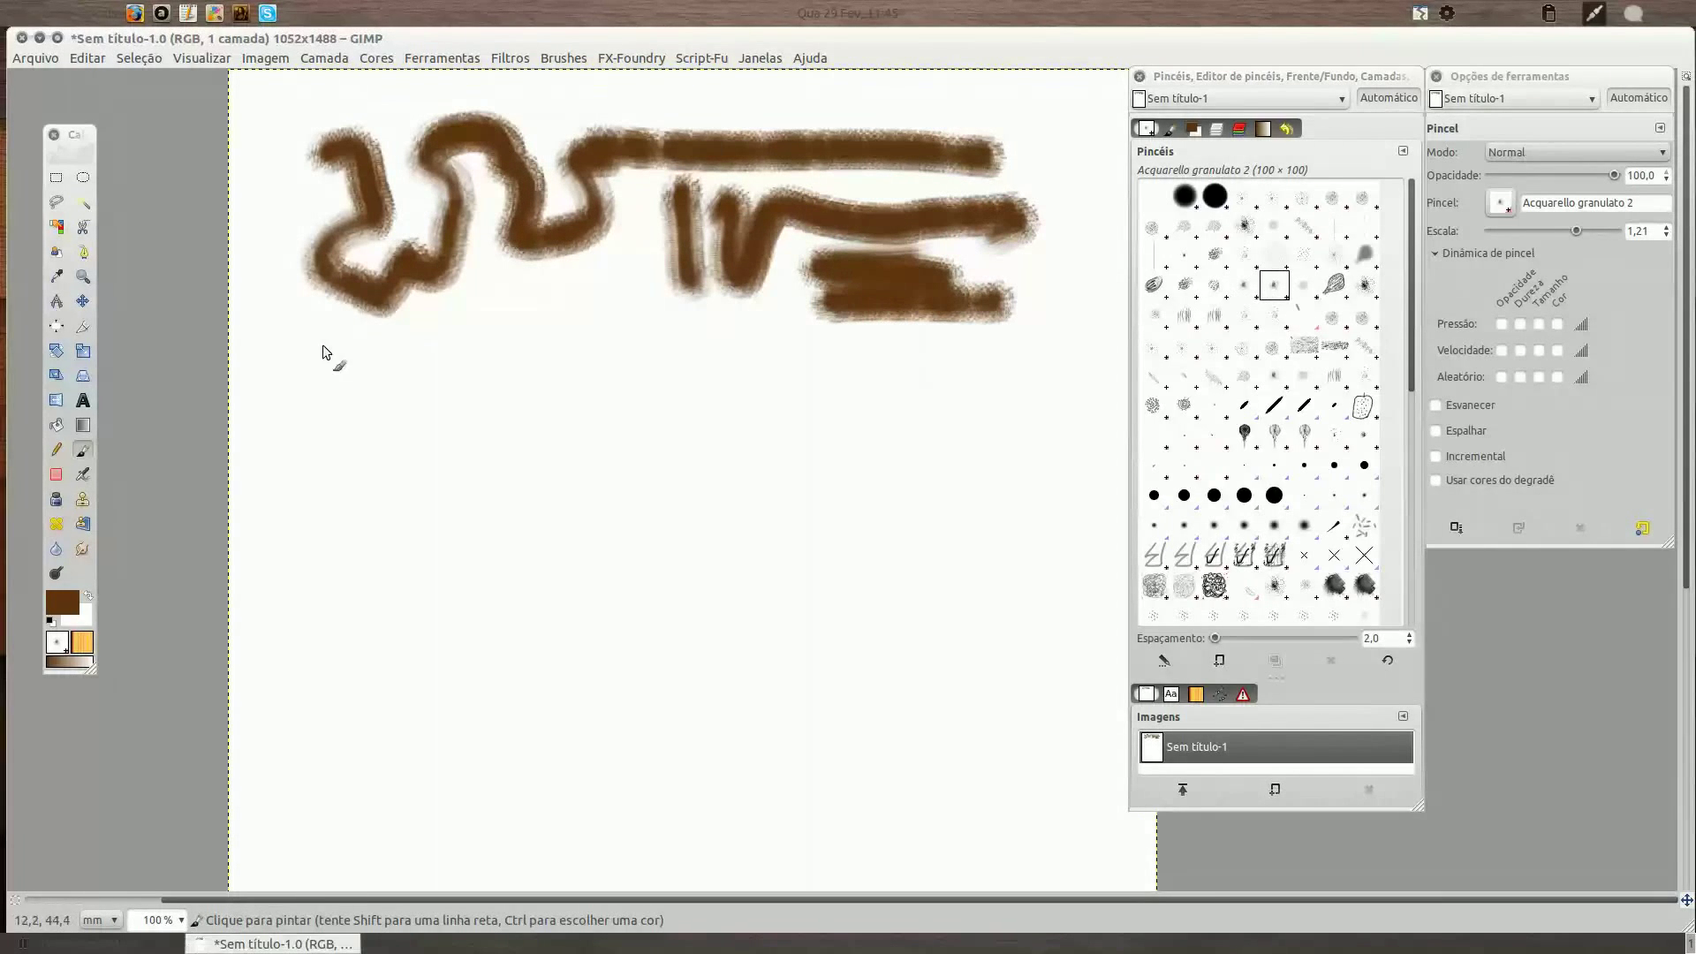
left_click_drag(282, 346, 931, 379)
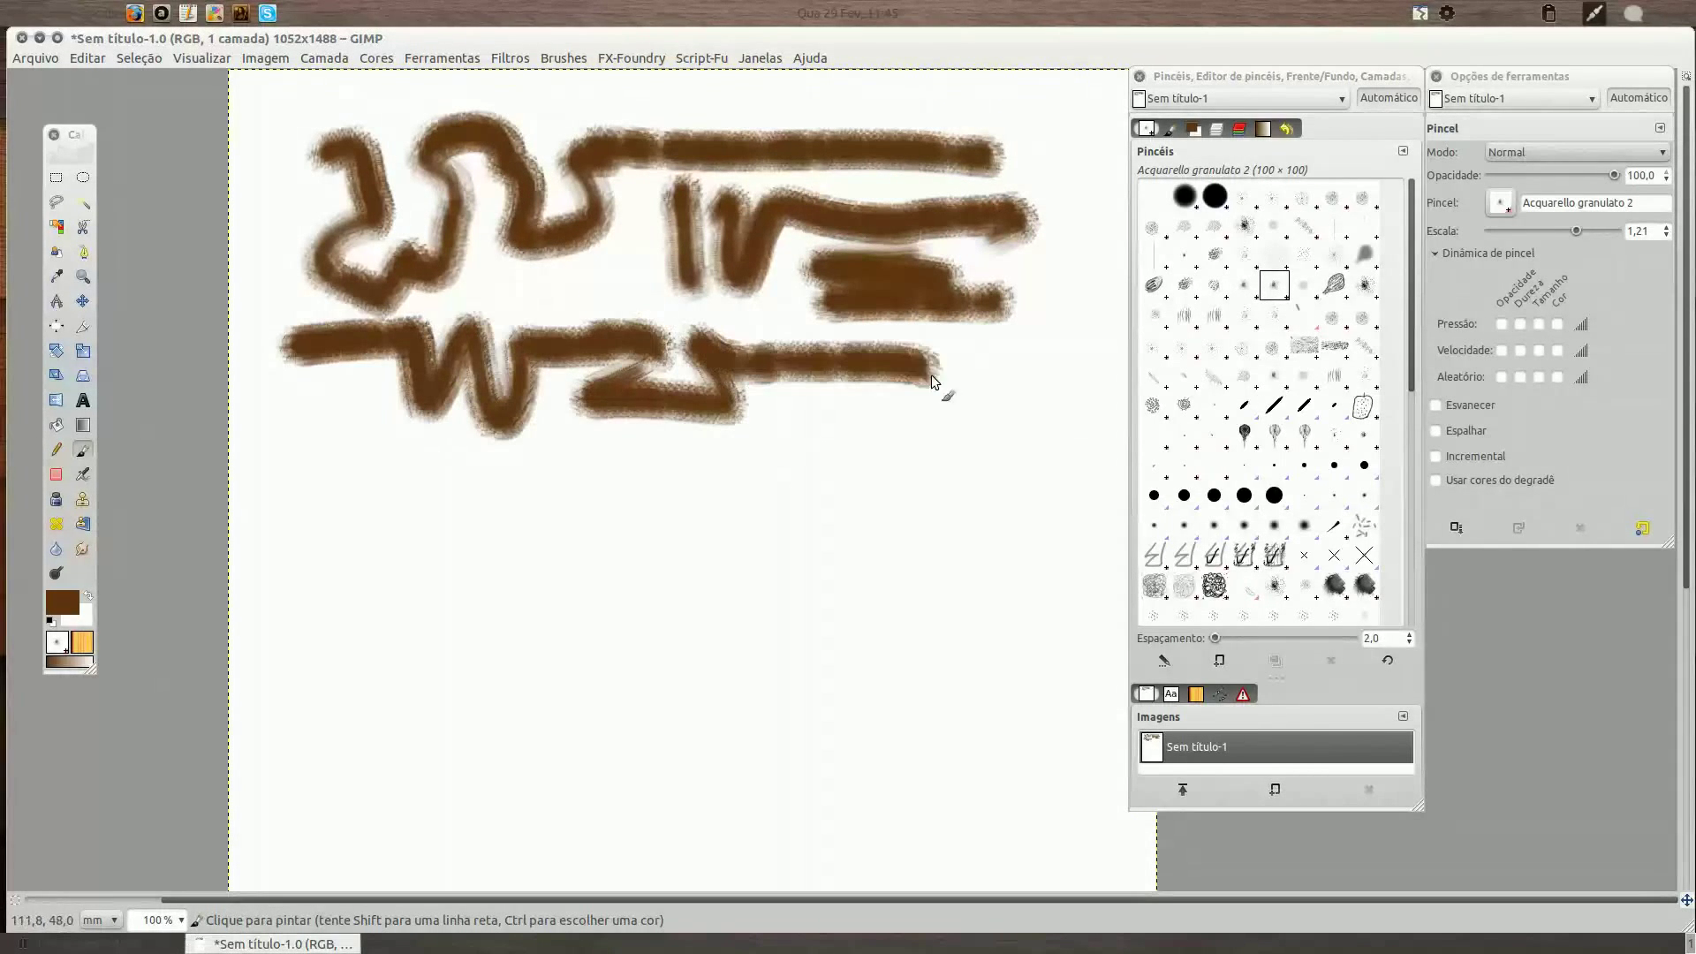
left_click_drag(1016, 430, 1028, 422)
left_click(1243, 284)
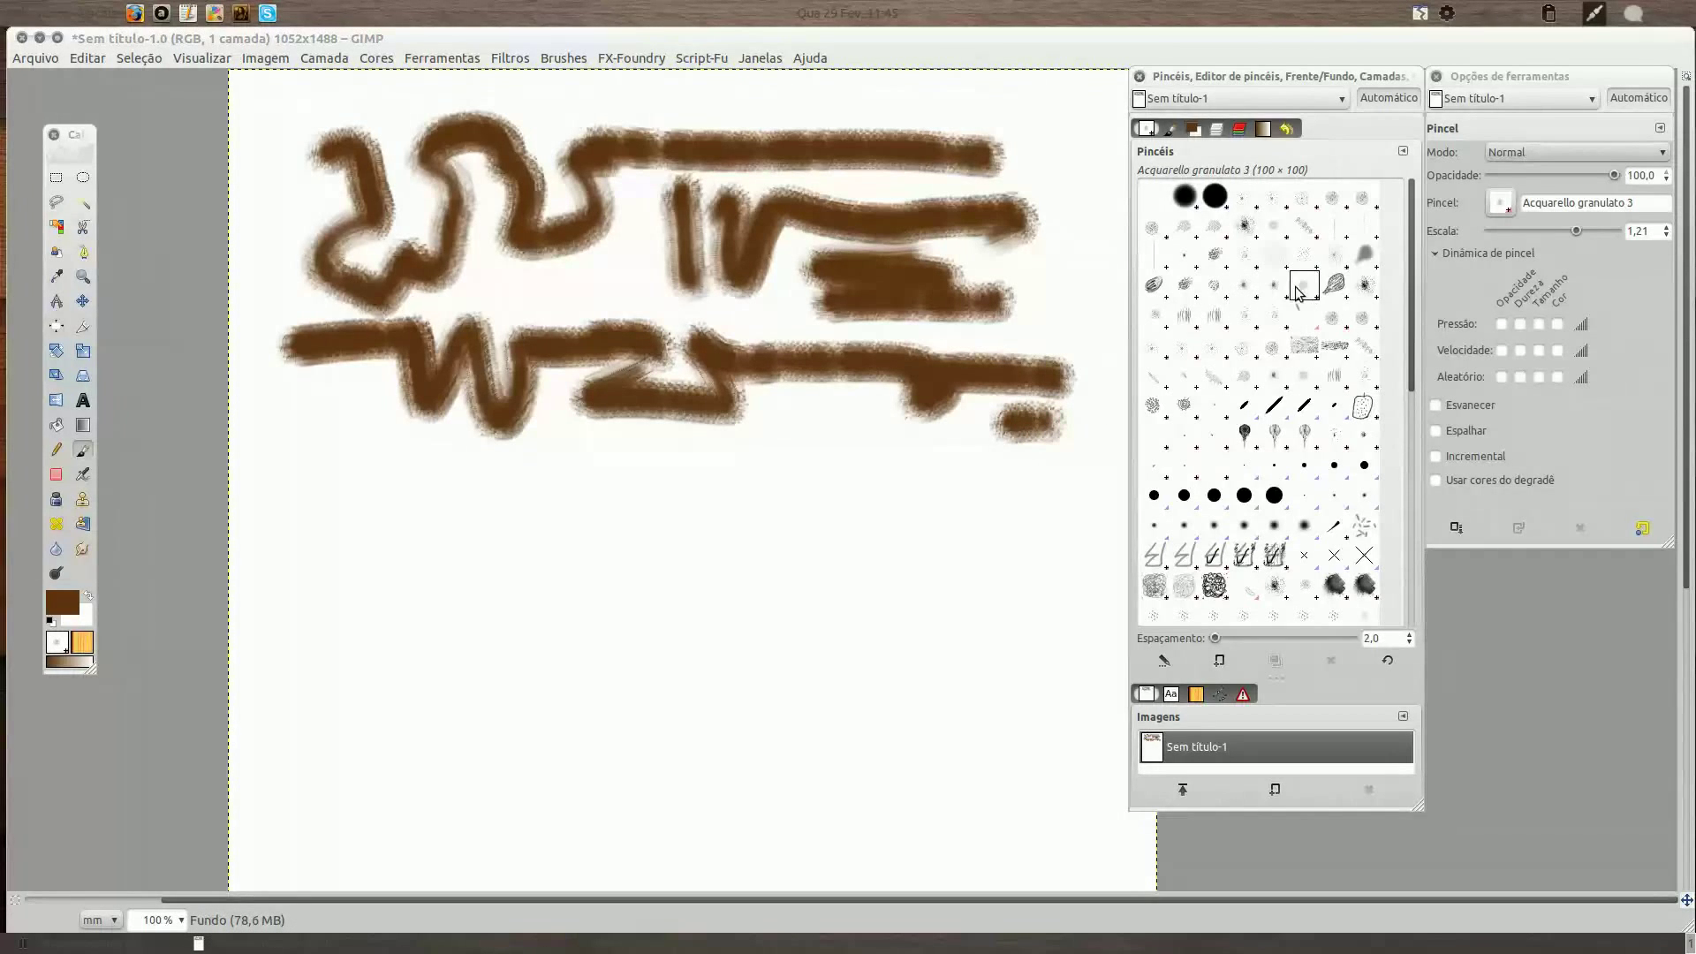
mouse_move(337, 490)
left_mouse_down()
mouse_move(489, 463)
mouse_move(567, 529)
mouse_move(777, 485)
mouse_move(913, 553)
mouse_move(549, 606)
mouse_move(549, 644)
mouse_move(1037, 697)
left_mouse_up()
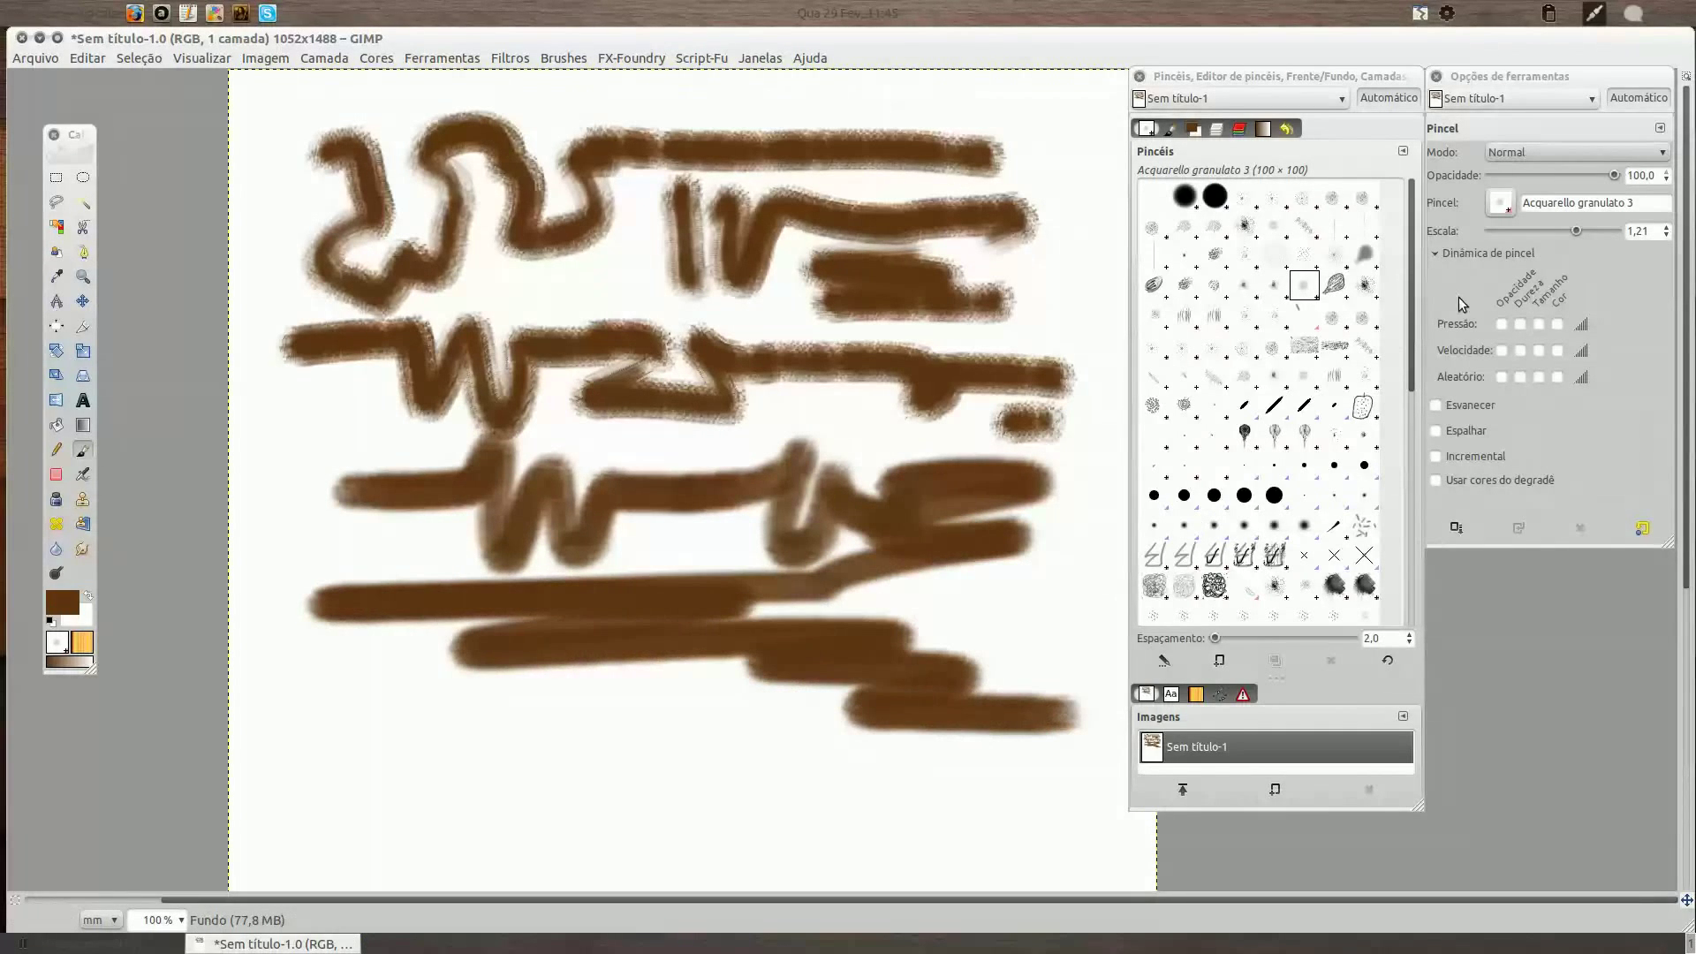
Set opacity to 57.6 and scale to 1.76, then paint faint translucent strokes.
left_click_drag(1613, 176, 1589, 176)
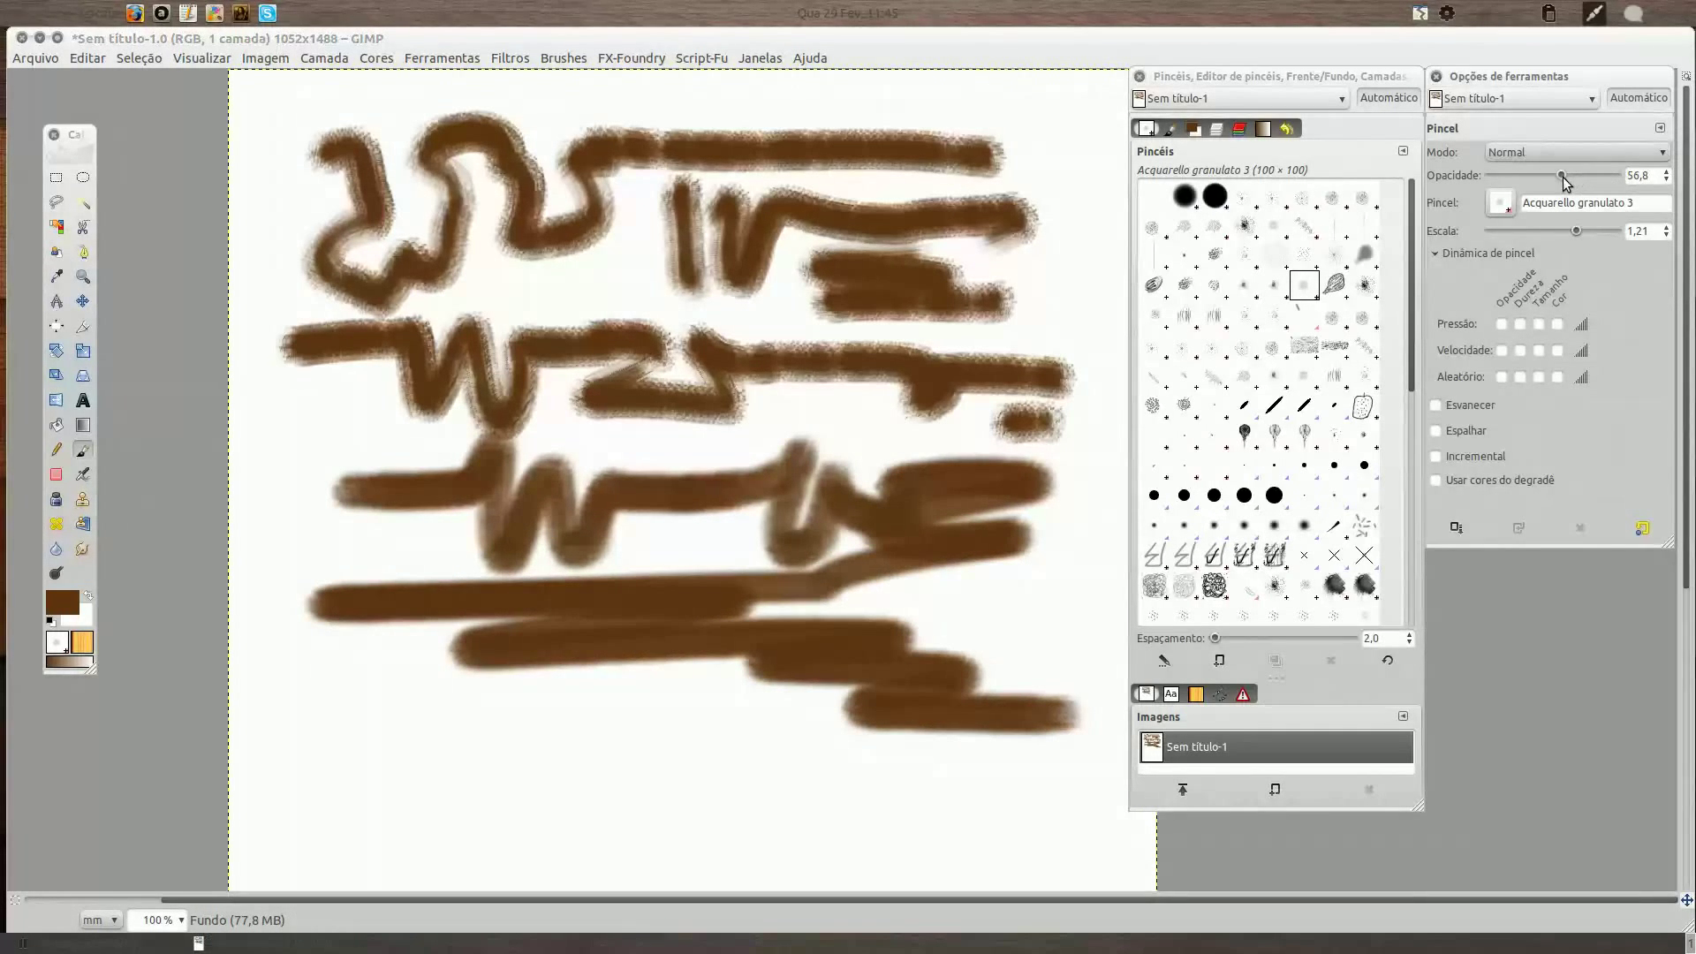
left_click(1581, 230)
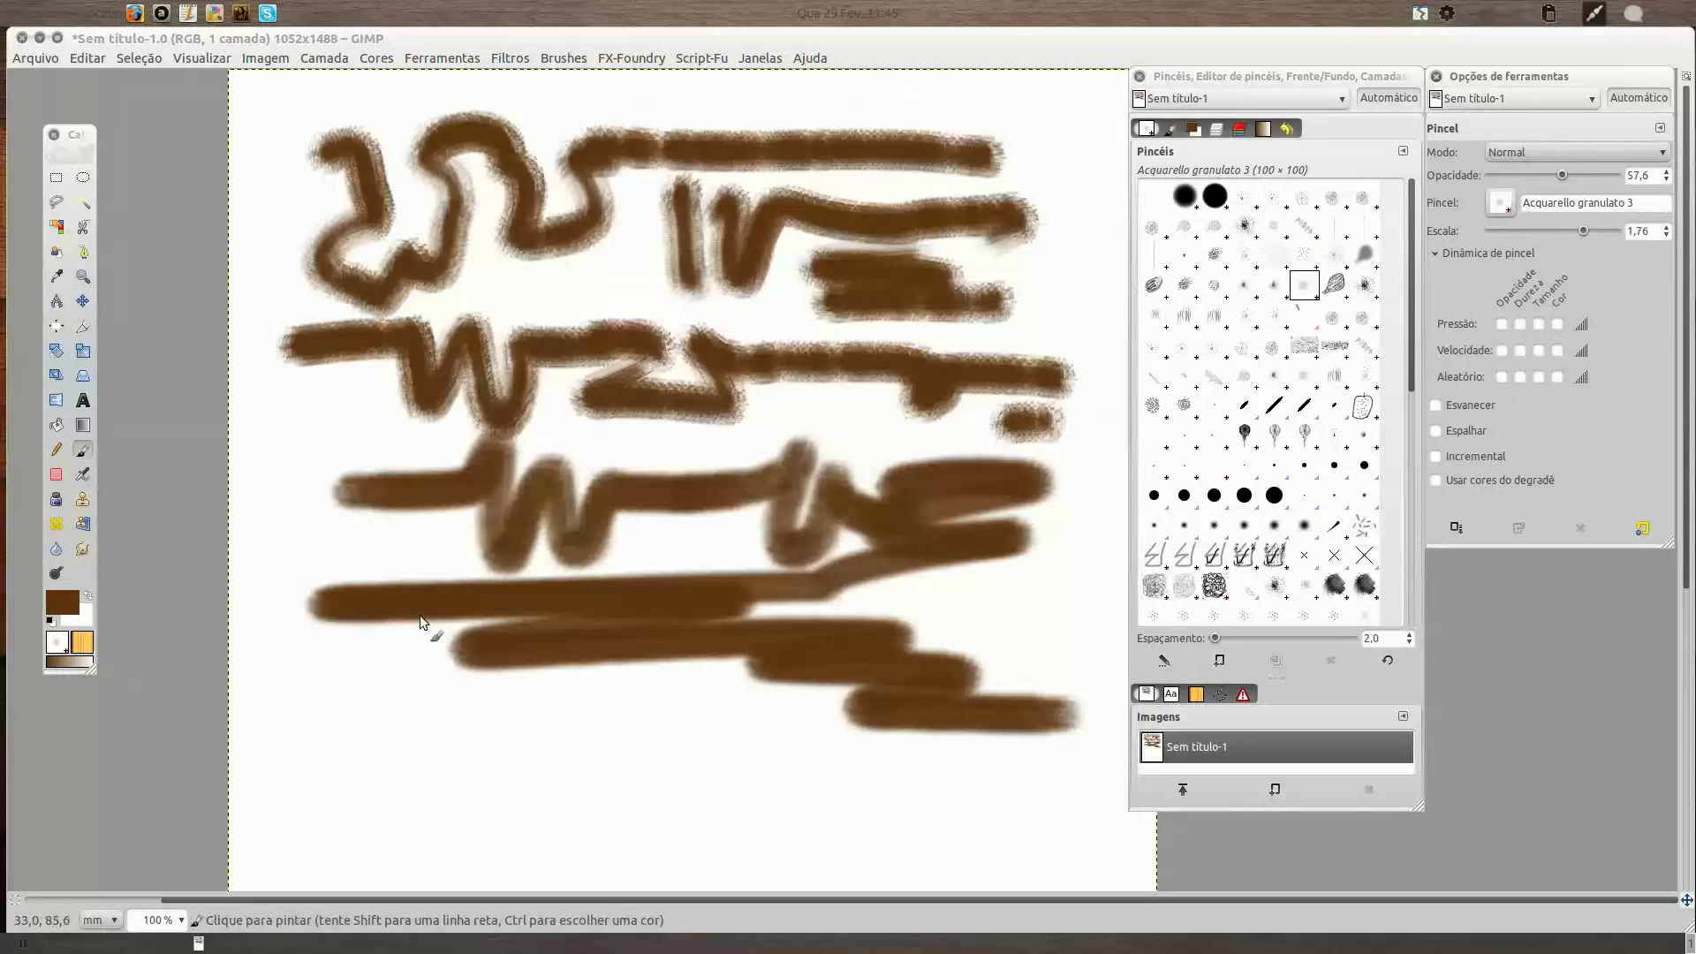
left_click_drag(421, 619, 367, 577)
mouse_move(448, 472)
left_mouse_down()
mouse_move(685, 434)
mouse_move(803, 528)
left_mouse_up()
Clear the canvas and paint light granulato 2 strokes at opacity 38.1.
key("Delete")
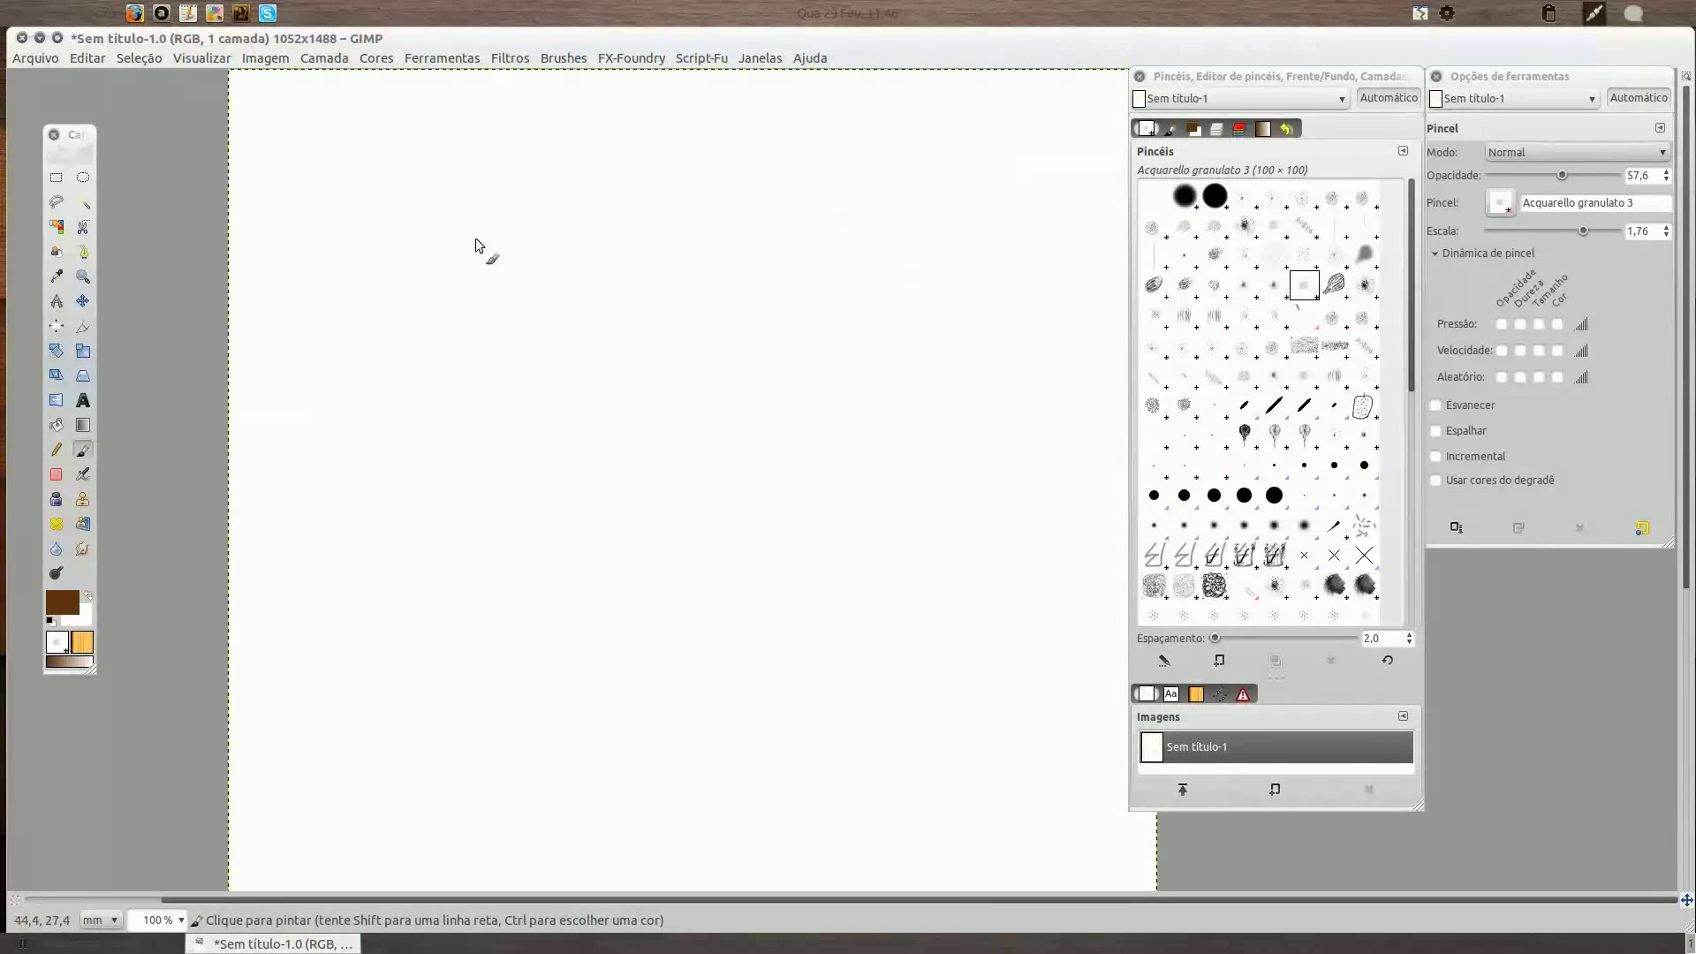
mouse_move(495, 227)
left_mouse_down()
mouse_move(485, 367)
mouse_move(636, 276)
mouse_move(861, 305)
left_mouse_up()
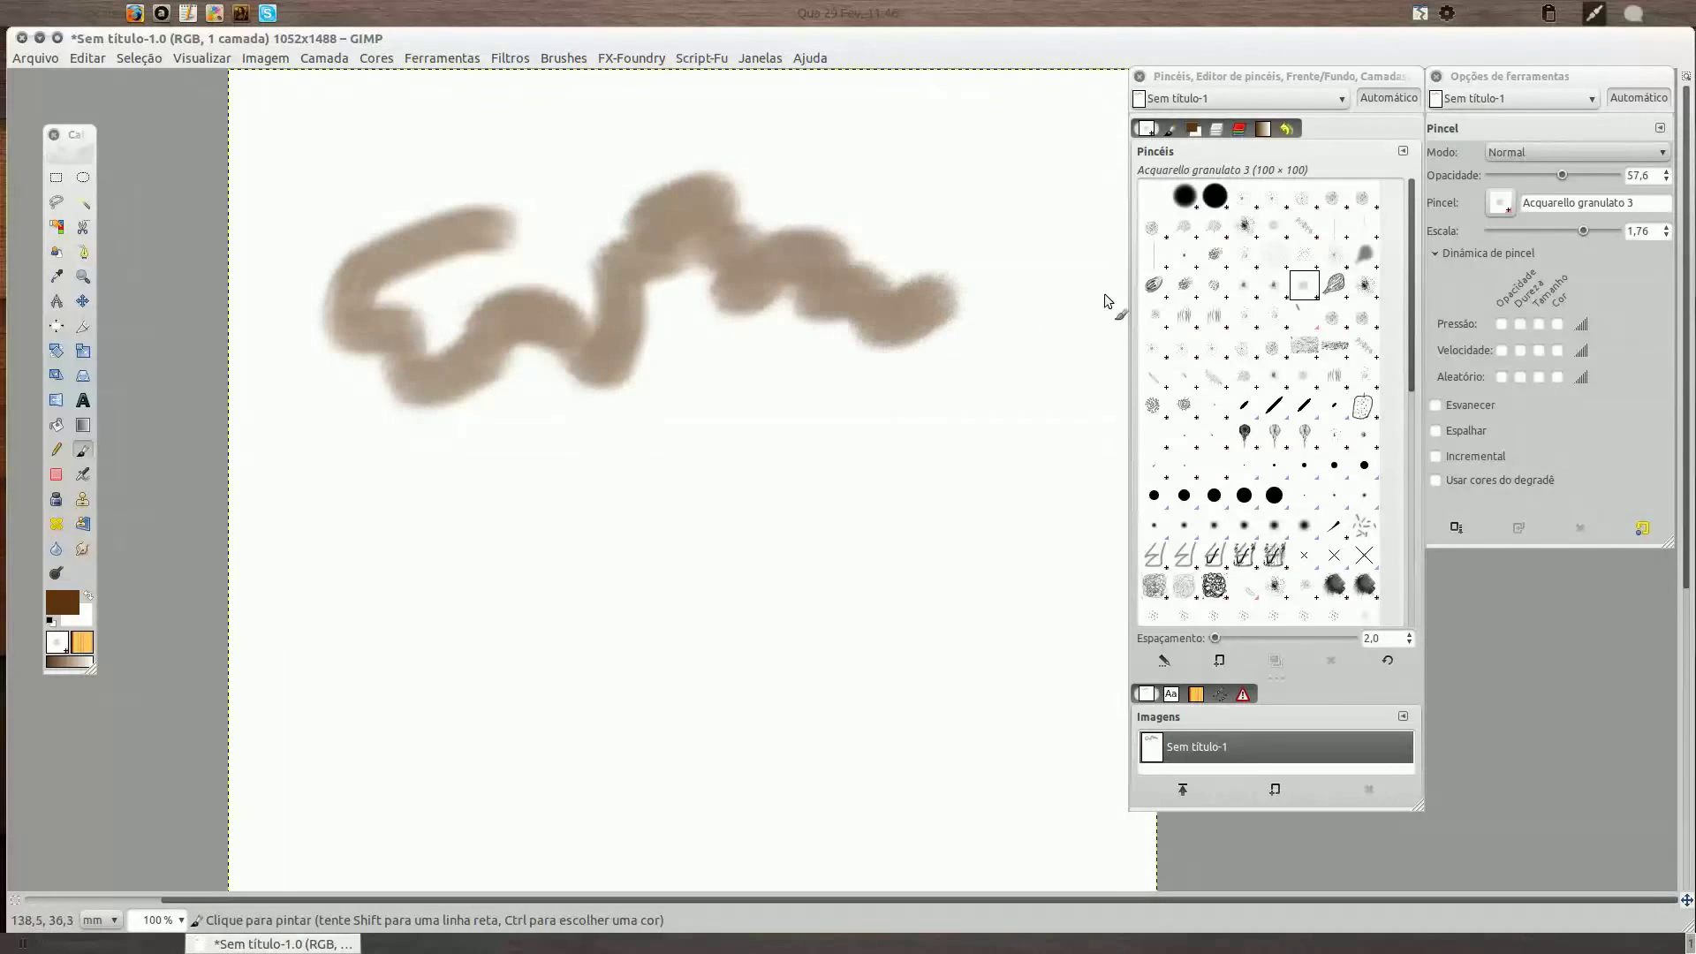
left_click(1273, 285)
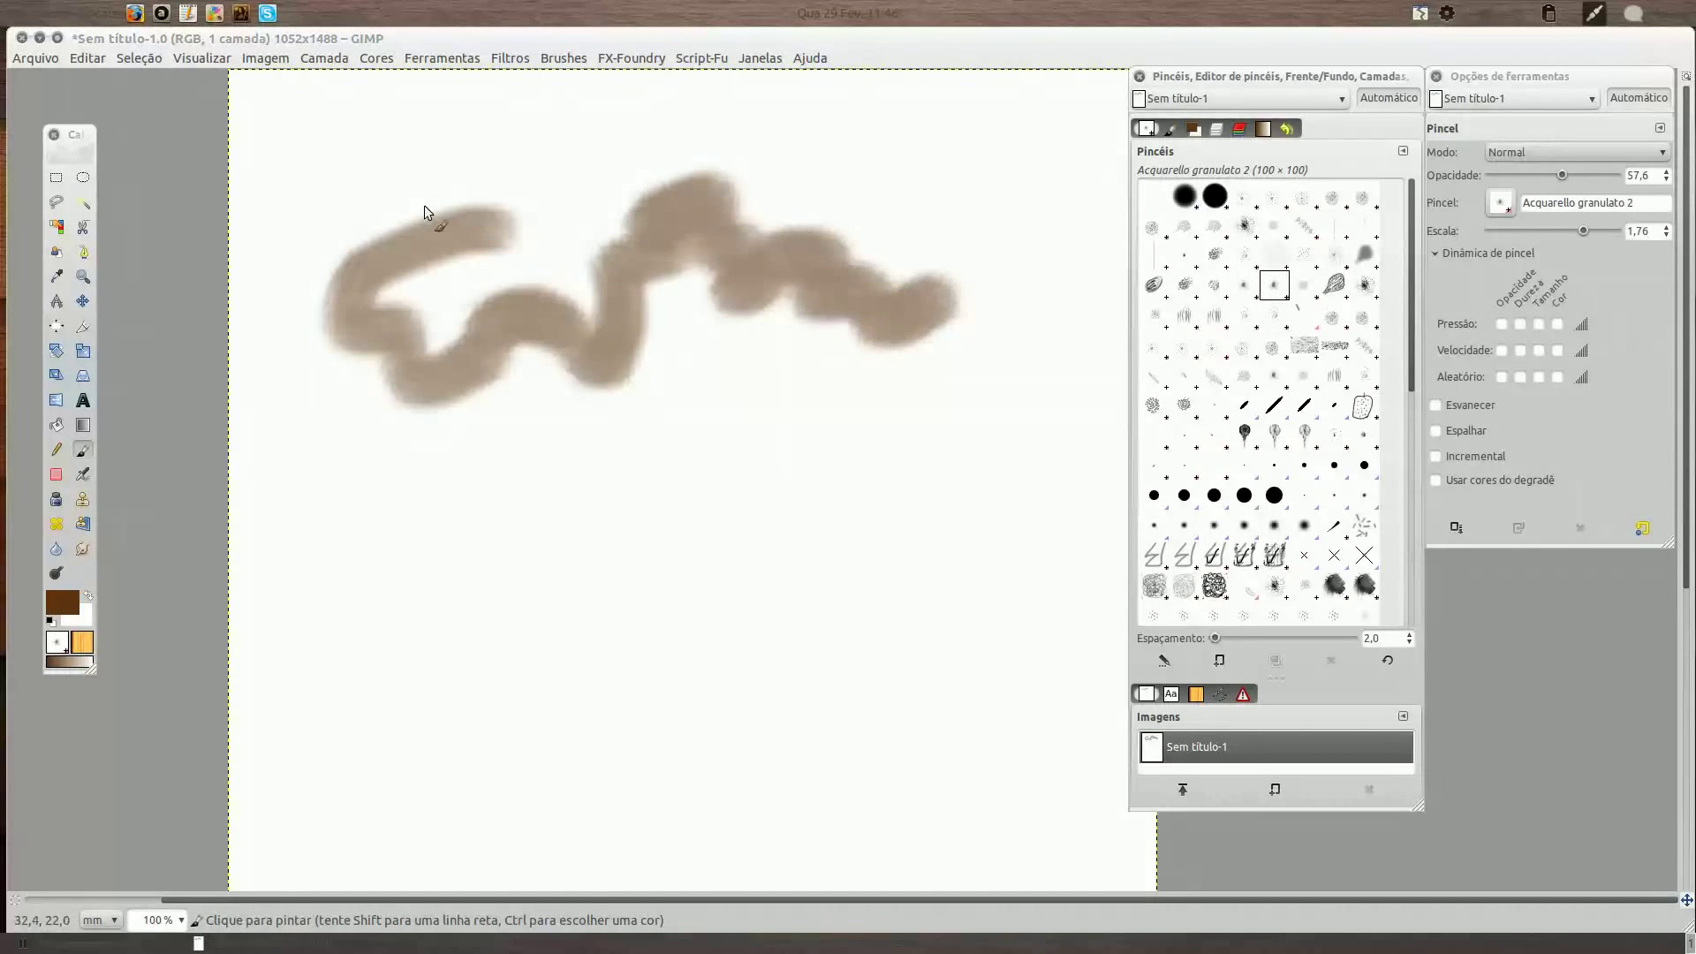
mouse_move(424, 205)
left_mouse_down()
mouse_move(643, 141)
mouse_move(877, 152)
left_mouse_up()
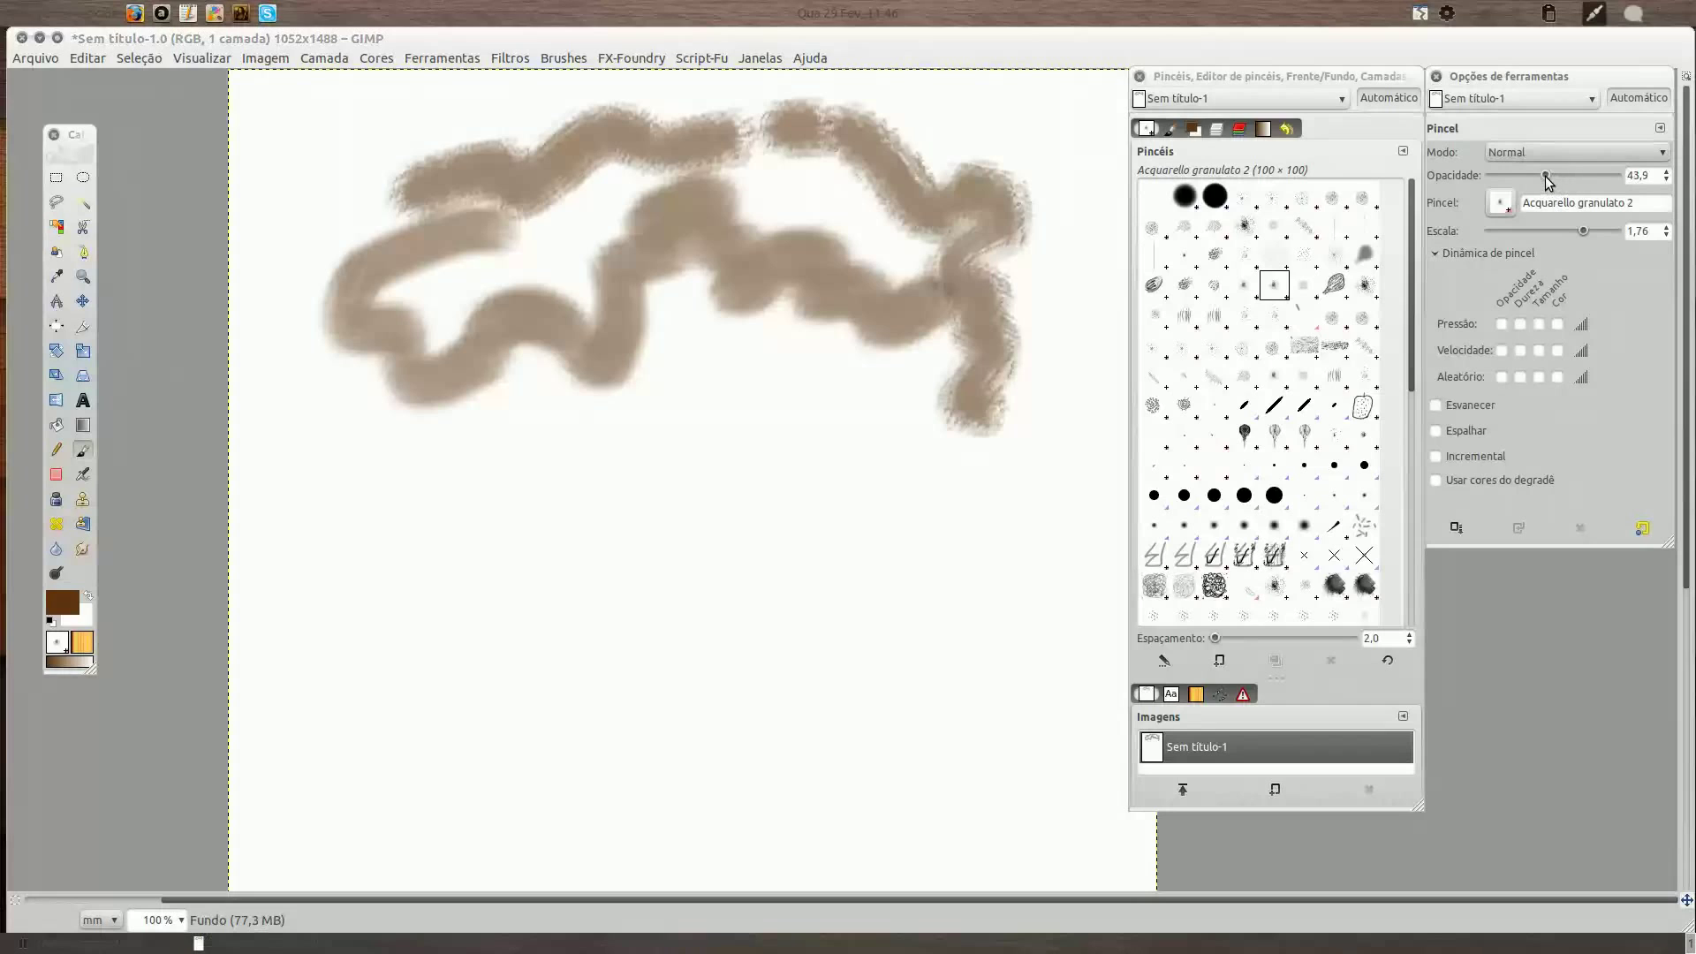
left_click_drag(1545, 177, 1539, 177)
left_click_drag(698, 391, 590, 455)
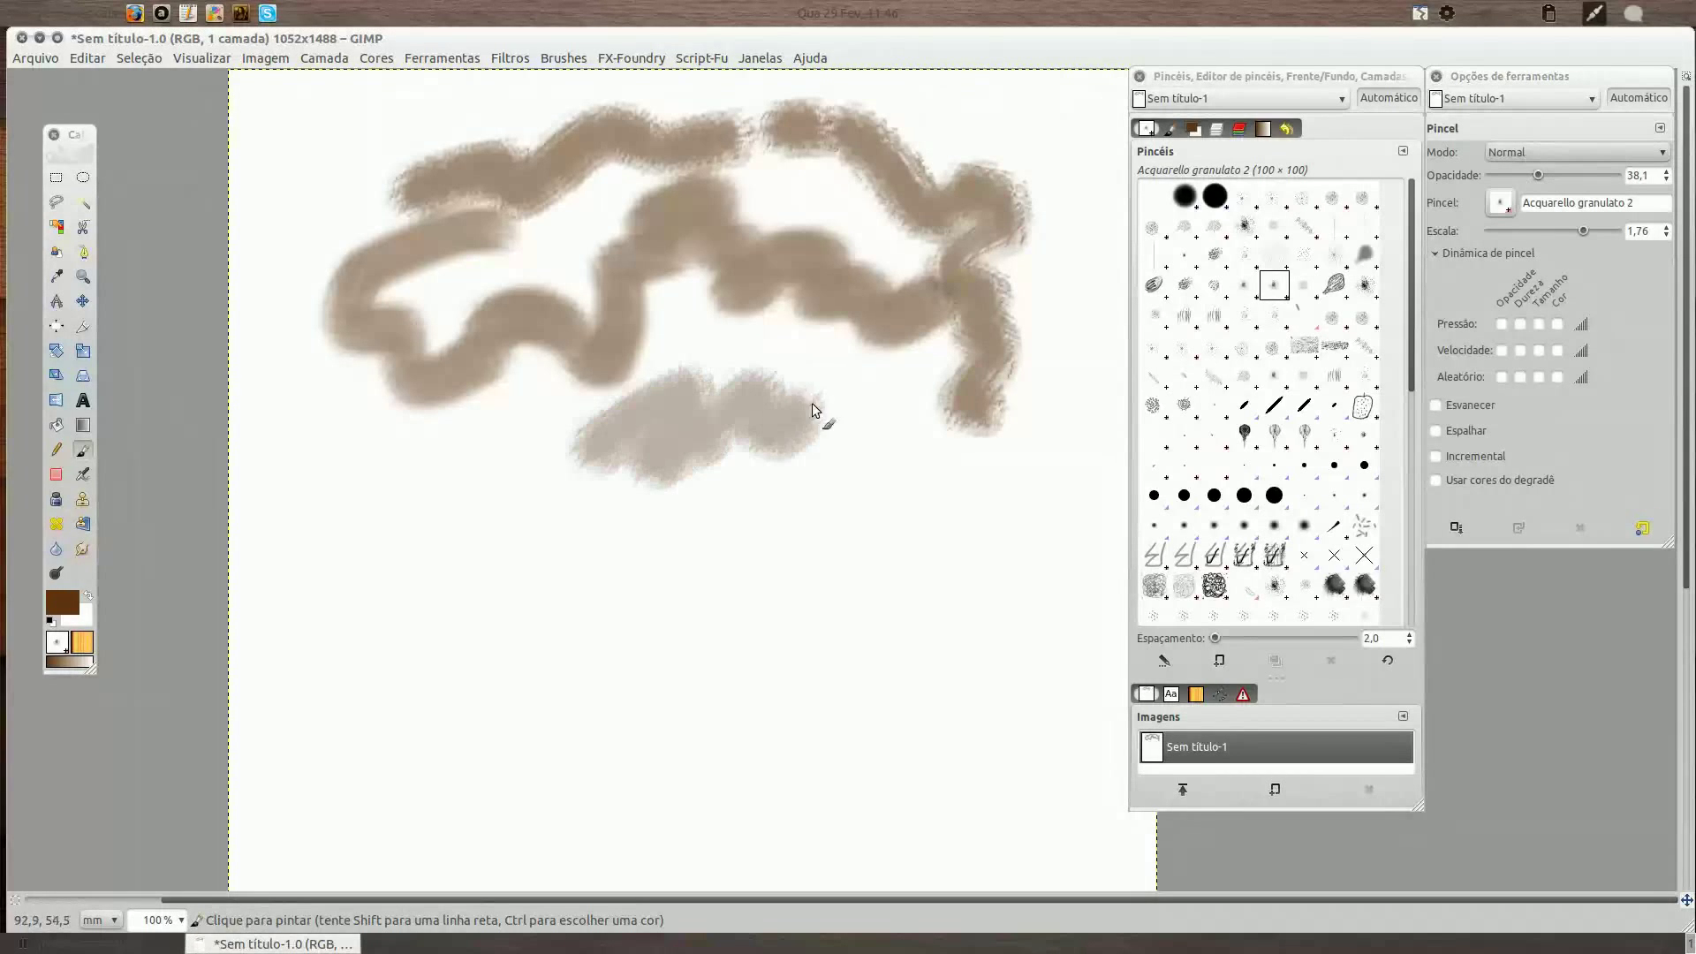
mouse_move(813, 409)
left_mouse_down()
mouse_move(829, 295)
mouse_move(929, 400)
mouse_move(955, 512)
mouse_move(1029, 570)
mouse_move(904, 569)
left_mouse_up()
Paint light granulato 1 strokes, raise opacity to 41.7, then clear the canvas.
left_click(1243, 284)
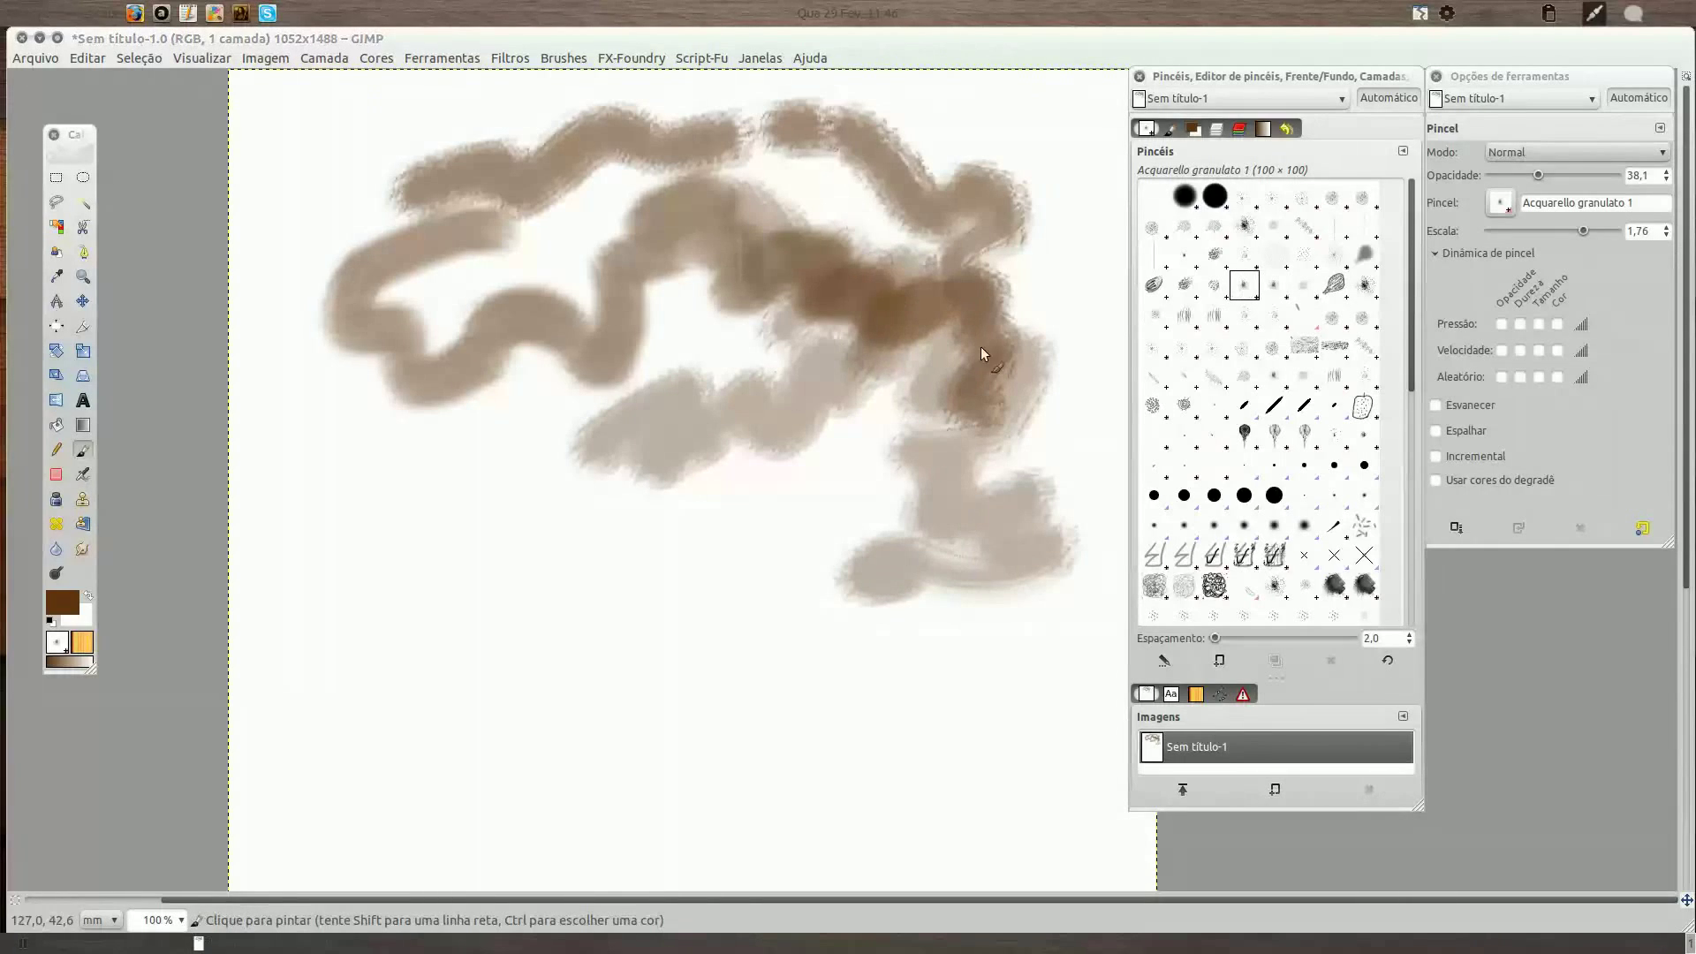
mouse_move(538, 464)
left_mouse_down()
mouse_move(433, 446)
mouse_move(562, 367)
mouse_move(666, 534)
mouse_move(834, 543)
mouse_move(908, 590)
left_mouse_up()
left_click_drag(1541, 183, 1546, 177)
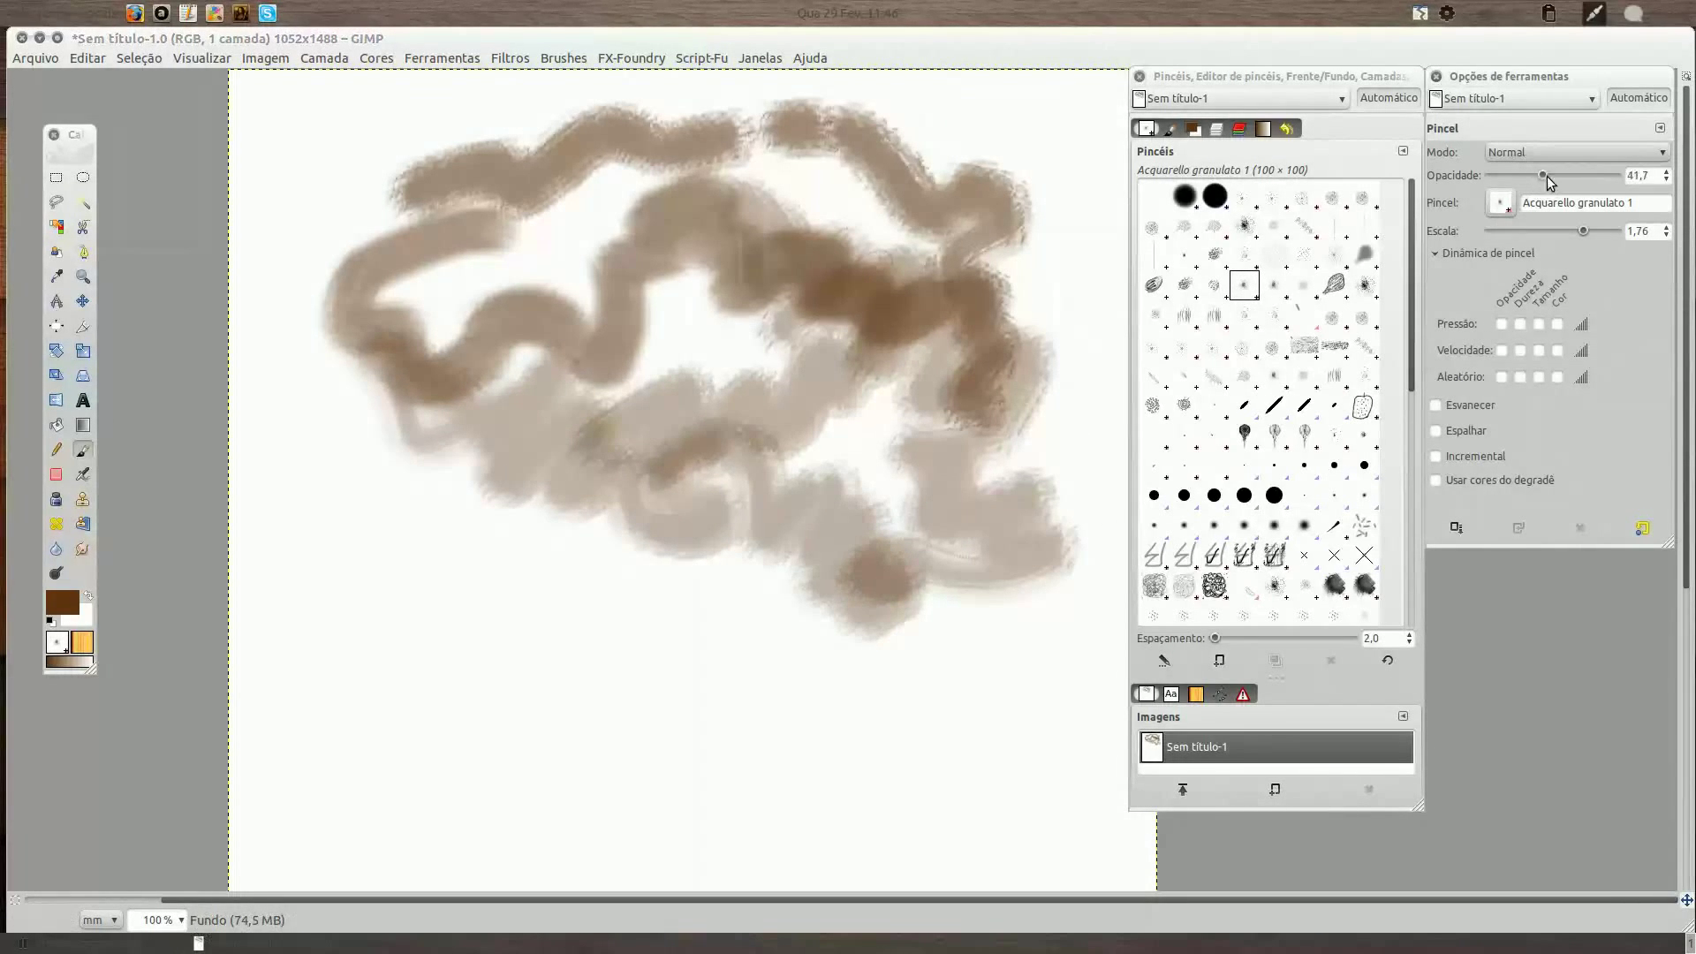
key("Delete")
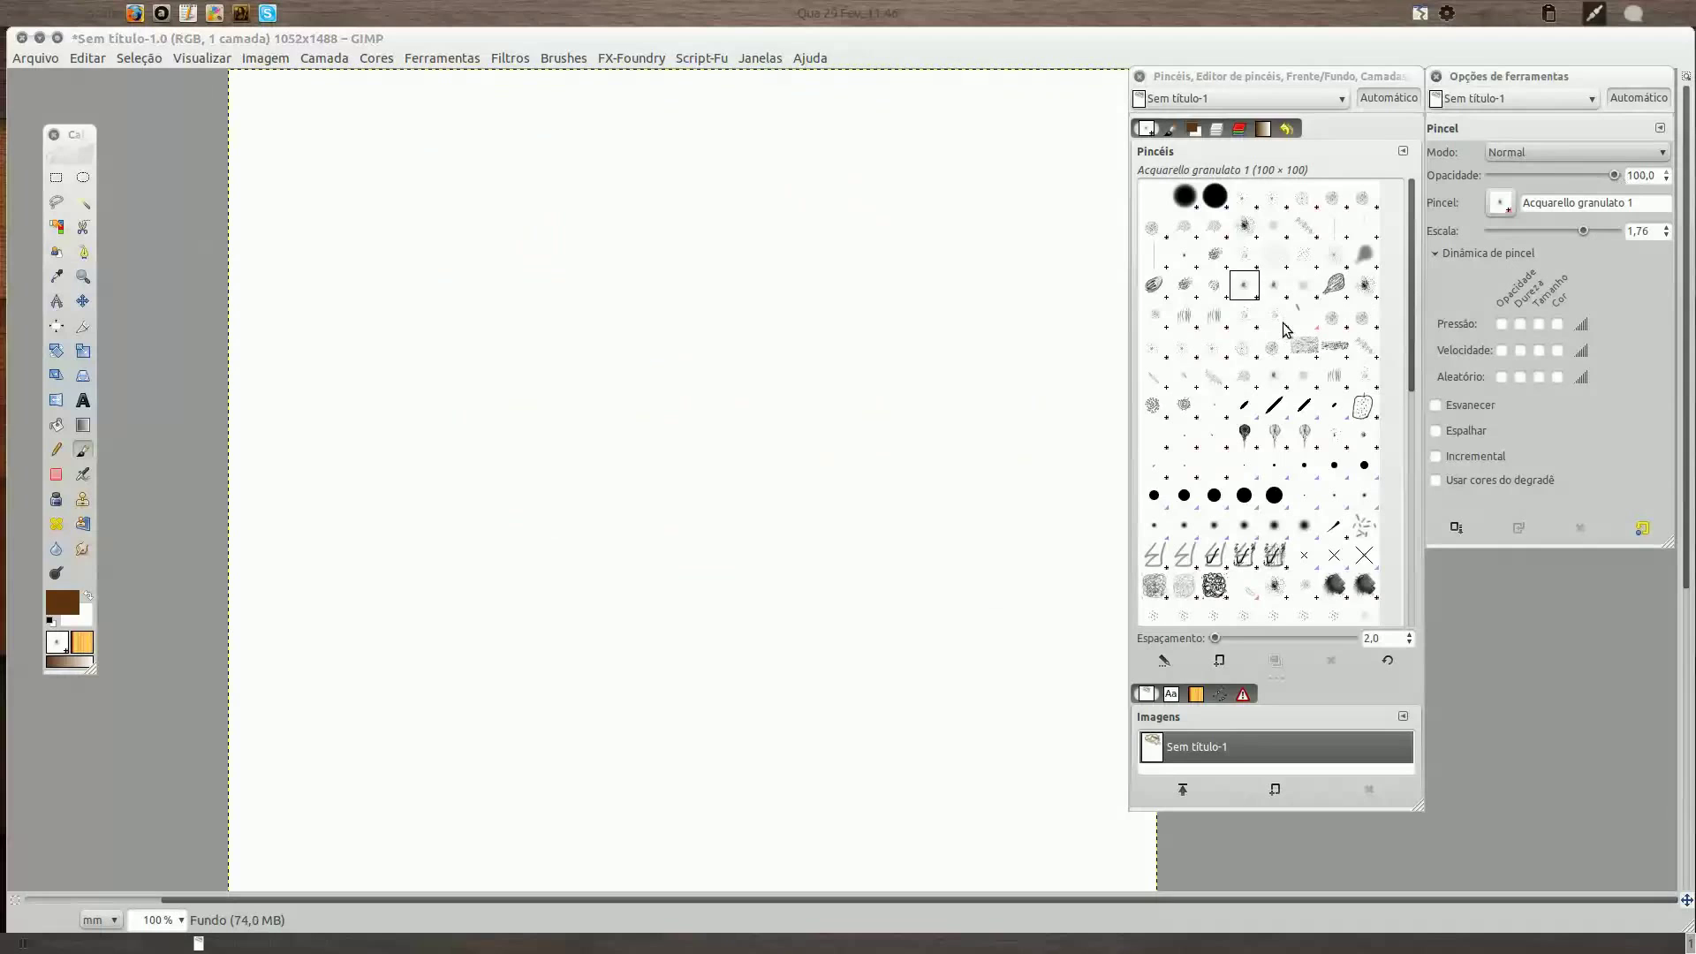
Paint winding Acquarello secco 1 strokes with pressure-driven size at scale 1.07.
left_click(1336, 290)
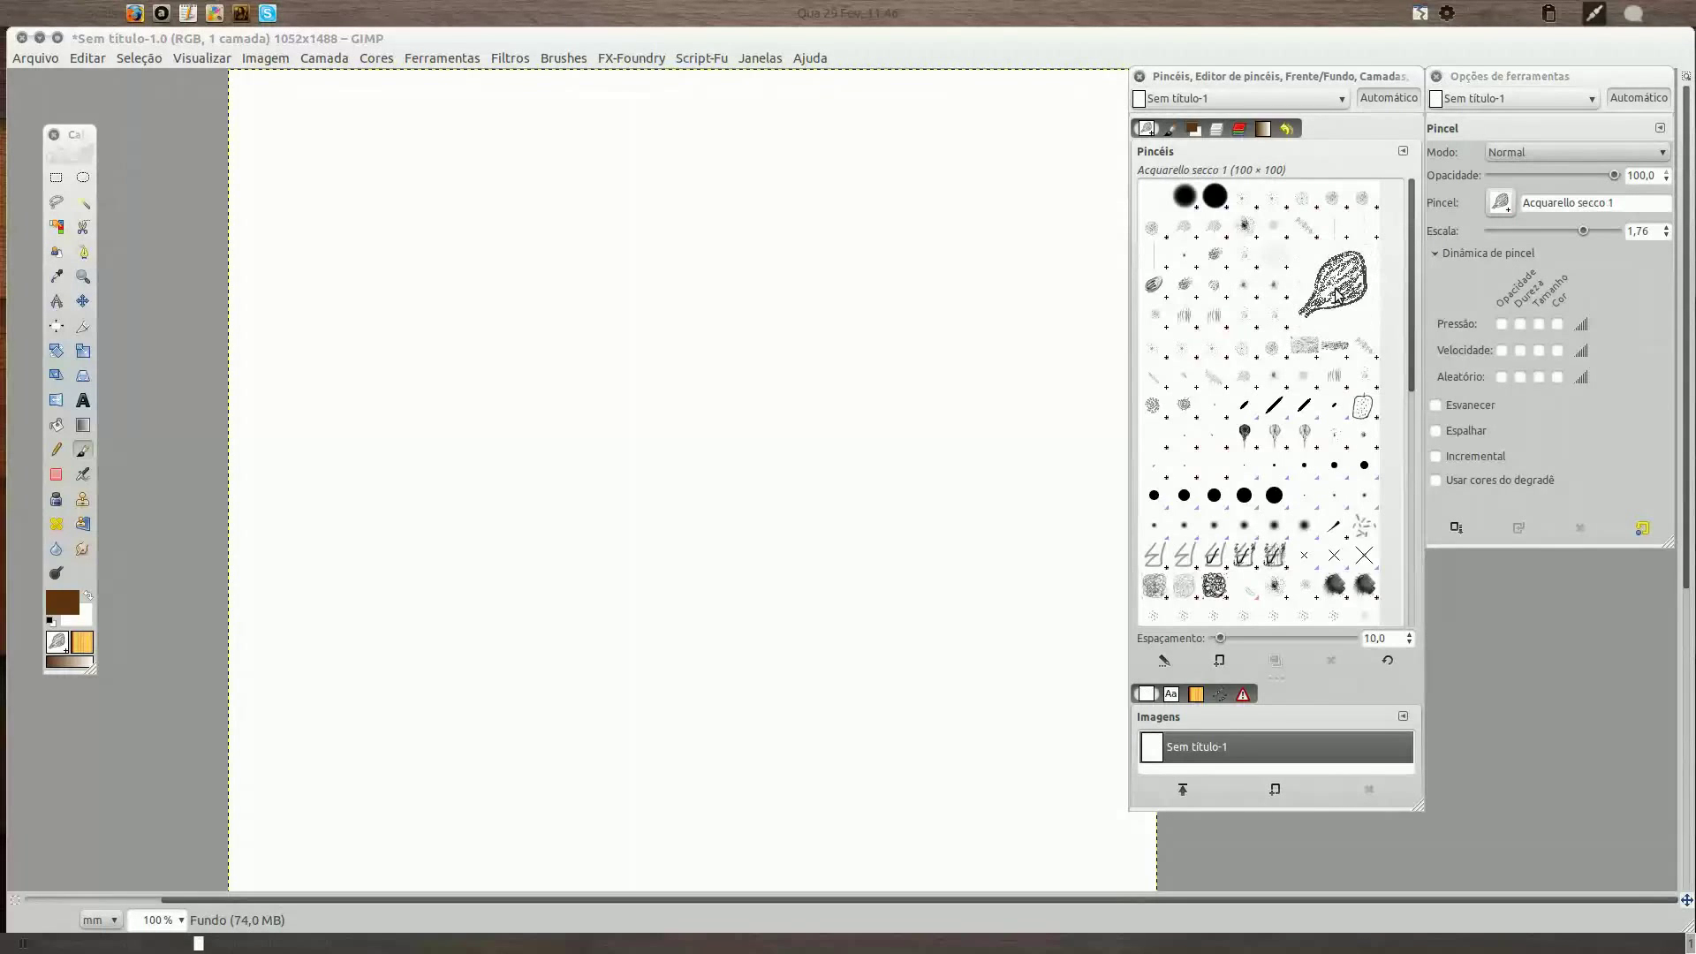
mouse_move(481, 303)
left_mouse_down()
mouse_move(591, 238)
mouse_move(740, 273)
mouse_move(766, 322)
mouse_move(753, 363)
mouse_move(852, 340)
left_mouse_up()
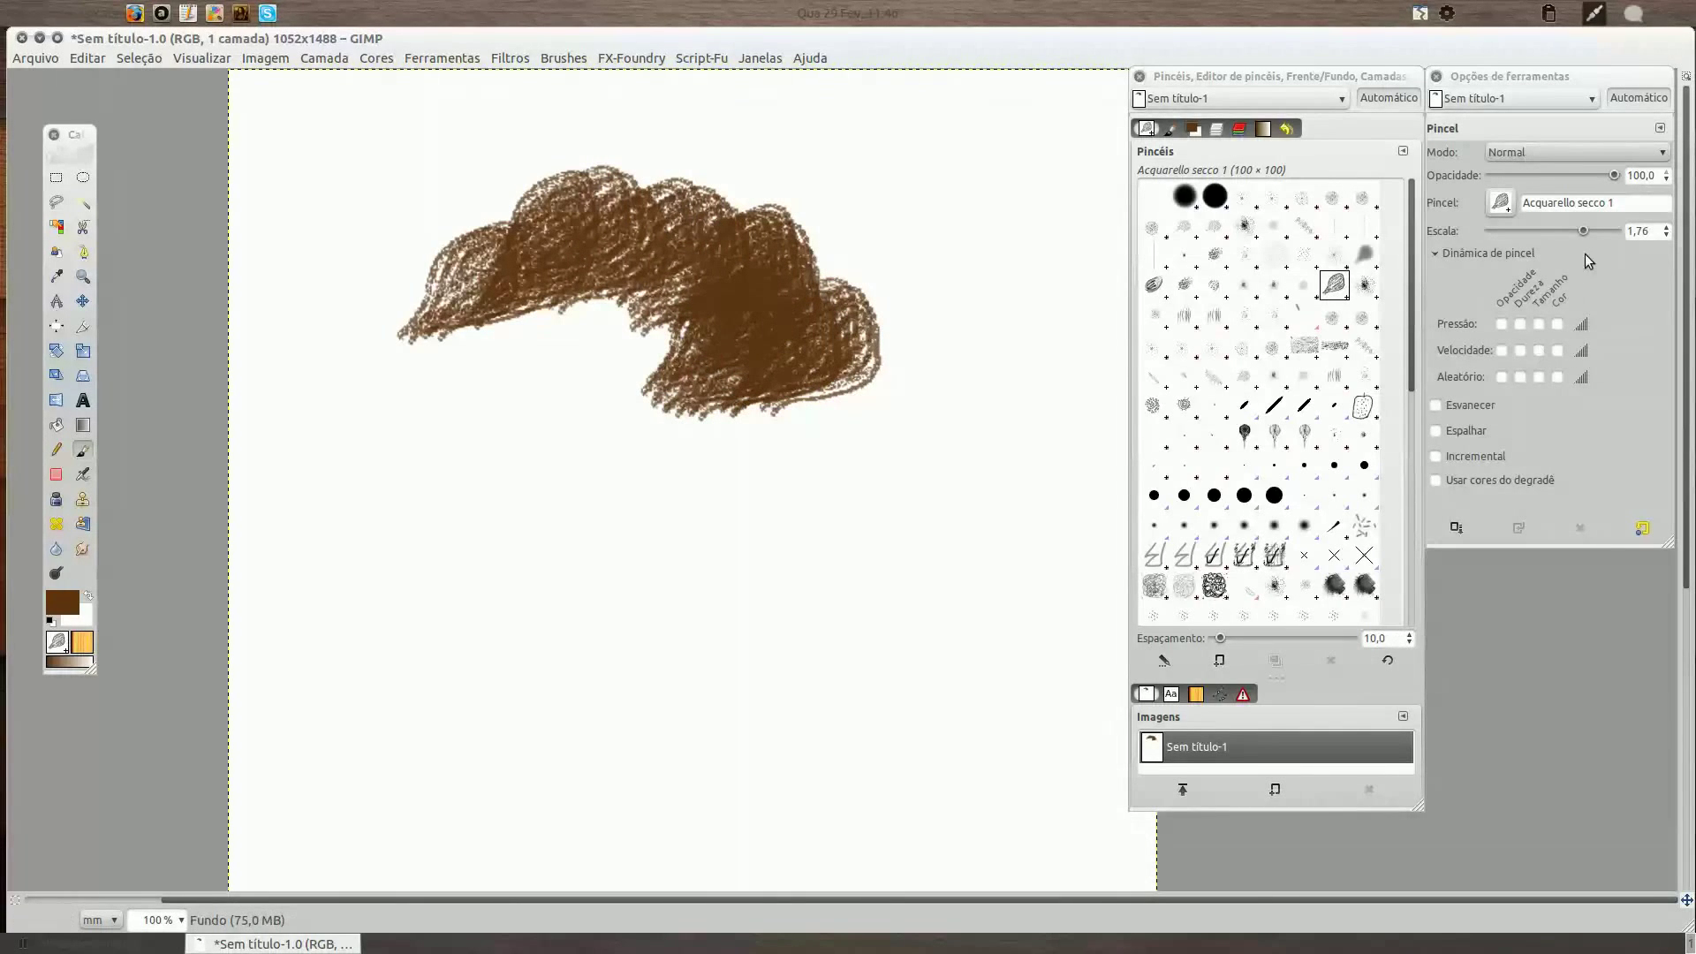
left_click(1539, 324)
left_click_drag(1582, 230, 1574, 231)
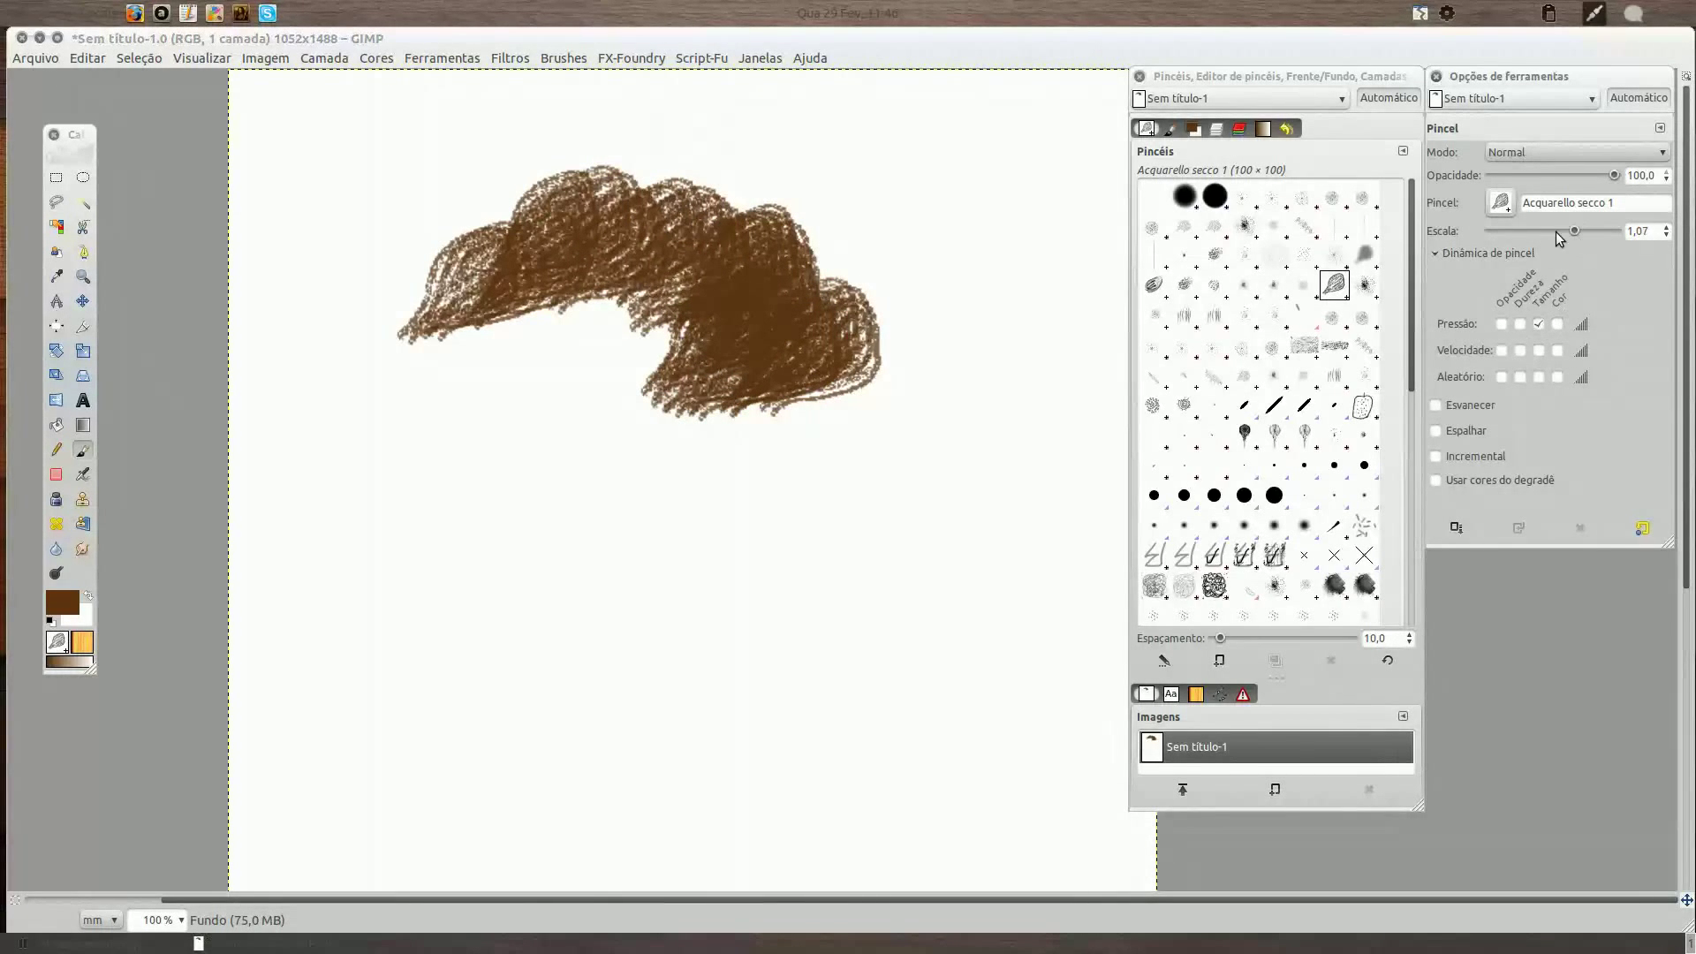
left_click(452, 424)
left_click_drag(452, 423, 534, 458)
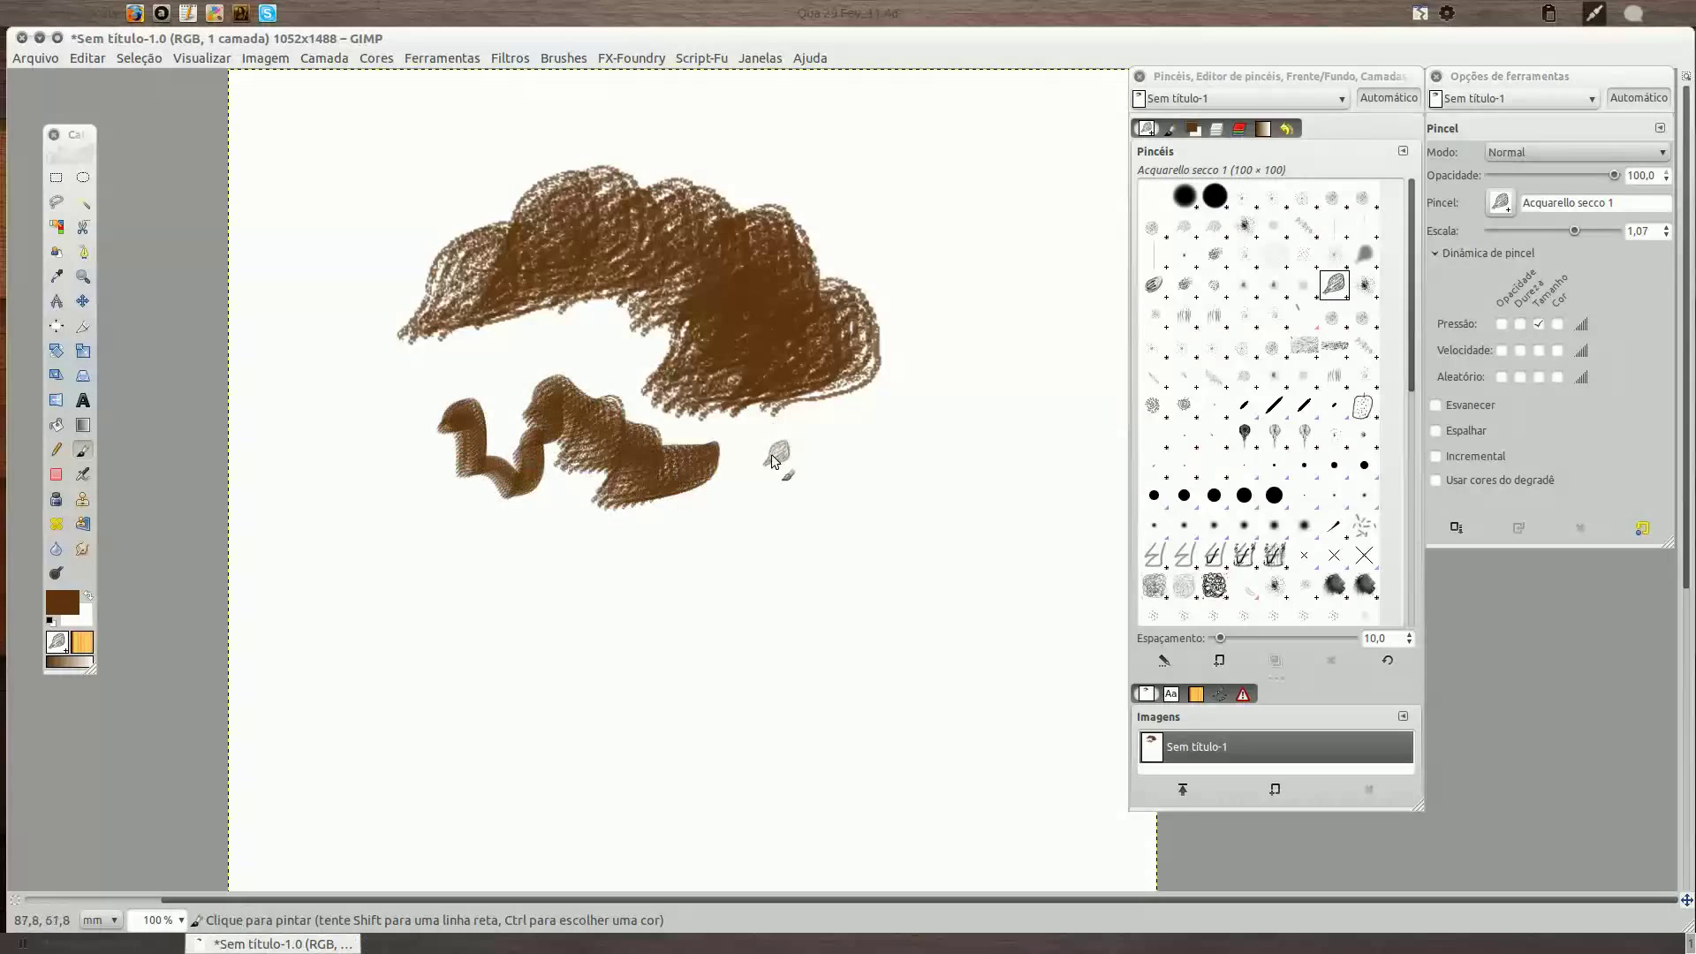
left_click_drag(772, 459, 913, 386)
left_click_drag(893, 255, 1029, 292)
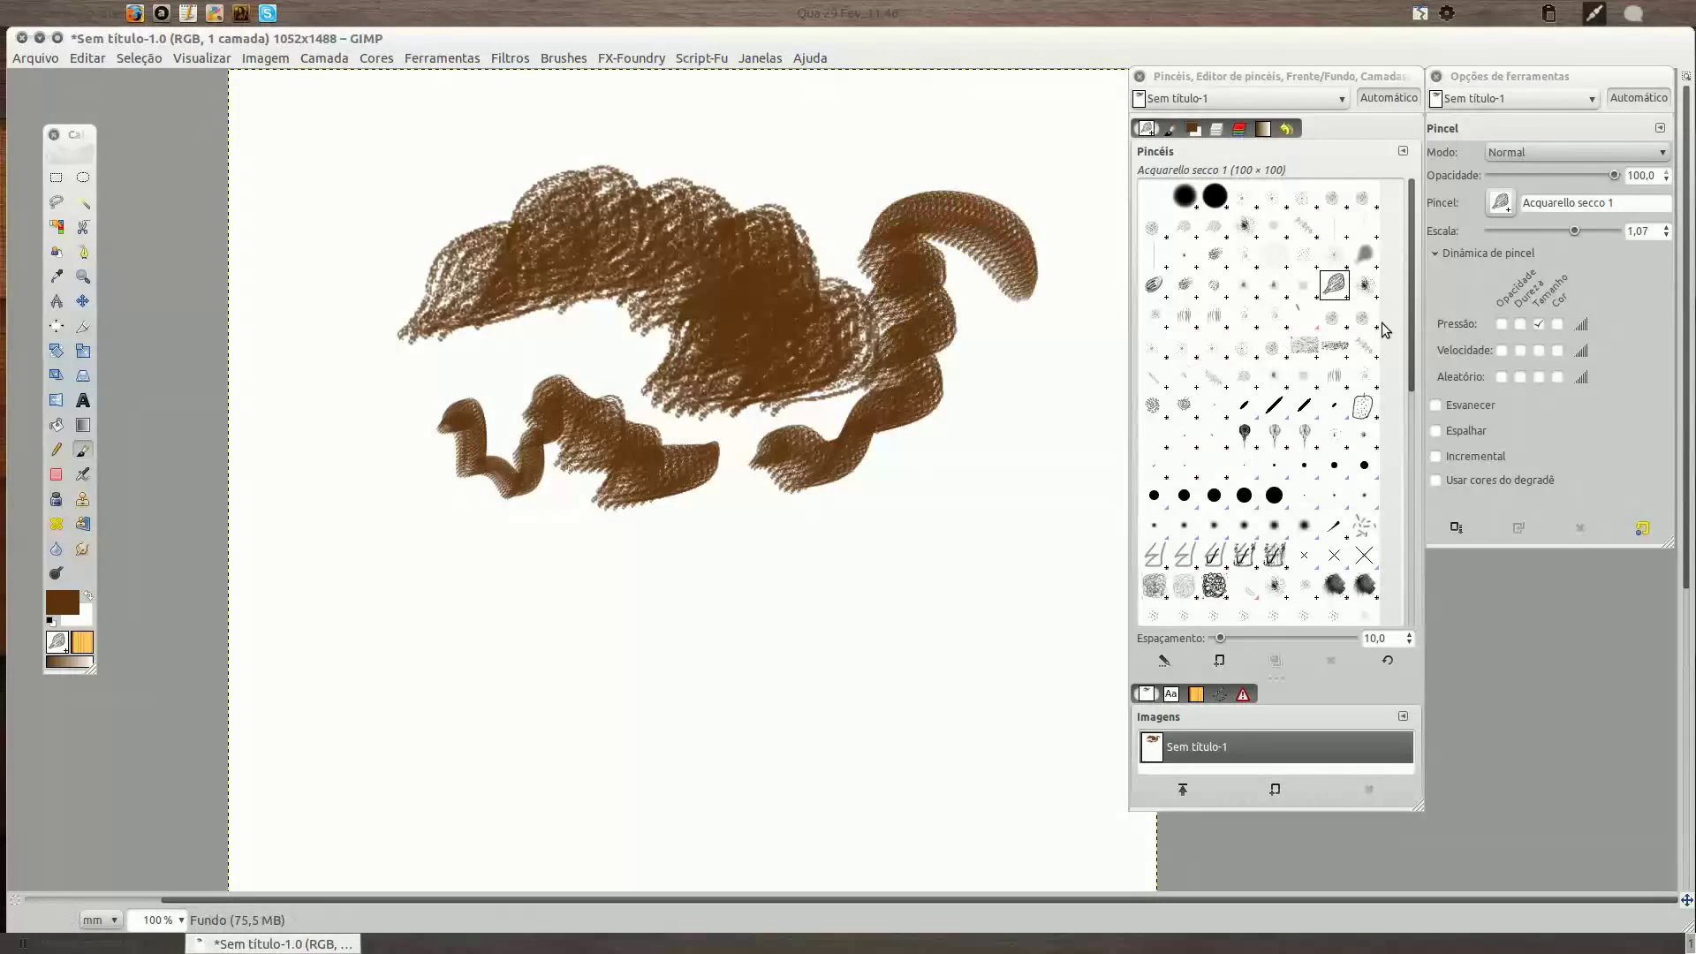
At scale 1.44 with pressure-driven opacity 52.5, layer translucent washes over the strokes.
left_click(1581, 229)
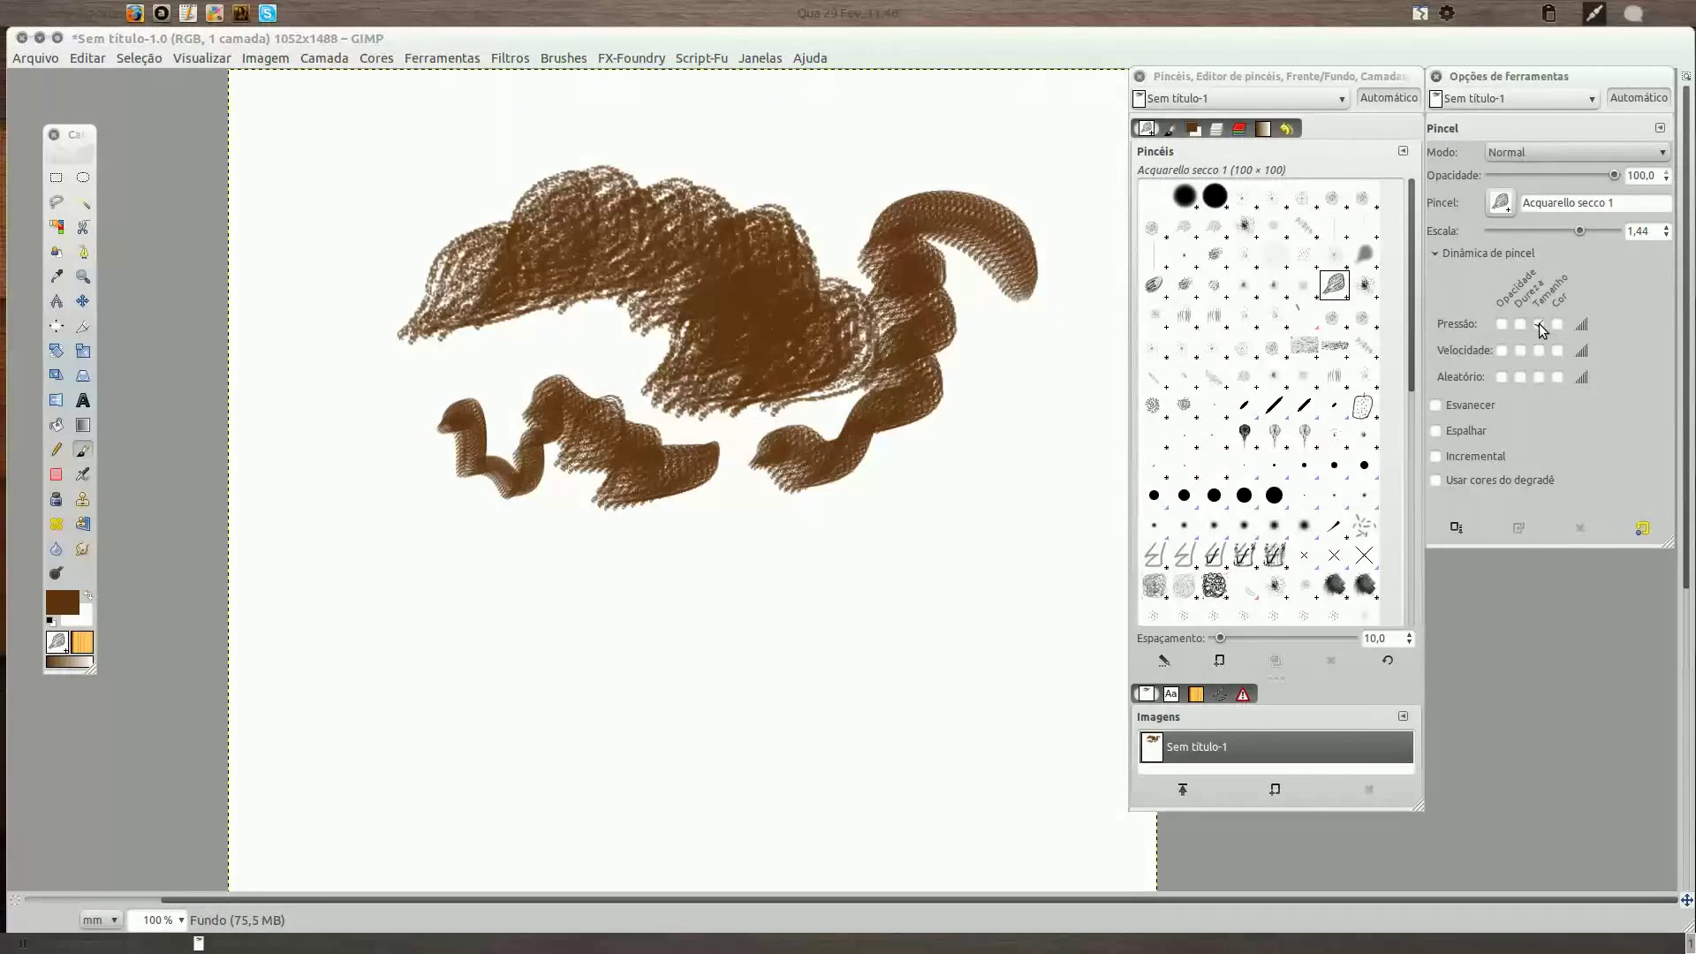
left_click(1500, 324)
mouse_move(618, 375)
left_mouse_down()
mouse_move(560, 415)
mouse_move(457, 359)
mouse_move(521, 281)
mouse_move(851, 258)
left_mouse_up()
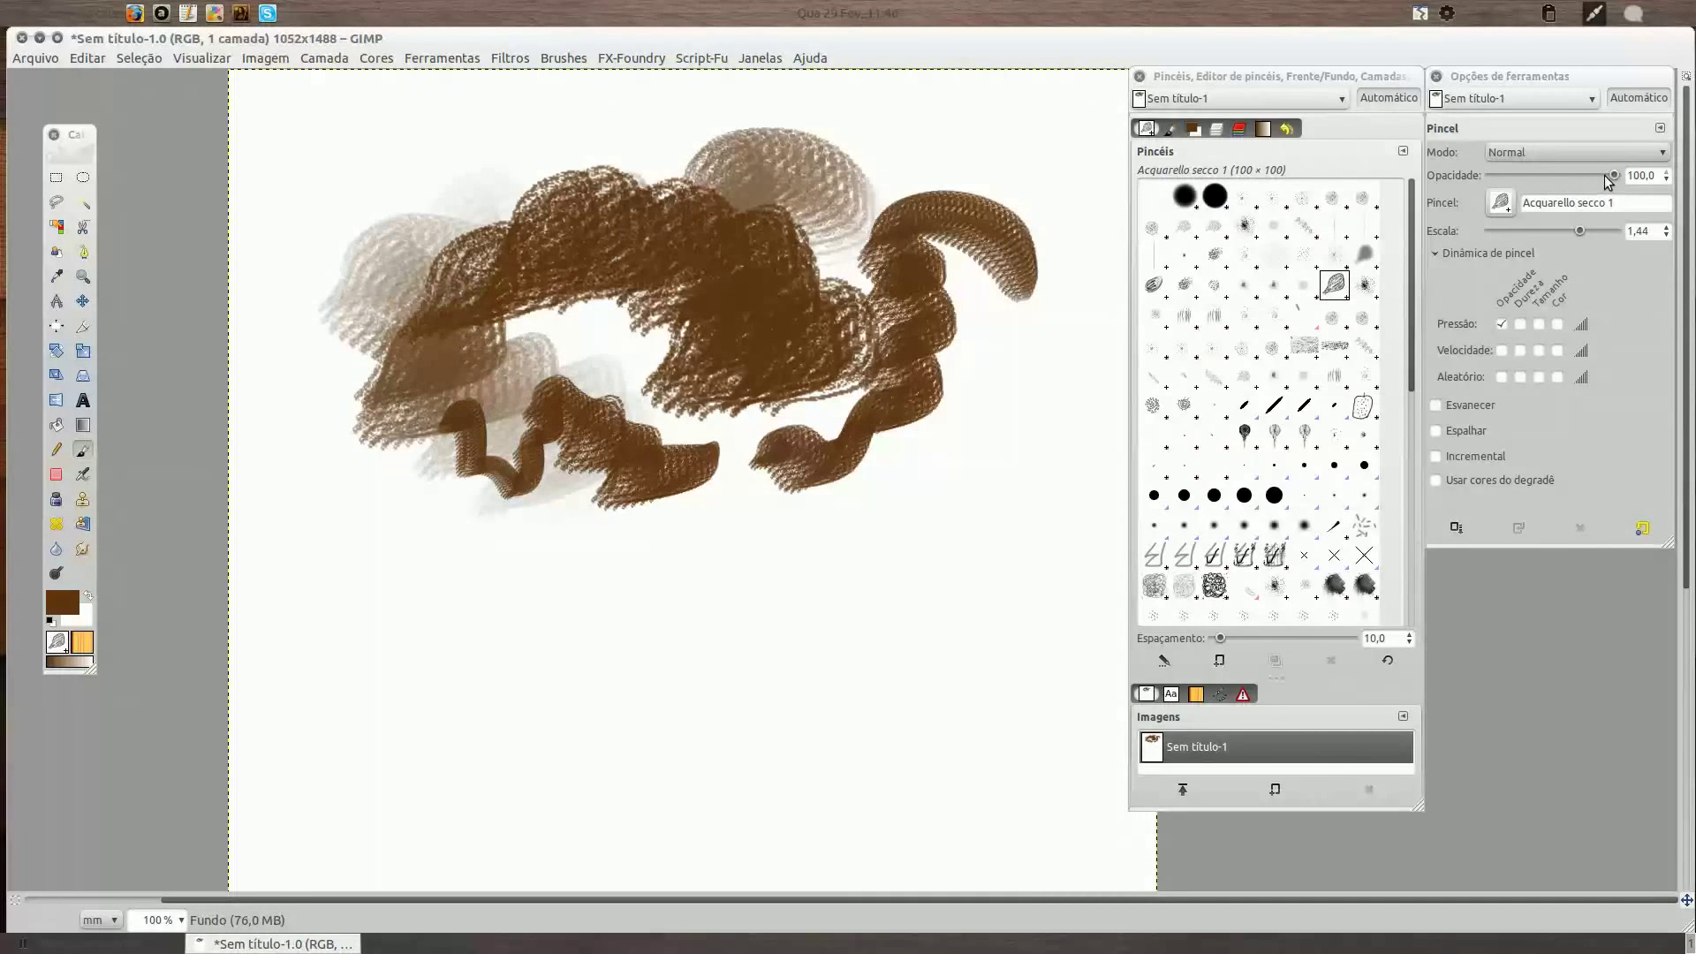
left_click_drag(1604, 175, 1561, 175)
mouse_move(716, 481)
left_mouse_down()
mouse_move(787, 546)
mouse_move(715, 605)
left_mouse_up()
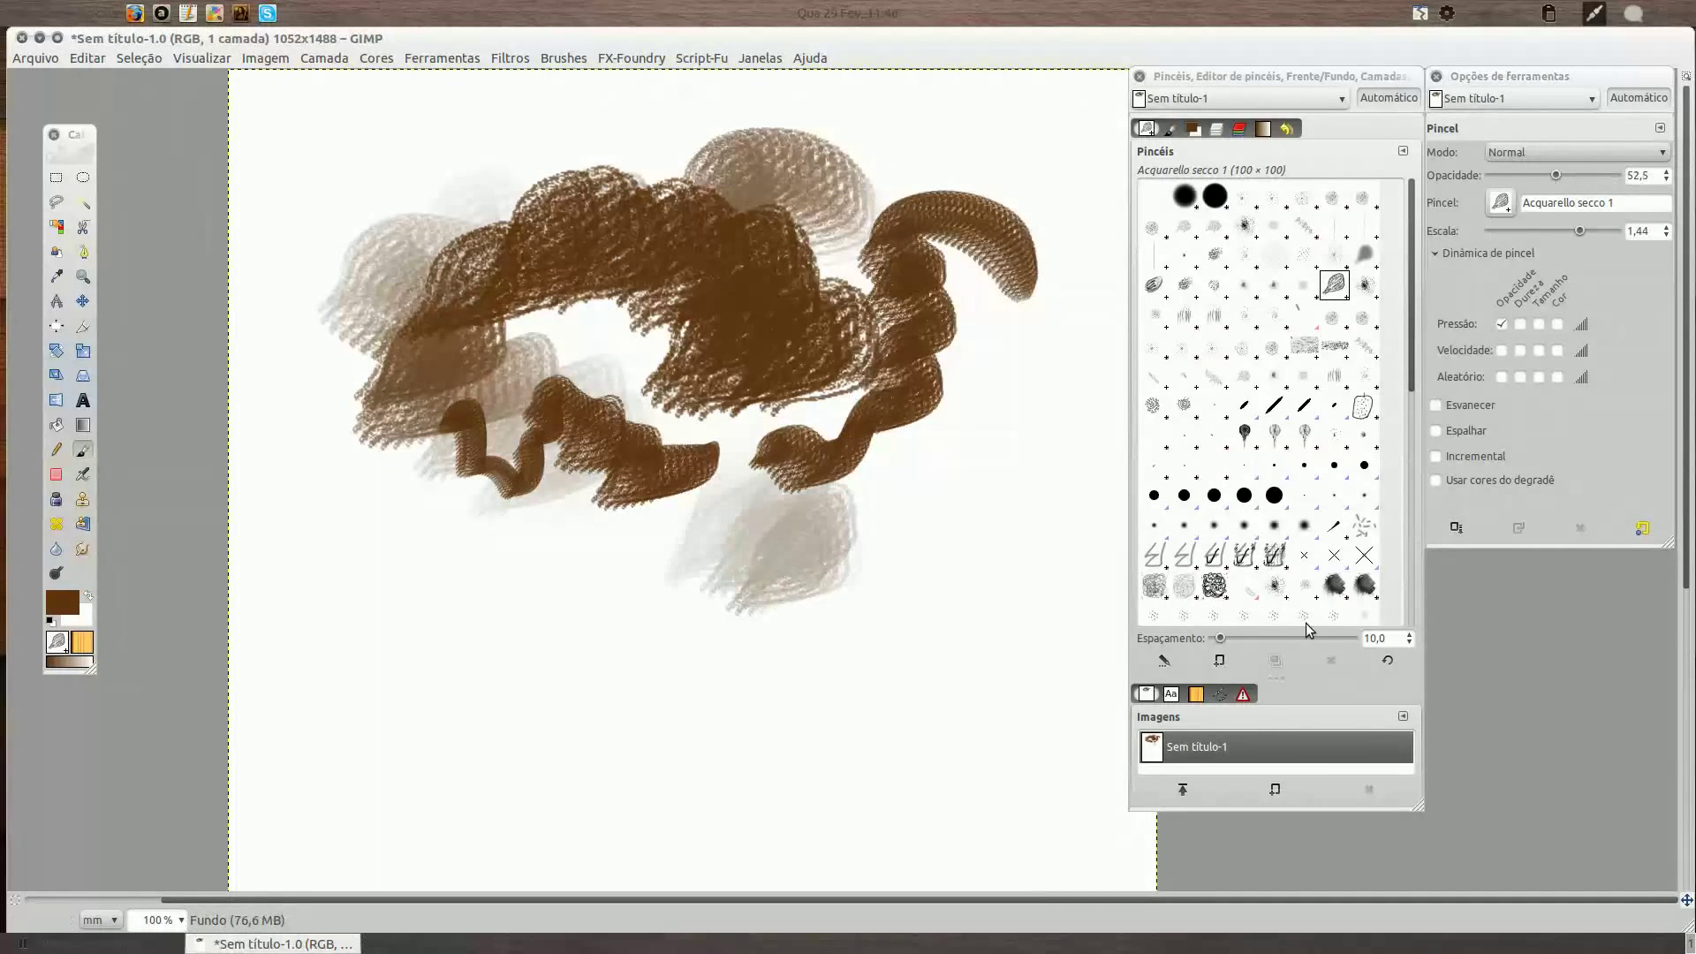
scroll(1412, 643, "down", 4)
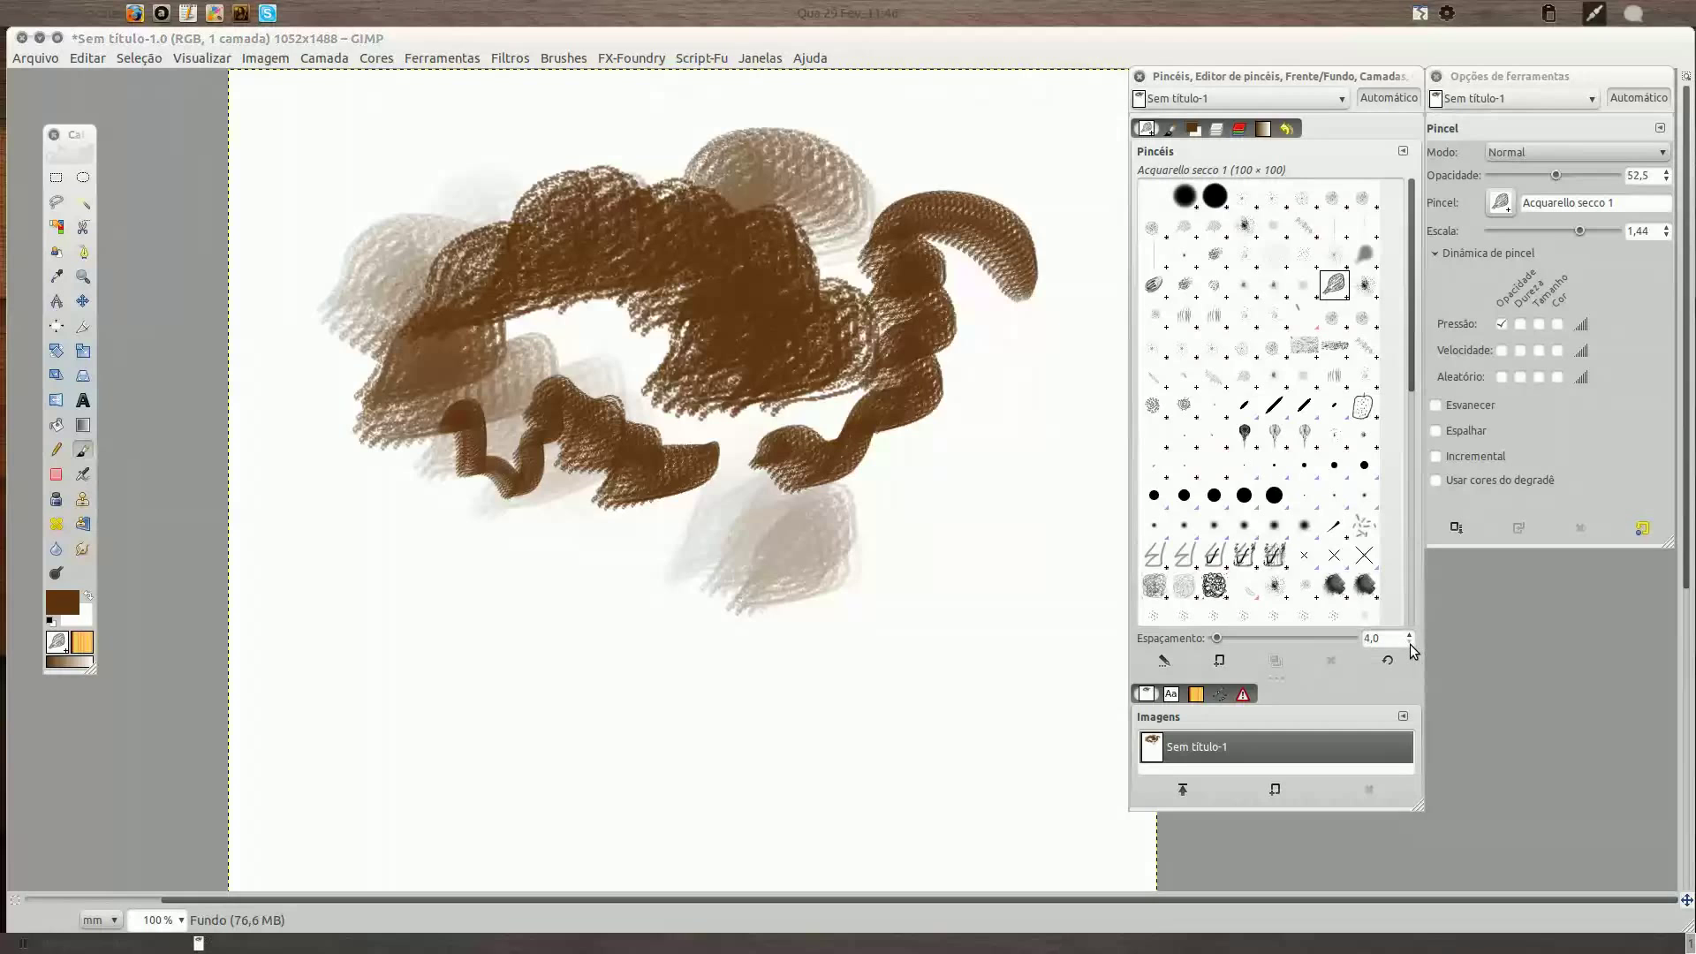
scroll(1409, 644, "down", 1)
mouse_move(481, 583)
left_mouse_down()
mouse_move(421, 567)
mouse_move(429, 534)
mouse_move(582, 562)
mouse_move(656, 484)
mouse_move(385, 276)
mouse_move(436, 240)
mouse_move(438, 373)
mouse_move(710, 426)
mouse_move(898, 533)
mouse_move(983, 634)
left_mouse_up()
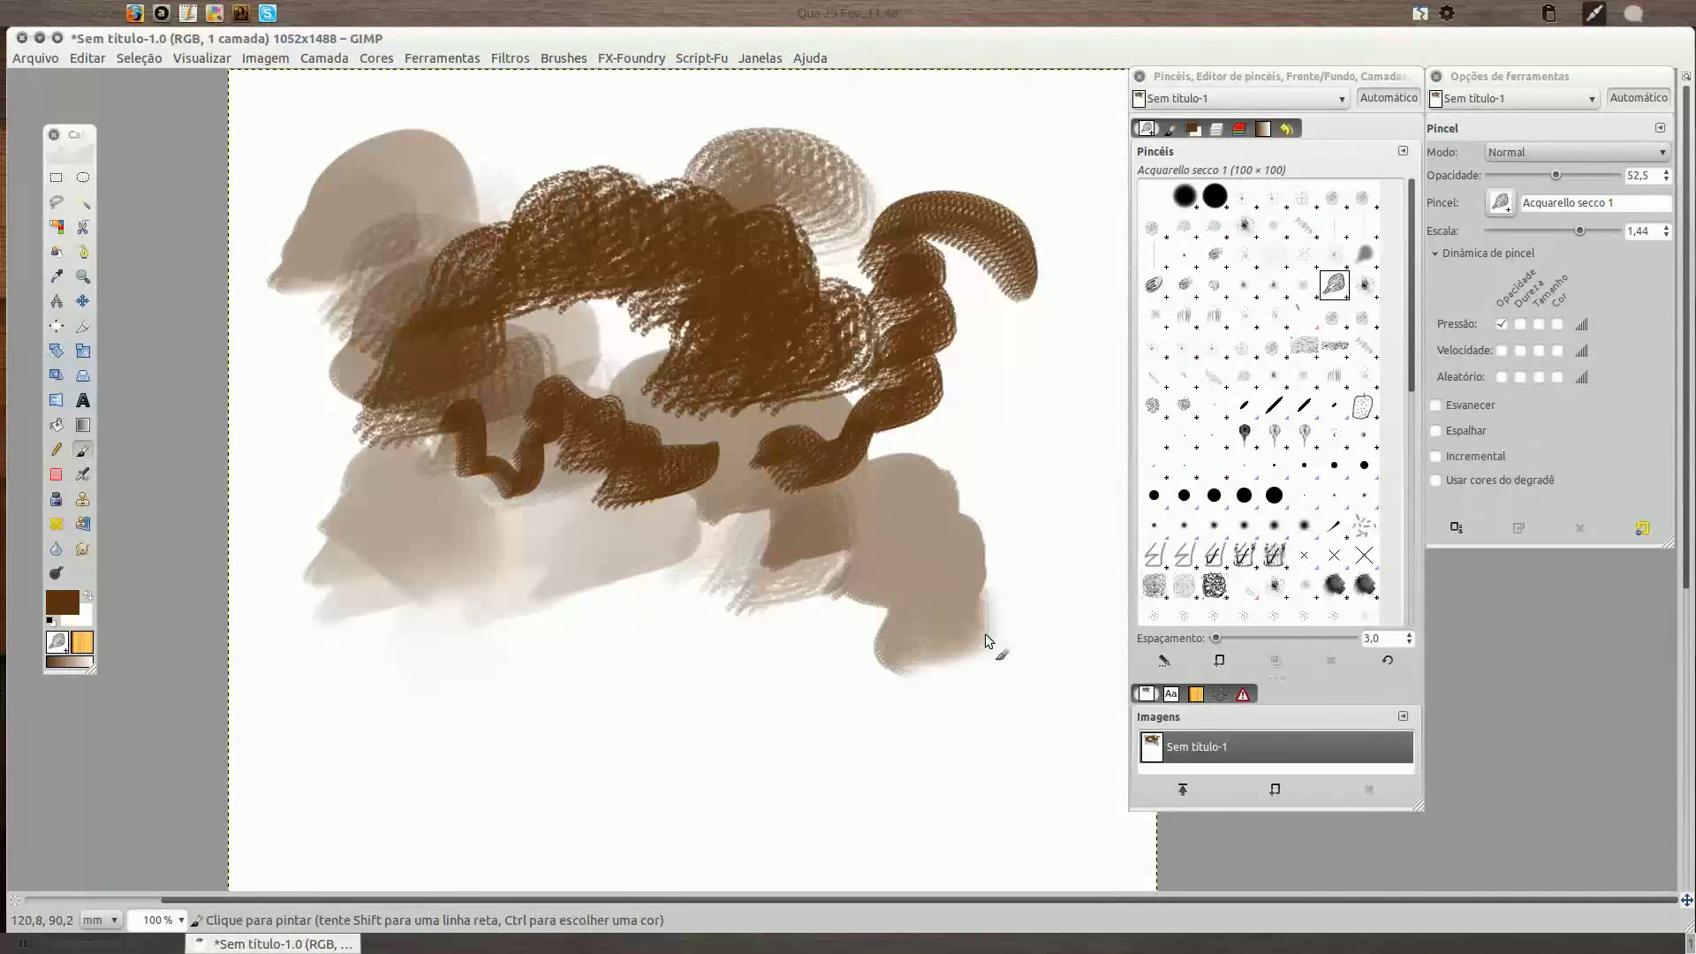
Widen the brush spacing to 10, paint a test stroke, and clear it.
key("Delete")
left_click_drag(1213, 639, 1221, 637)
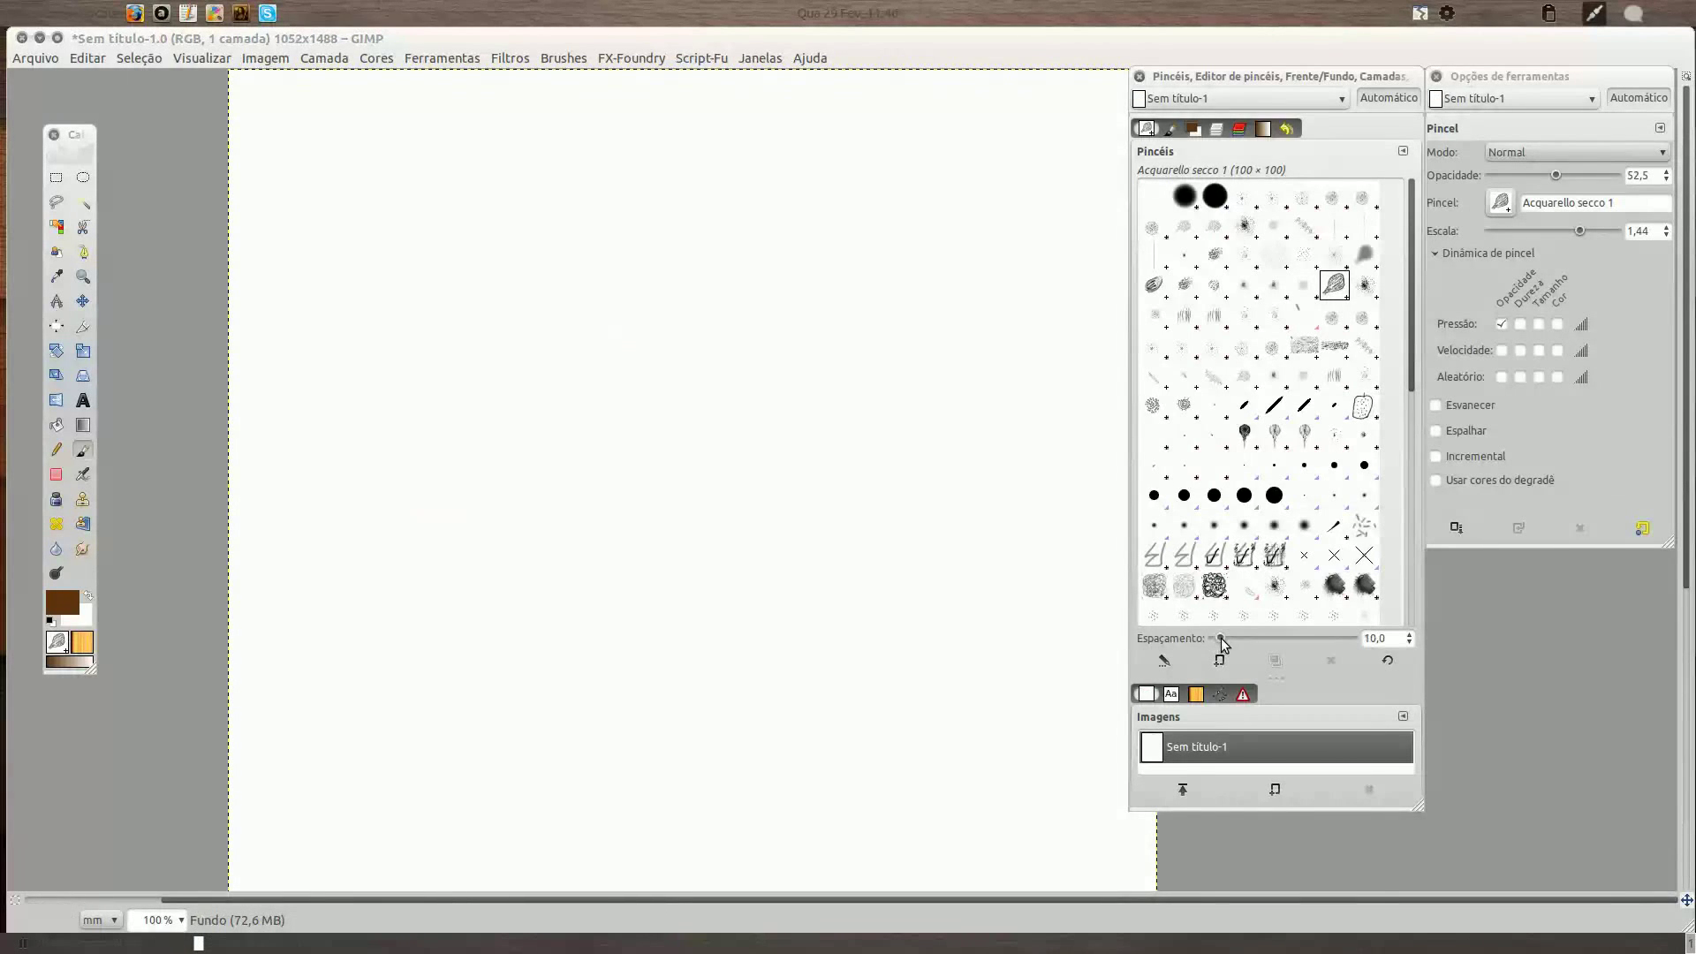
mouse_move(495, 216)
left_mouse_down()
mouse_move(436, 241)
mouse_move(507, 258)
mouse_move(496, 348)
mouse_move(574, 265)
mouse_move(765, 425)
left_mouse_up()
key("Delete")
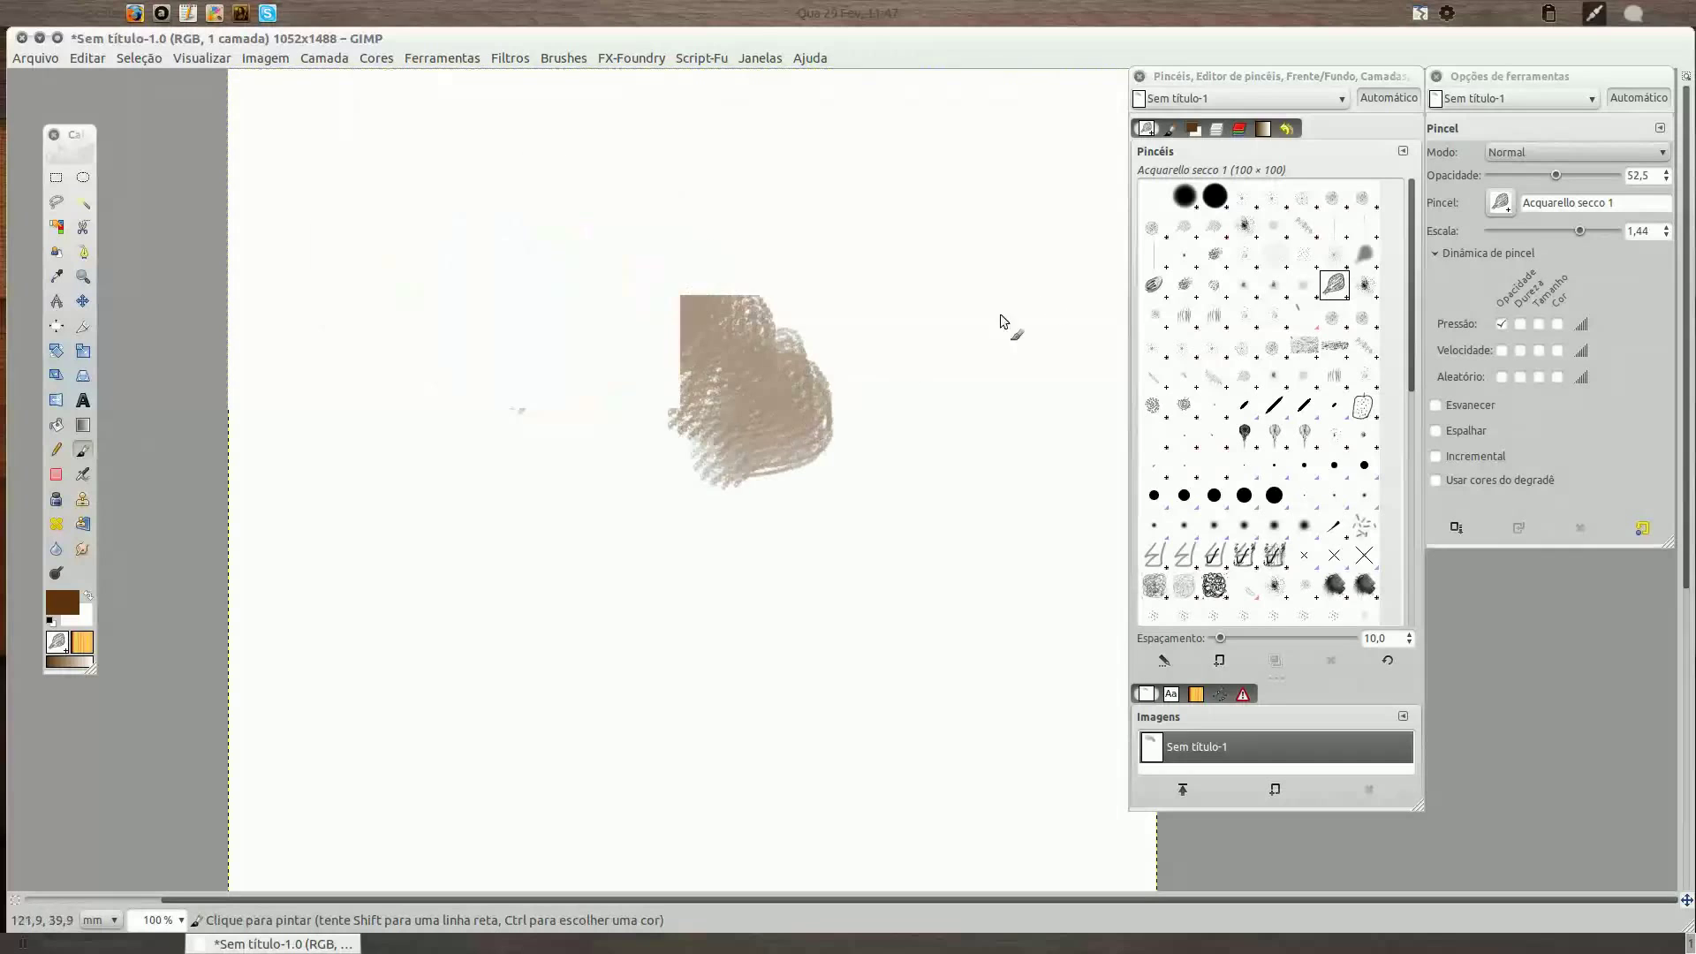
Paint faint wavy brown test strokes with the Acquarello tondo normale brush.
left_click(1364, 287)
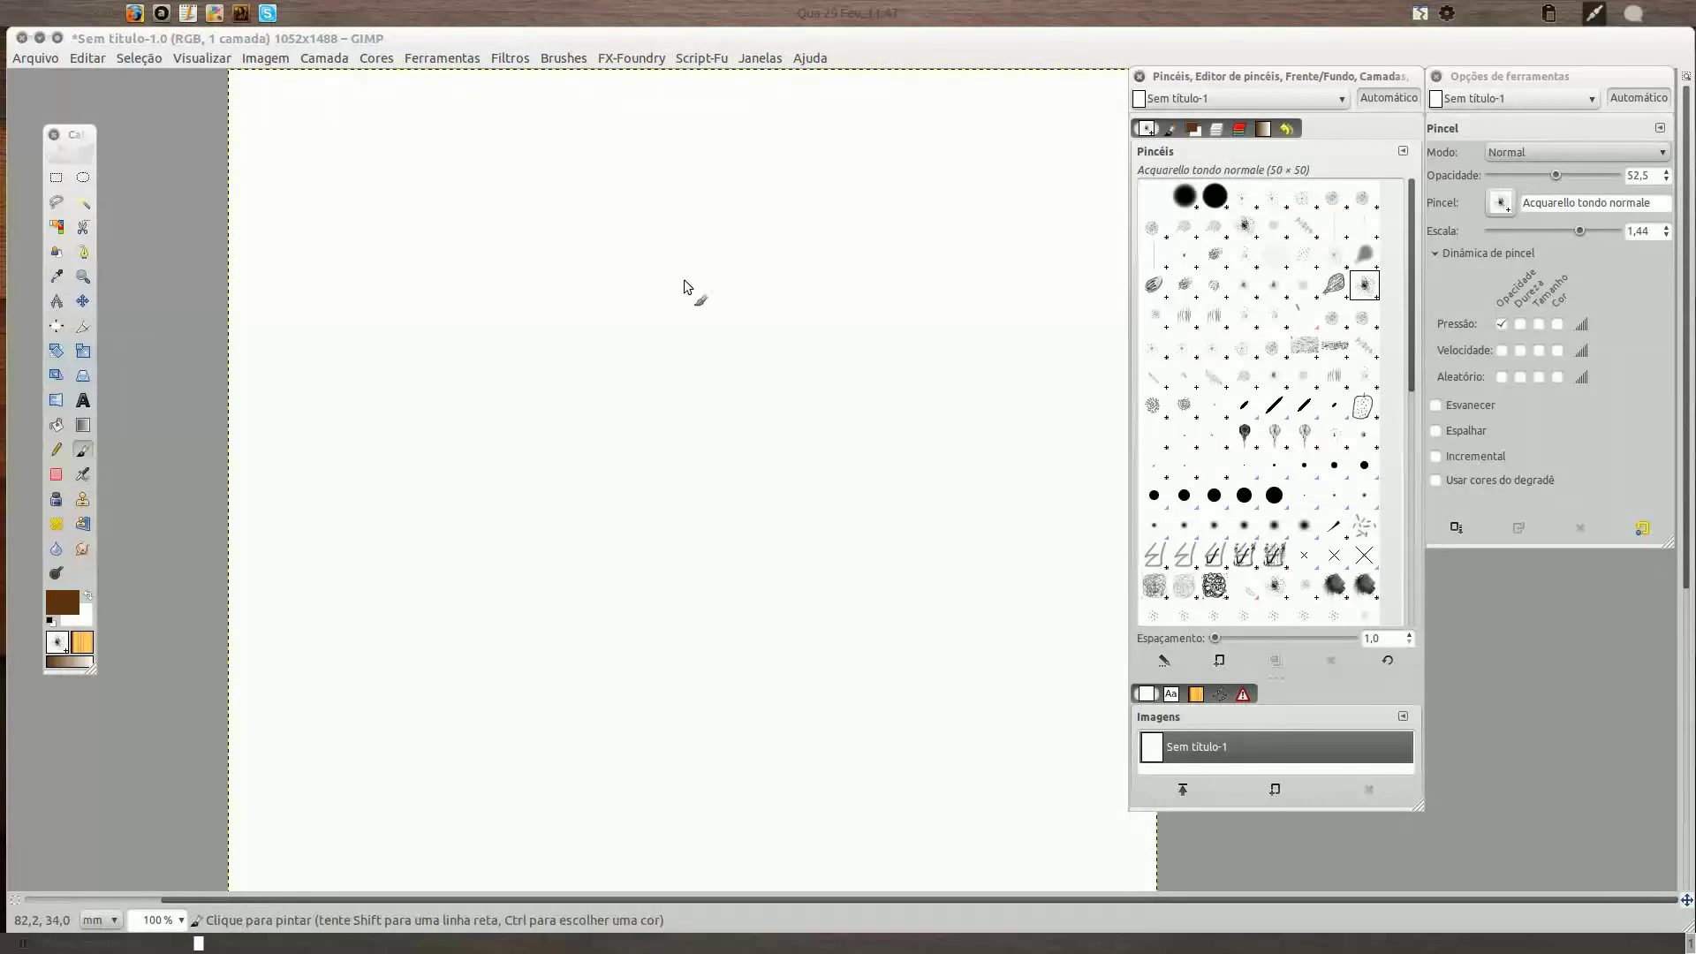
left_click_drag(505, 256, 540, 254)
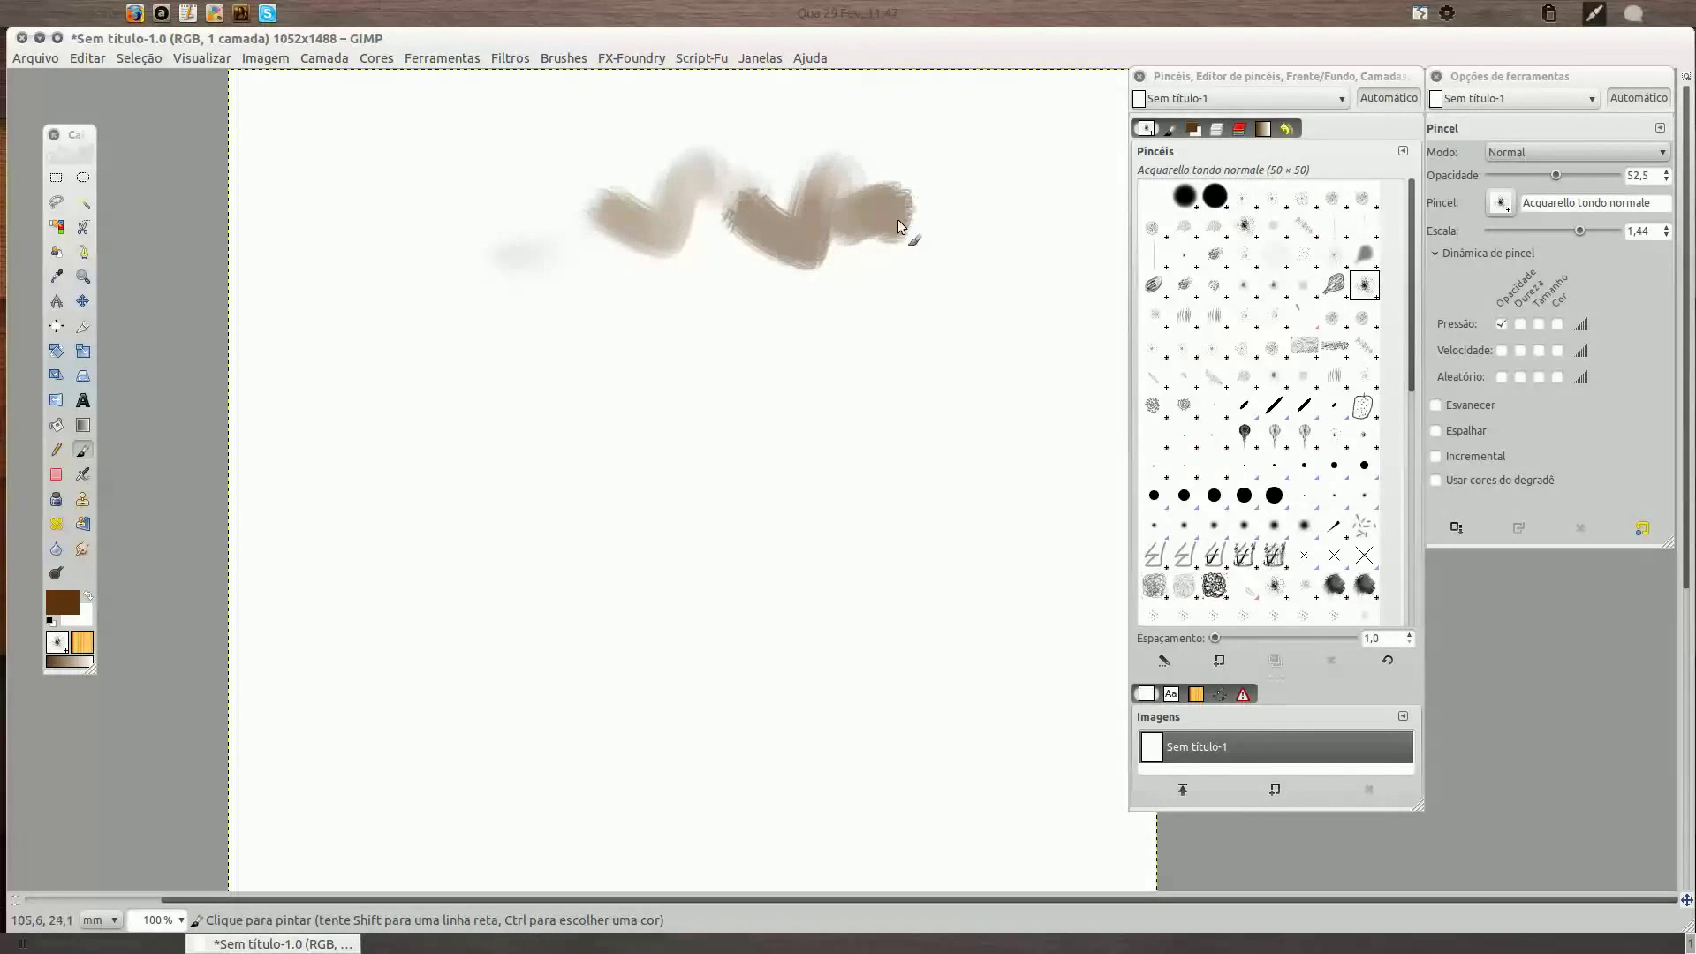
left_click_drag(982, 262, 963, 353)
left_click_drag(396, 201, 470, 256)
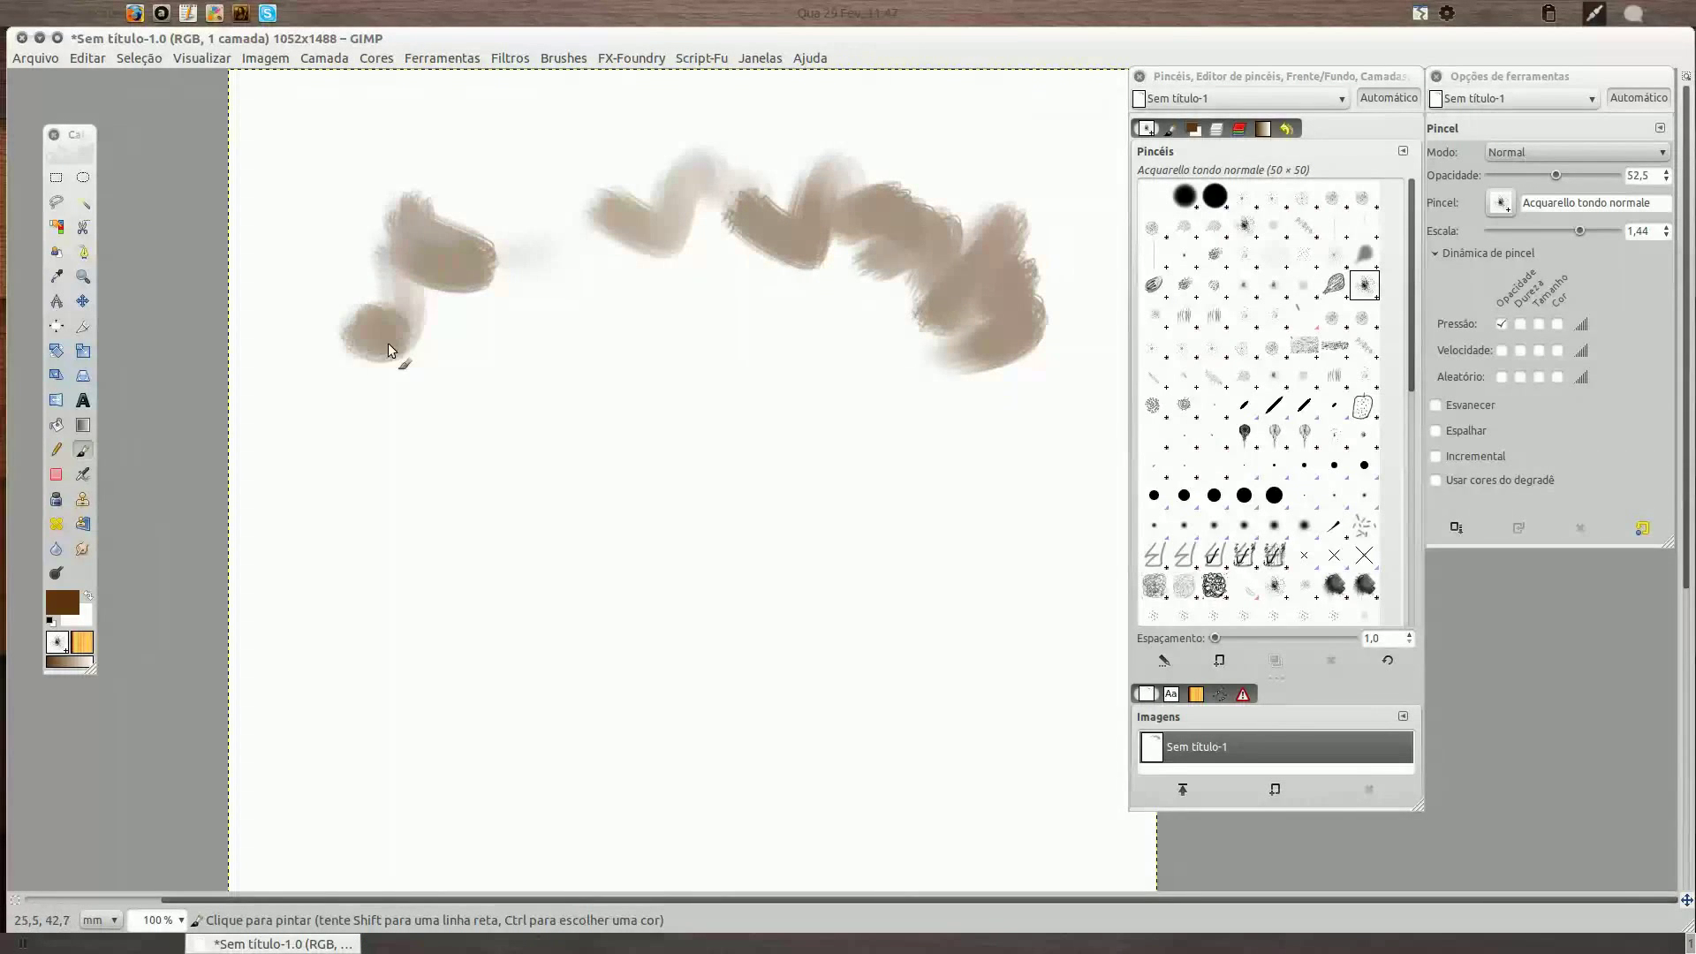
left_click_drag(389, 349, 466, 239)
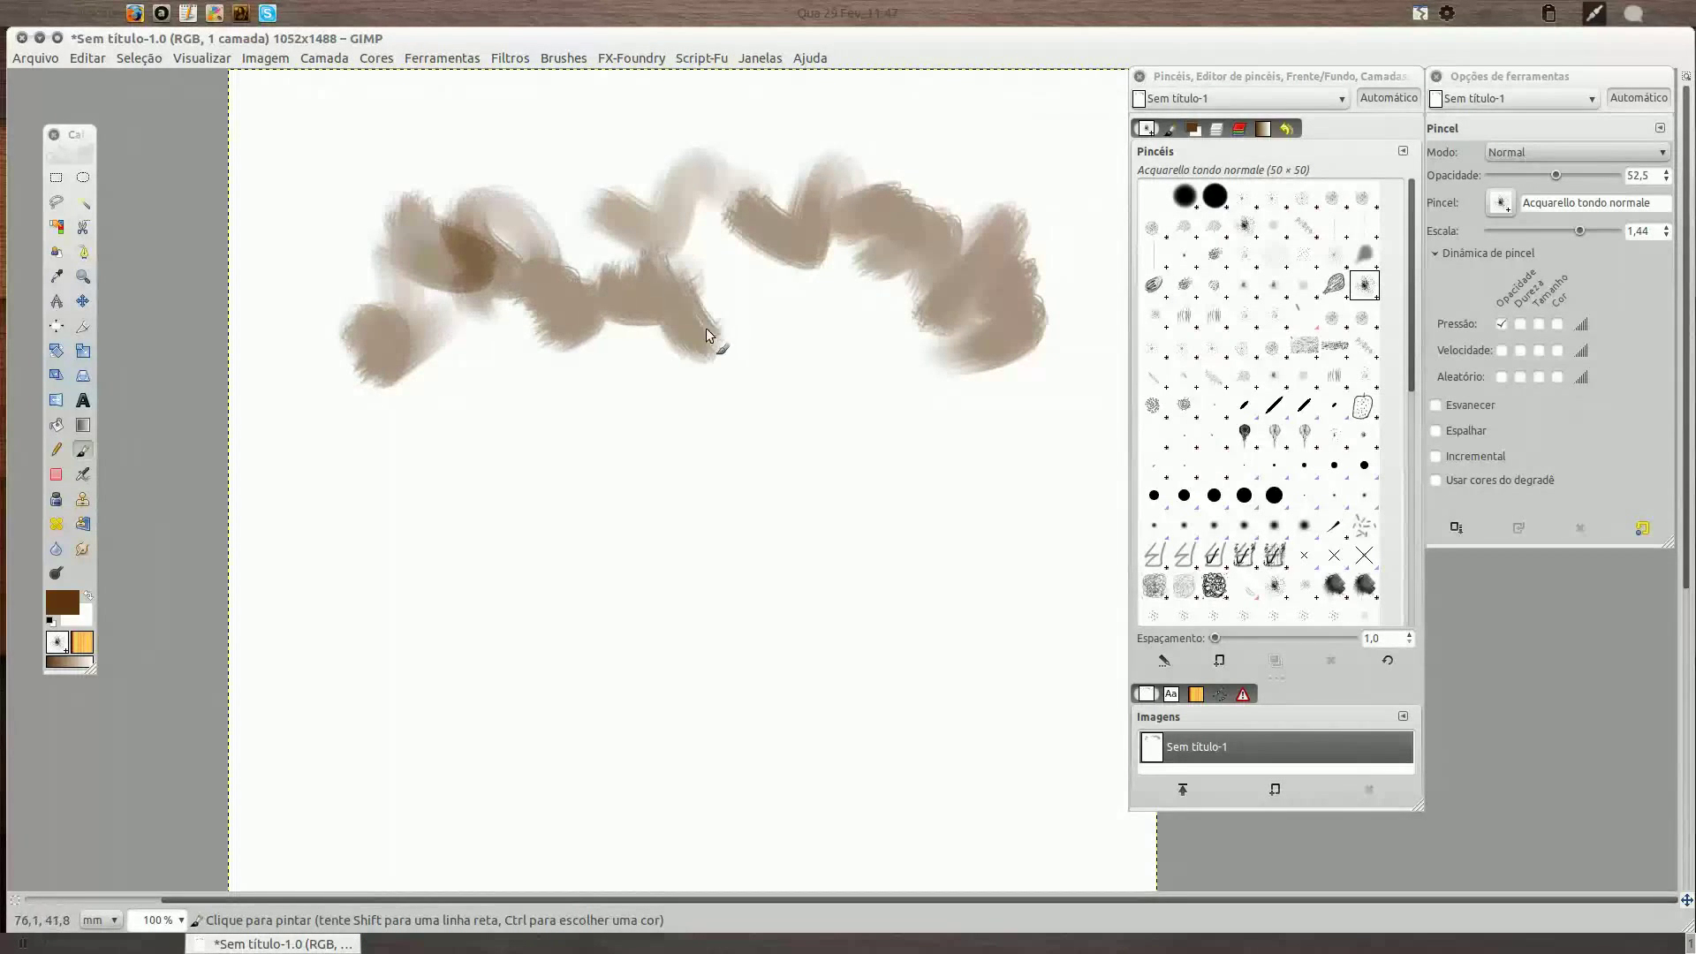
mouse_move(749, 353)
left_mouse_down()
mouse_move(738, 409)
mouse_move(867, 401)
mouse_move(982, 442)
left_mouse_up()
Raise opacity to 100 and paint a dark brown blob and vertical strokes.
left_click_drag(1562, 173, 1645, 175)
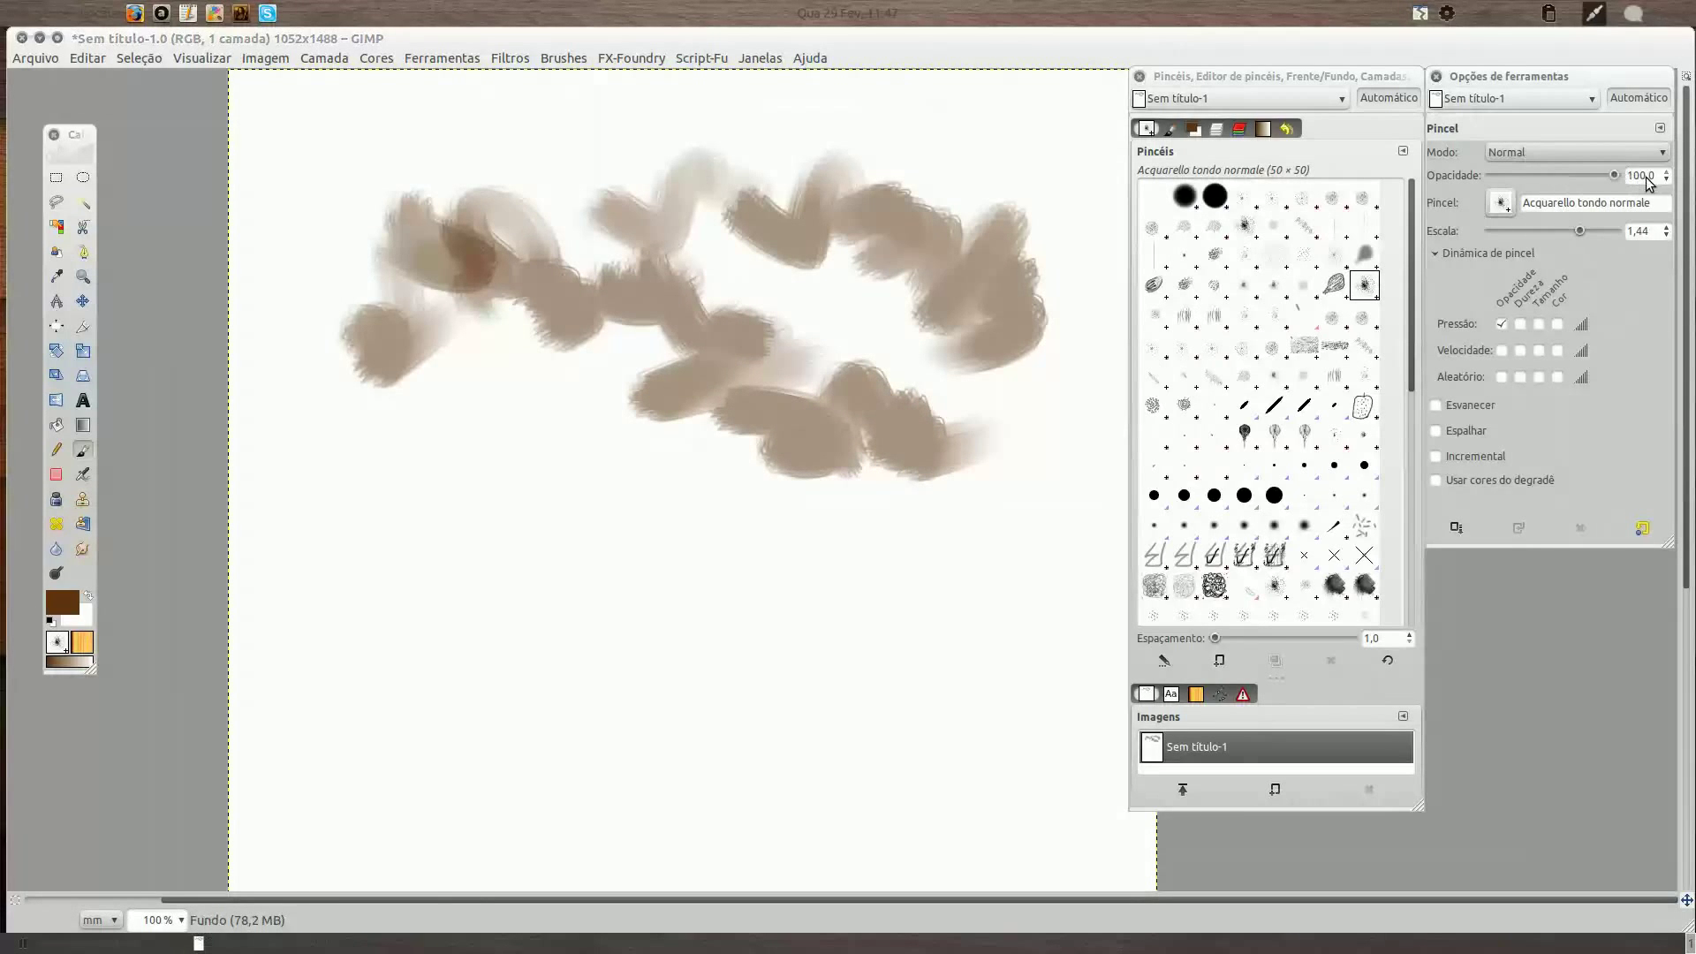
mouse_move(587, 347)
left_mouse_down()
mouse_move(454, 473)
mouse_move(623, 494)
left_mouse_up()
left_click_drag(684, 363, 733, 671)
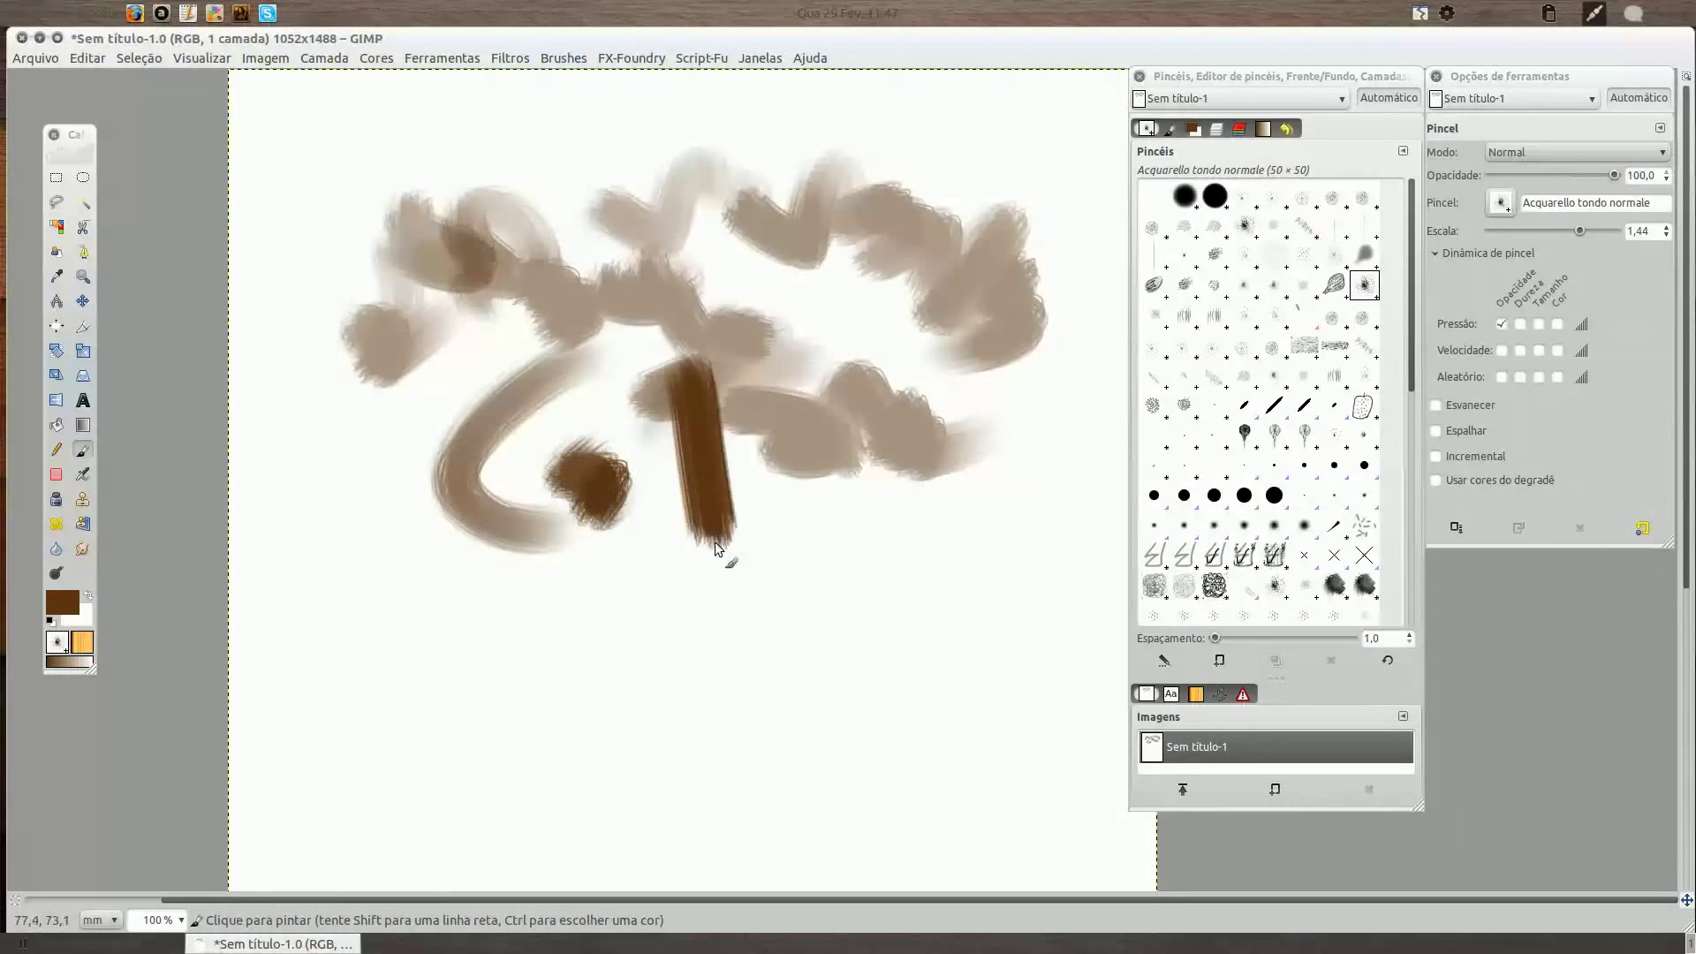
left_click_drag(800, 354, 830, 684)
left_click_drag(901, 380, 905, 694)
Paint rows of dark brown horizontal strokes across the canvas.
mouse_move(313, 190)
left_mouse_down()
mouse_move(420, 207)
mouse_move(662, 189)
left_mouse_up()
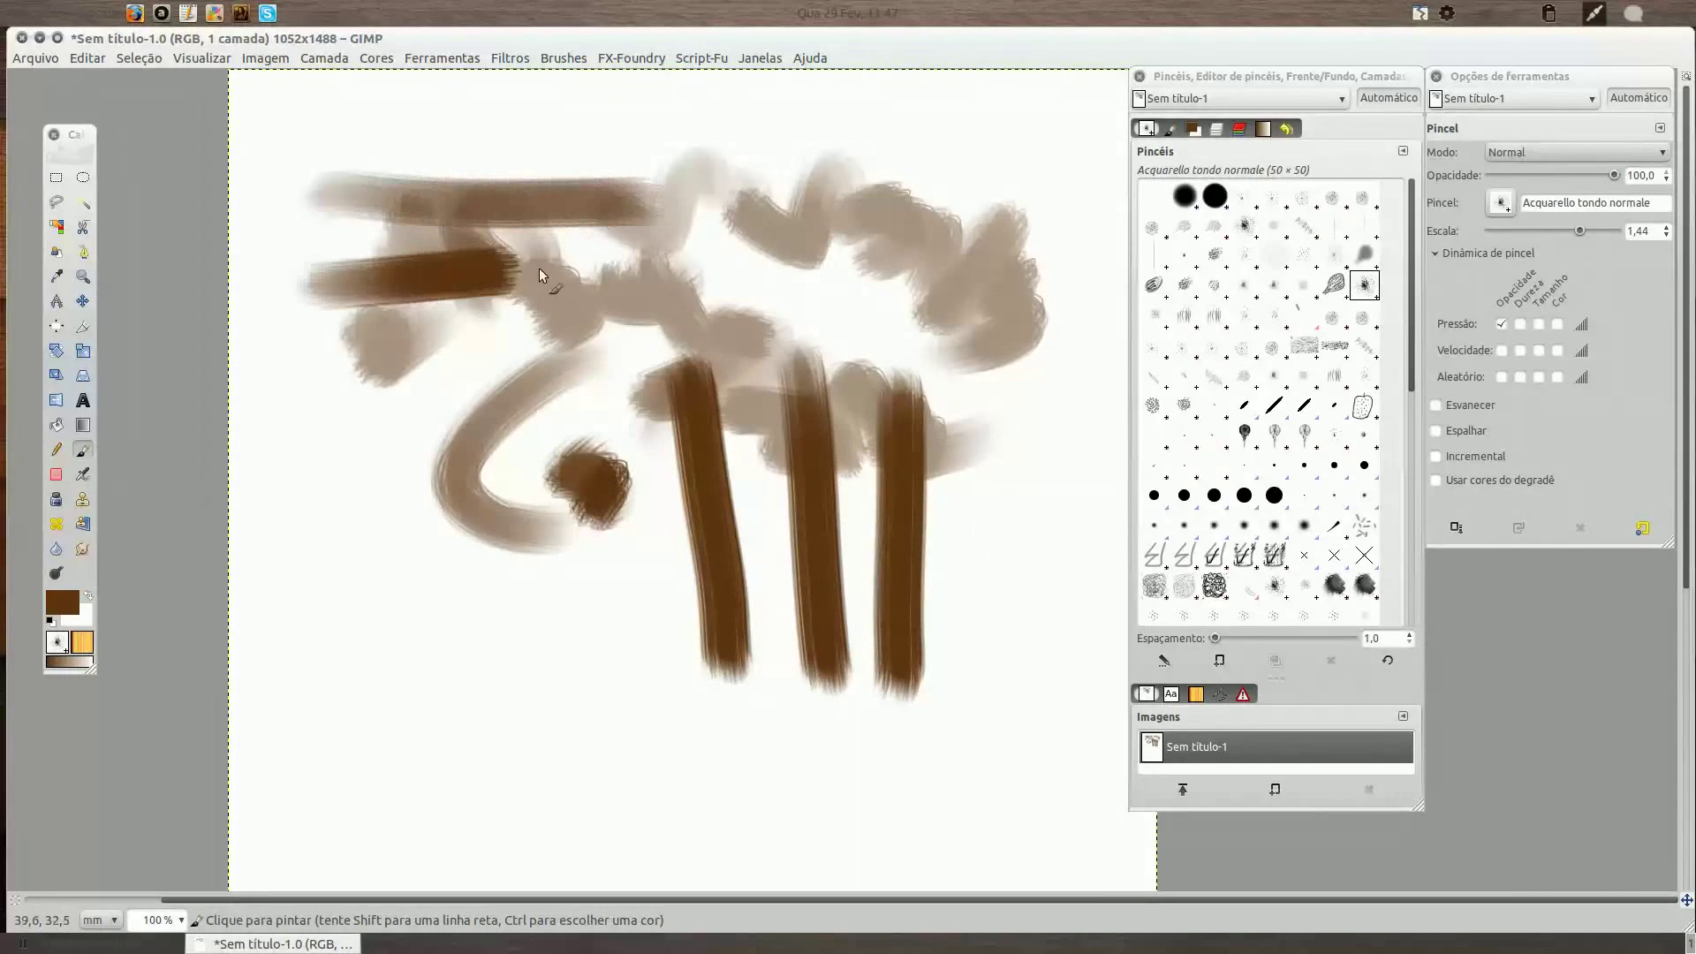
left_click_drag(305, 274, 675, 269)
left_click_drag(309, 340, 680, 340)
left_click_drag(314, 397, 636, 402)
left_click_drag(348, 462, 627, 481)
On a wiped canvas, paint diagonal brown strokes and a large blob on the right.
key("Delete")
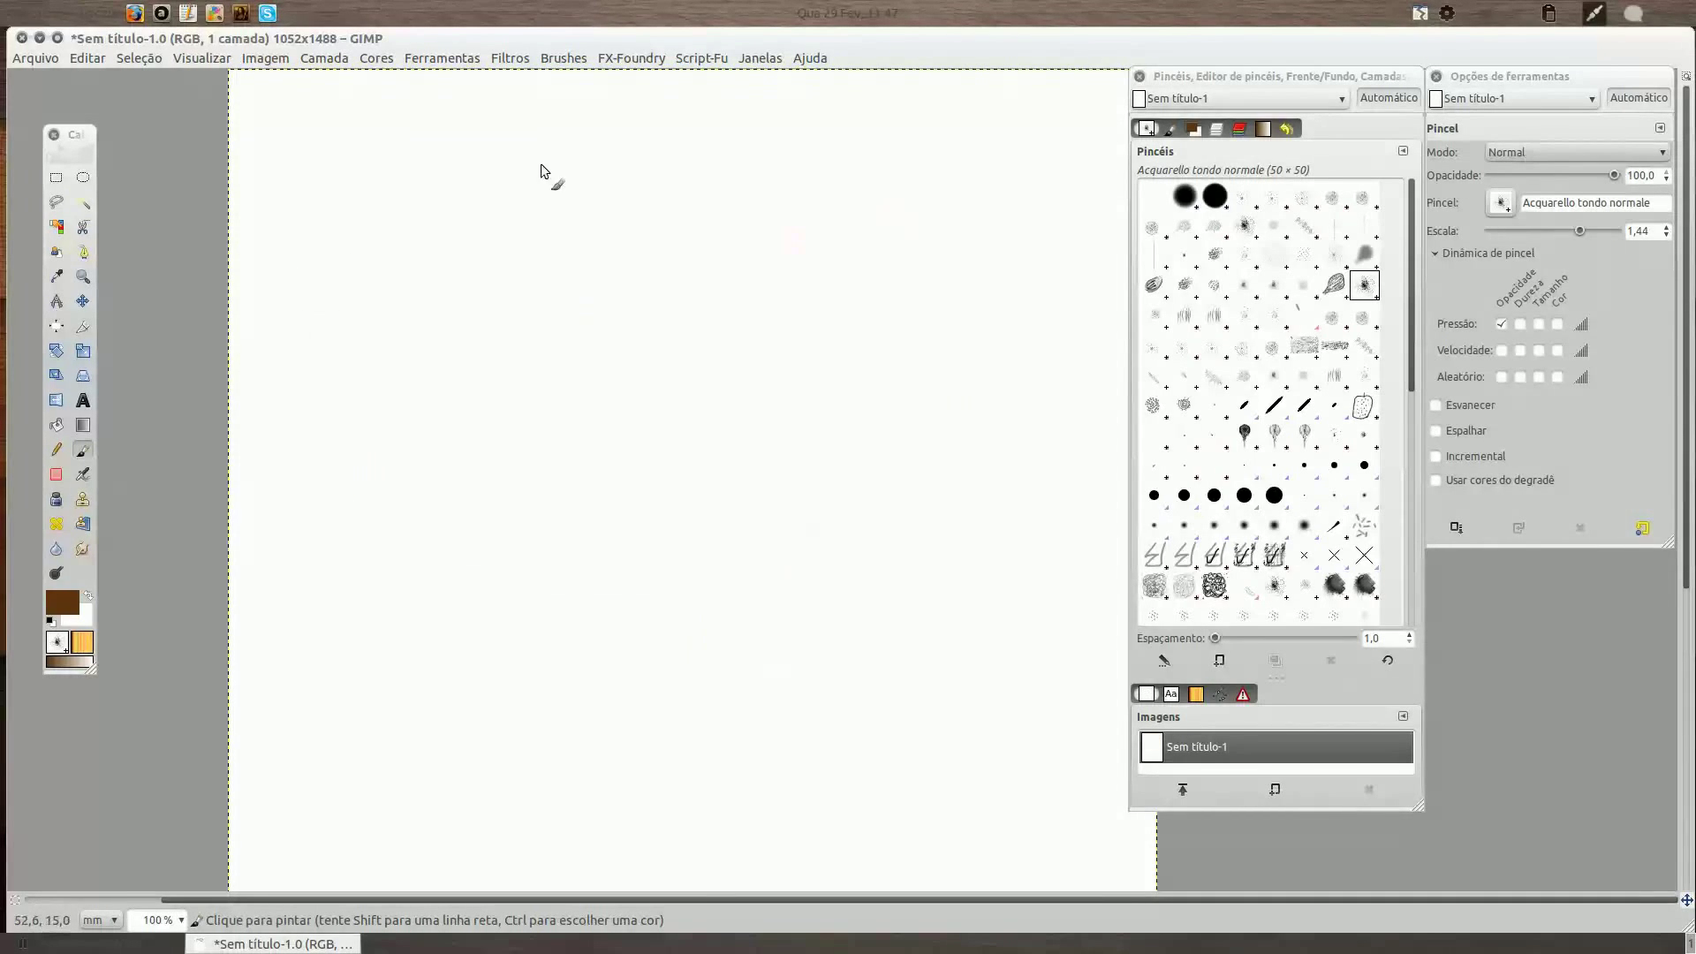
left_click_drag(521, 141, 340, 305)
left_click_drag(552, 190, 362, 358)
left_click_drag(552, 291, 610, 167)
left_click_drag(579, 230, 741, 208)
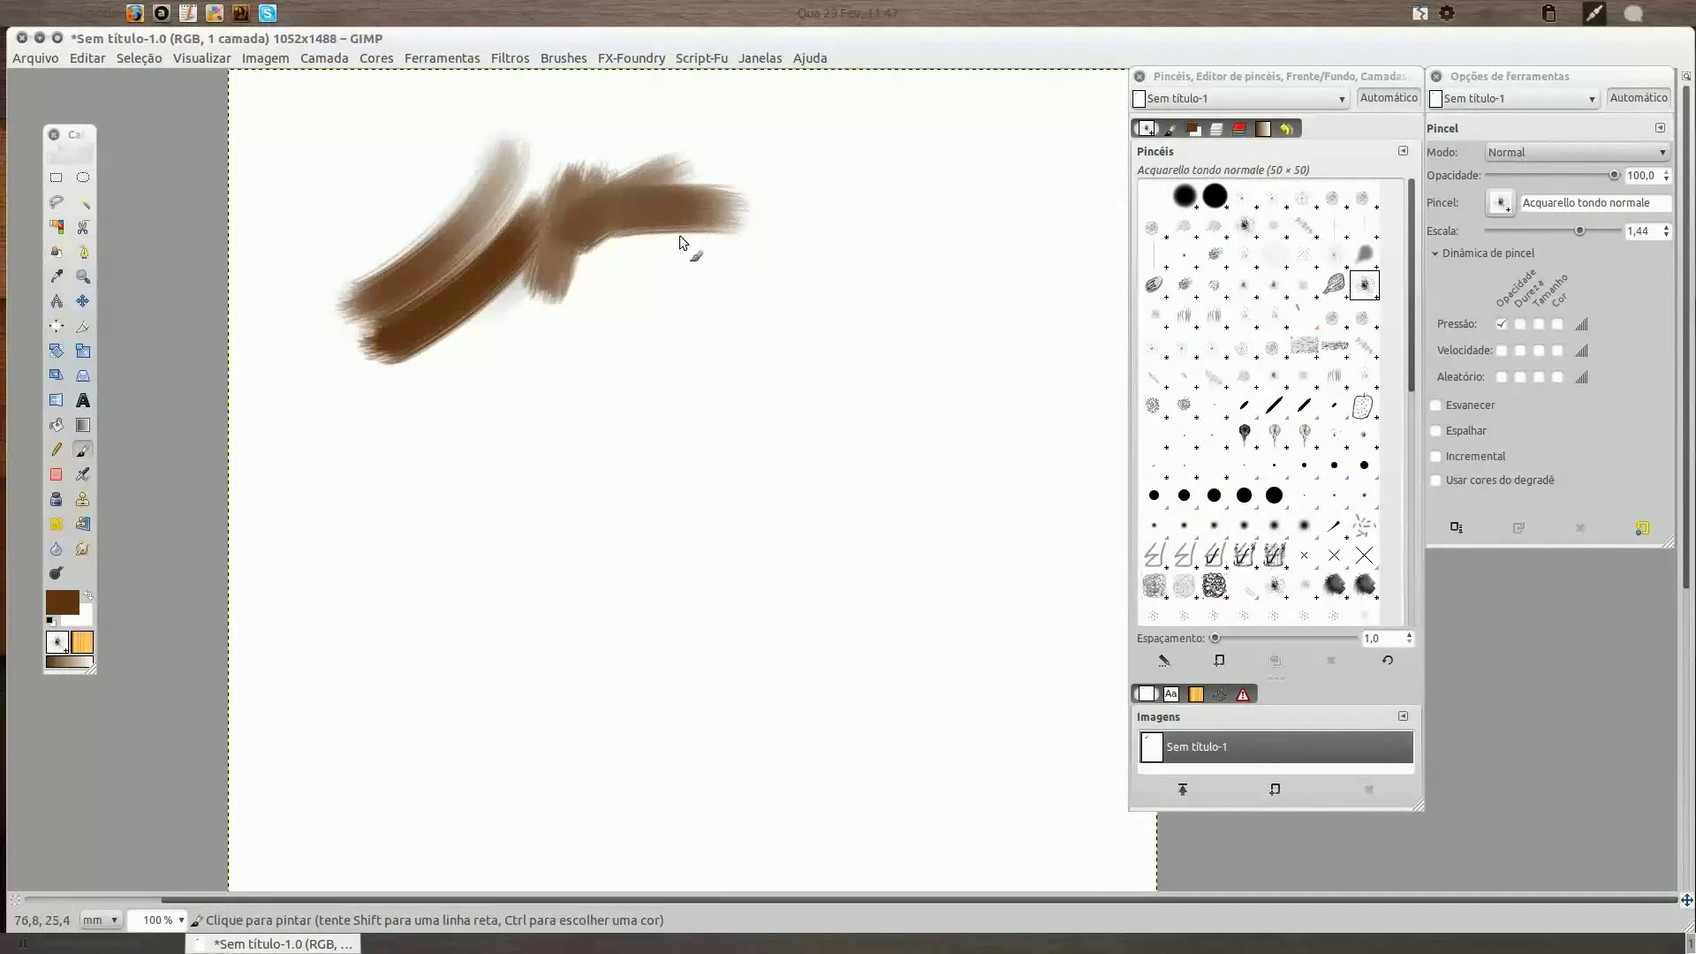
mouse_move(636, 234)
left_mouse_down()
mouse_move(813, 221)
mouse_move(846, 310)
mouse_move(919, 326)
left_mouse_up()
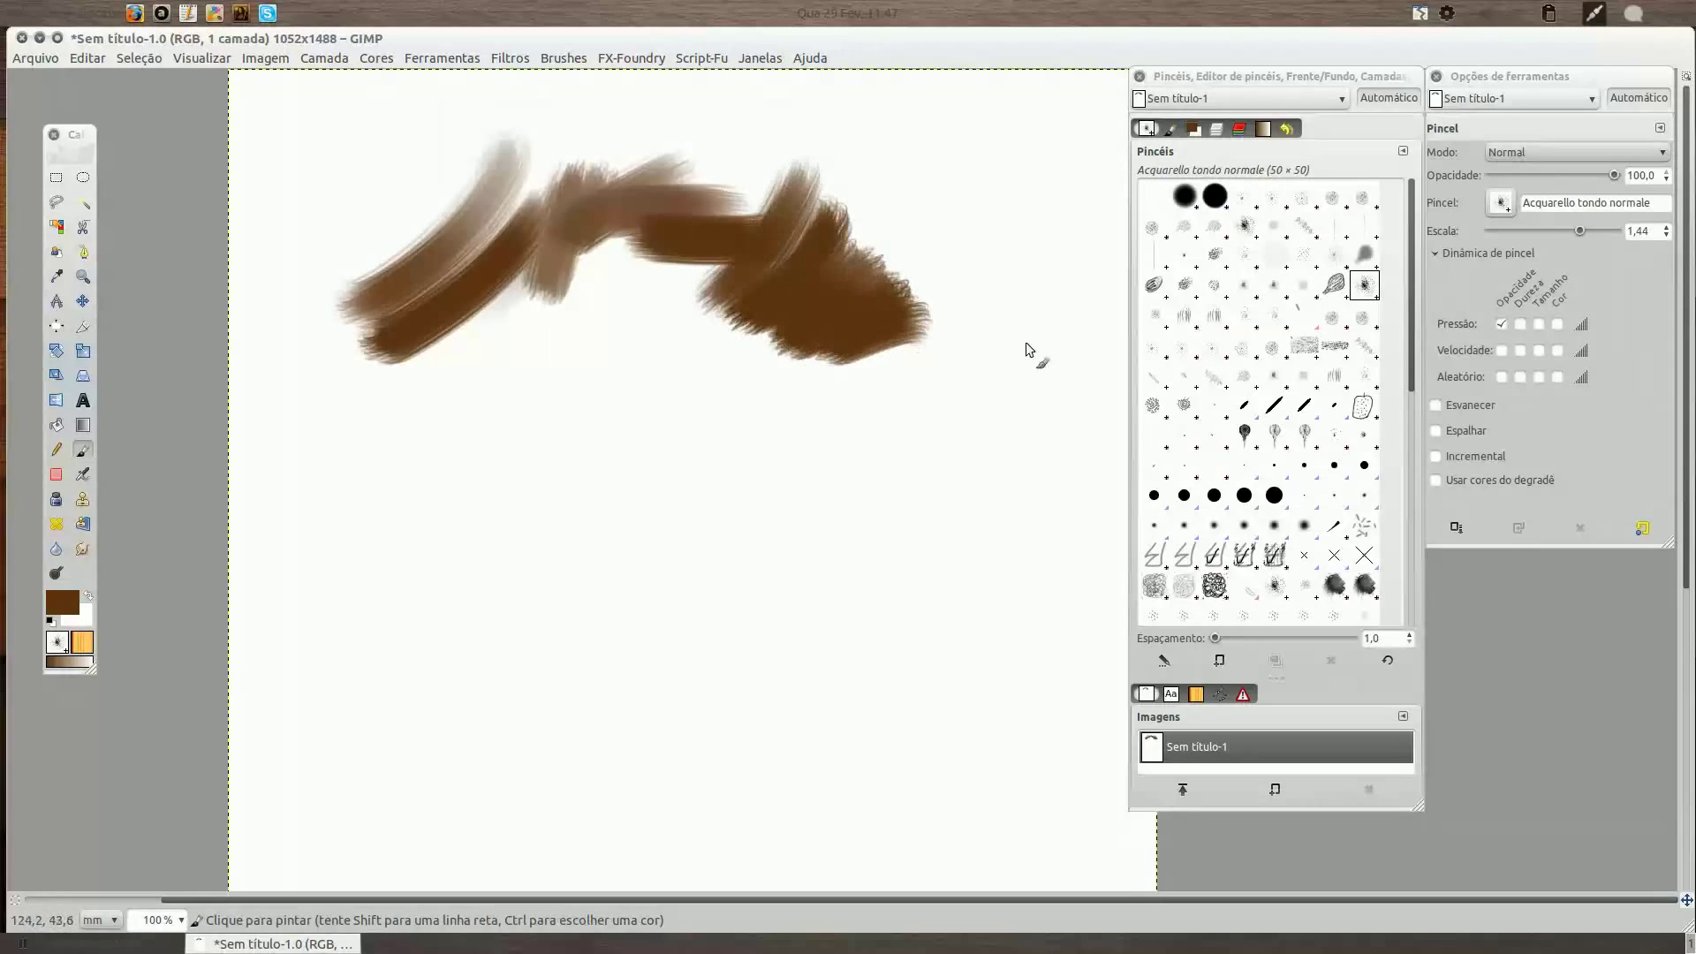
Paint curved and horizontal brown strokes with the Acquarello tondo piccolo brush.
left_click(1154, 316)
left_click_drag(459, 401, 415, 570)
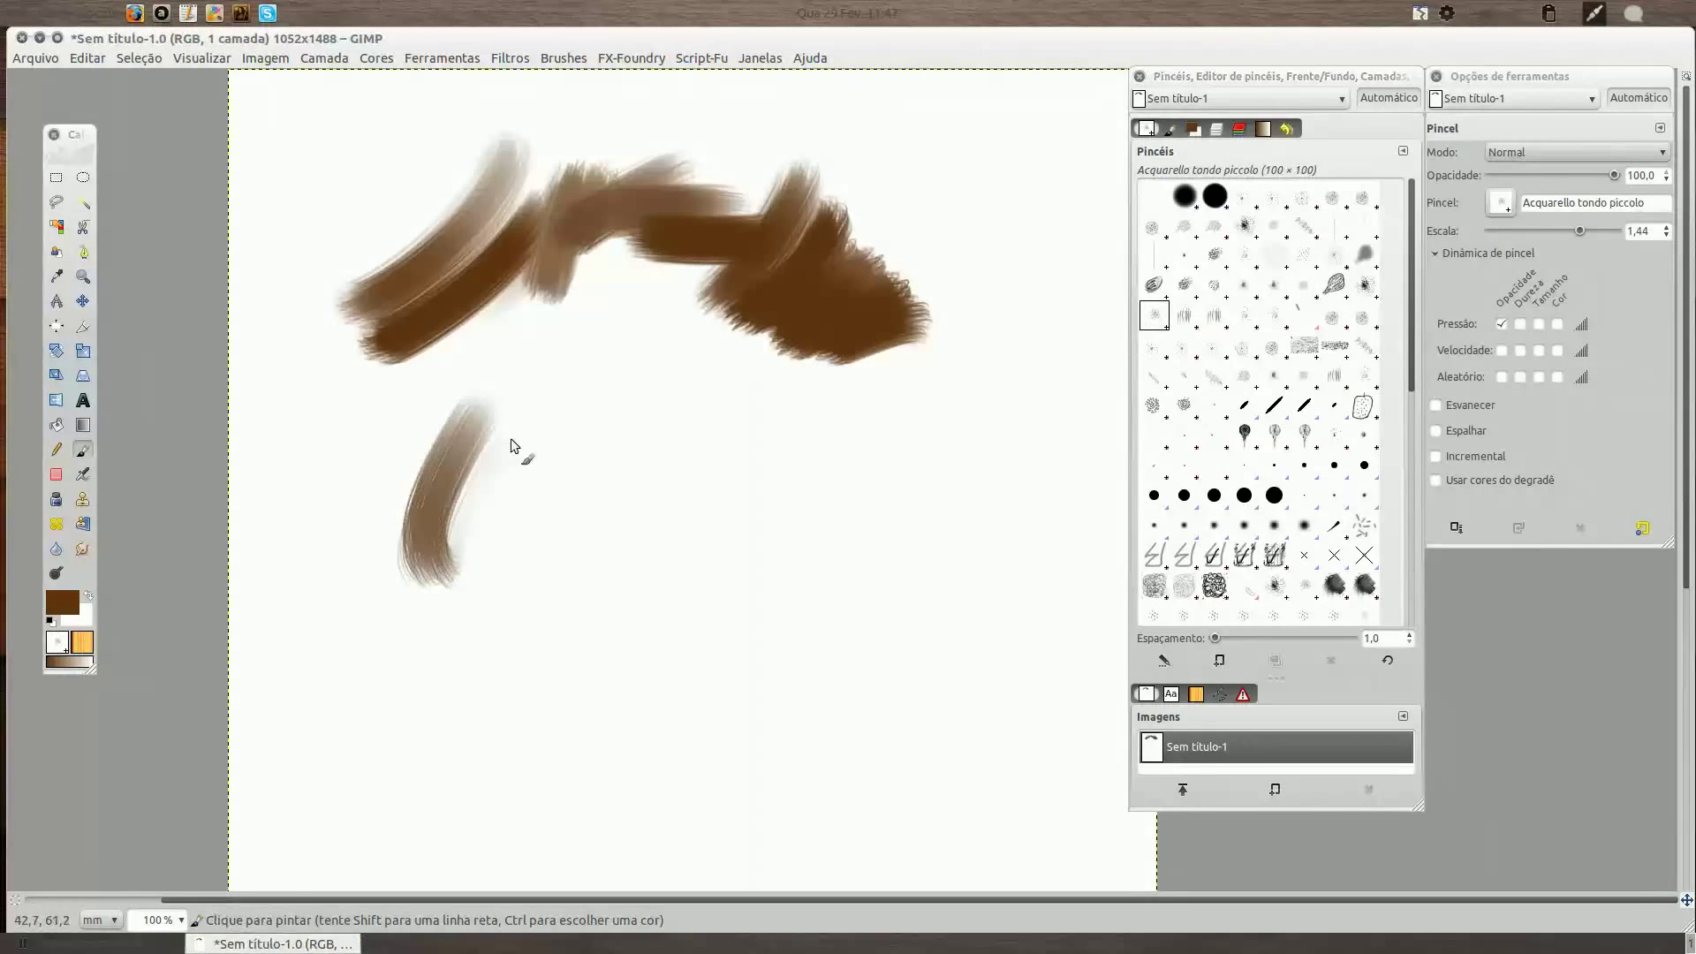
mouse_move(511, 438)
left_mouse_down()
mouse_move(600, 486)
mouse_move(649, 411)
mouse_move(688, 521)
left_mouse_up()
left_click_drag(631, 473, 719, 557)
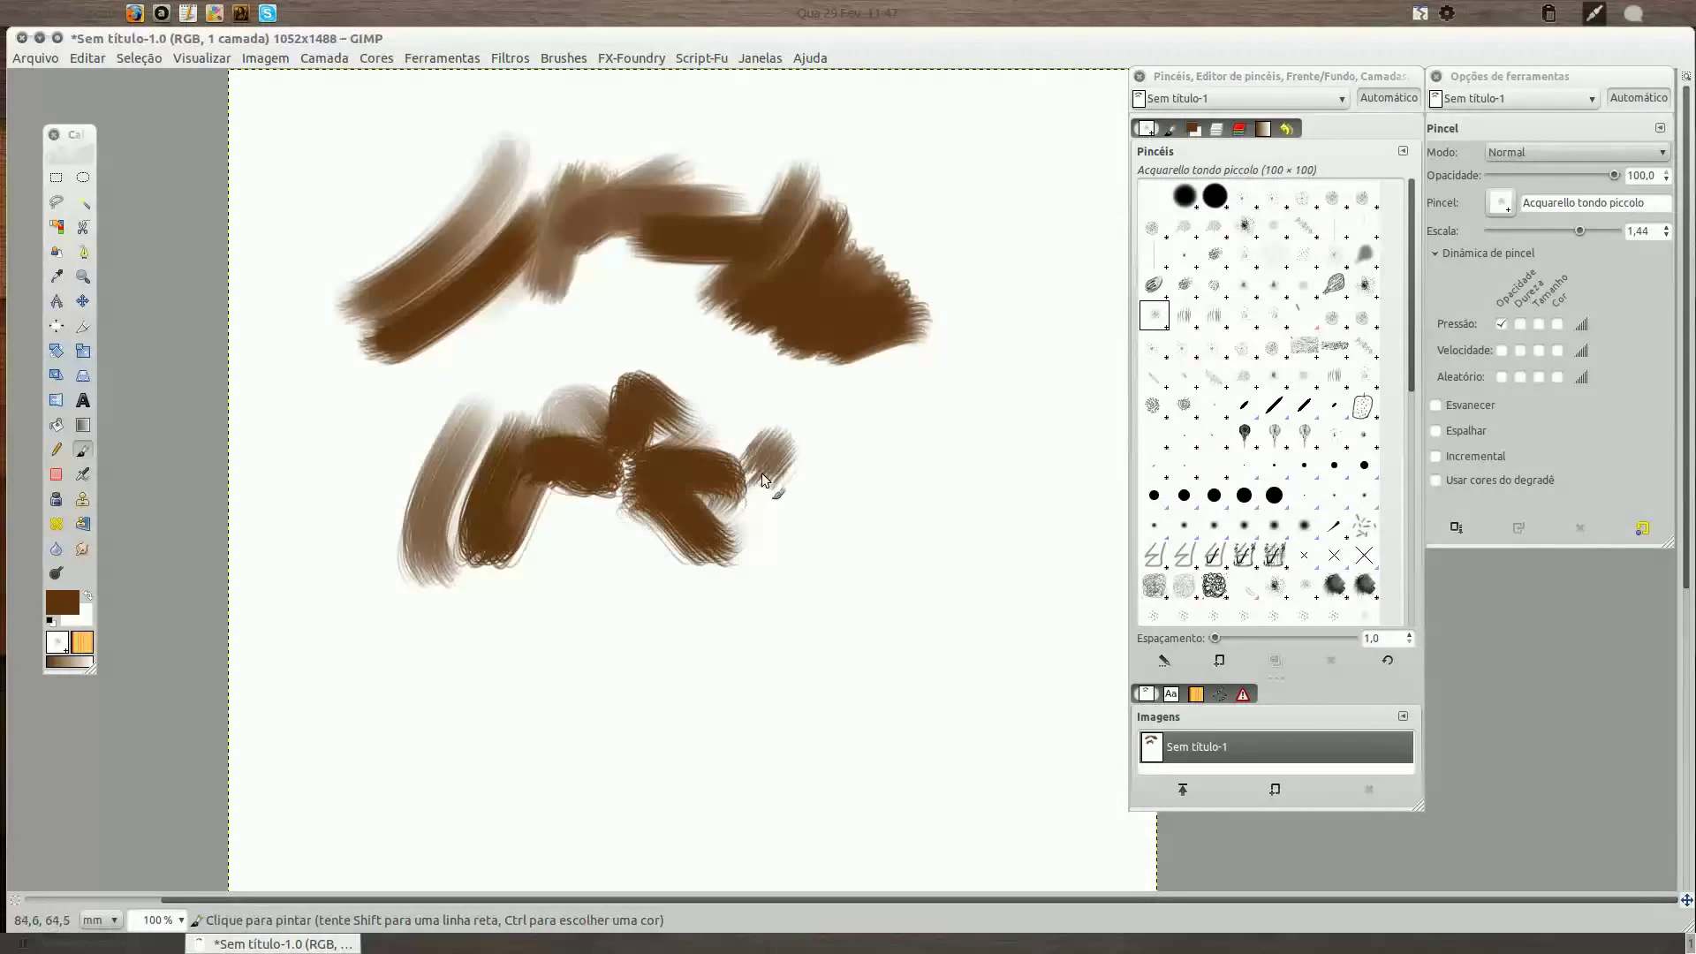
mouse_move(761, 473)
left_mouse_down()
mouse_move(936, 417)
mouse_move(984, 434)
left_mouse_up()
left_click_drag(786, 503, 1018, 511)
left_click_drag(760, 529, 988, 553)
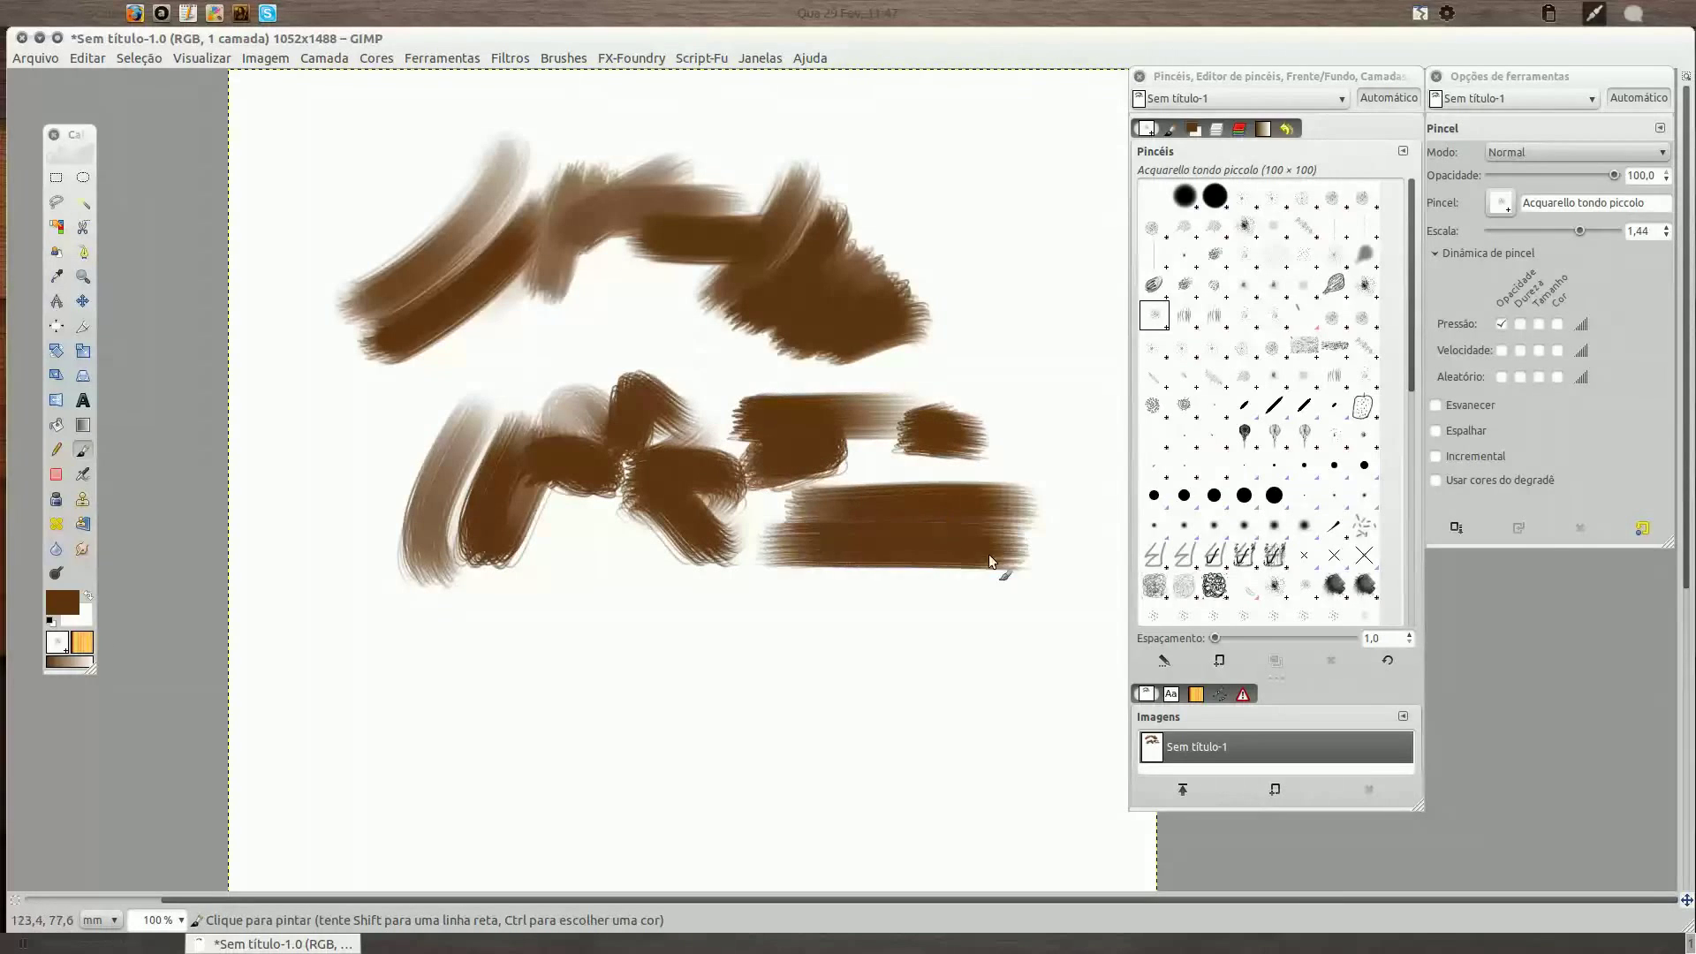
left_click_drag(732, 583, 1015, 592)
Add five tall vertical strokes at lower left and a wavy stroke along the bottom.
left_click_drag(296, 565, 291, 825)
left_click_drag(346, 593, 354, 823)
left_click_drag(408, 601, 420, 826)
left_click_drag(463, 609, 482, 817)
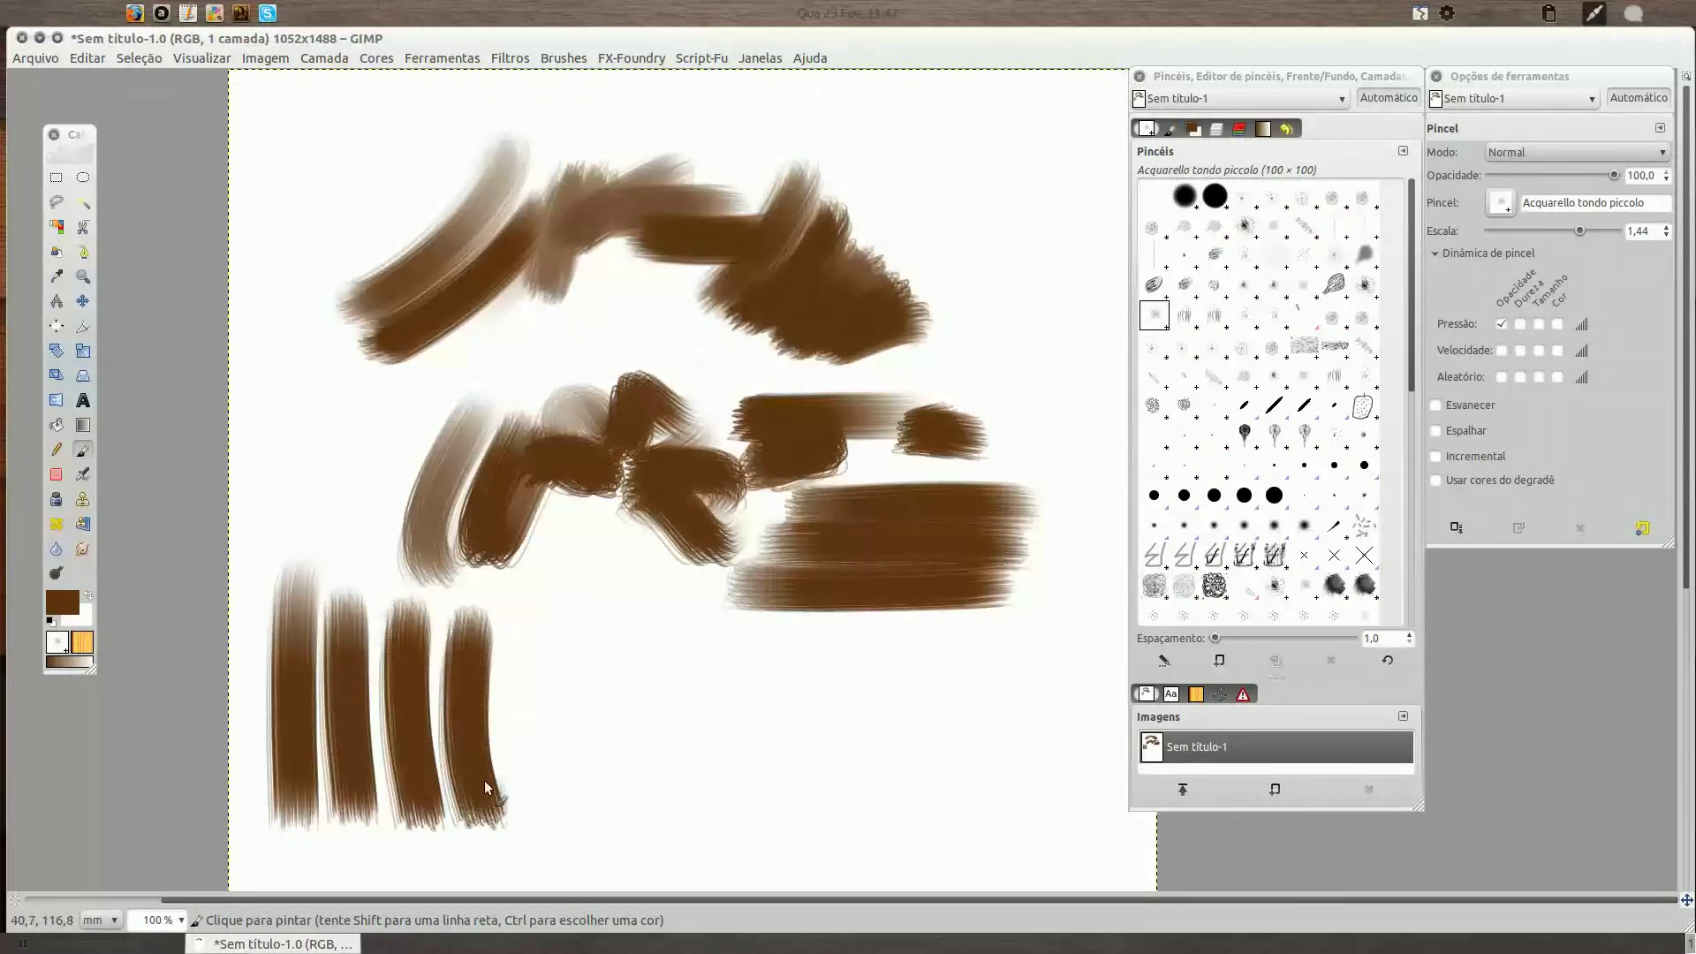
left_click_drag(538, 602, 549, 817)
mouse_move(578, 632)
left_mouse_down()
mouse_move(779, 700)
mouse_move(949, 717)
left_mouse_up()
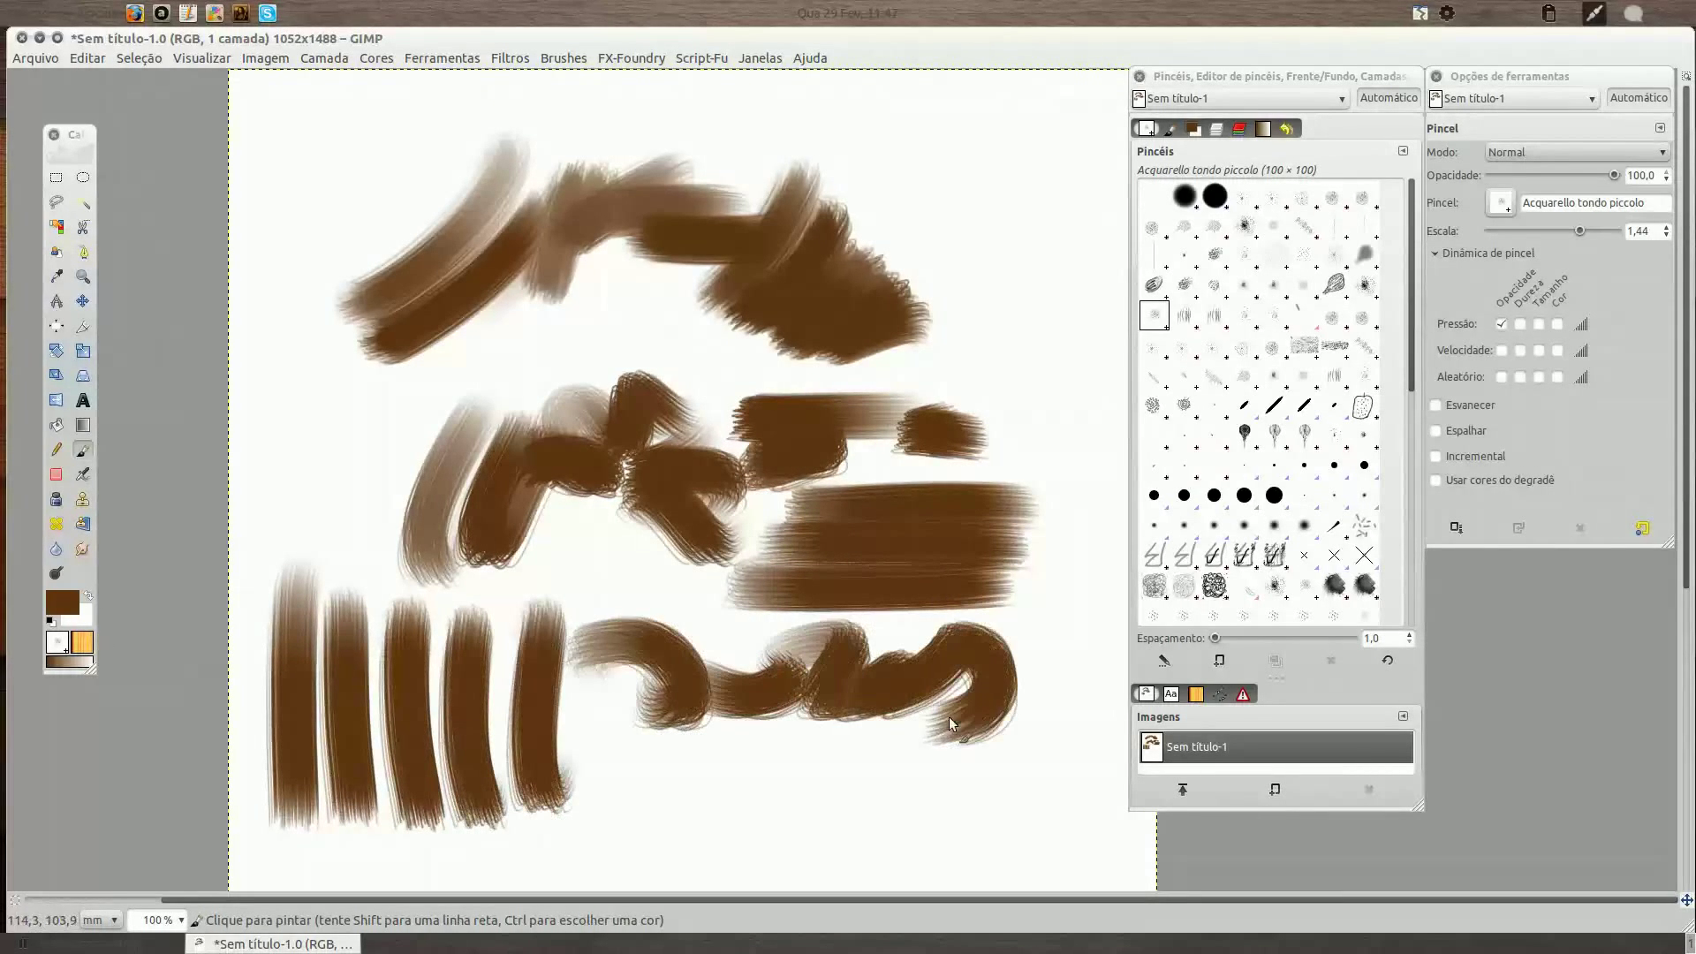
Paint brown Acrilico secco 1 strokes along the top and a long horizontal stroke.
left_click(1184, 315)
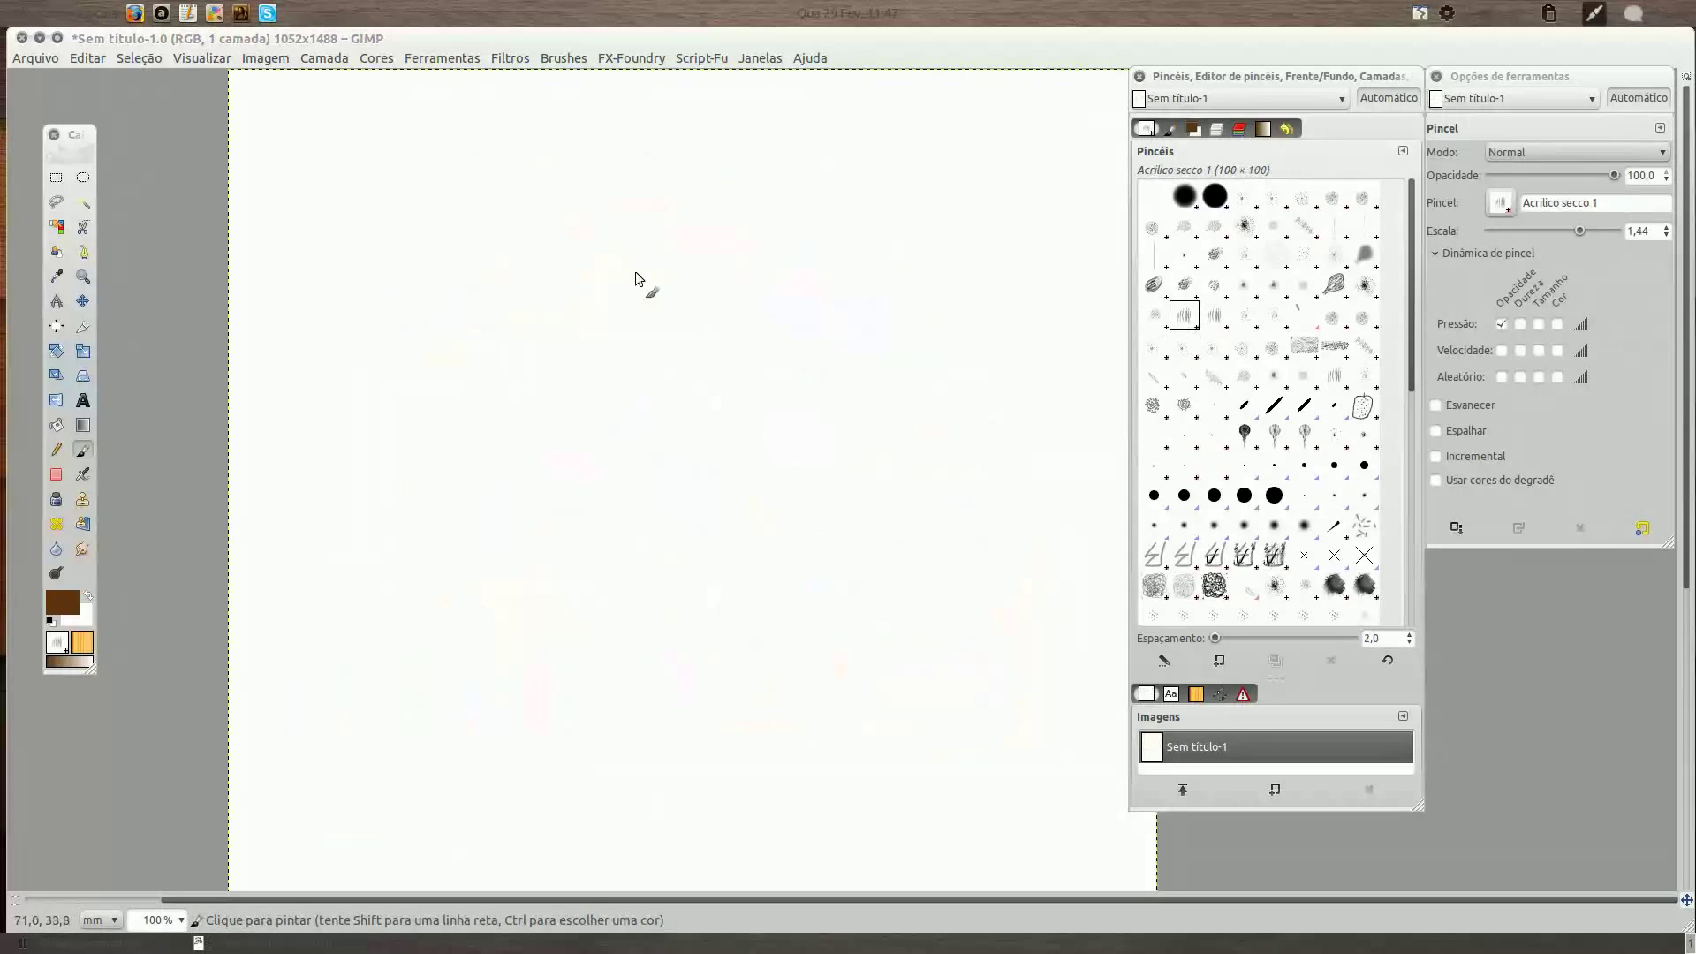
left_click_drag(410, 141, 371, 295)
left_click_drag(432, 212, 529, 282)
mouse_move(530, 124)
left_mouse_down()
mouse_move(617, 276)
mouse_move(740, 191)
mouse_move(813, 249)
mouse_move(972, 209)
left_mouse_up()
left_click_drag(402, 375, 1069, 379)
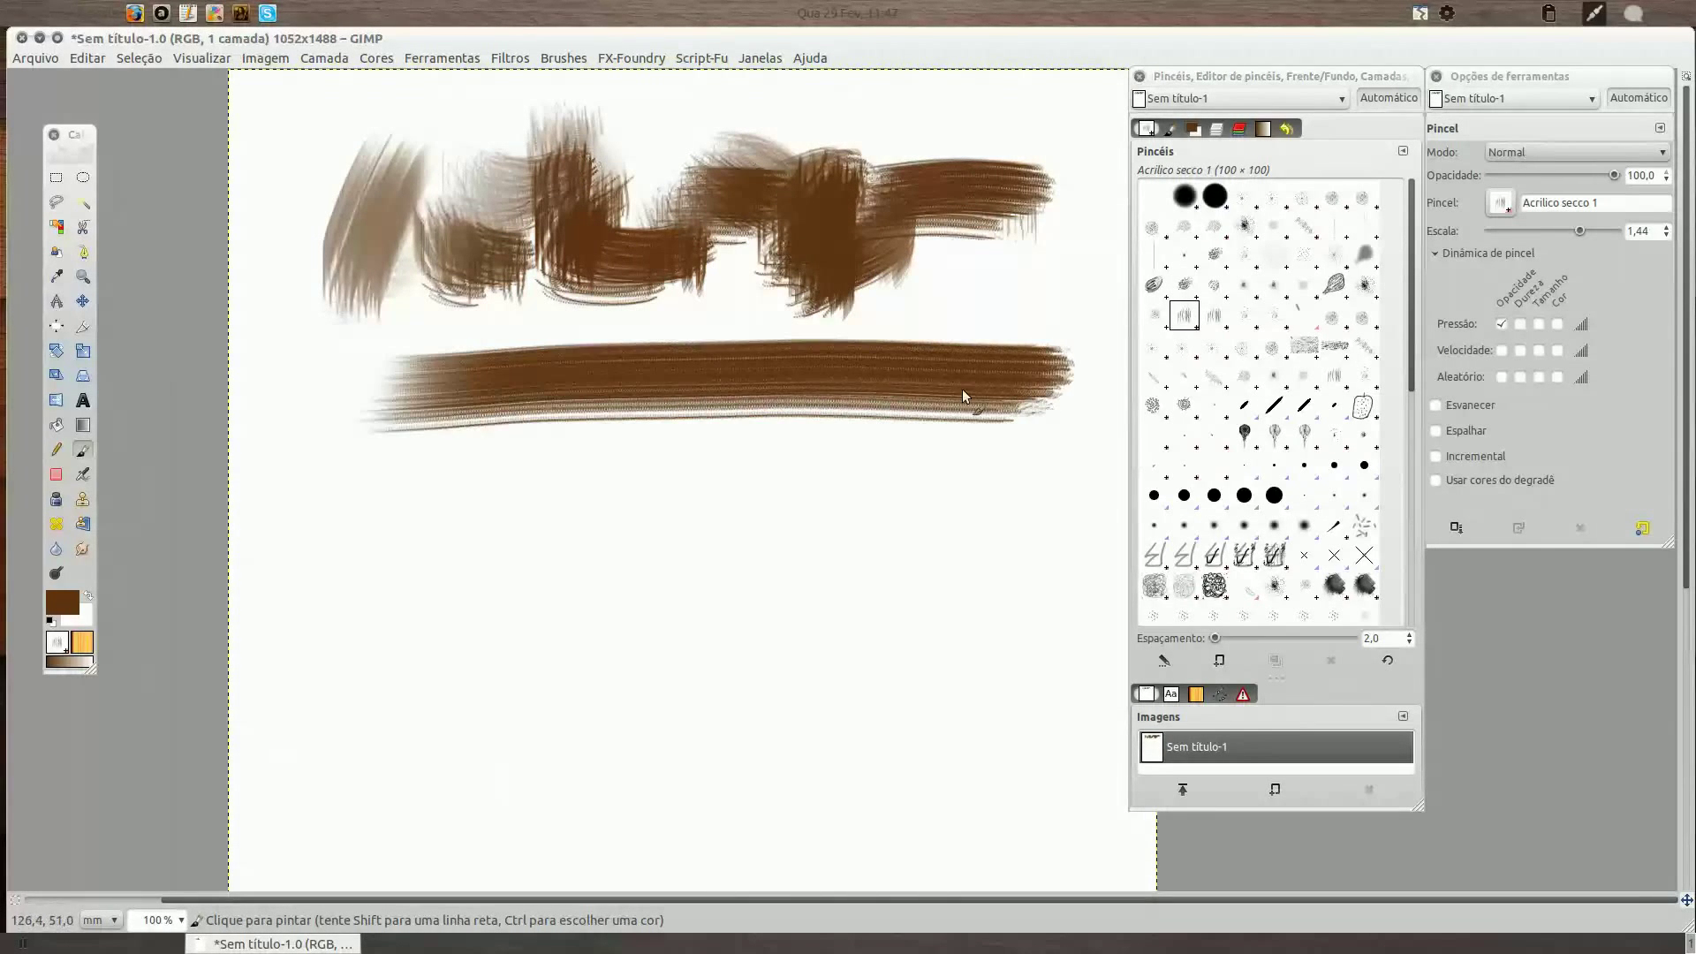
Add five vertical Acrilico secco 1 strokes, a swirl and a circular stroke.
left_click_drag(353, 433, 340, 636)
left_click_drag(424, 424, 455, 570)
left_click_drag(522, 433, 530, 688)
left_click_drag(610, 428, 609, 689)
left_click_drag(685, 432, 680, 662)
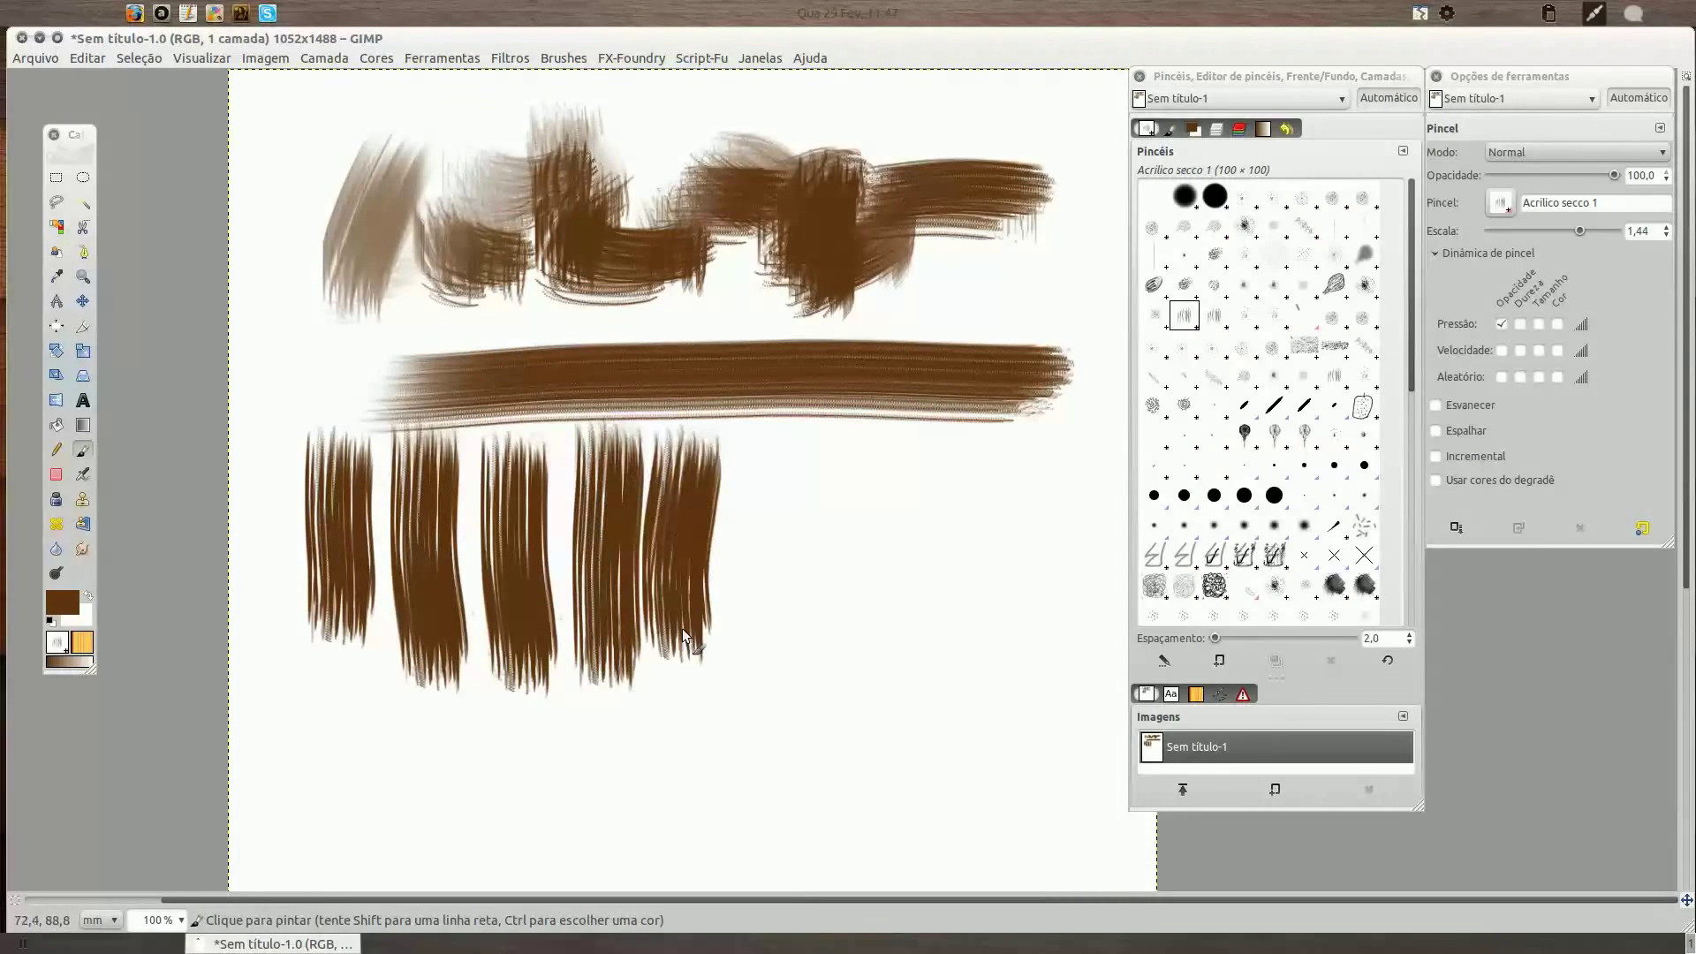
left_click_drag(796, 490, 1014, 565)
mouse_move(459, 711)
left_mouse_down()
mouse_move(444, 701)
mouse_move(452, 761)
mouse_move(512, 772)
mouse_move(625, 671)
mouse_move(806, 777)
mouse_move(830, 747)
mouse_move(1062, 664)
left_mouse_up()
Clear the canvas and paint a top stroke and vertical strokes with Acrilico secco 2.
left_click(1214, 315)
key("Delete")
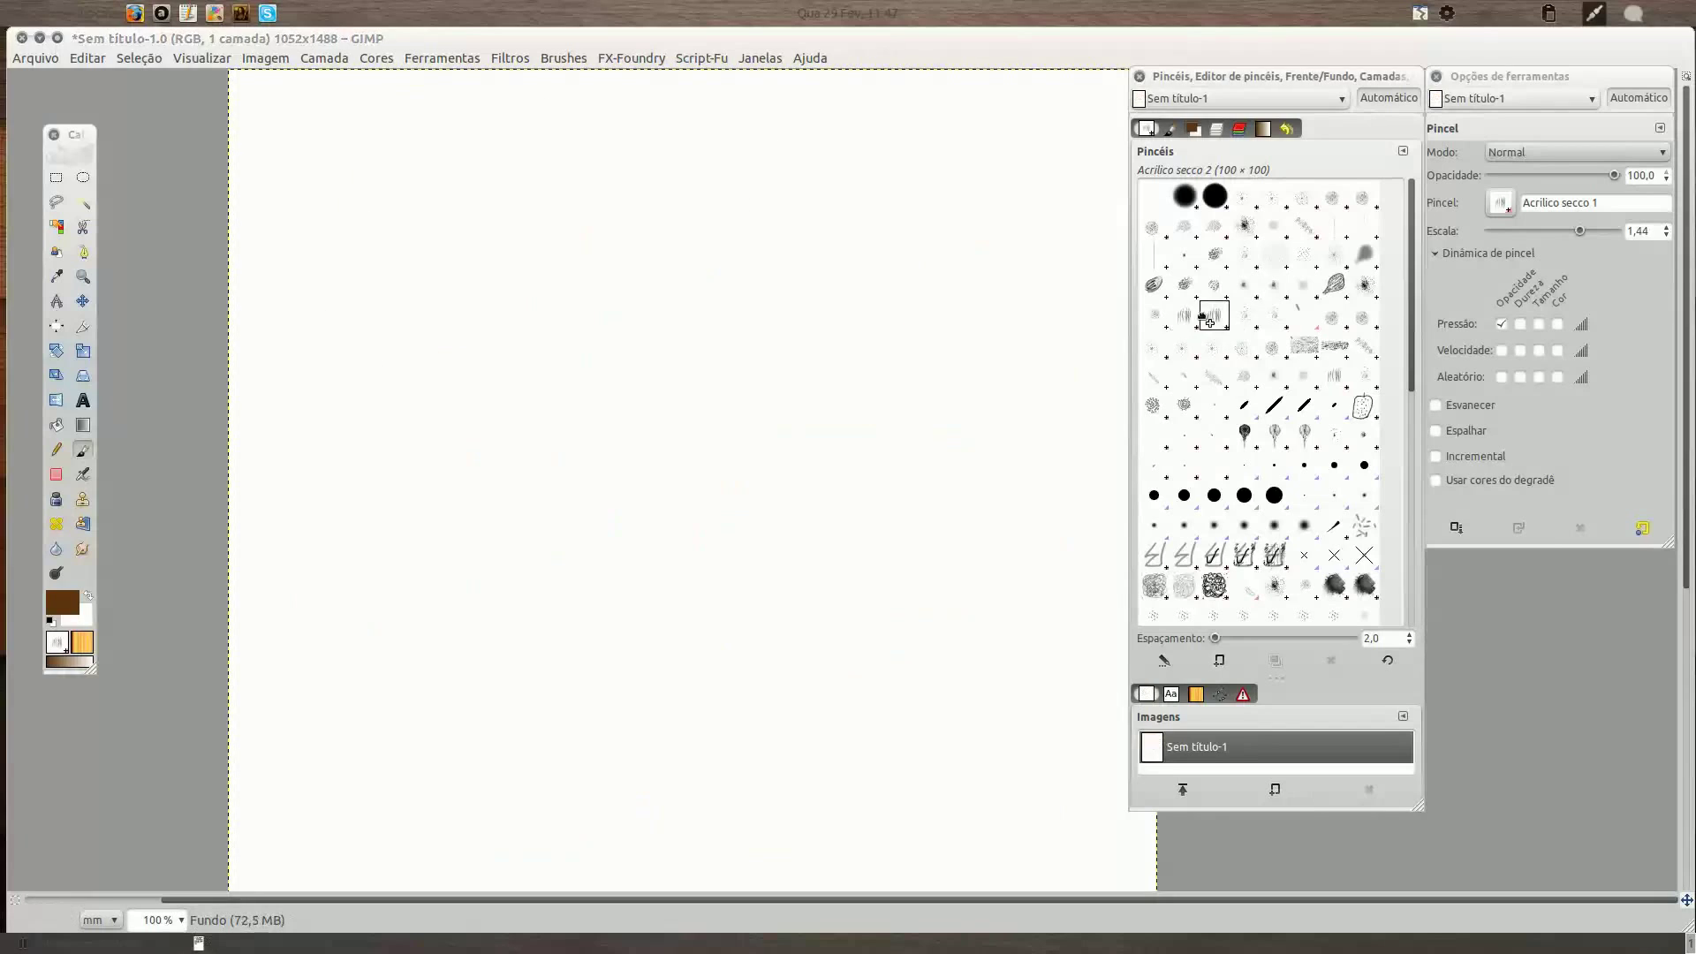
left_click_drag(318, 159, 1029, 169)
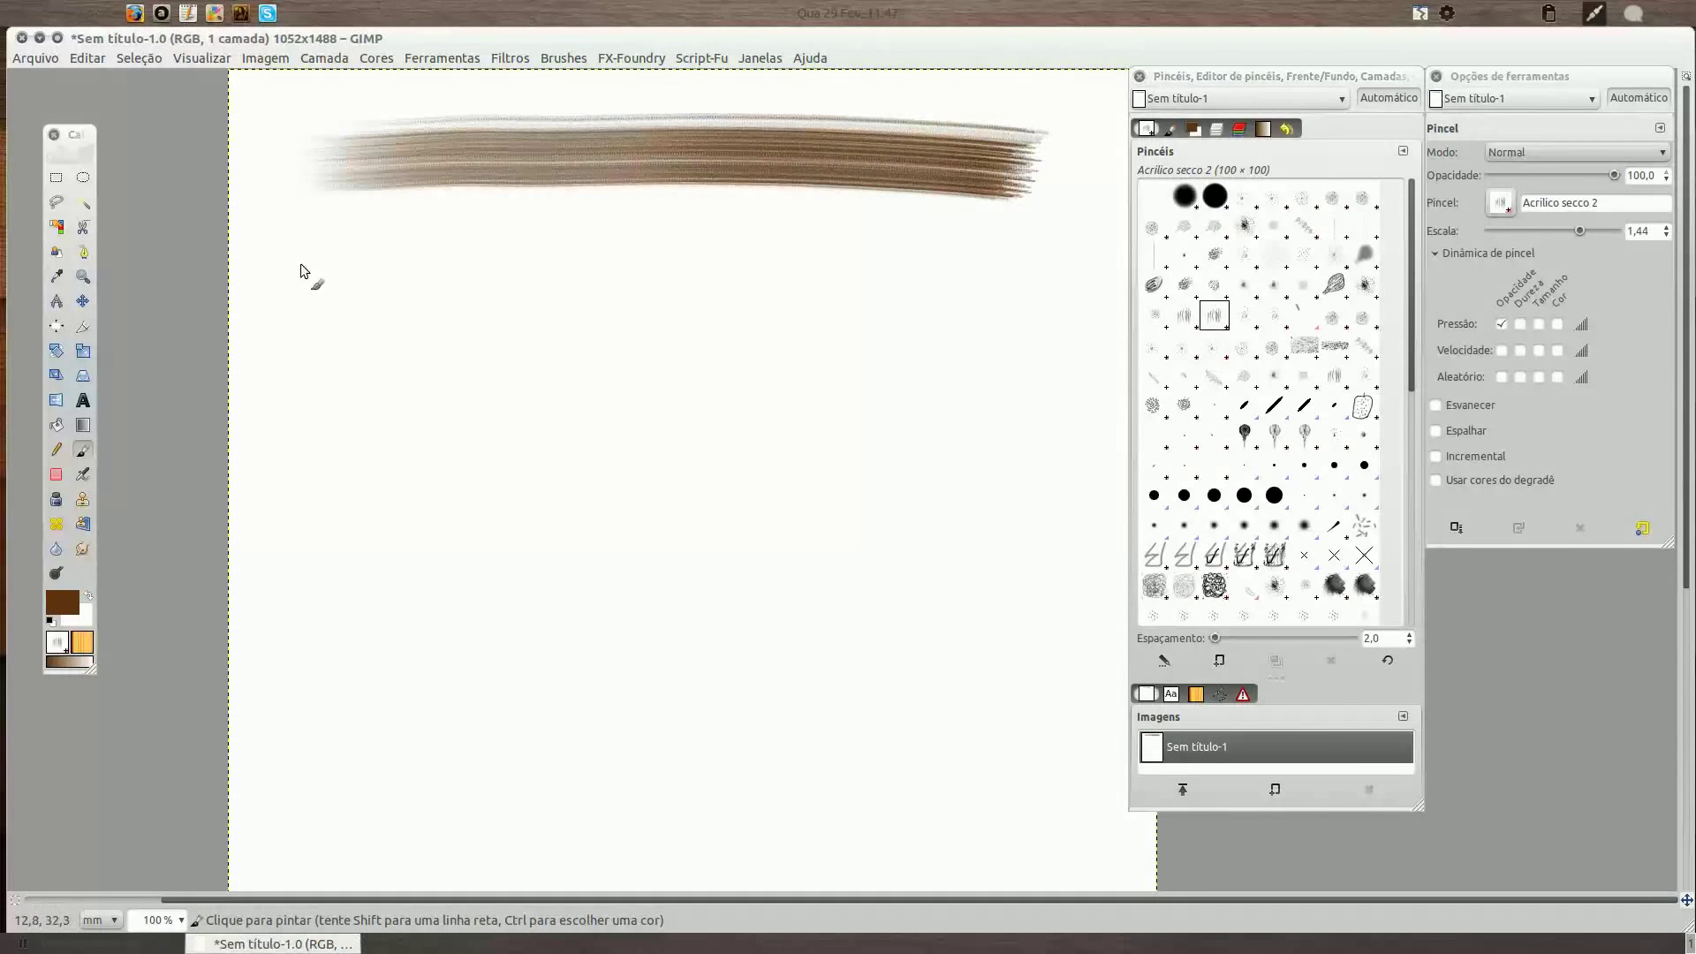
left_click_drag(291, 212, 292, 458)
left_click_drag(387, 217, 387, 457)
mouse_move(466, 230)
left_mouse_down()
mouse_move(482, 459)
mouse_move(583, 231)
left_mouse_up()
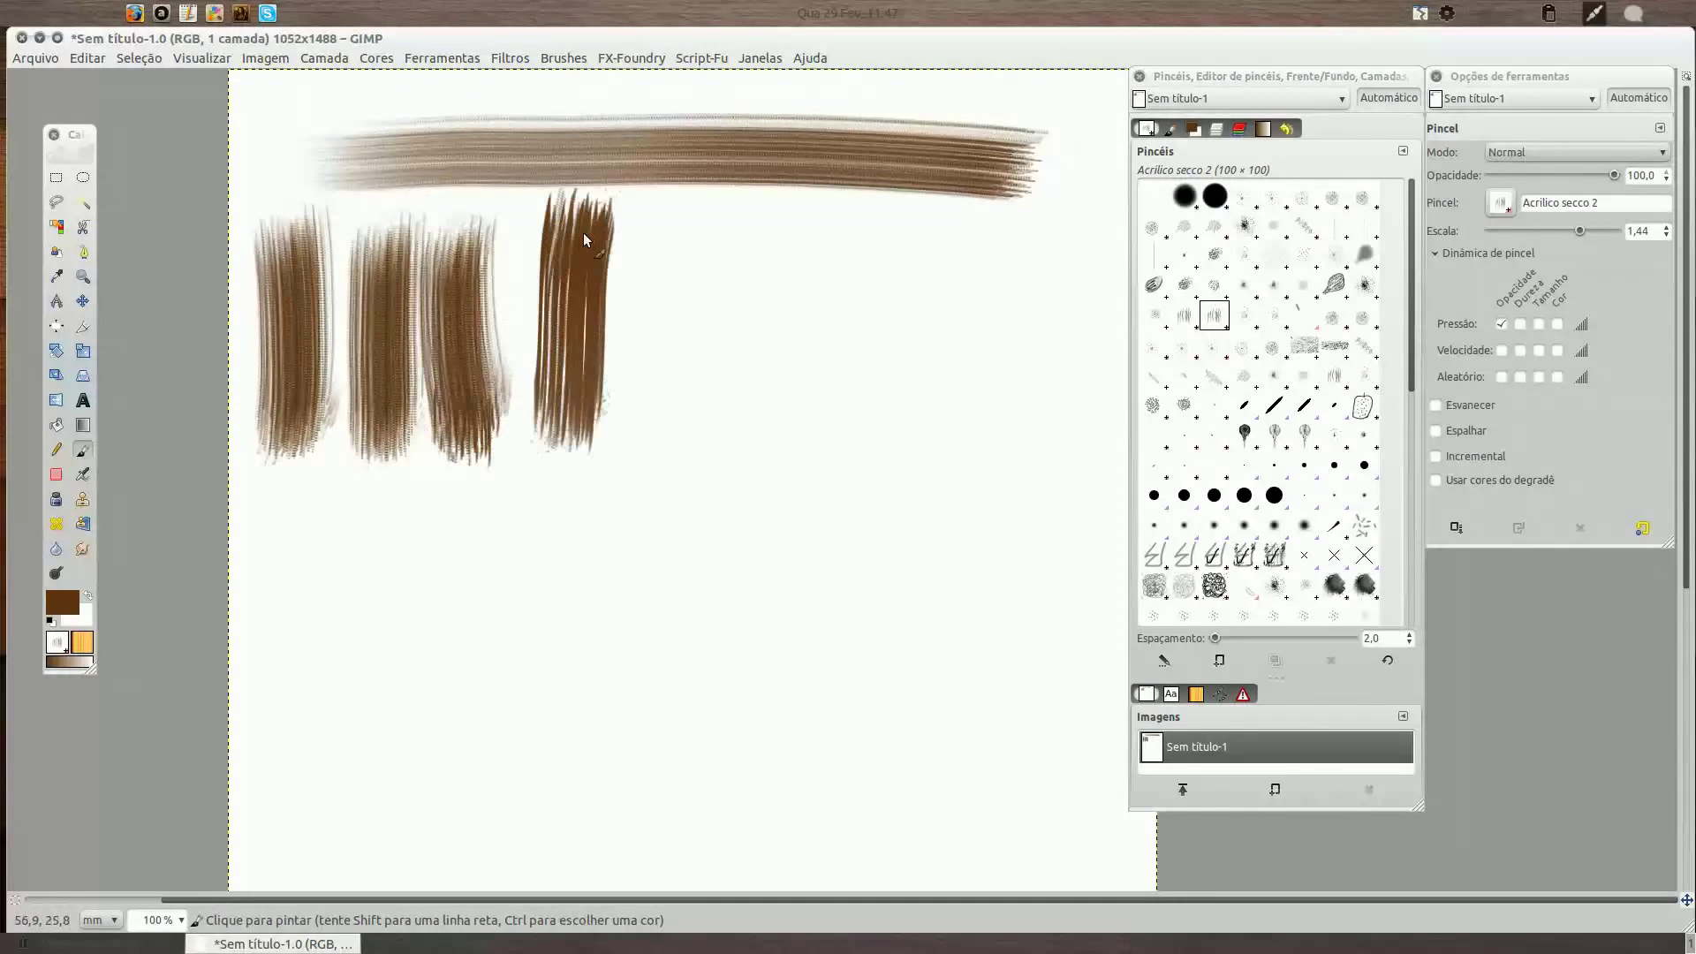
Add curving strokes on the right, an S-shaped stroke and a looping stroke.
mouse_move(631, 442)
left_mouse_down()
mouse_move(686, 256)
mouse_move(786, 386)
mouse_move(852, 228)
left_mouse_up()
mouse_move(839, 433)
left_mouse_down()
mouse_move(1016, 390)
mouse_move(1024, 455)
left_mouse_up()
mouse_move(382, 553)
left_mouse_down()
mouse_move(432, 646)
mouse_move(617, 560)
mouse_move(783, 575)
mouse_move(817, 614)
mouse_move(996, 661)
mouse_move(936, 685)
left_mouse_up()
mouse_move(424, 650)
left_mouse_down()
mouse_move(424, 821)
mouse_move(468, 738)
mouse_move(910, 799)
mouse_move(920, 731)
left_mouse_up()
Wipe the canvas and paint a thick brown spiral.
key("Delete")
mouse_move(563, 246)
left_mouse_down()
mouse_move(689, 474)
mouse_move(636, 433)
left_mouse_up()
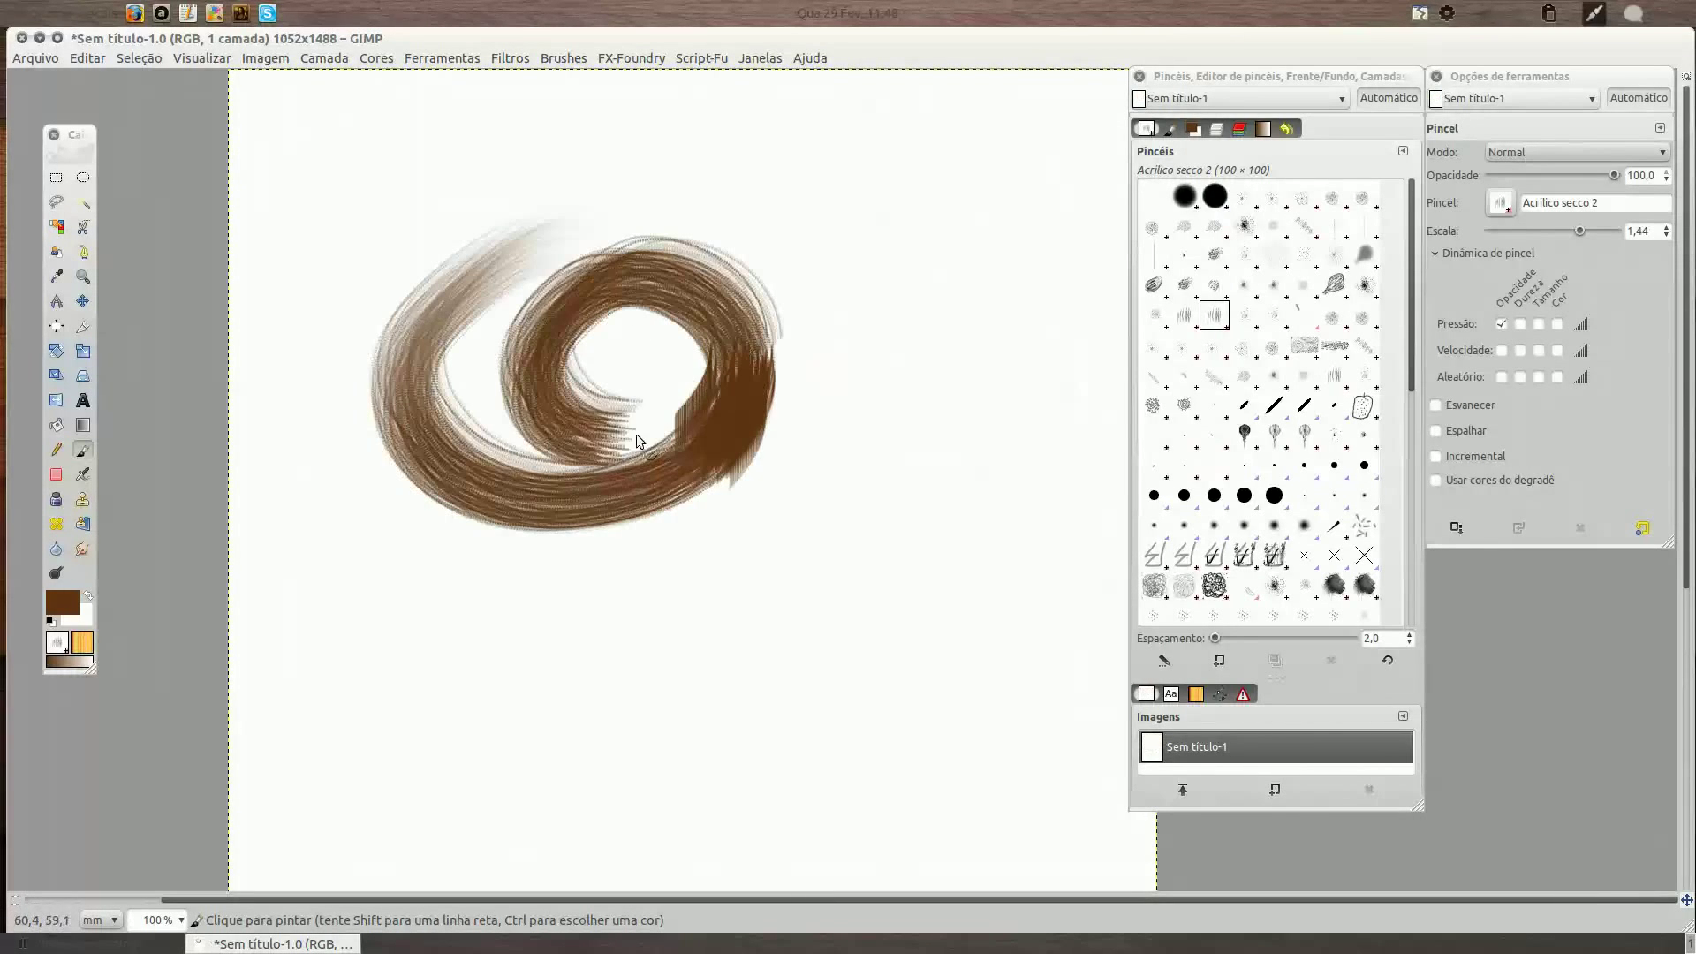
mouse_move(833, 257)
left_mouse_down()
mouse_move(1009, 327)
mouse_move(860, 321)
mouse_move(879, 454)
mouse_move(643, 596)
mouse_move(478, 637)
mouse_move(595, 450)
left_mouse_up()
Paint a curling test stroke on a cleared canvas, then wipe it away.
key("Delete")
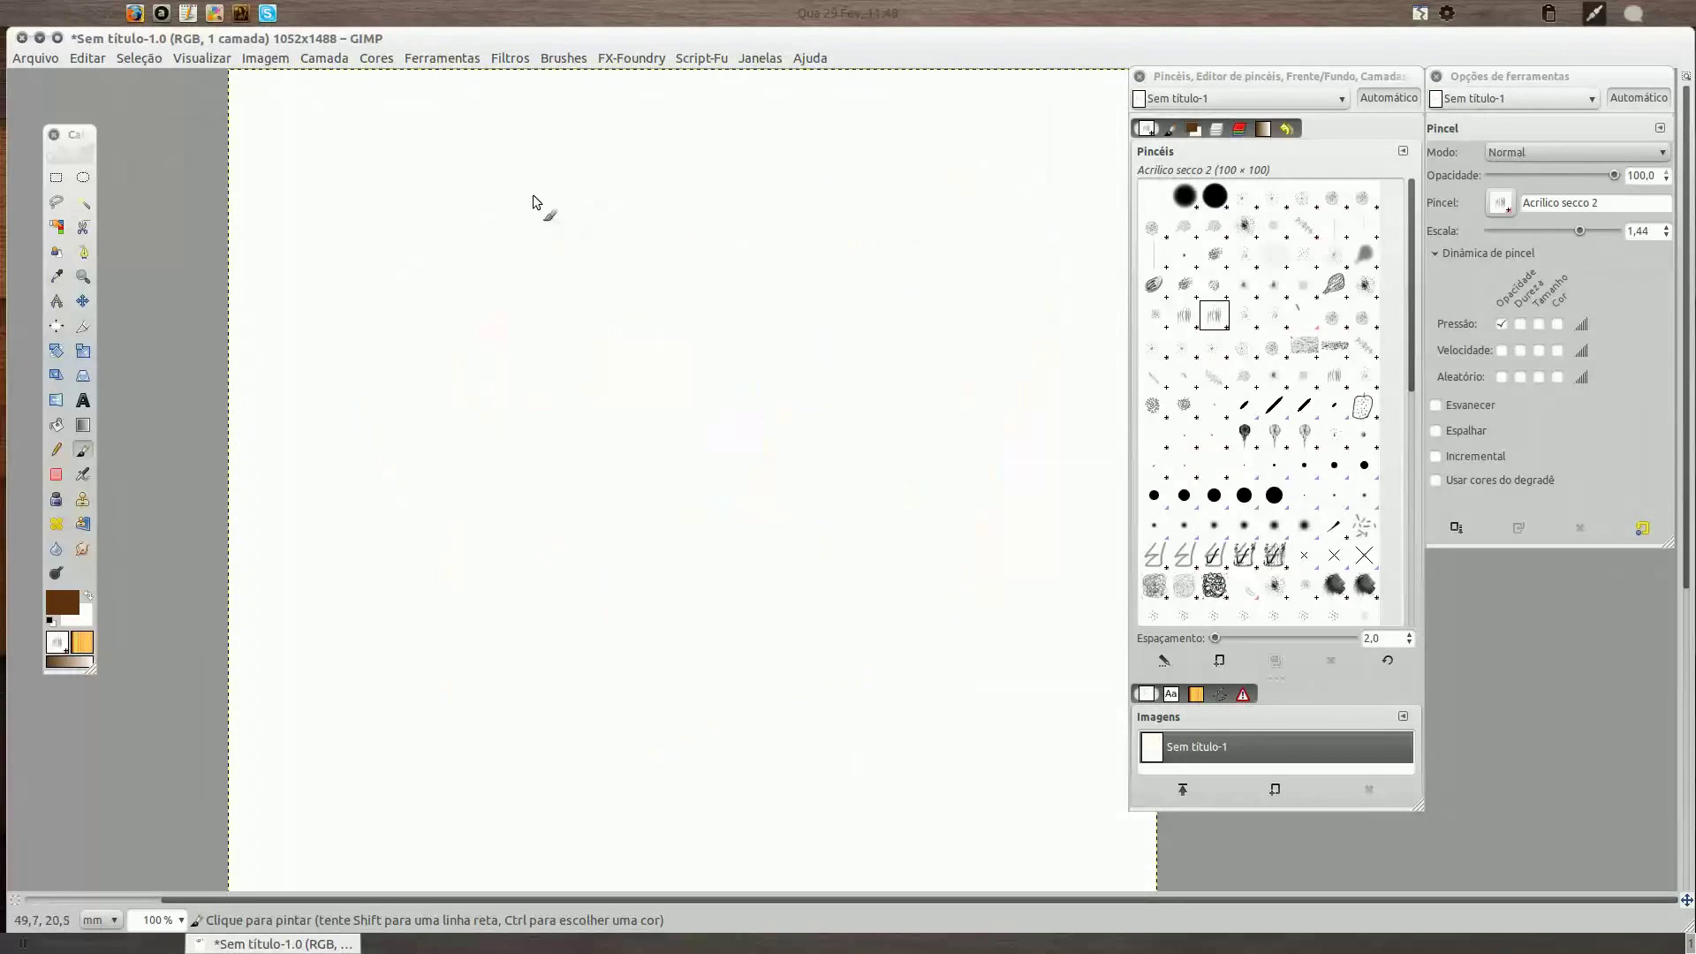
mouse_move(533, 208)
left_mouse_down()
mouse_move(462, 459)
mouse_move(578, 320)
mouse_move(919, 384)
mouse_move(967, 437)
mouse_move(893, 587)
mouse_move(688, 647)
left_mouse_up()
key("Delete")
Paint long horizontal and short vertical brown strokes with the Acrilico secco 3 brush.
left_click(1243, 314)
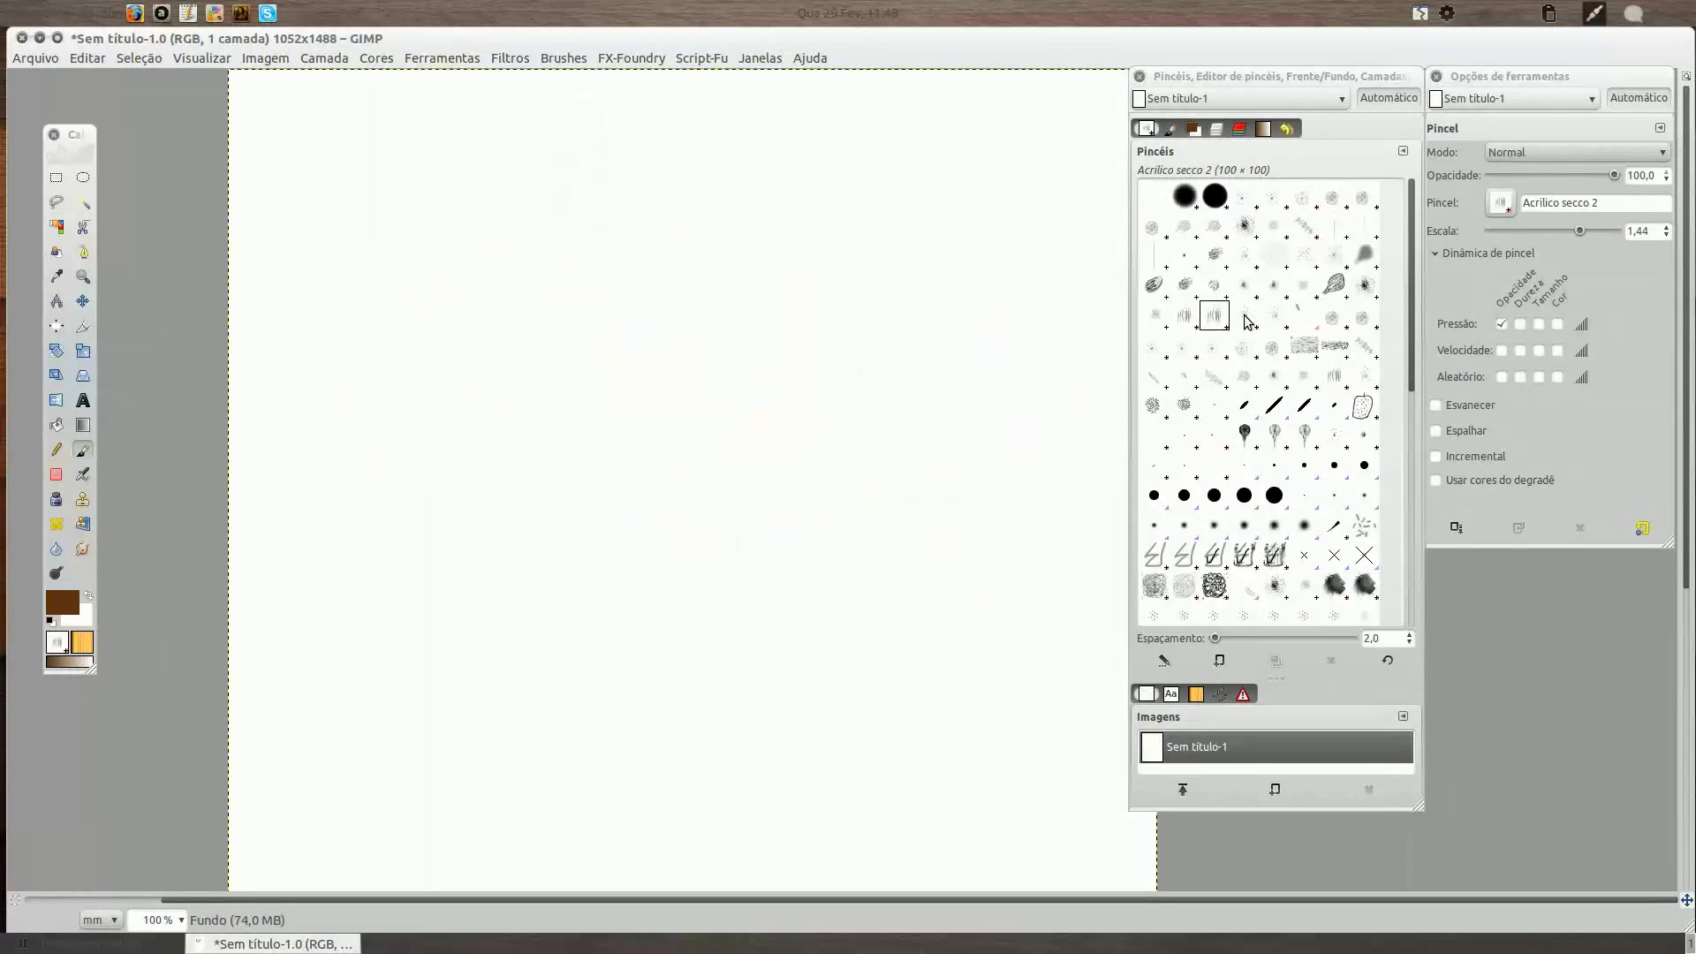
mouse_move(327, 316)
left_mouse_down()
mouse_move(483, 215)
mouse_move(590, 225)
mouse_move(749, 177)
mouse_move(786, 237)
mouse_move(936, 349)
left_mouse_up()
mouse_move(366, 384)
left_mouse_down()
mouse_move(606, 397)
mouse_move(993, 380)
left_mouse_up()
left_click_drag(370, 477, 1047, 455)
left_click_drag(379, 539, 998, 521)
left_click_drag(402, 574, 397, 777)
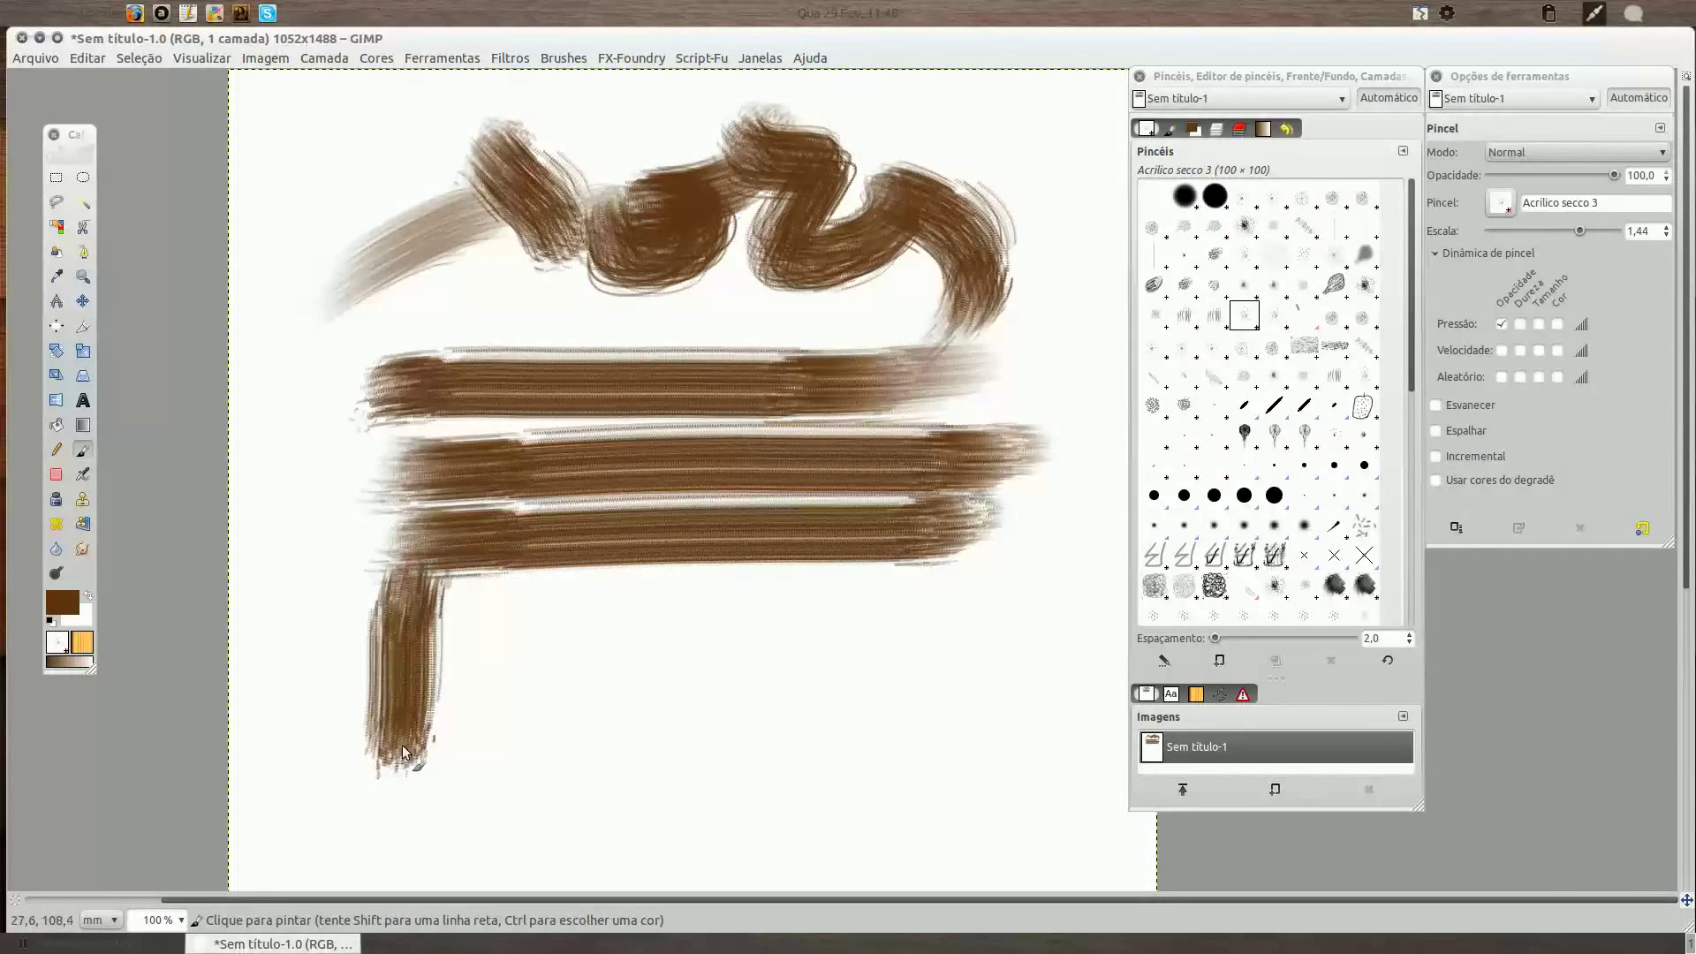
left_click_drag(473, 583, 468, 799)
mouse_move(543, 587)
left_mouse_down()
mouse_move(585, 690)
mouse_move(794, 689)
left_mouse_up()
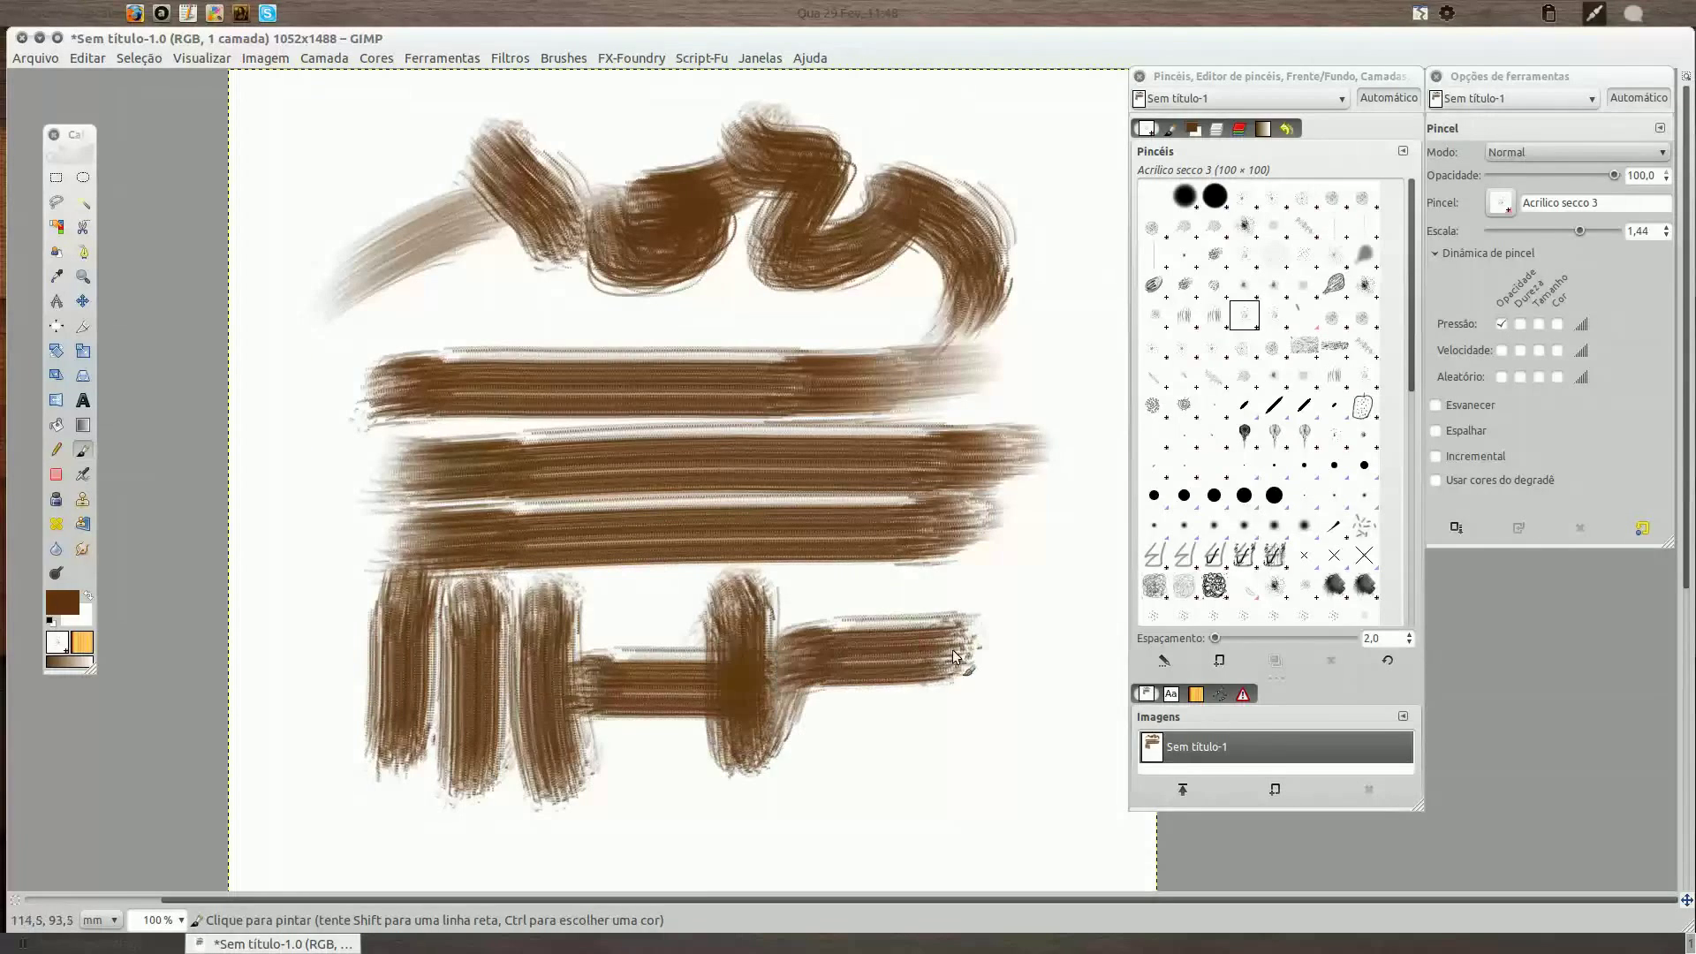
On a cleared canvas, paint looping brown test strokes, then clear them.
key("Delete")
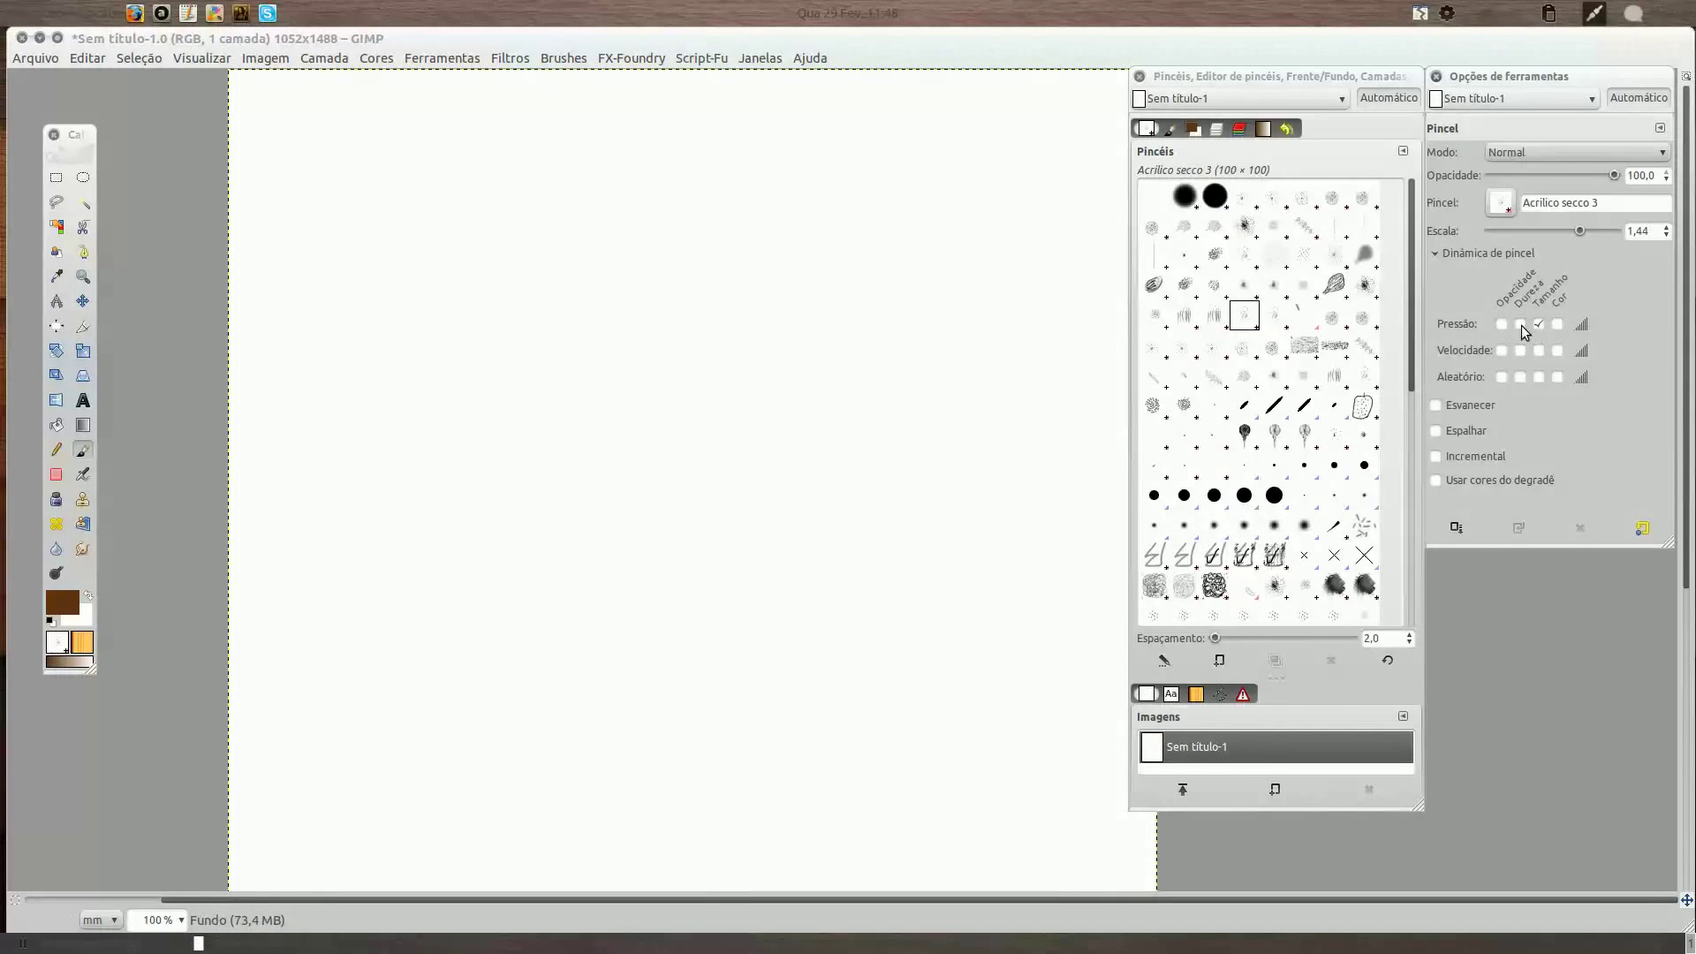
mouse_move(349, 179)
left_mouse_down()
mouse_move(658, 157)
mouse_move(795, 177)
mouse_move(689, 353)
mouse_move(678, 307)
mouse_move(918, 212)
mouse_move(834, 422)
left_mouse_up()
left_click_drag(1033, 240, 912, 475)
key("Delete")
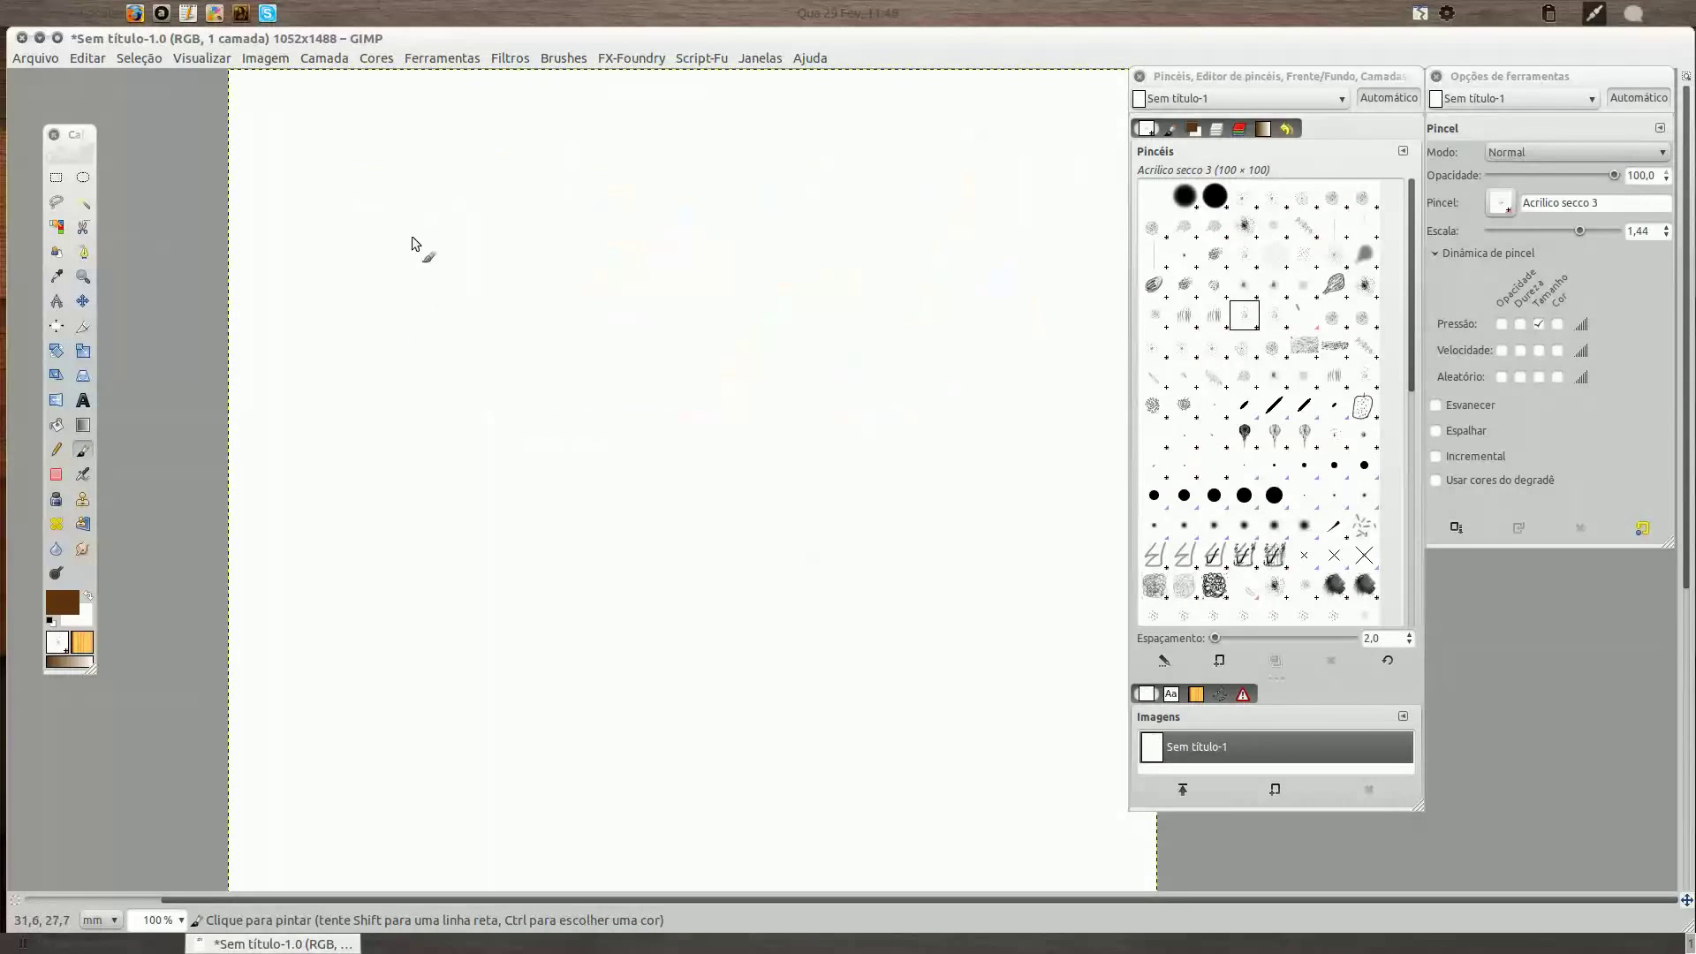
Paint wavy, vertical, circular and 6-shaped brown strokes, then clear the canvas to white.
mouse_move(362, 155)
left_mouse_down()
mouse_move(359, 341)
mouse_move(309, 519)
left_mouse_up()
mouse_move(460, 154)
left_mouse_down()
mouse_move(477, 428)
mouse_move(459, 499)
left_mouse_up()
left_click_drag(558, 196, 420, 631)
mouse_move(602, 372)
left_mouse_down()
mouse_move(675, 207)
mouse_move(883, 238)
mouse_move(1020, 173)
mouse_move(1025, 203)
left_mouse_up()
mouse_move(954, 283)
left_mouse_down()
mouse_move(824, 462)
mouse_move(959, 302)
left_mouse_up()
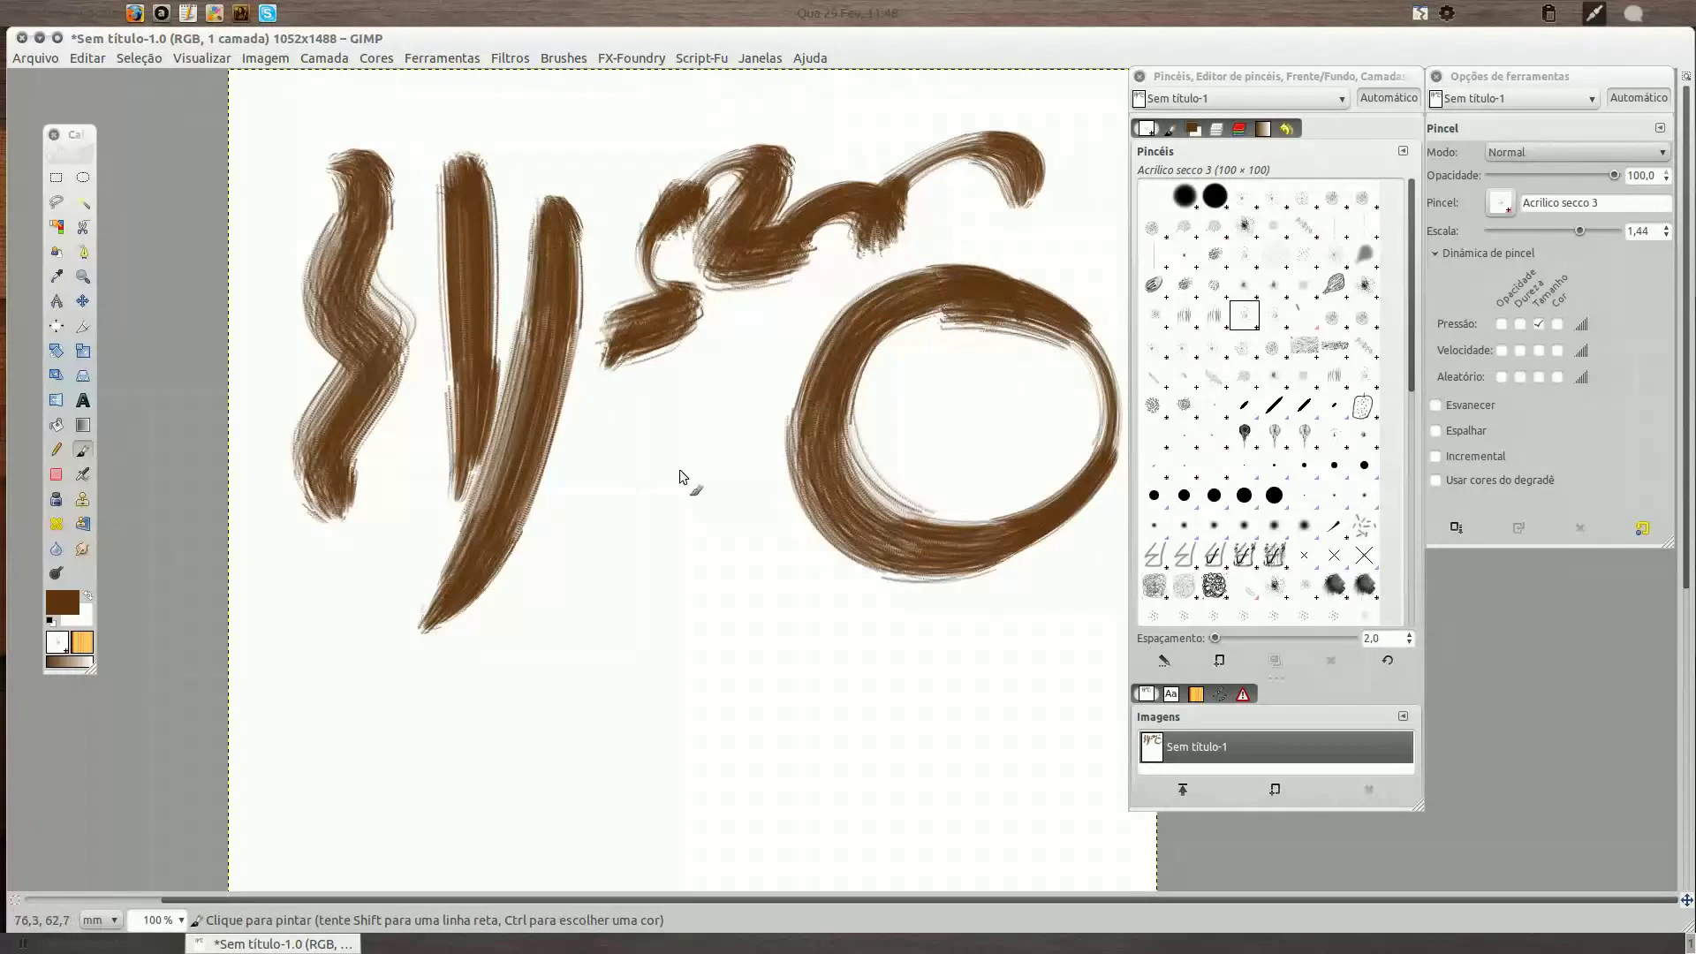
left_click_drag(680, 477, 625, 430)
left_click_drag(685, 576, 909, 704)
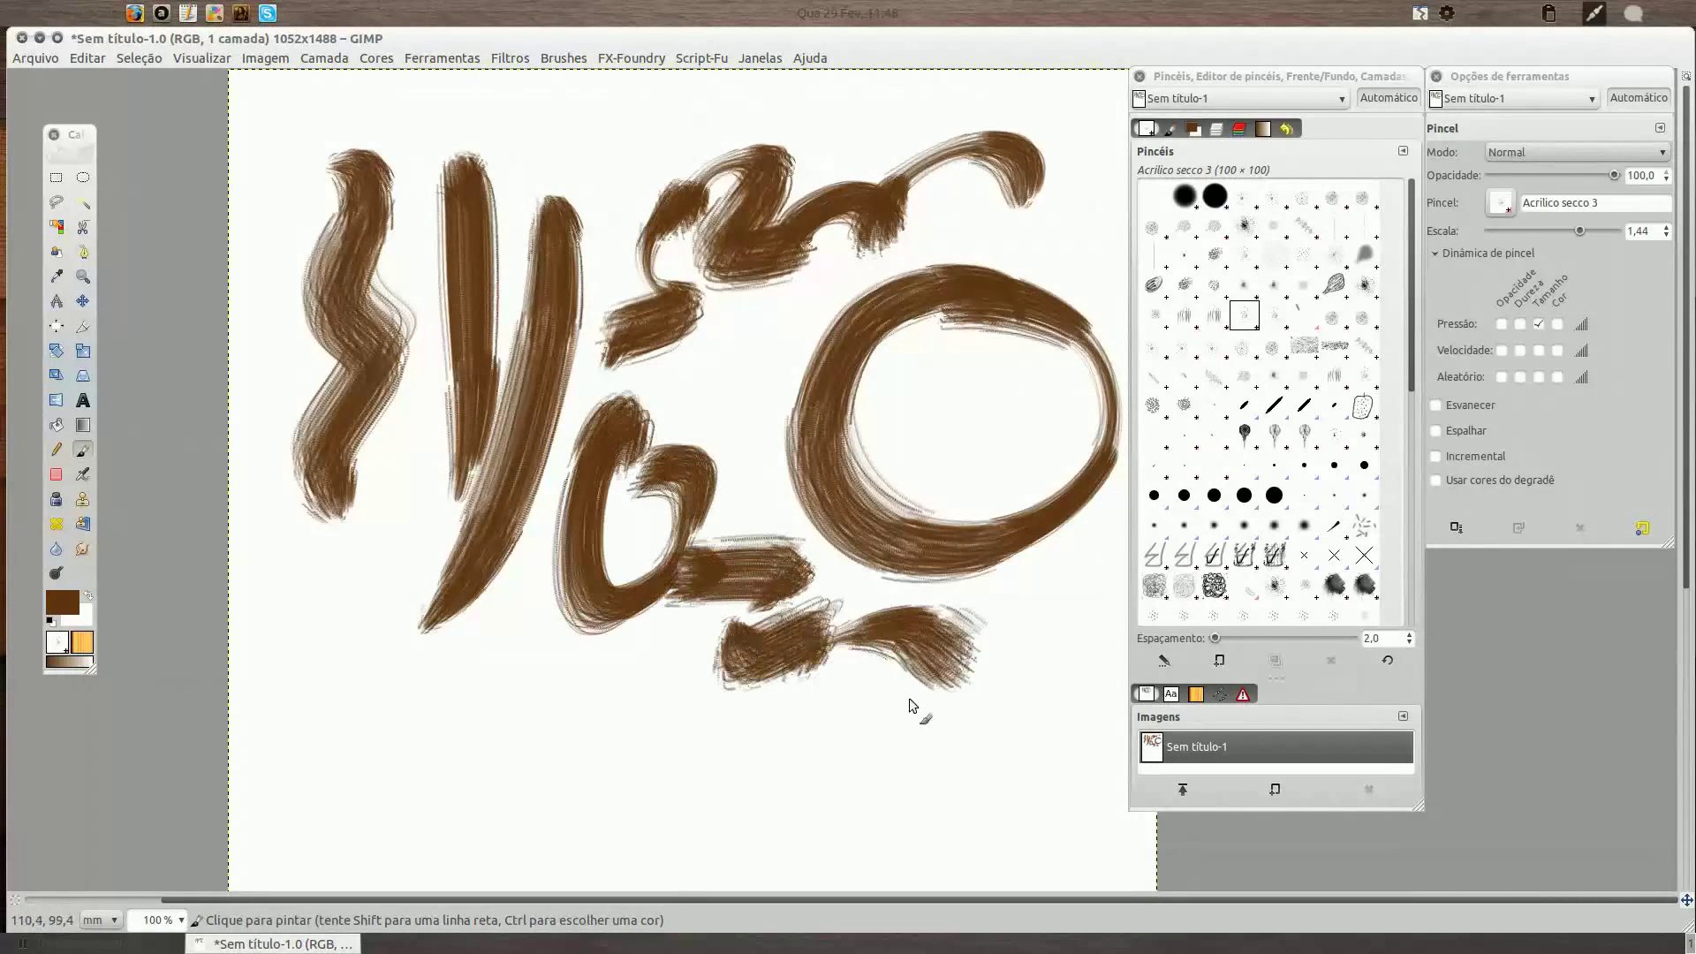
key("Delete")
Test the Acrilico secco 4 brush with a curved looping stroke and a long stroke below.
left_click(1273, 316)
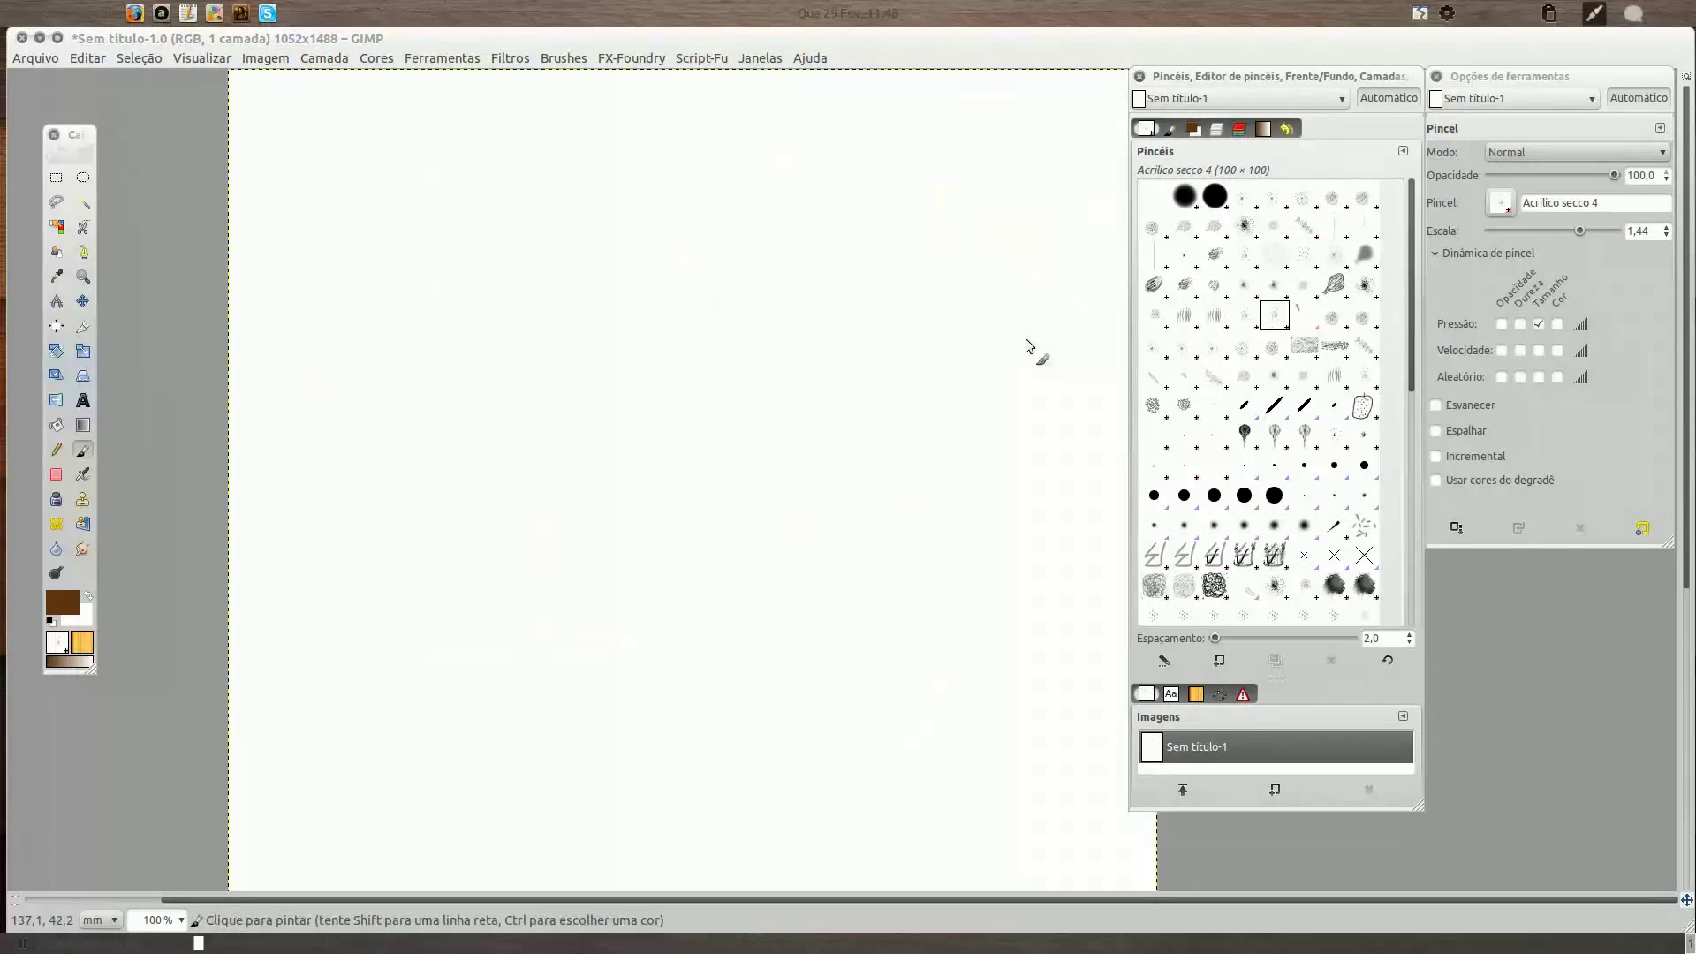
left_click_drag(389, 260, 608, 315)
mouse_move(648, 254)
left_mouse_down()
mouse_move(737, 198)
mouse_move(892, 227)
mouse_move(1003, 341)
mouse_move(731, 343)
left_mouse_up()
mouse_move(322, 382)
left_mouse_down()
mouse_move(512, 446)
mouse_move(777, 468)
mouse_move(1047, 447)
left_mouse_up()
With size pressure unticked, paint a hooked stroke and three long horizontal brown strokes.
left_click(1538, 324)
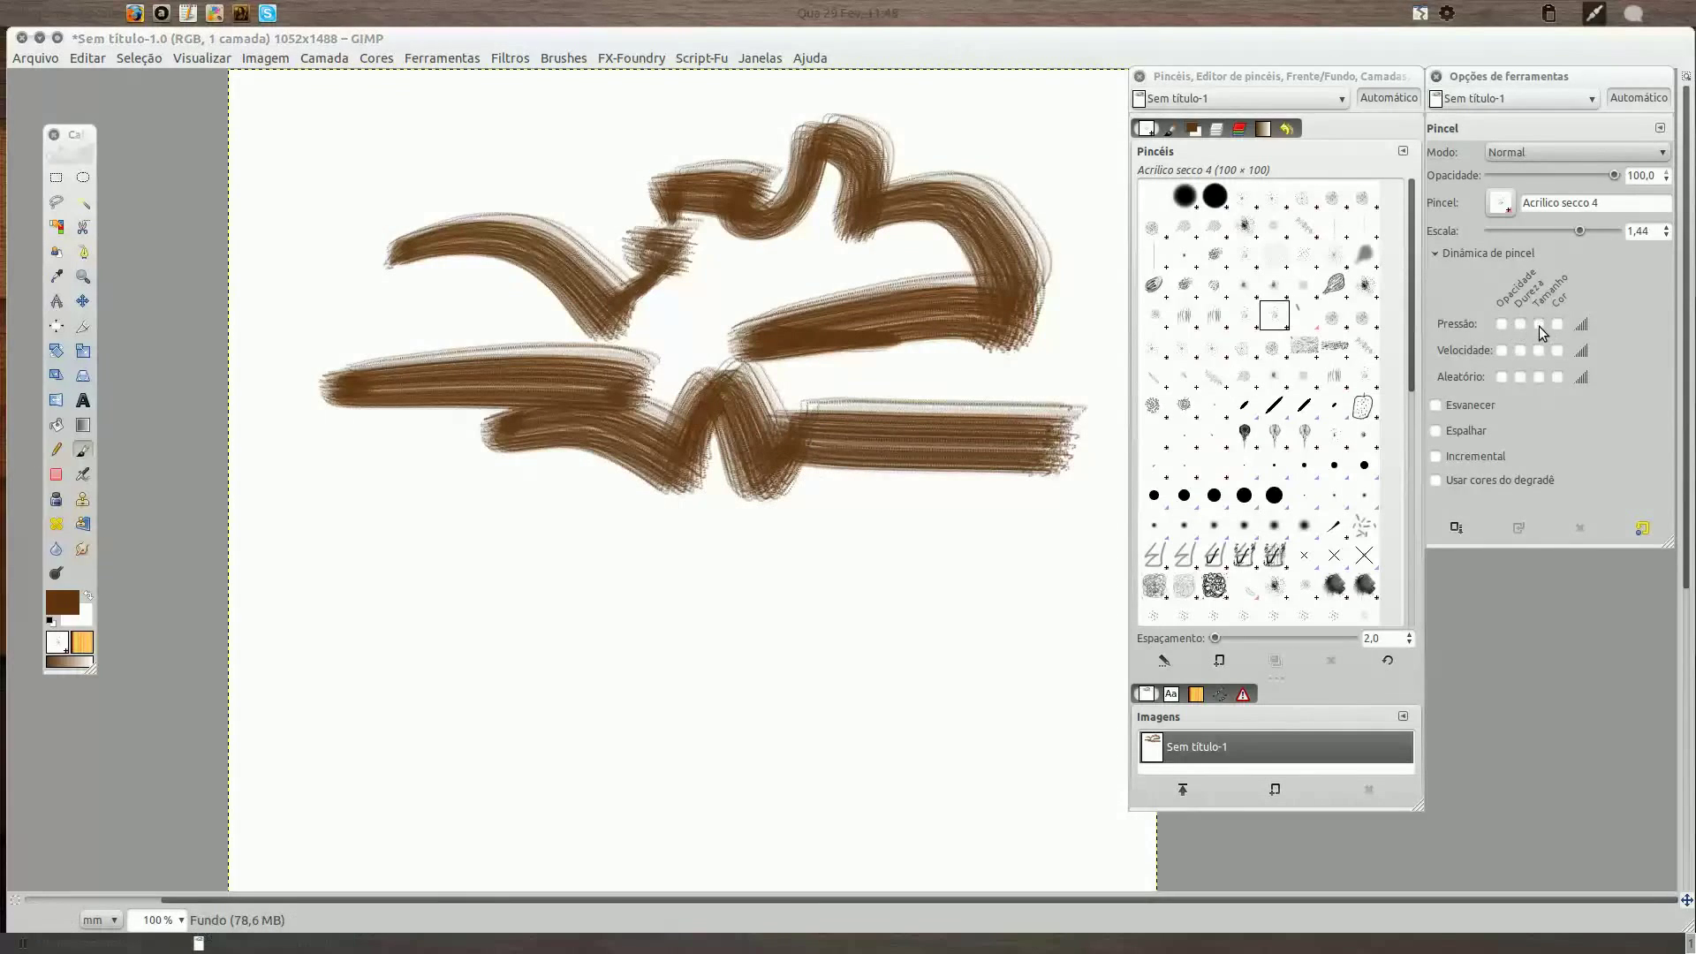
mouse_move(521, 534)
left_mouse_down()
mouse_move(668, 537)
mouse_move(689, 600)
left_mouse_up()
left_click_drag(291, 618, 857, 627)
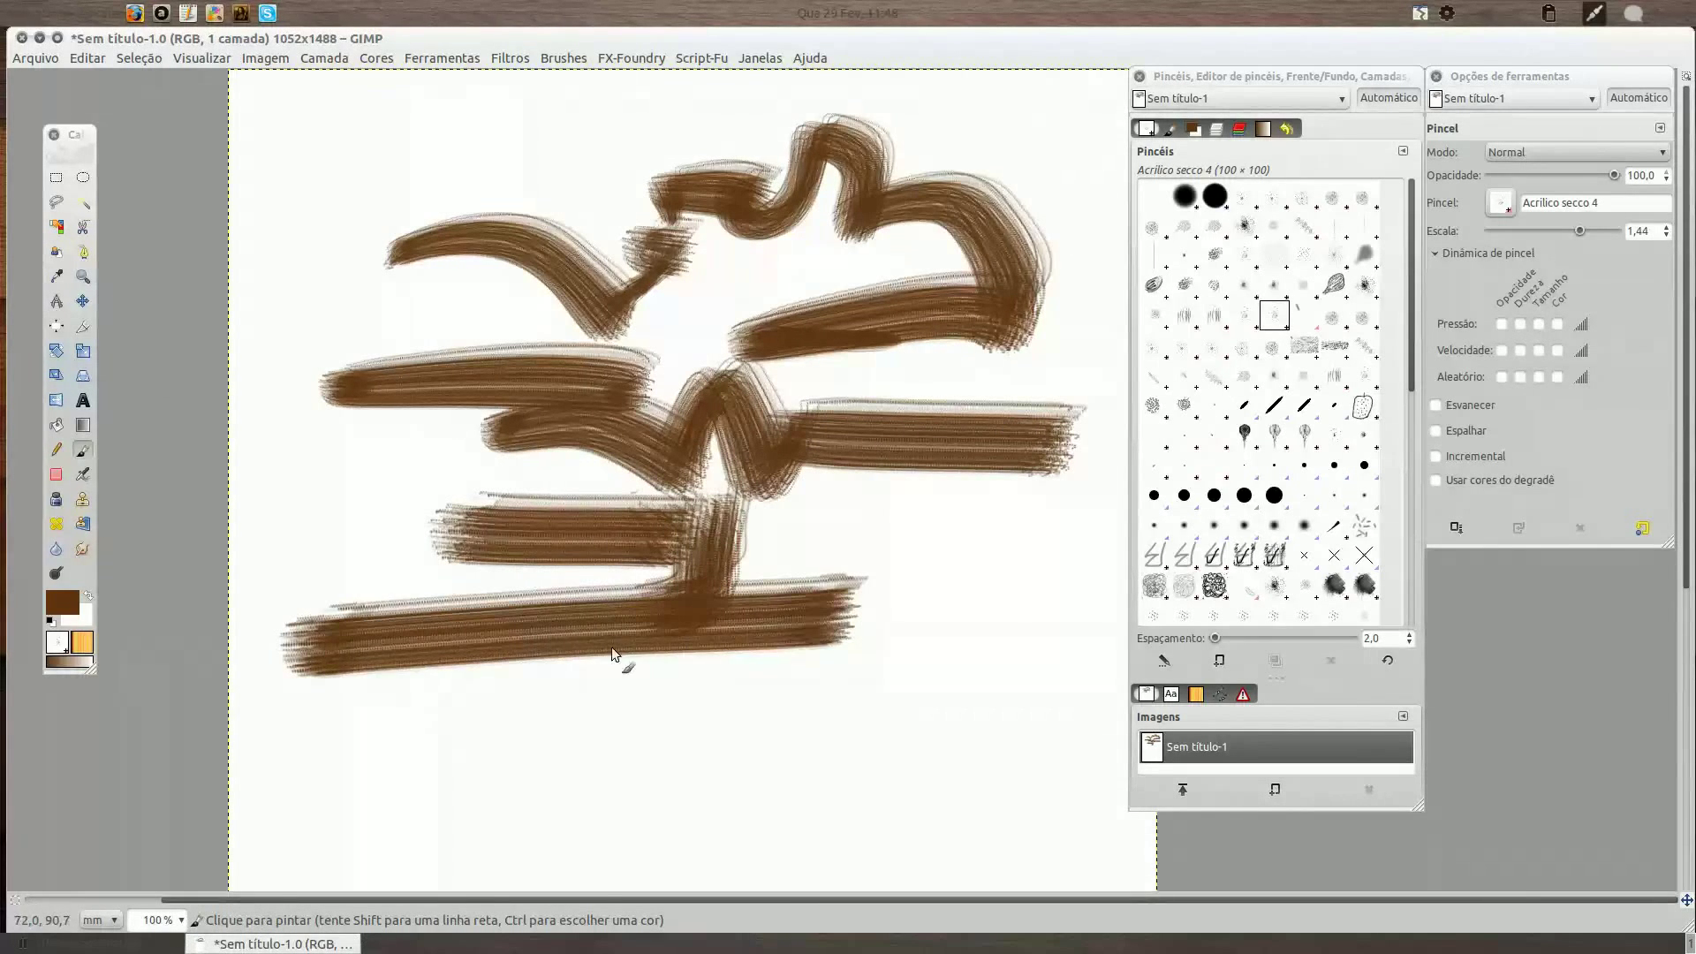
left_click_drag(354, 689, 953, 697)
left_click_drag(388, 750, 971, 759)
Add three vertical strokes, a top line and a large loop, then clear the canvas.
left_click_drag(305, 80, 309, 455)
left_click_drag(404, 88, 407, 454)
left_click_drag(486, 93, 490, 455)
mouse_move(619, 102)
left_mouse_down()
mouse_move(579, 133)
mouse_move(697, 221)
mouse_move(910, 230)
mouse_move(1104, 115)
left_mouse_up()
mouse_move(583, 349)
left_mouse_down()
mouse_move(565, 378)
mouse_move(746, 442)
mouse_move(830, 371)
mouse_move(887, 416)
mouse_move(919, 336)
mouse_move(978, 411)
mouse_move(1063, 432)
mouse_move(1091, 415)
left_mouse_up()
key("Delete")
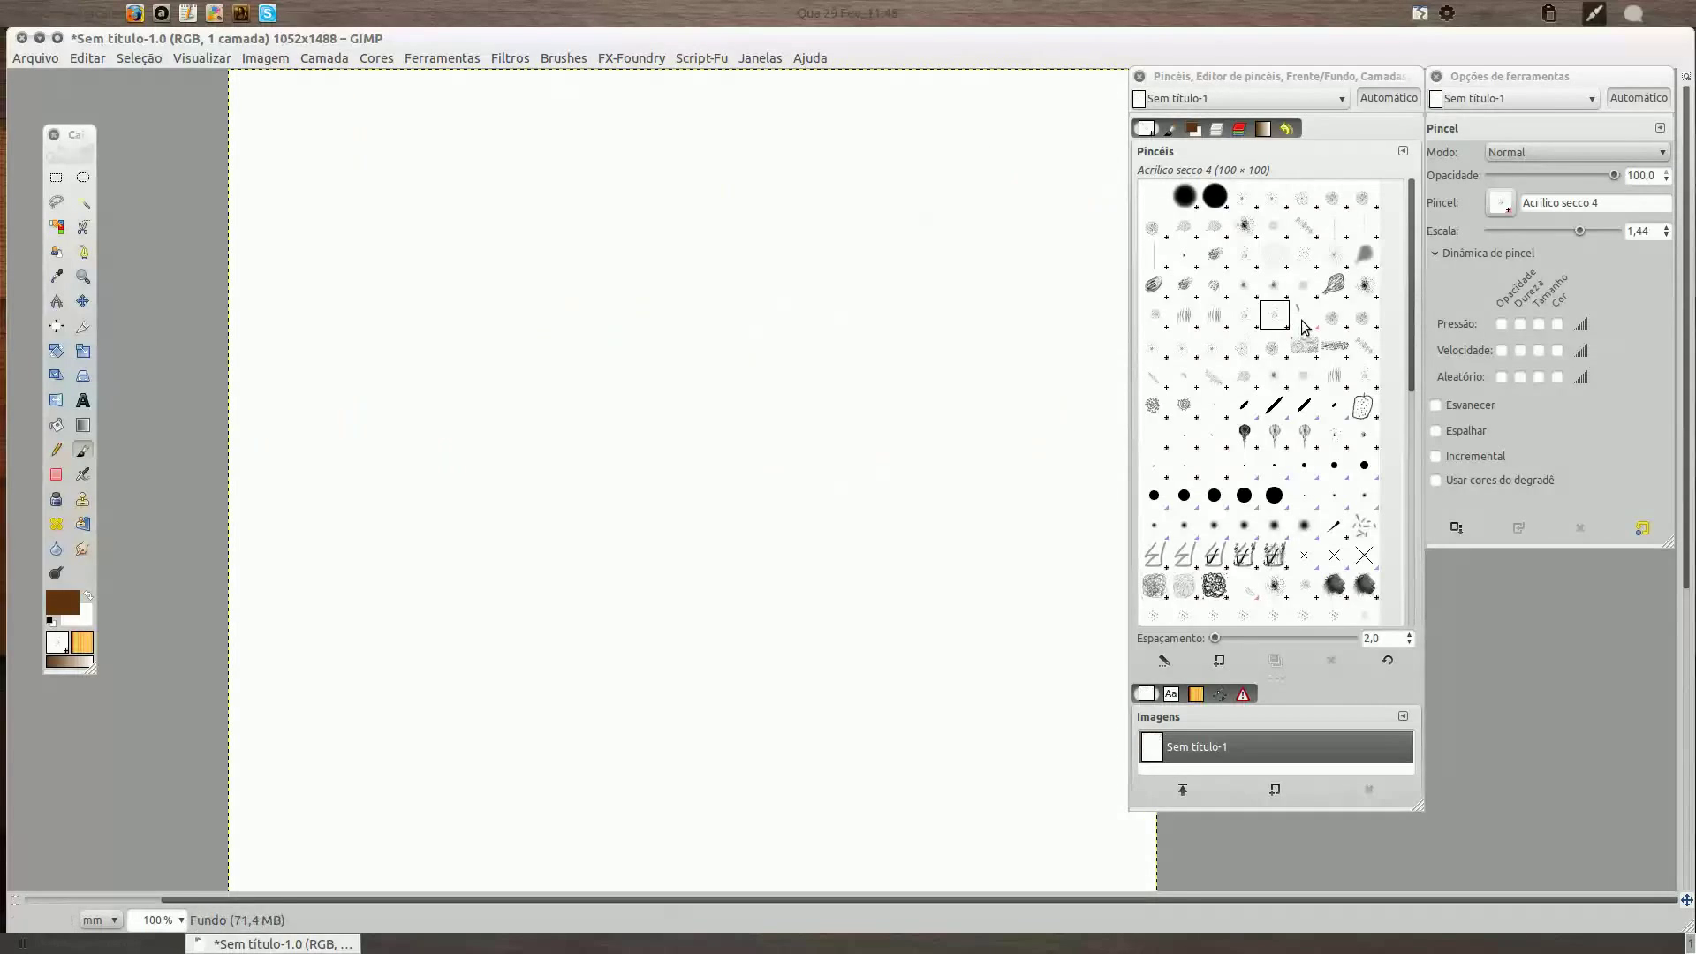
Test the animated Confetti brush with a wavy stroke and a second stroke below.
left_click(1303, 314)
mouse_move(397, 287)
left_mouse_down()
mouse_move(492, 316)
mouse_move(495, 221)
left_mouse_up()
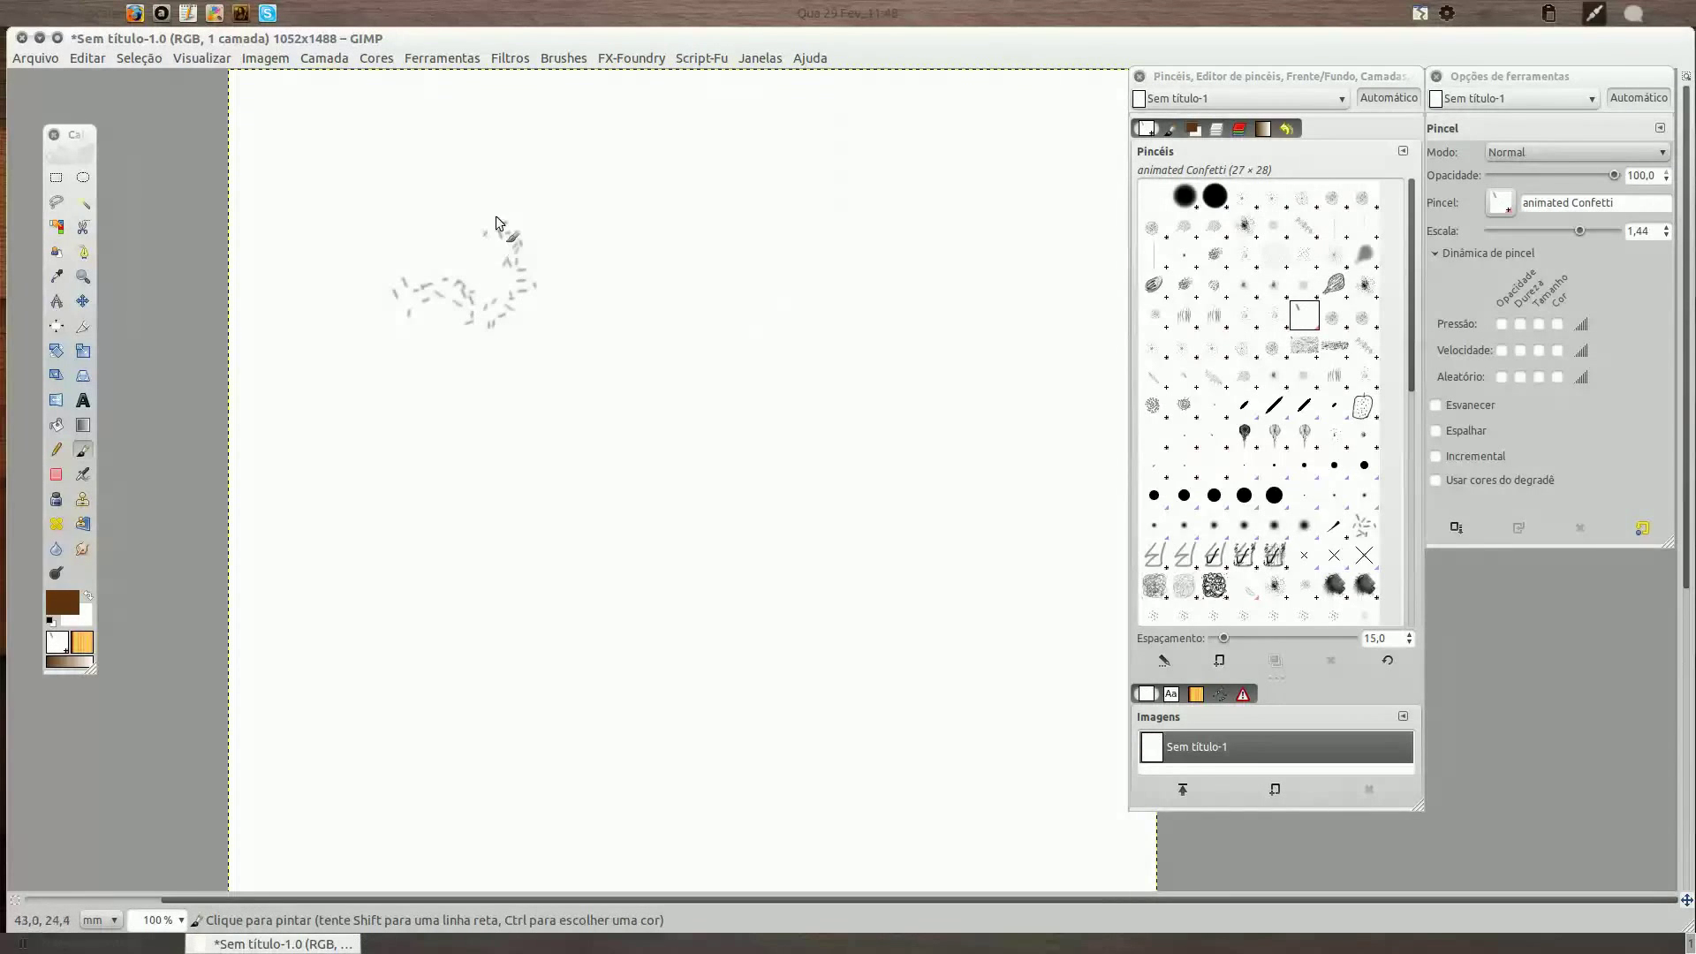
mouse_move(613, 179)
left_mouse_down()
mouse_move(651, 302)
mouse_move(814, 214)
mouse_move(992, 227)
mouse_move(962, 408)
mouse_move(1002, 454)
left_mouse_up()
mouse_move(331, 393)
left_mouse_down()
mouse_move(495, 424)
mouse_move(735, 385)
left_mouse_up()
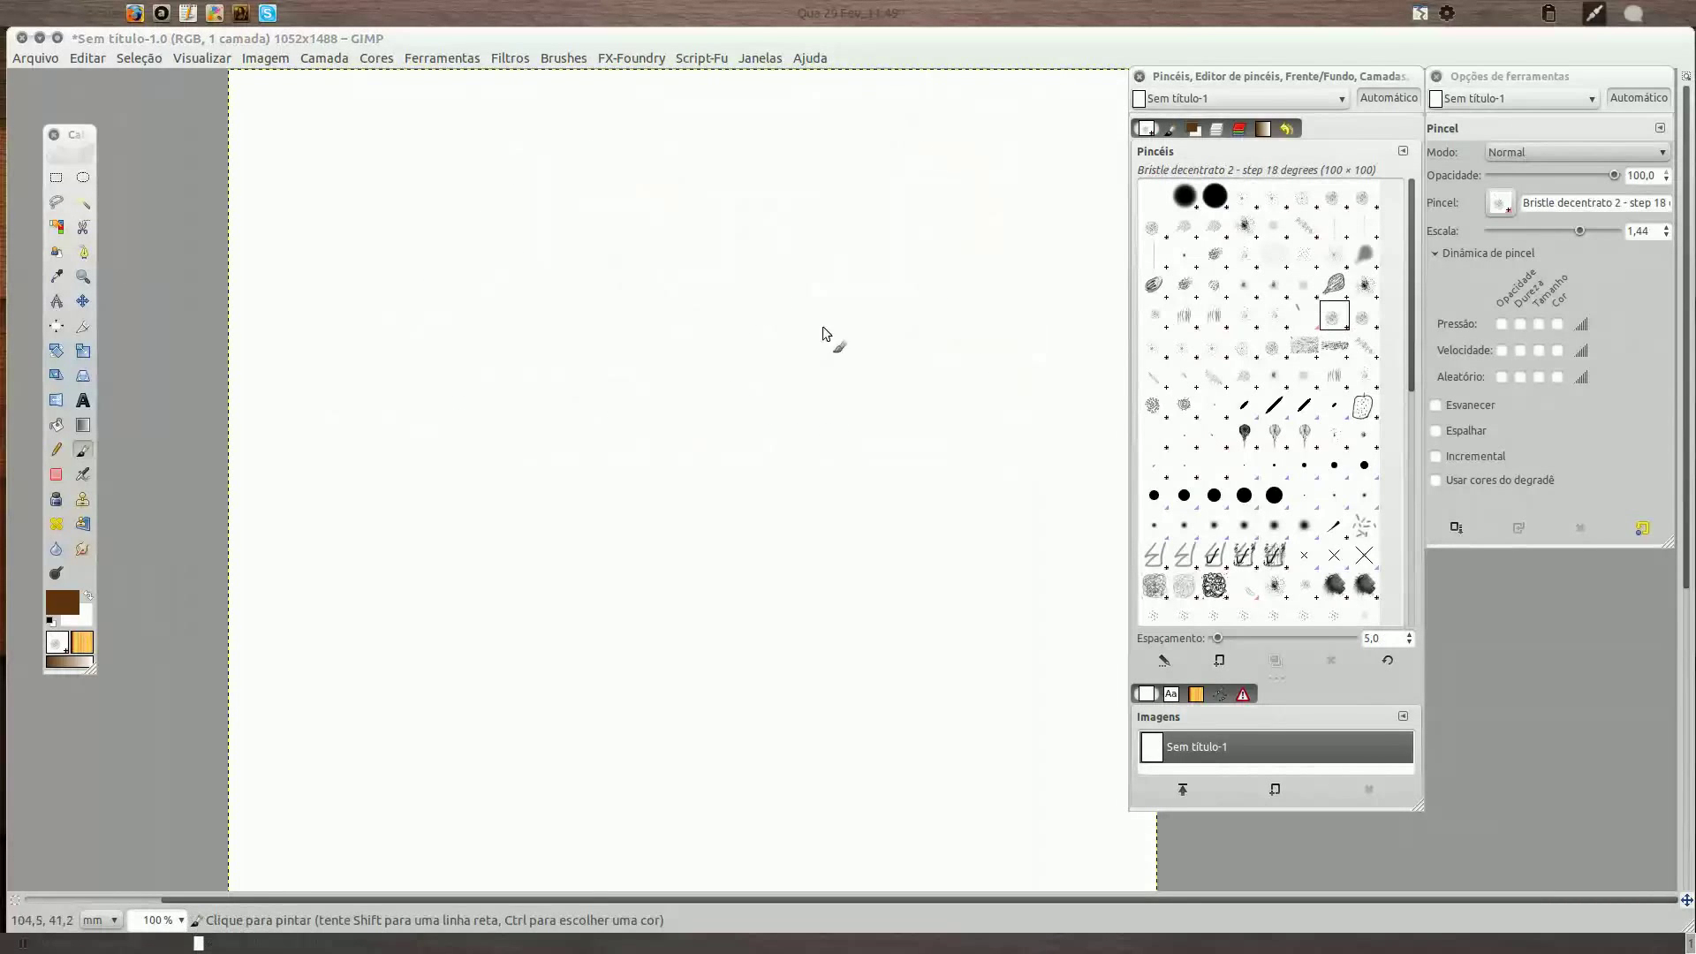
Paint a wavy S-curve and two long horizontal strokes with Bristle decentrato 2.
left_click(420, 203)
left_click_drag(420, 203, 516, 287)
mouse_move(575, 204)
left_mouse_down()
mouse_move(698, 221)
mouse_move(742, 311)
mouse_move(814, 208)
mouse_move(961, 206)
mouse_move(1016, 243)
left_mouse_up()
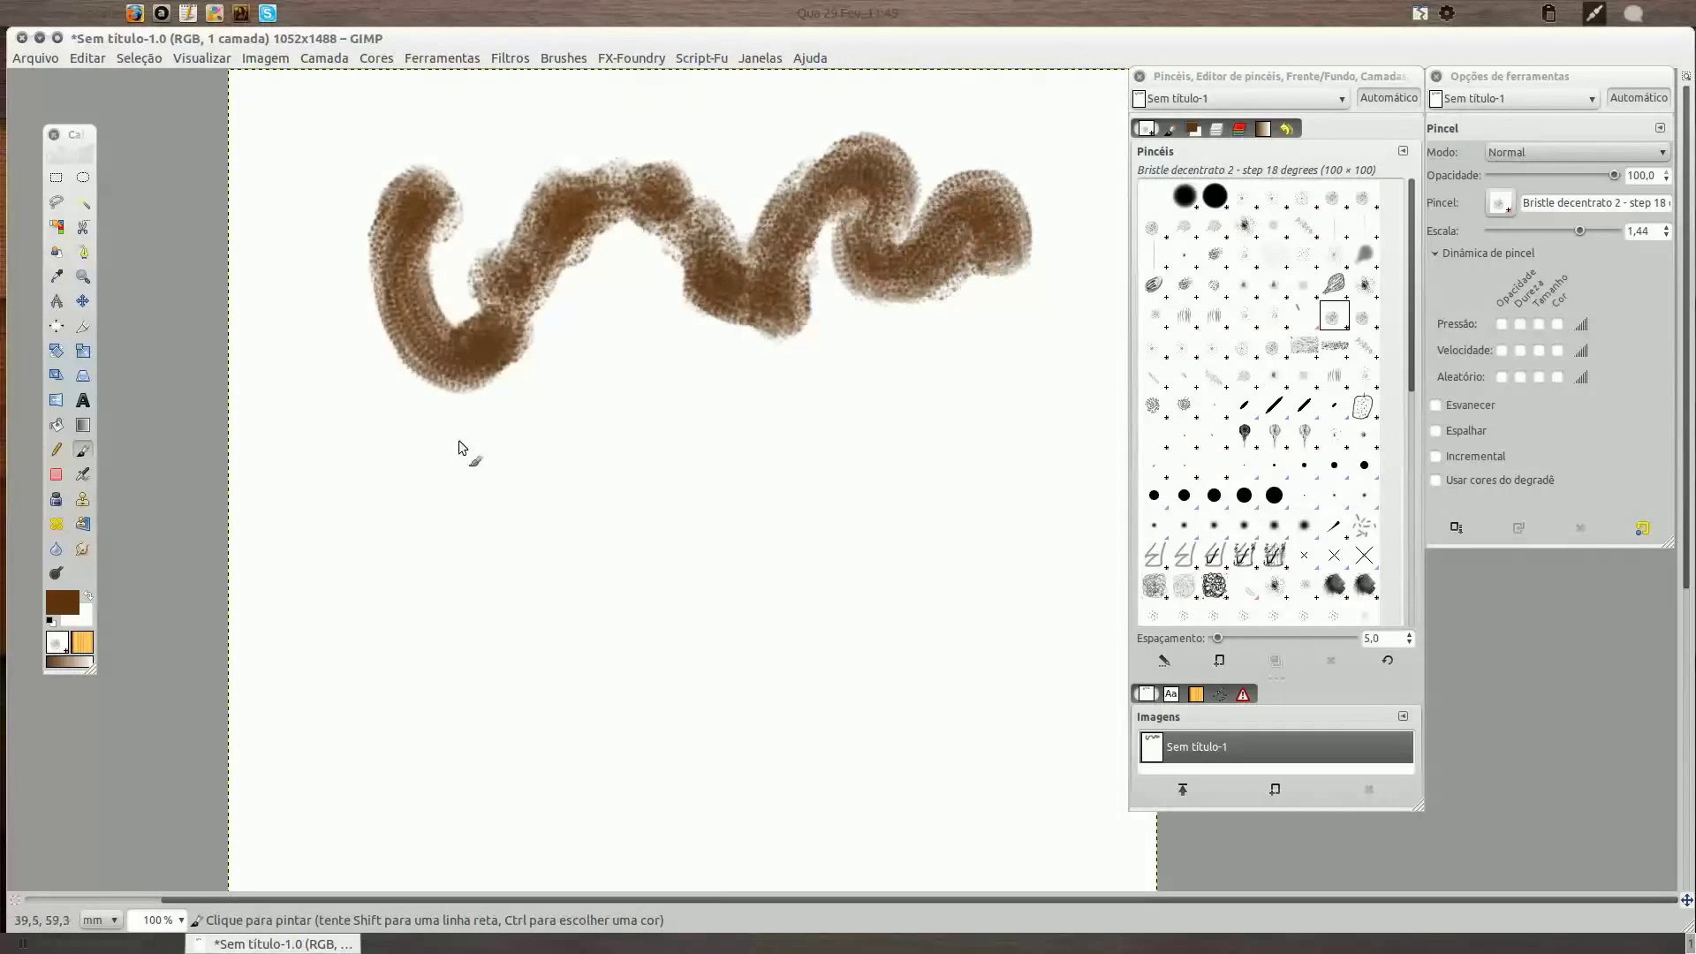
mouse_move(331, 433)
left_mouse_down()
mouse_move(860, 445)
mouse_move(866, 462)
left_mouse_up()
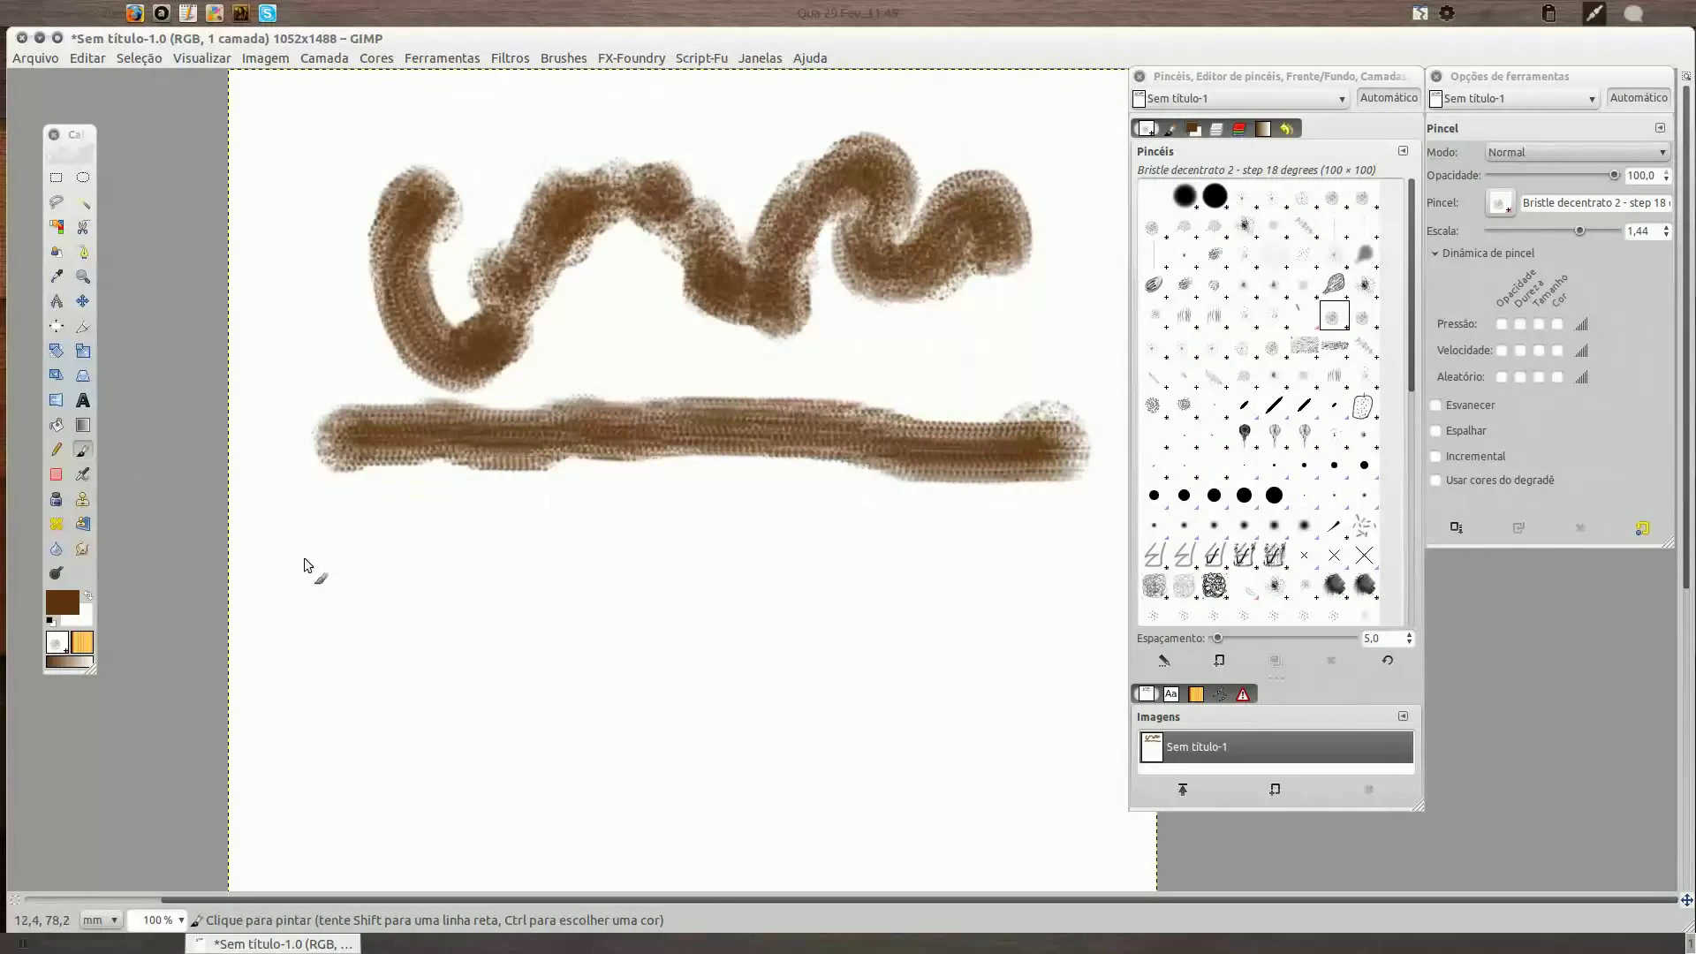
mouse_move(304, 559)
left_mouse_down()
mouse_move(787, 543)
mouse_move(989, 560)
left_mouse_up()
Add three vertical strokes and an arch at lower left, then clear the canvas.
mouse_move(415, 635)
left_mouse_down()
mouse_move(394, 611)
mouse_move(380, 821)
left_mouse_up()
left_click_drag(443, 685, 484, 802)
left_click_drag(530, 715, 548, 787)
left_click_drag(609, 645, 627, 735)
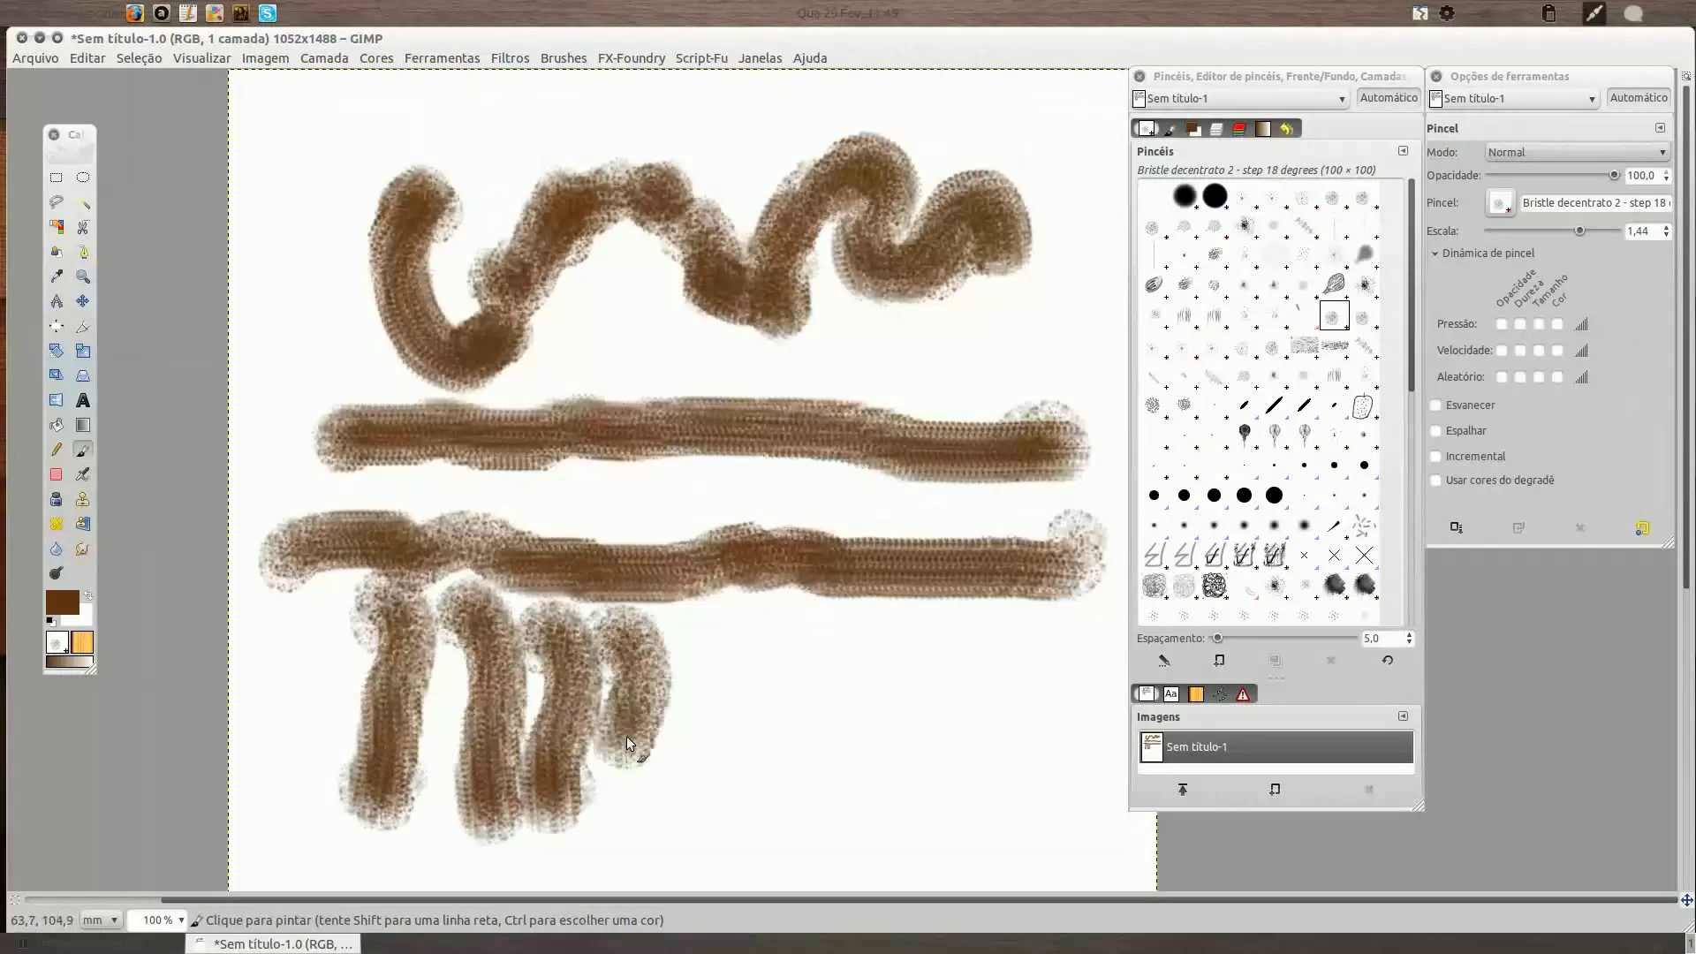
key("Delete")
Test Bristle decentrato 3 - xtilt with three vertical and three horizontal brown strokes.
left_click(1363, 315)
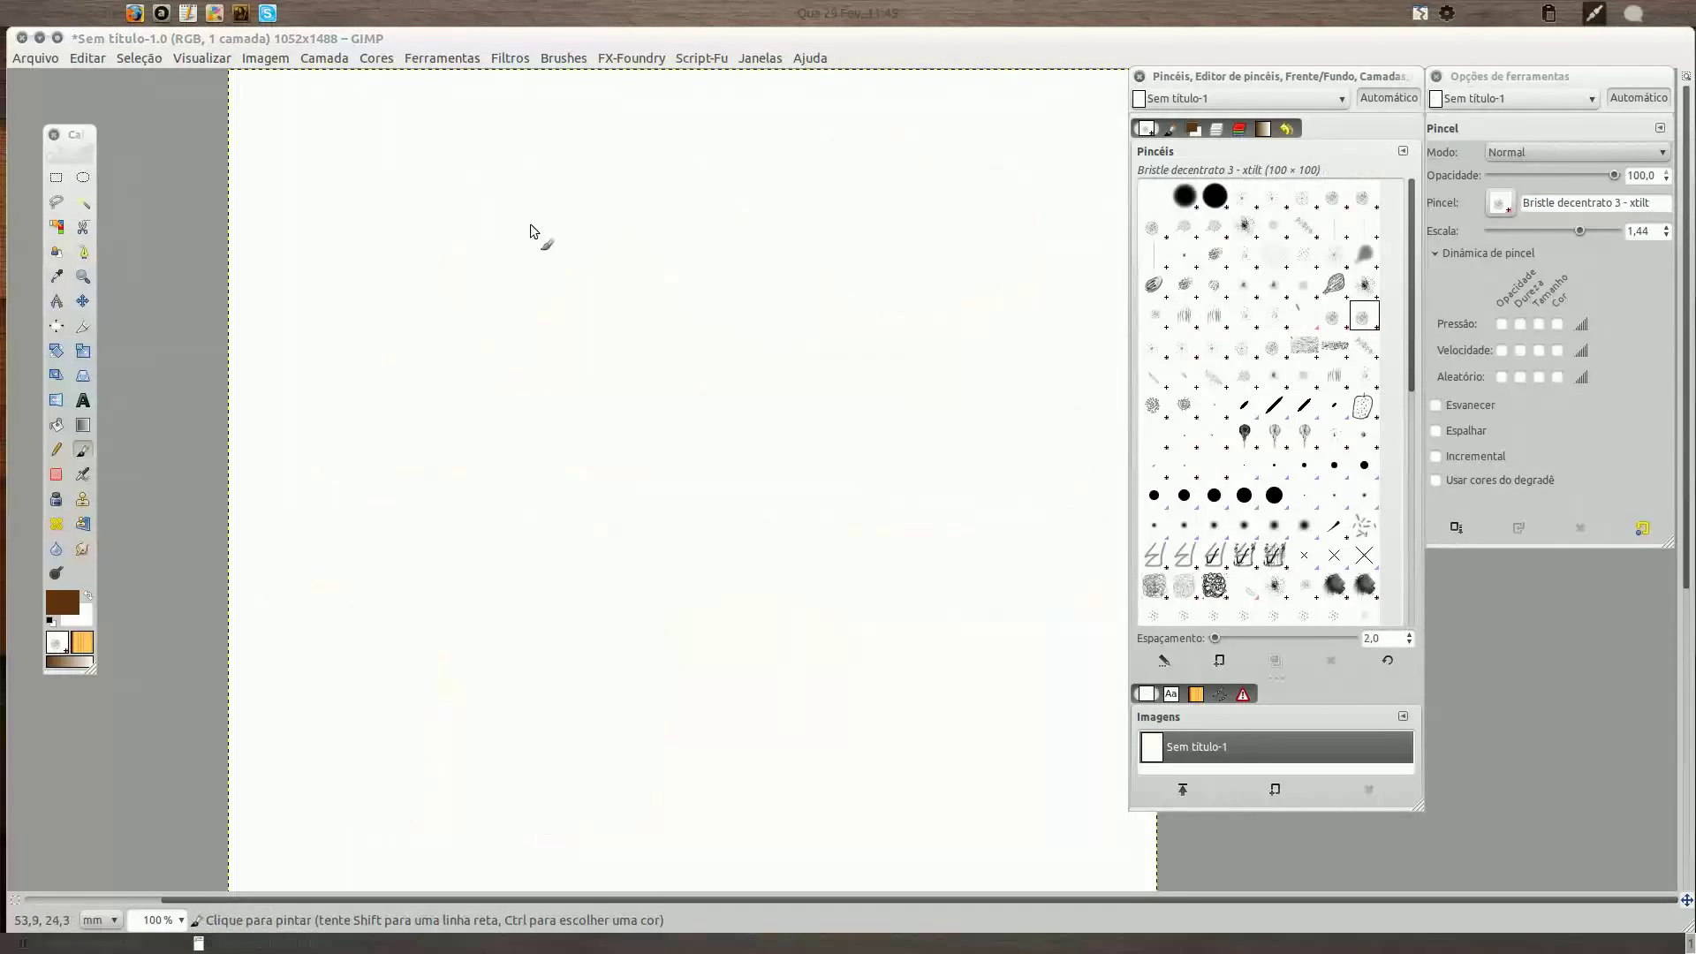
left_click(347, 136)
left_click_drag(347, 136, 362, 389)
left_click_drag(452, 97, 454, 375)
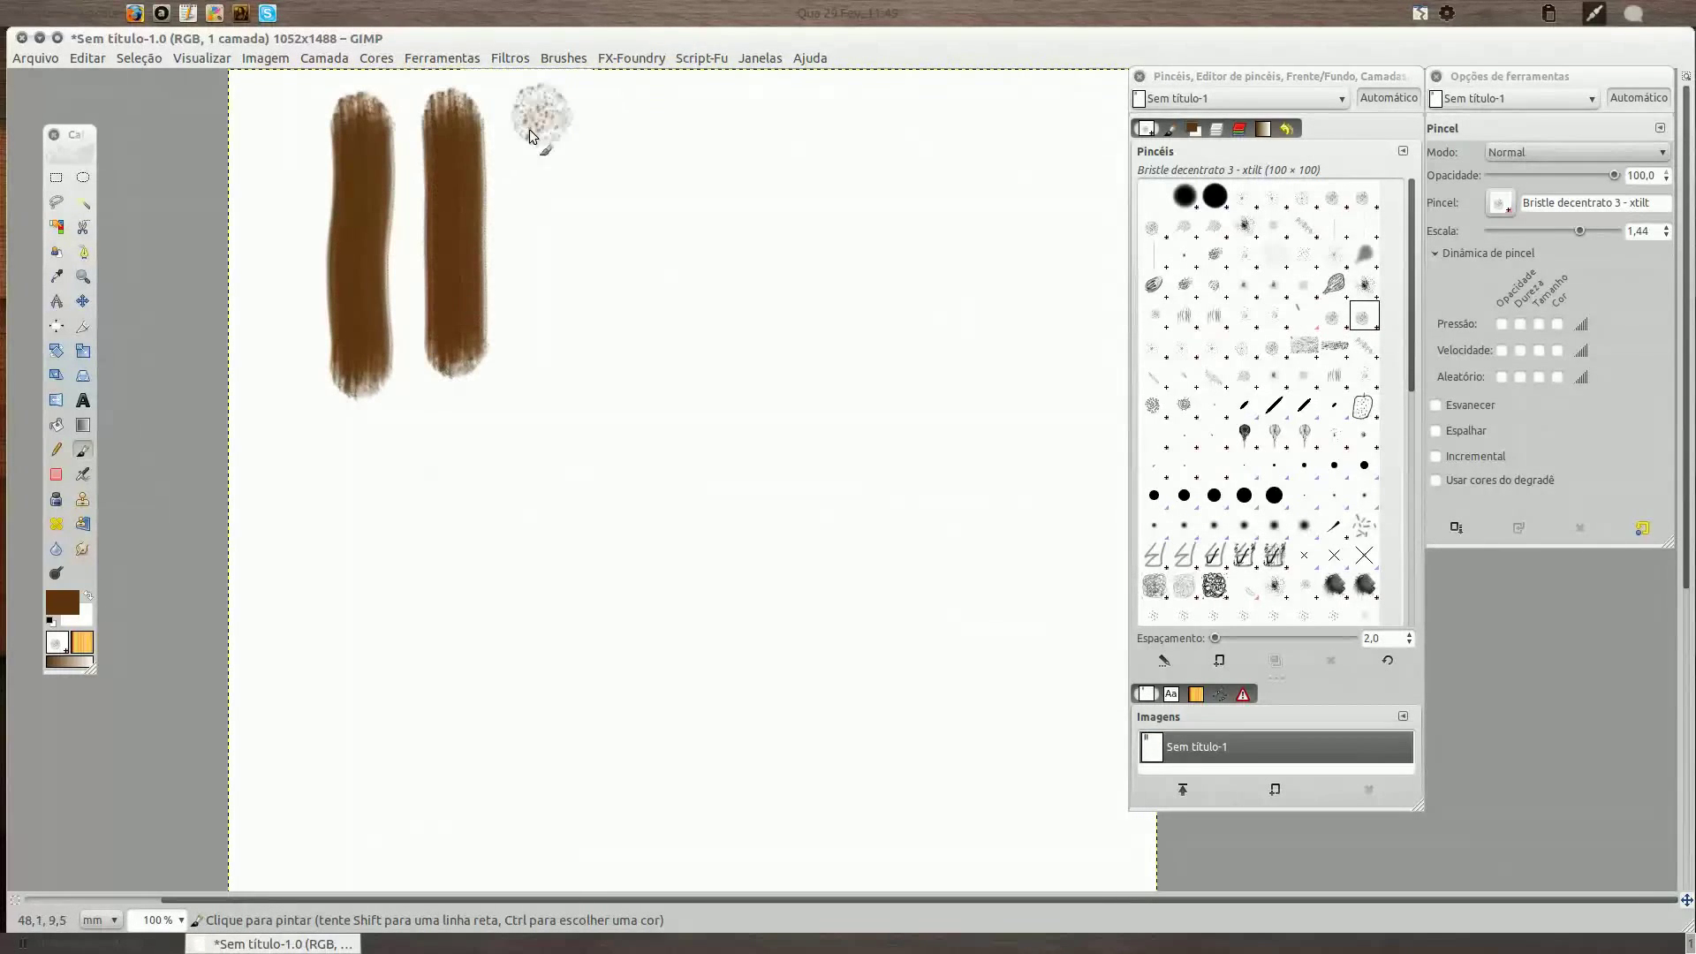
left_click_drag(528, 129, 543, 366)
left_click(632, 140)
left_click_drag(632, 140, 1072, 129)
left_click_drag(622, 225, 1104, 203)
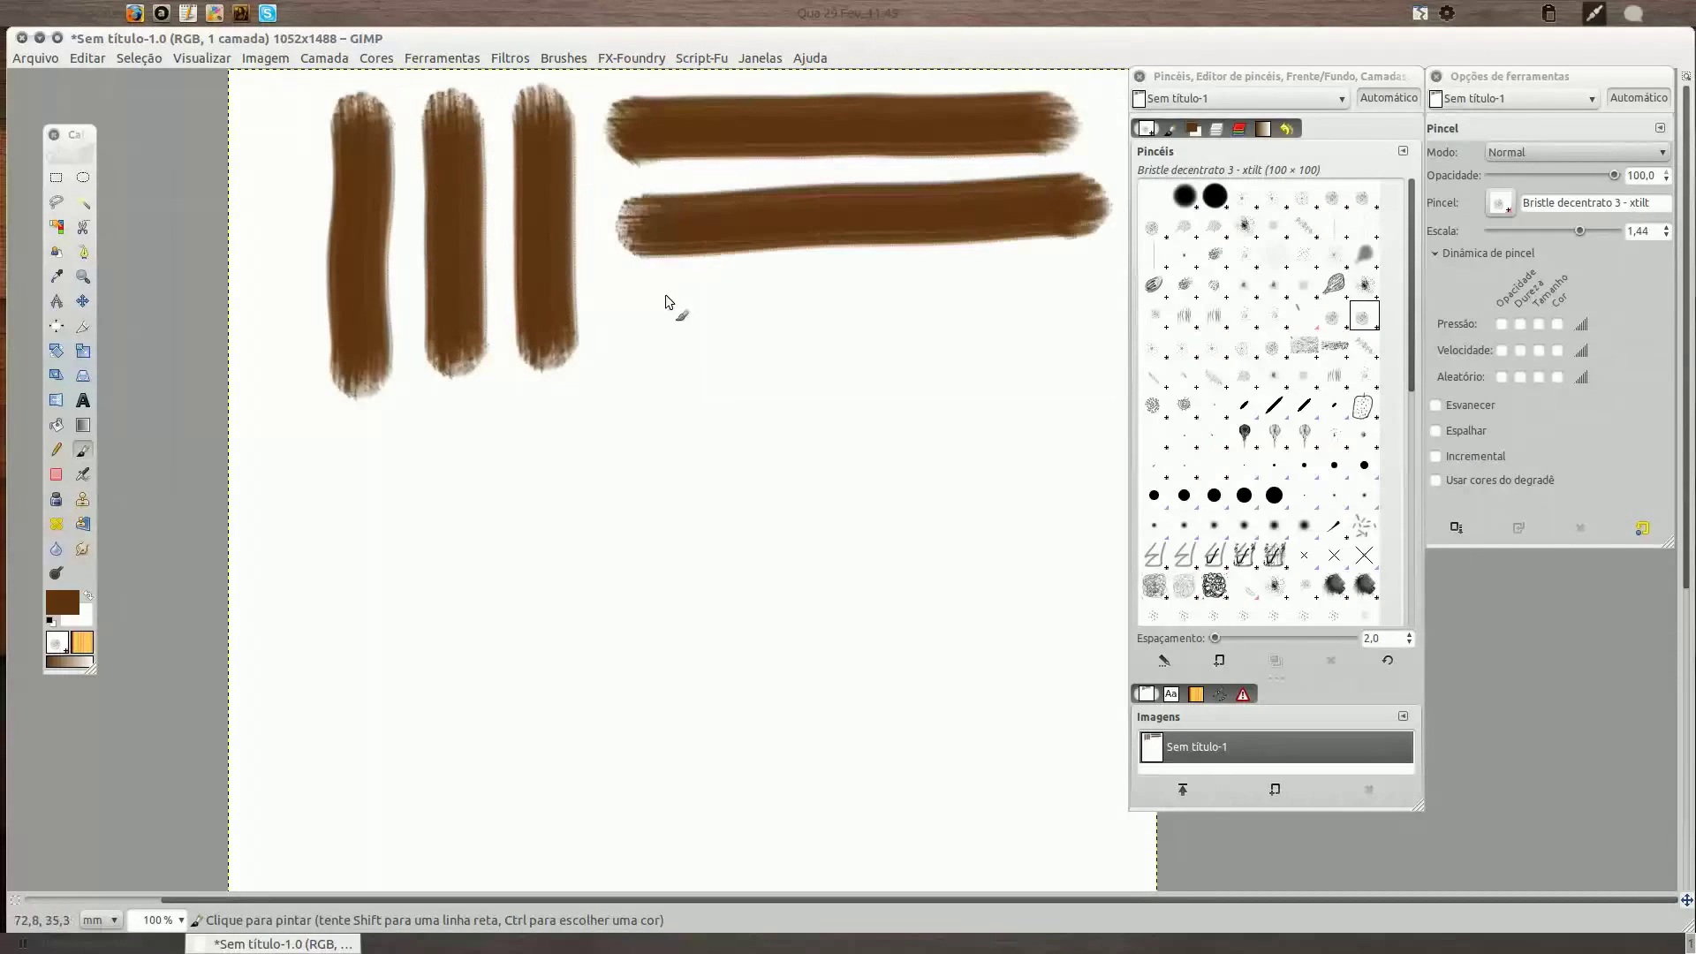
left_click_drag(672, 302, 1051, 282)
Paint four stacked horizontal strokes with the Bristle decentrato 4 - angular brush.
left_click(1153, 344)
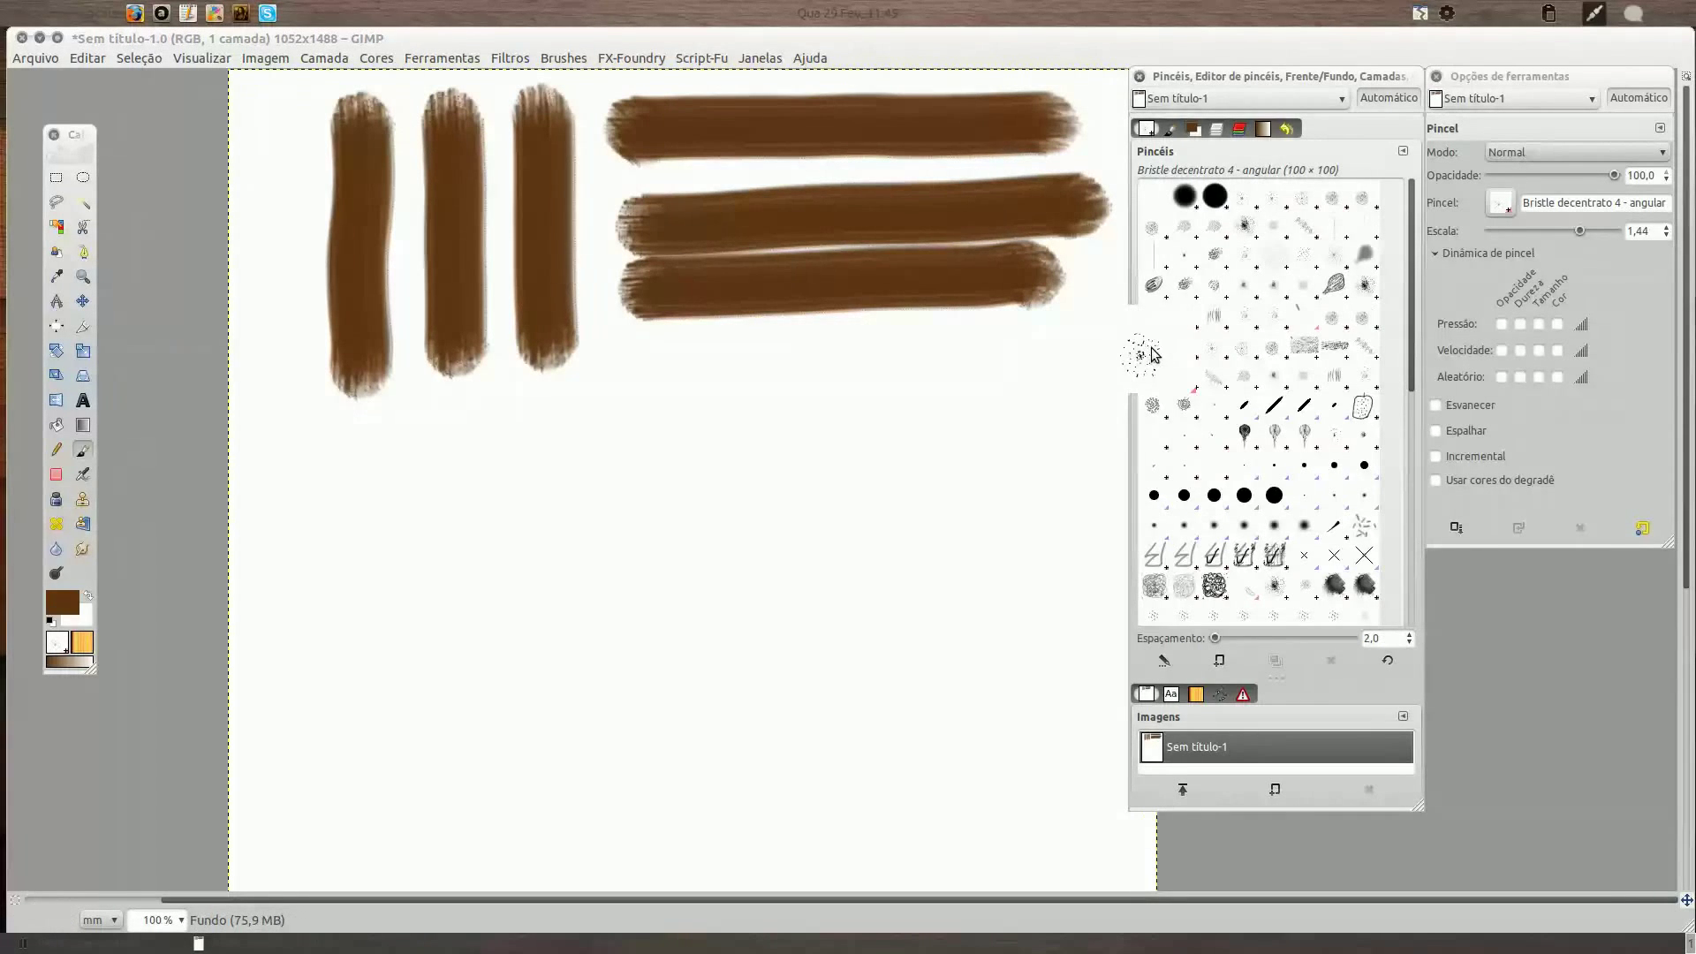
left_click_drag(303, 409, 560, 424)
left_click_drag(242, 481, 653, 503)
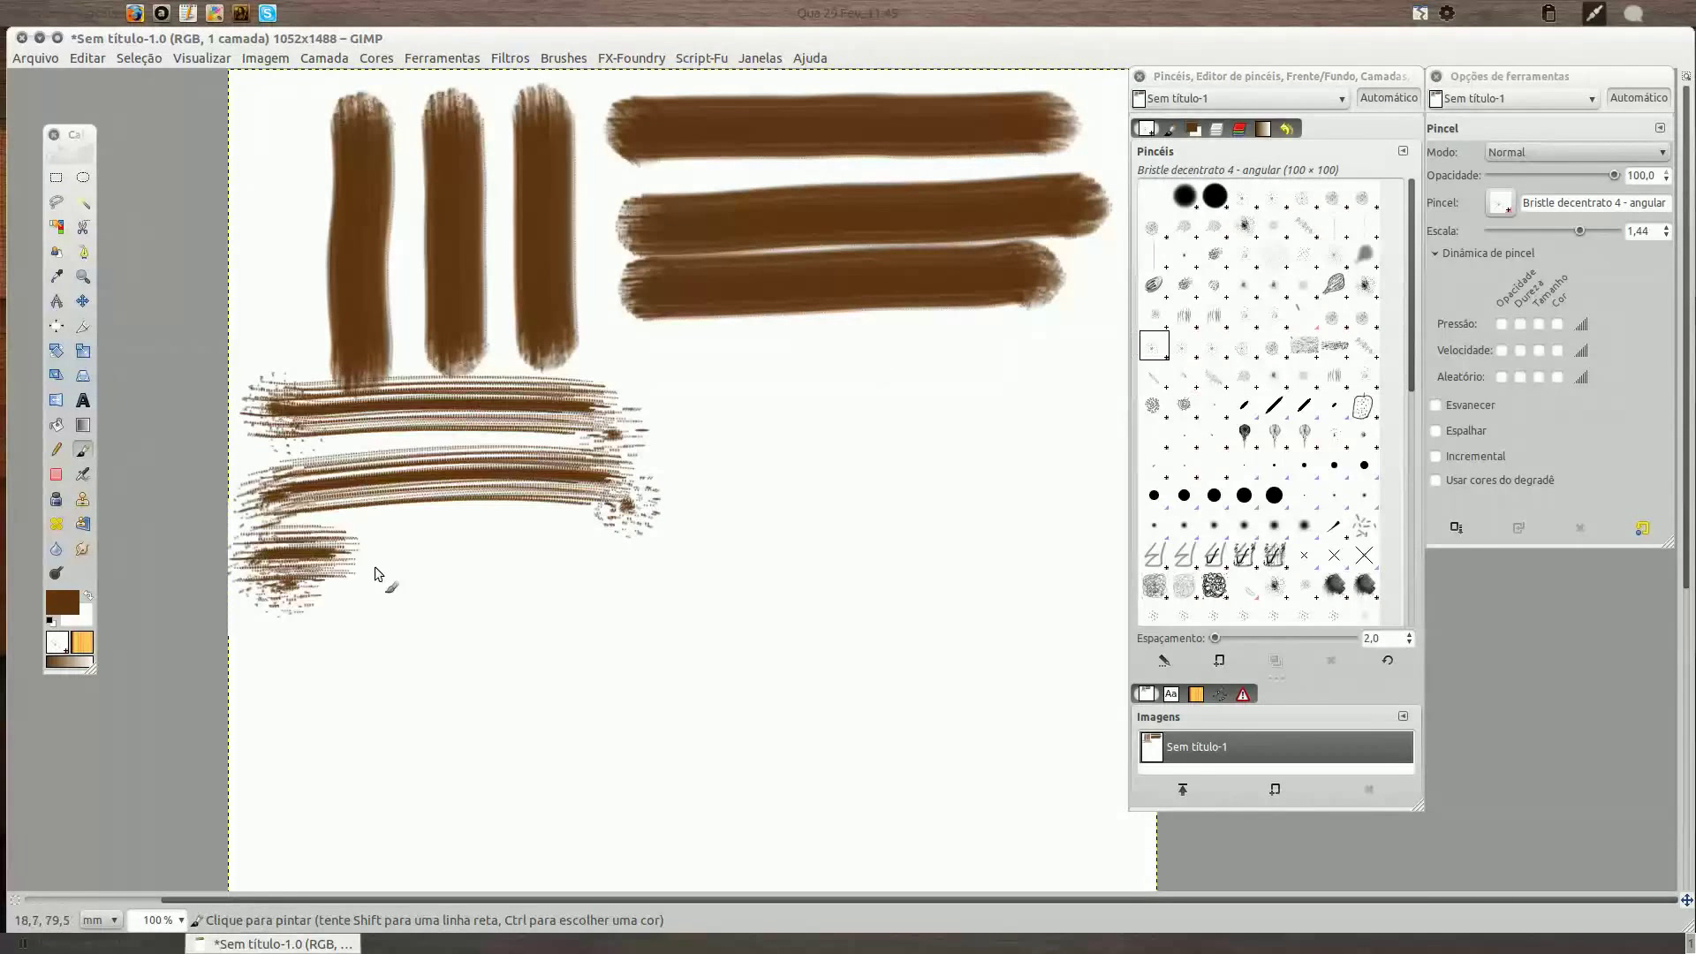
left_click_drag(234, 556, 609, 579)
left_click_drag(269, 622, 539, 634)
Add four vertical bristle strokes at the centre, then clear the canvas.
left_click_drag(706, 362, 716, 680)
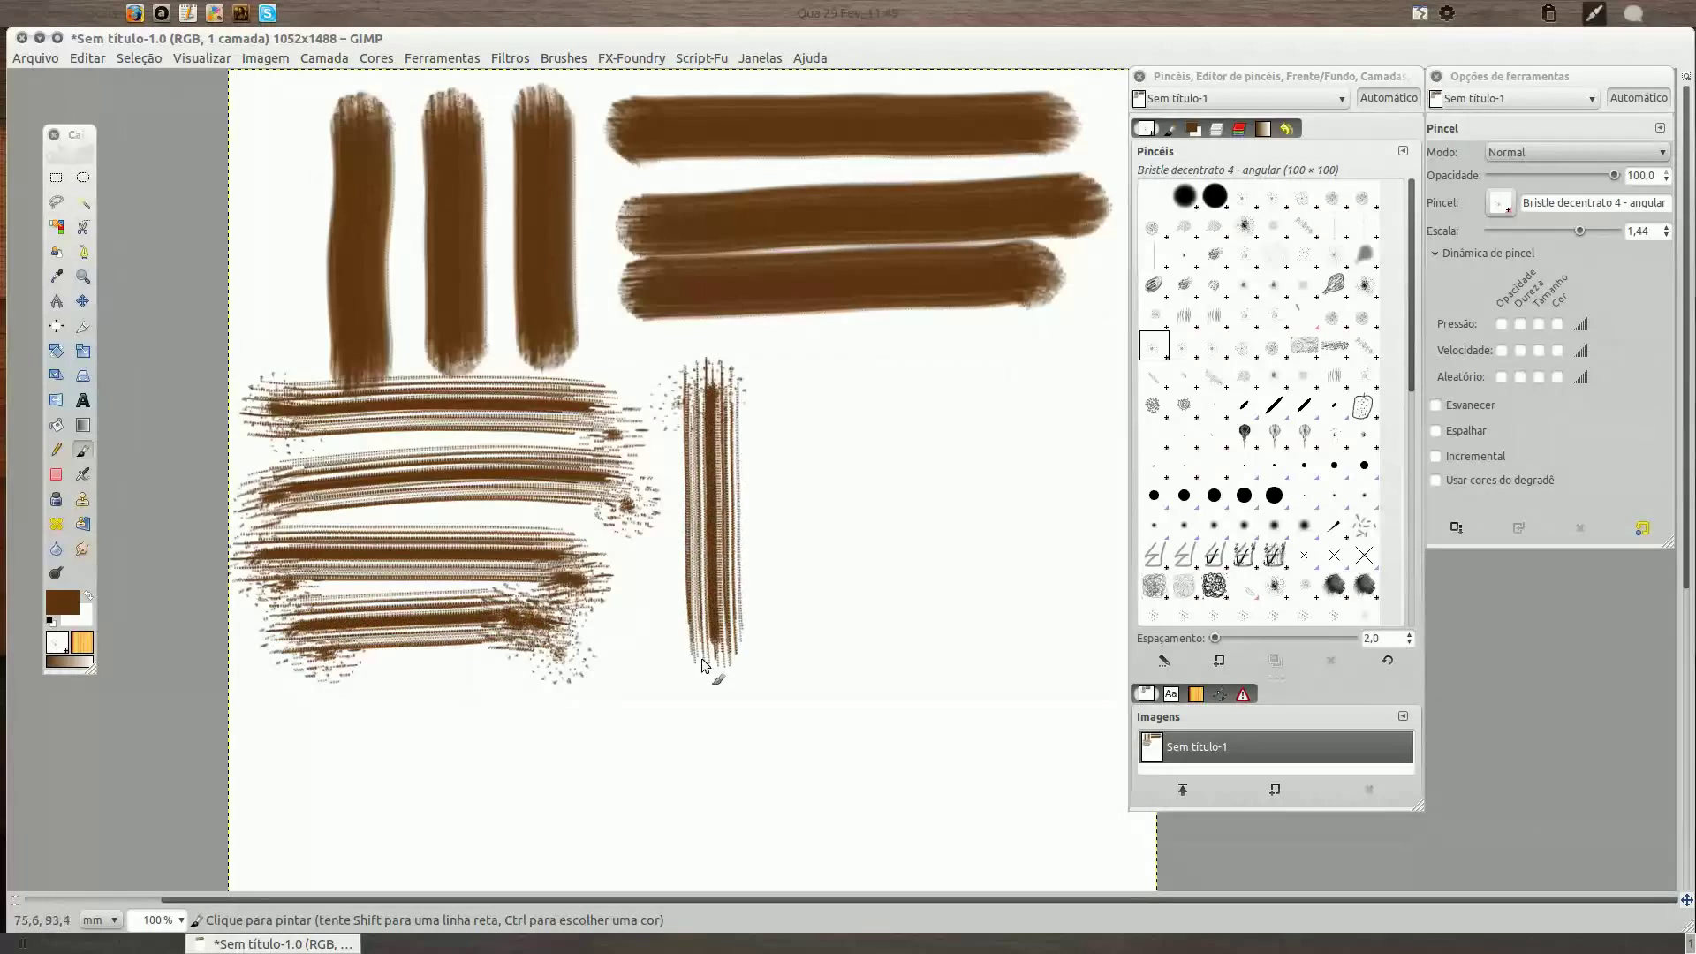
left_click_drag(800, 353, 808, 678)
mouse_move(861, 385)
left_mouse_down()
mouse_move(876, 395)
mouse_move(888, 689)
left_mouse_up()
left_click_drag(979, 422, 967, 675)
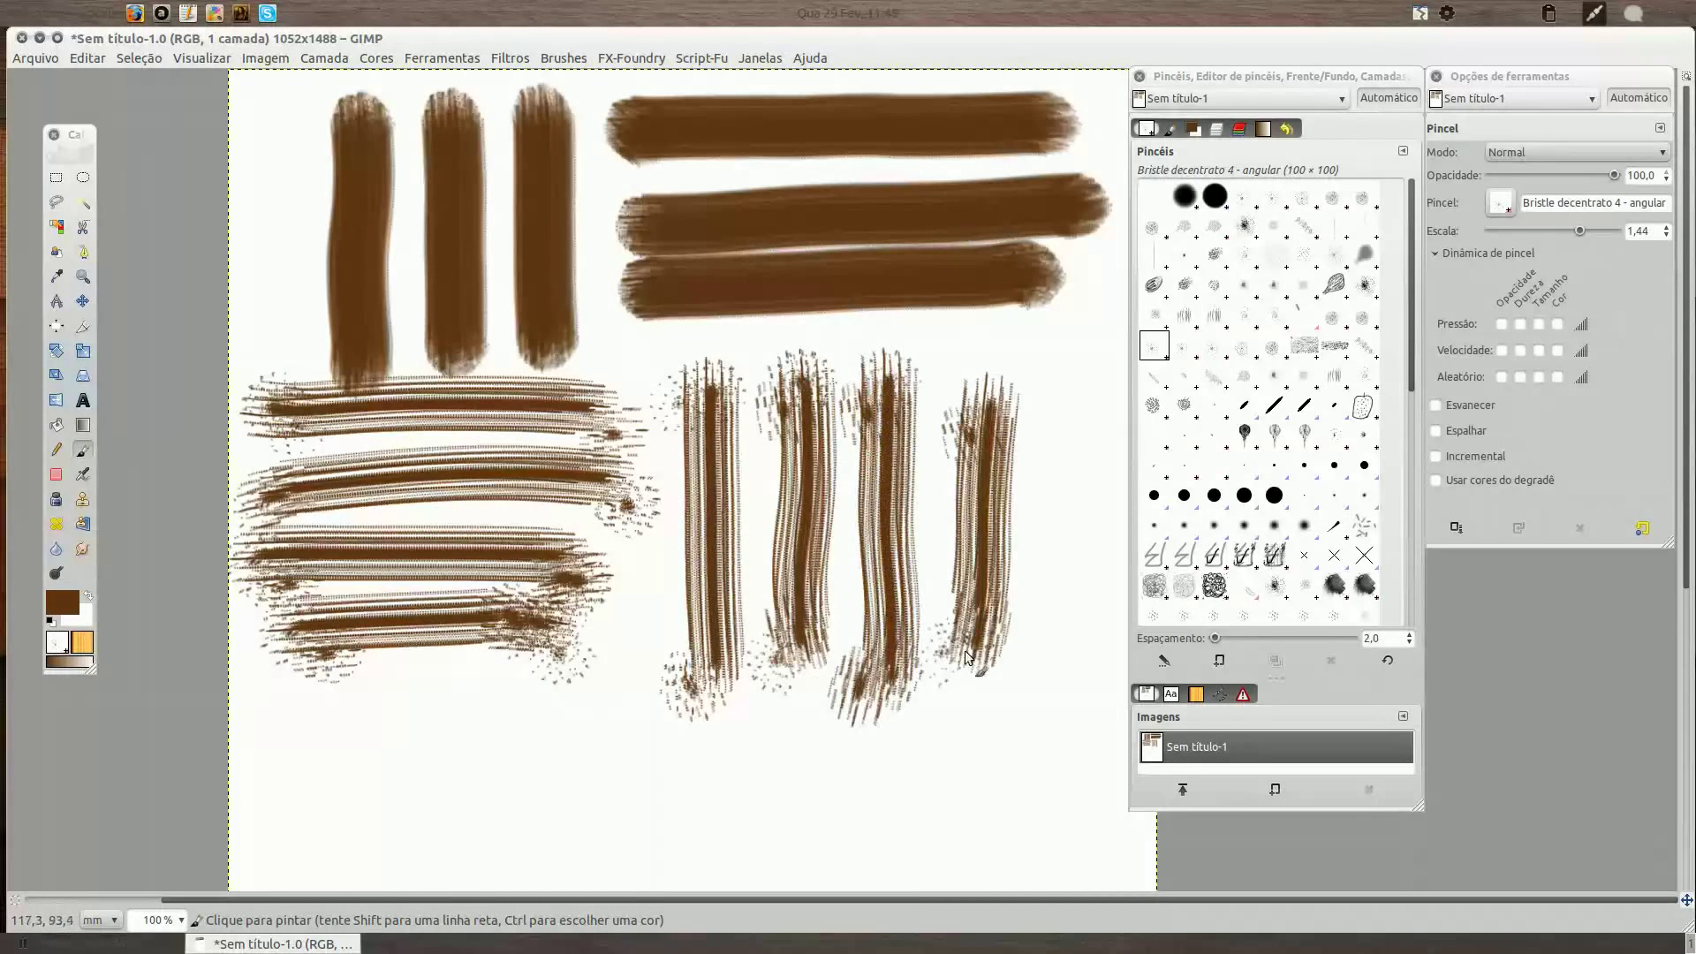
key("Delete")
Paint a brown bristle ellipse with curled loops below, then clear it.
left_click_drag(784, 241, 777, 265)
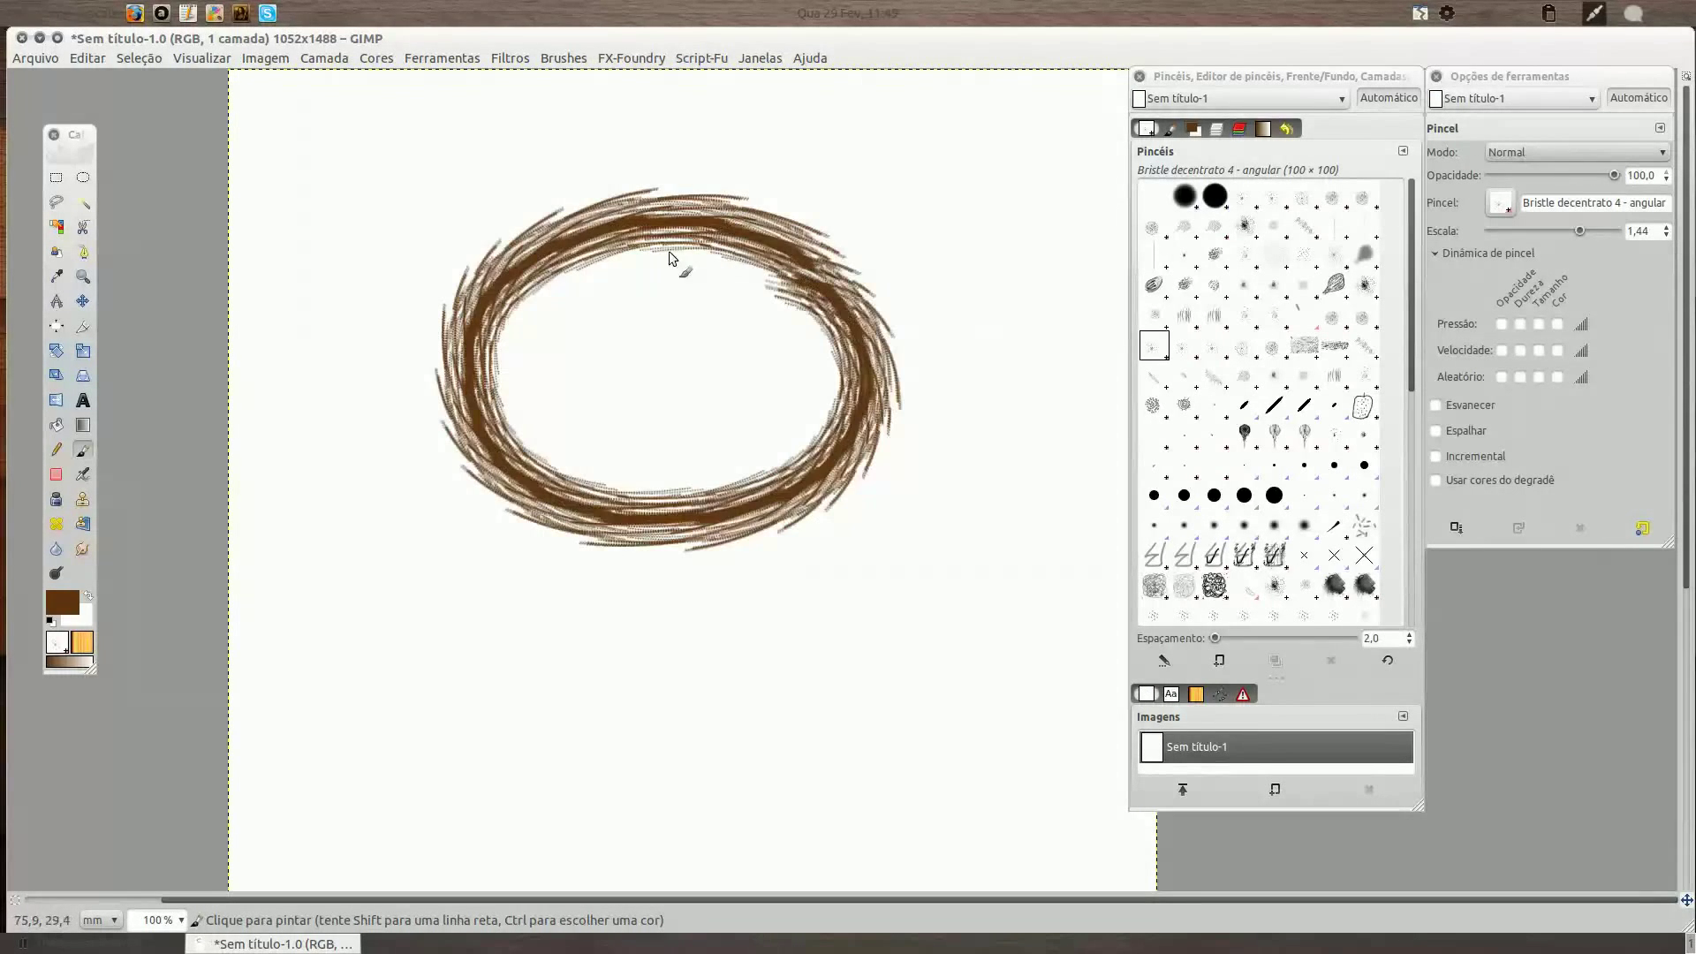
mouse_move(468, 609)
left_mouse_down()
mouse_move(465, 422)
mouse_move(1063, 352)
left_mouse_up()
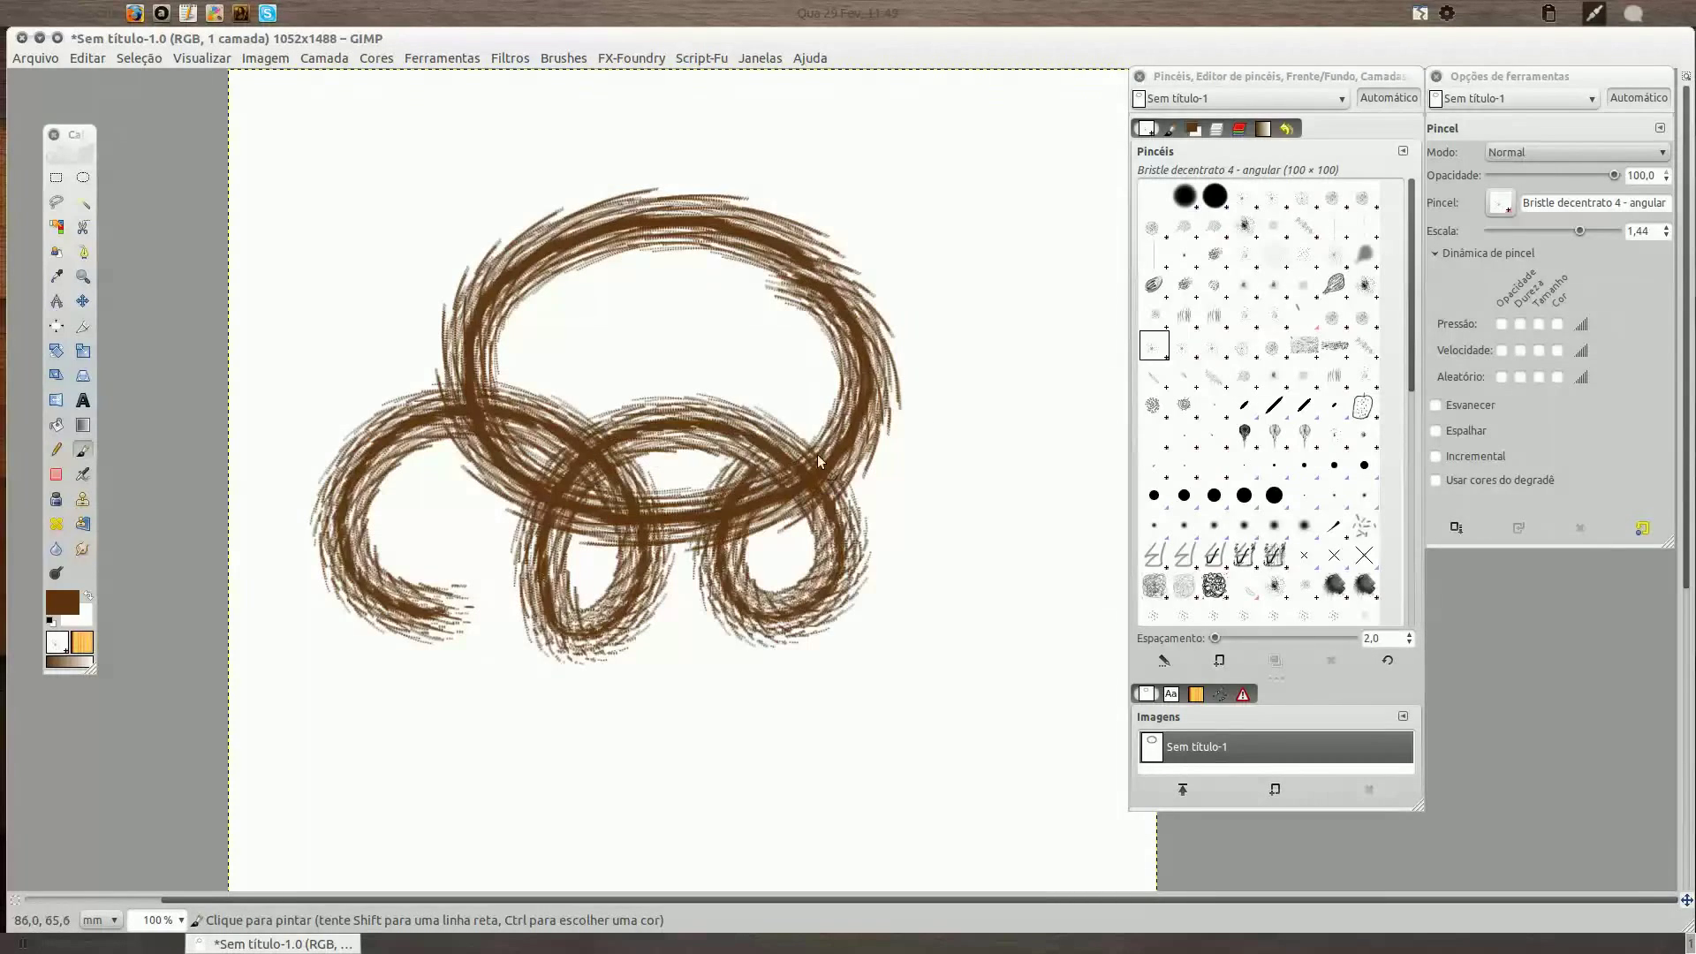
key("Delete")
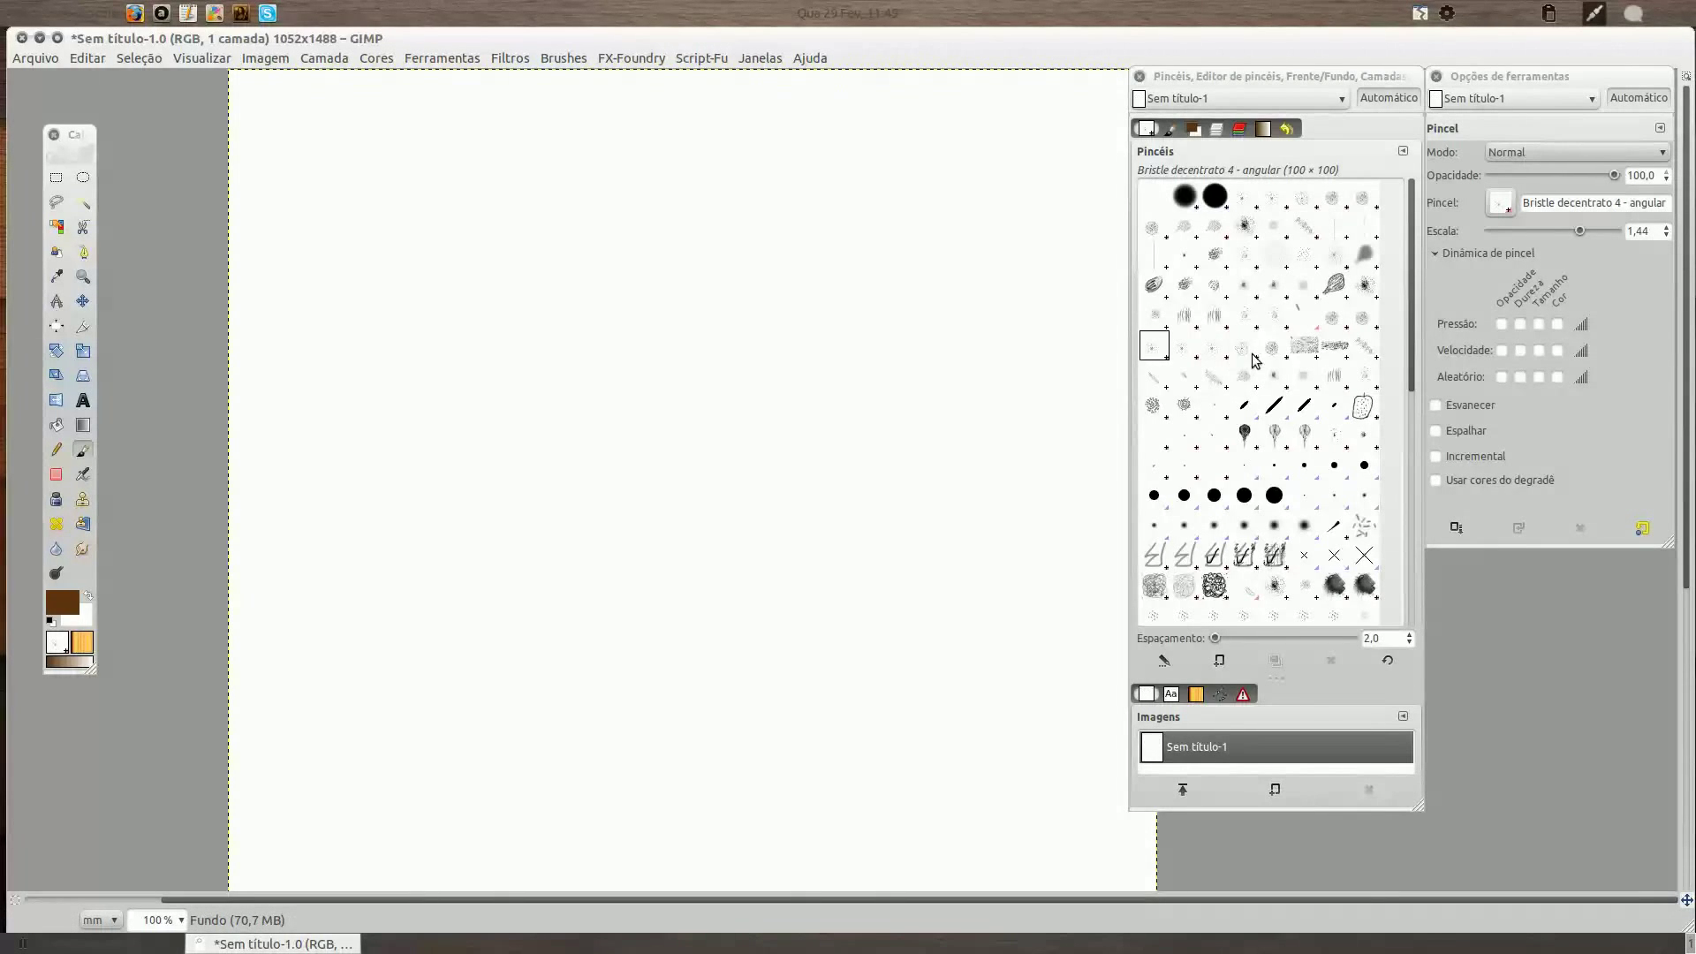
Paint a double-loop stroke and two horizontal bands with Bristle decentrato 5 - pressure.
left_click(1244, 347)
mouse_move(240, 270)
left_mouse_down()
mouse_move(978, 258)
mouse_move(976, 345)
left_mouse_up()
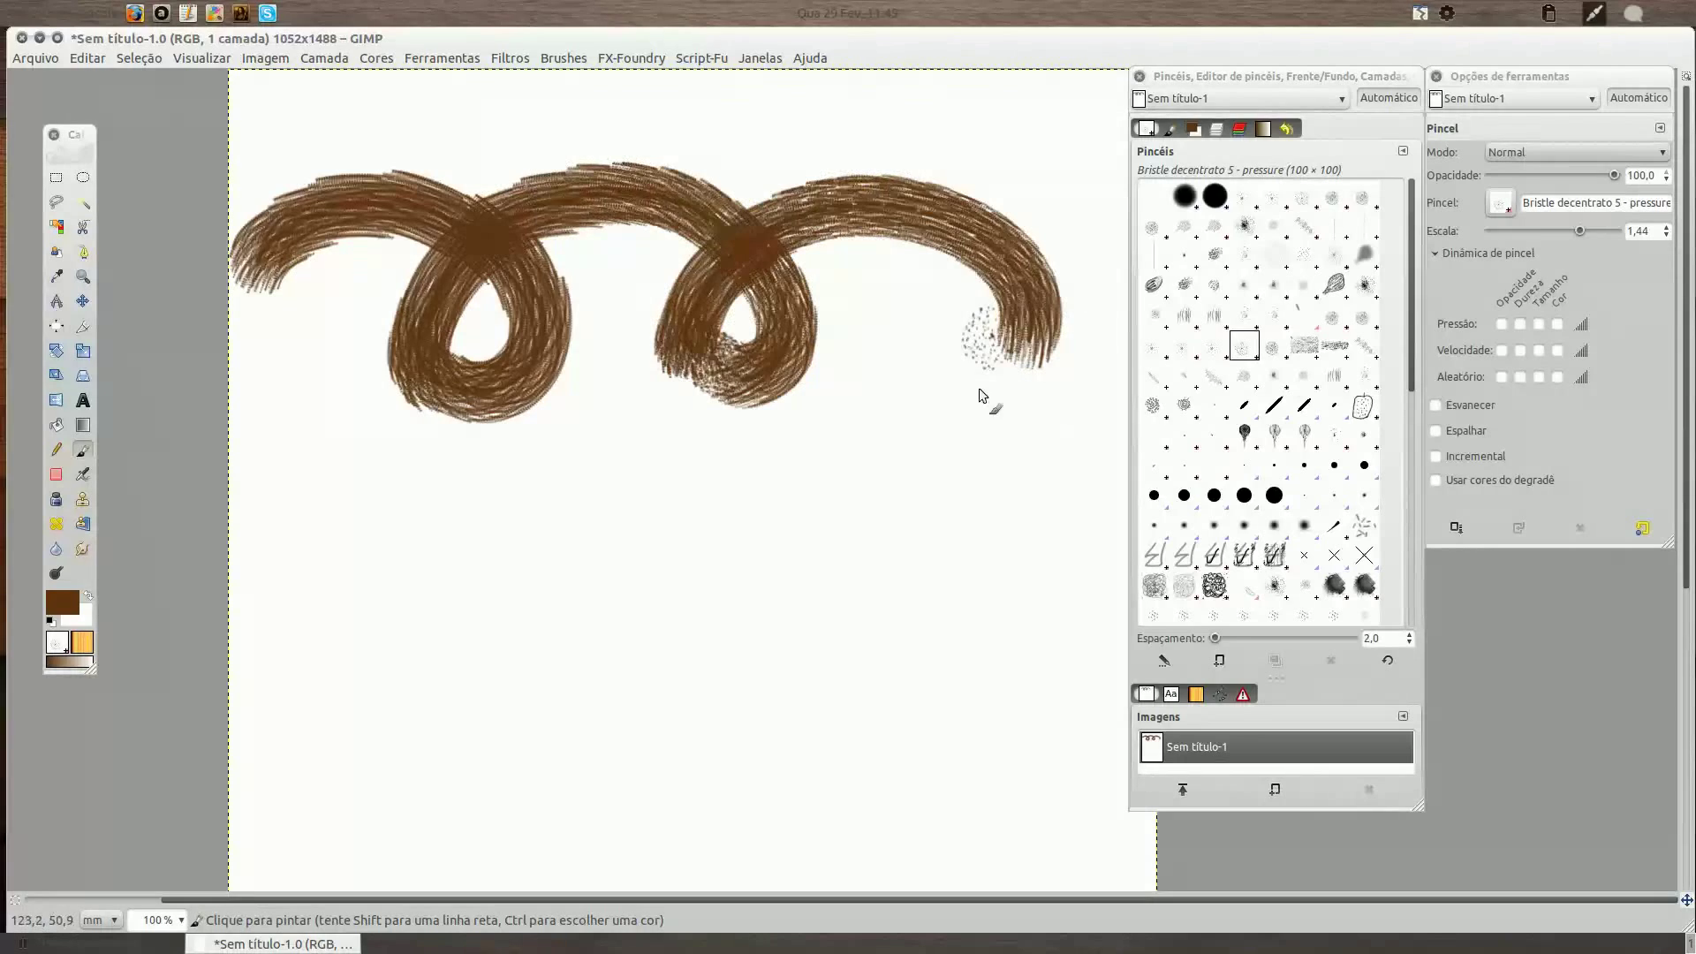
left_click(328, 463)
left_click(986, 464, "shift")
left_click_drag(393, 565, 1000, 565)
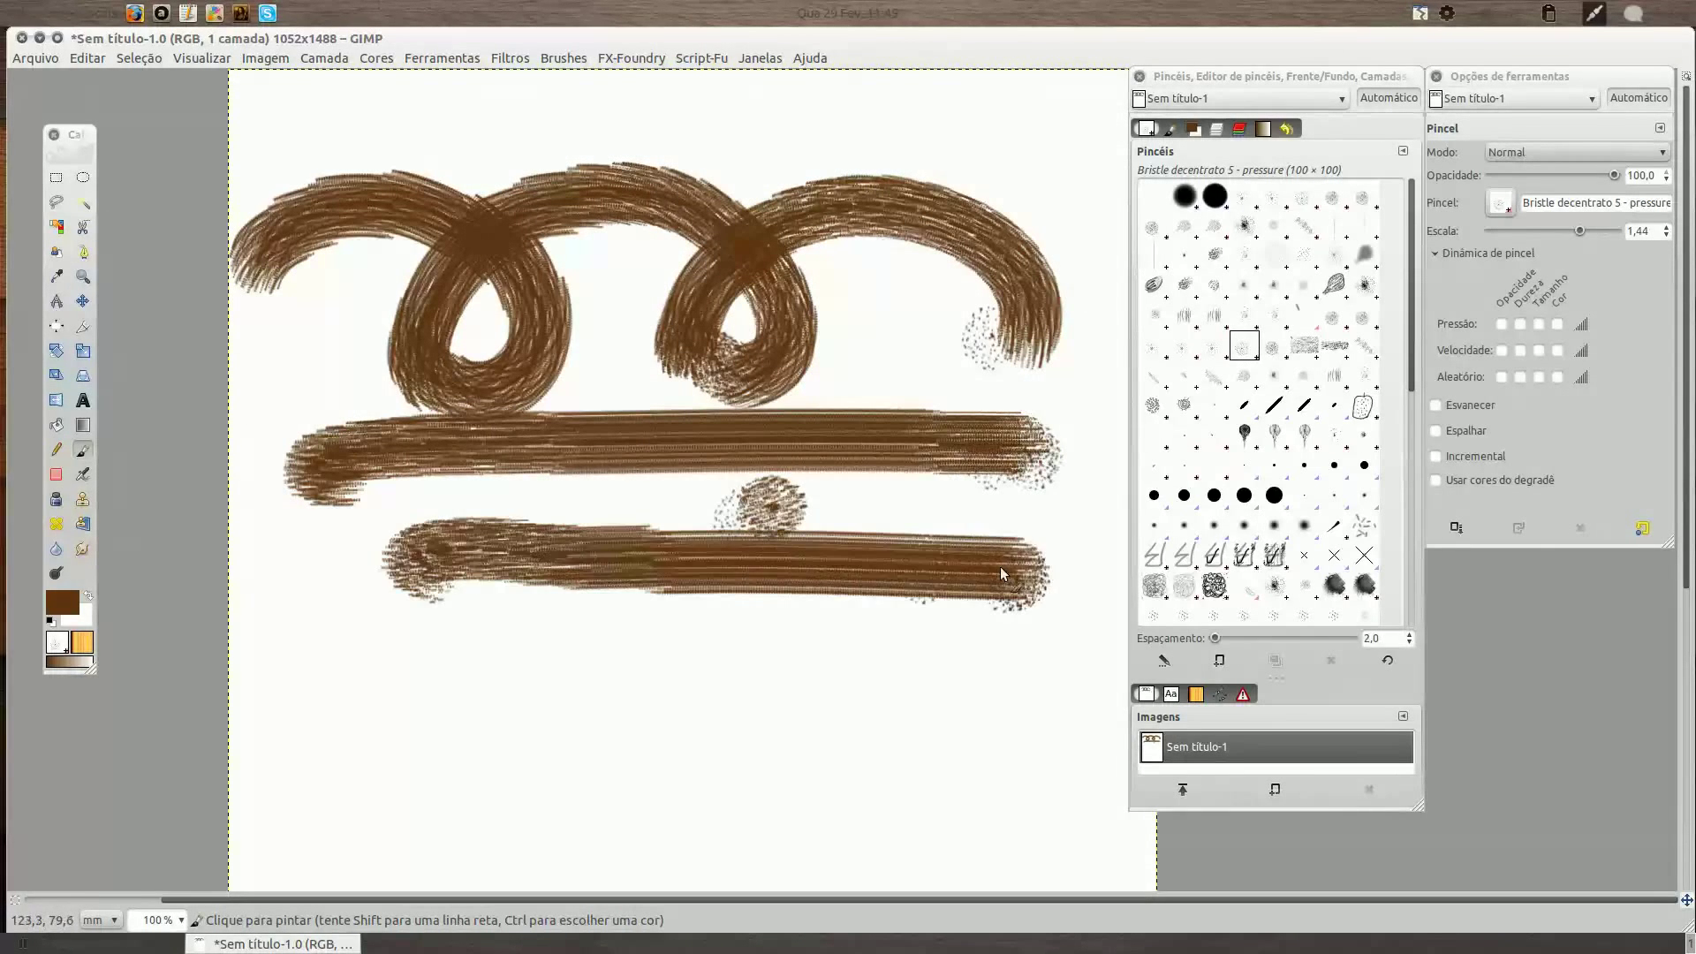
Test Bristle horizontal grande with blocky strokes, raising spacing to 4,9 then 11,3.
key("Delete")
left_click(1305, 347)
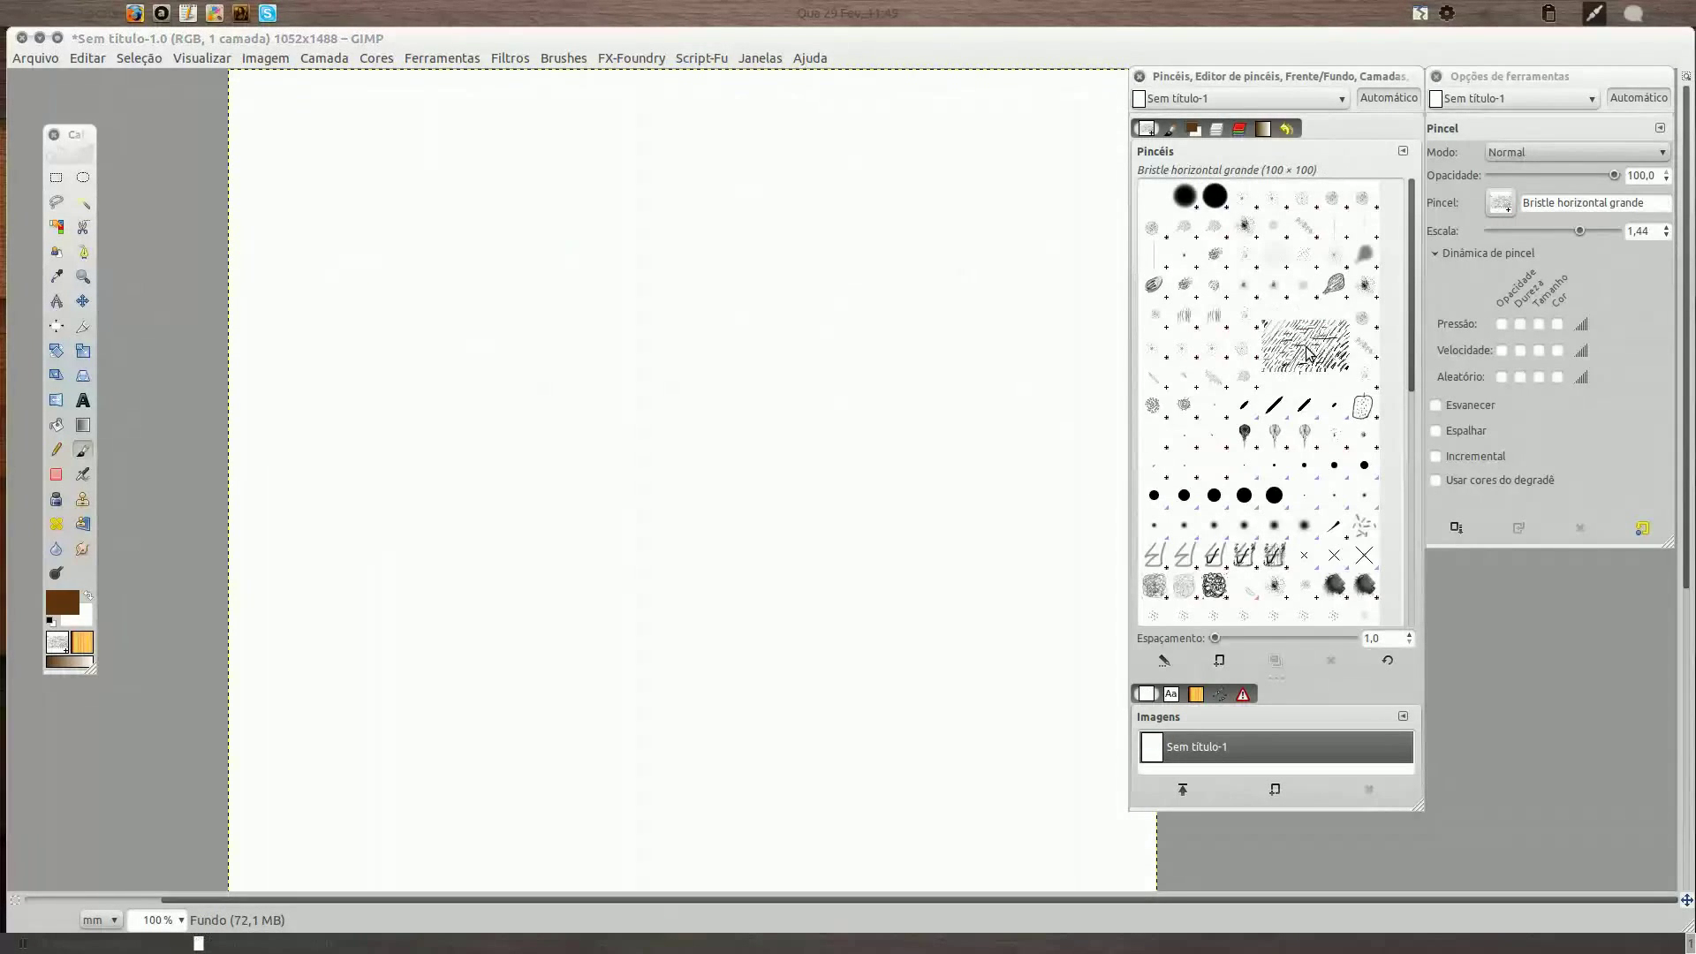
mouse_move(349, 185)
left_mouse_down()
mouse_move(383, 262)
mouse_move(538, 302)
mouse_move(670, 258)
mouse_move(887, 236)
mouse_move(874, 371)
mouse_move(920, 478)
mouse_move(980, 494)
left_mouse_up()
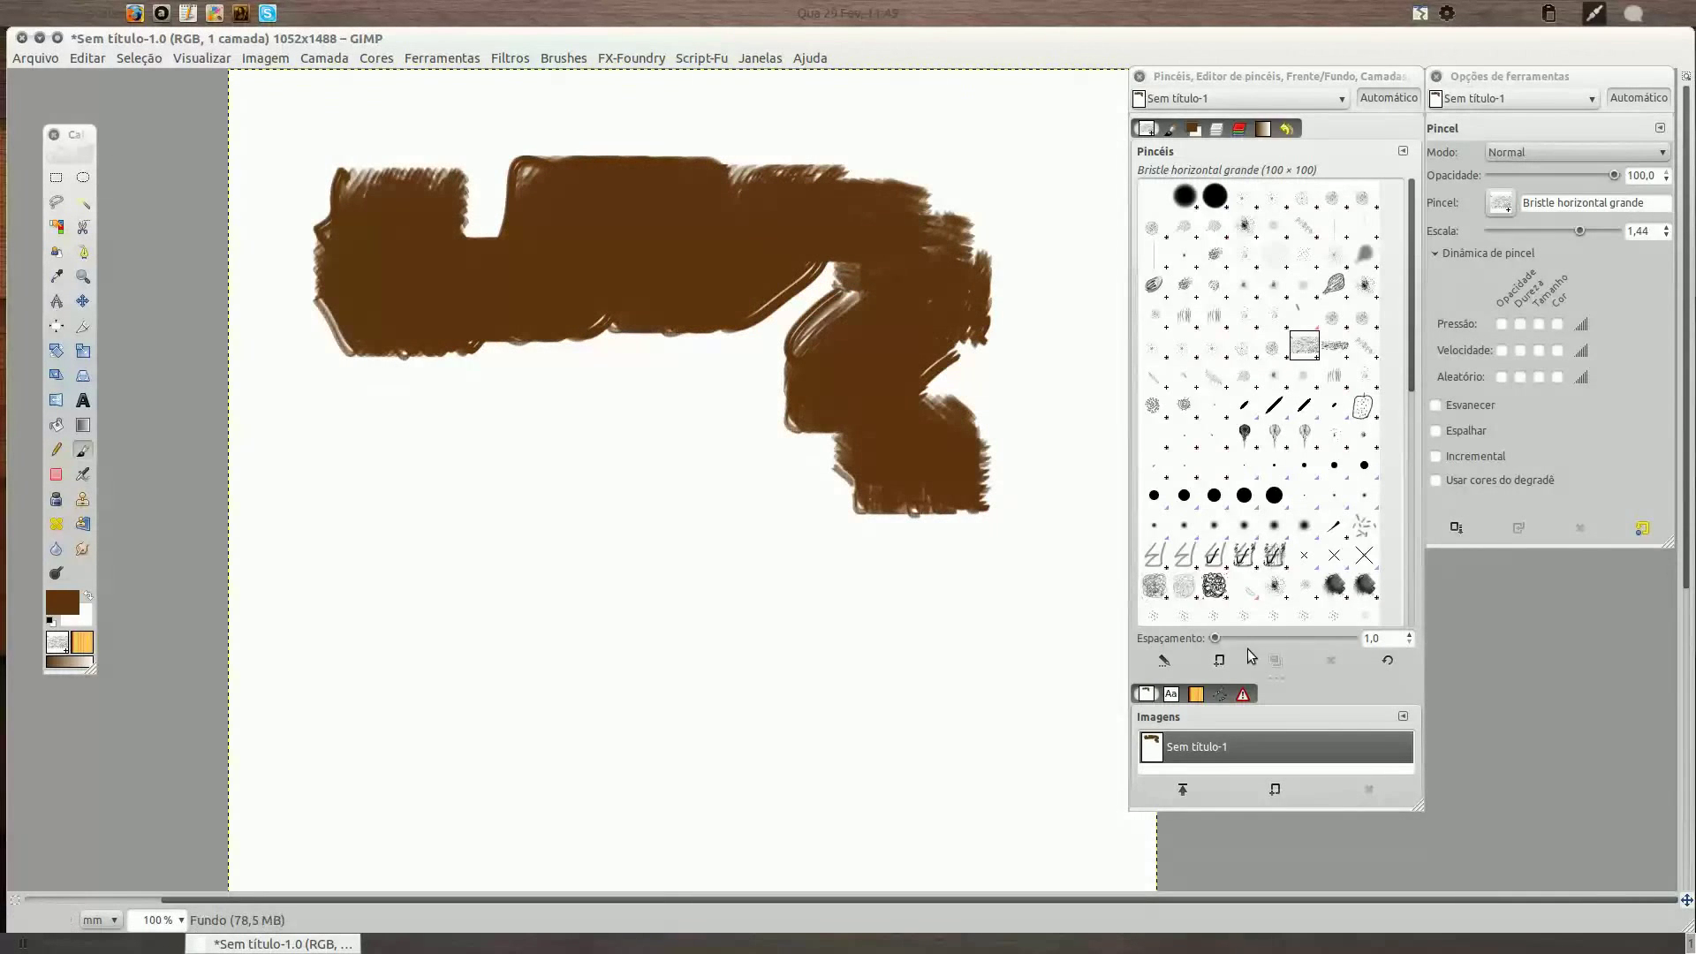
left_click_drag(1214, 639, 1217, 639)
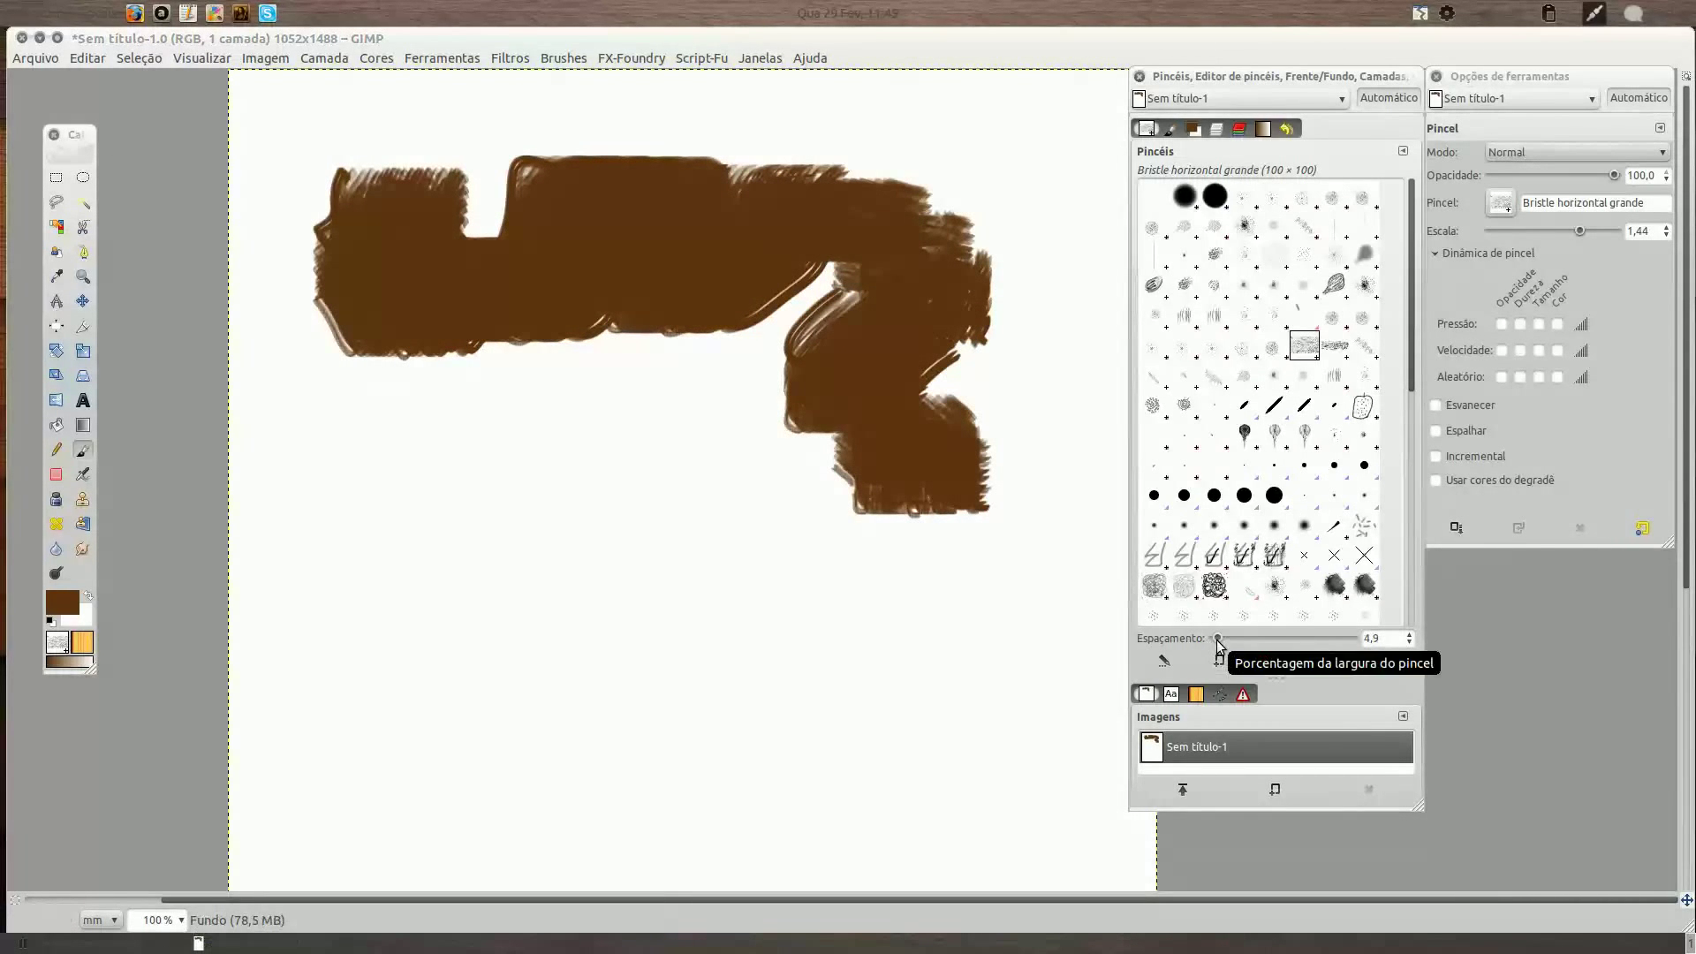
mouse_move(344, 459)
left_mouse_down()
mouse_move(401, 454)
mouse_move(468, 490)
mouse_move(599, 487)
mouse_move(704, 590)
mouse_move(1068, 610)
mouse_move(1077, 651)
left_mouse_up()
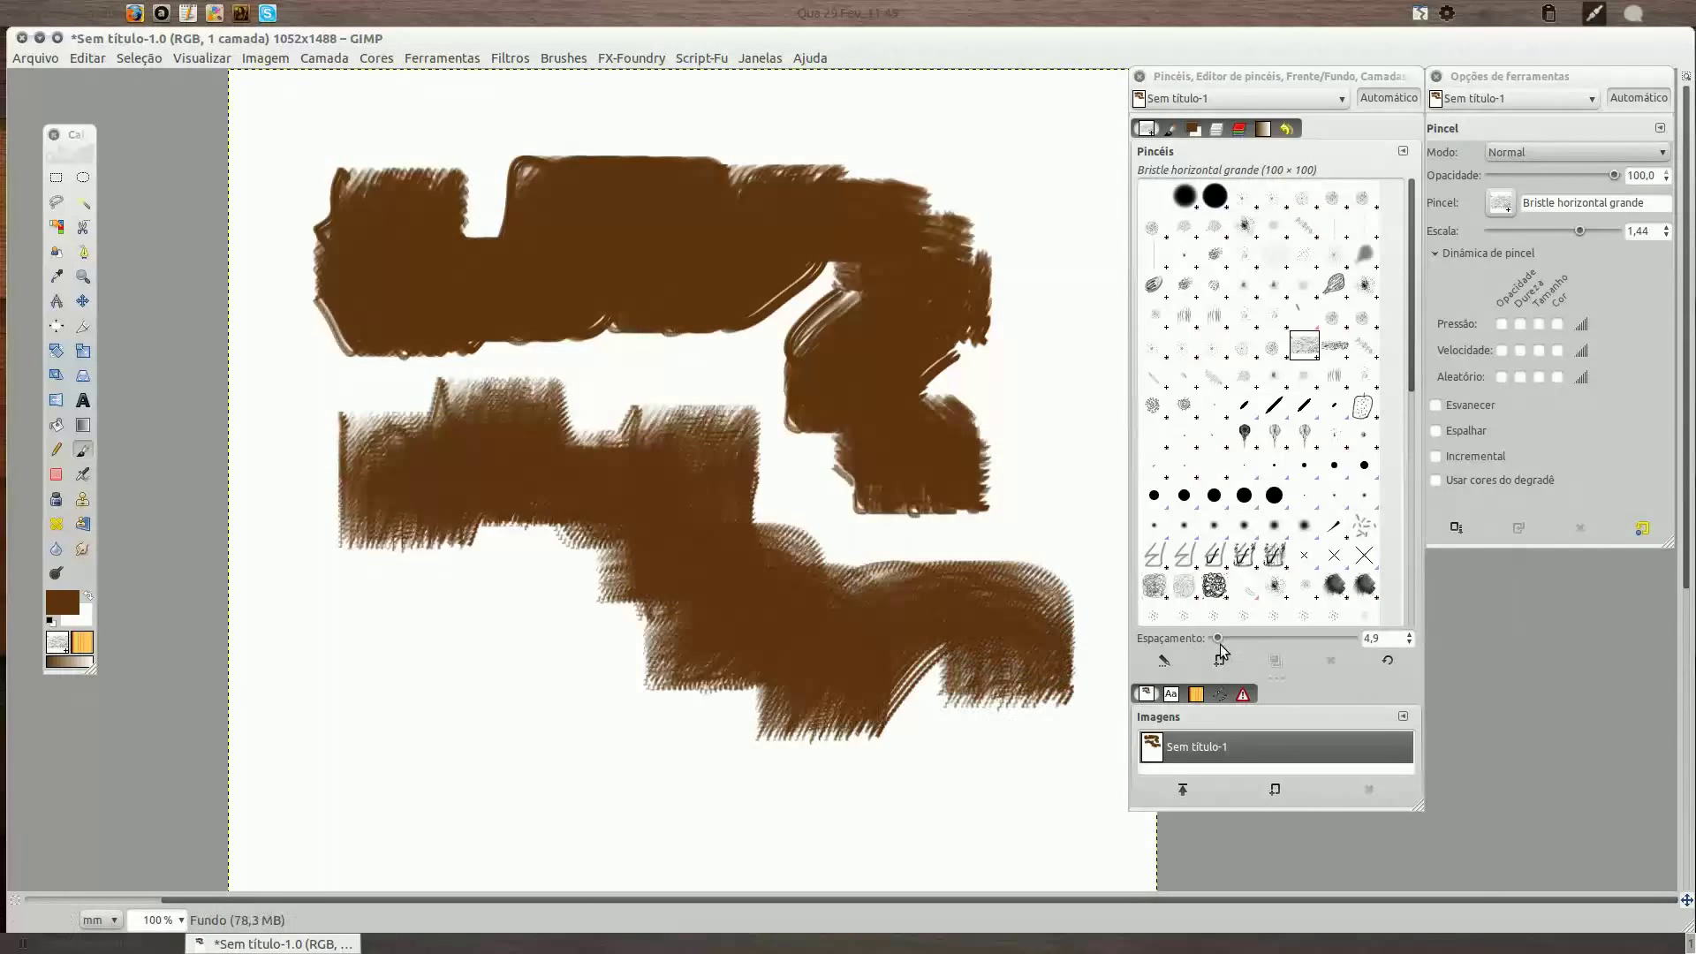
left_click_drag(1219, 638, 1223, 639)
mouse_move(282, 561)
left_mouse_down()
mouse_move(397, 689)
mouse_move(532, 760)
left_mouse_up()
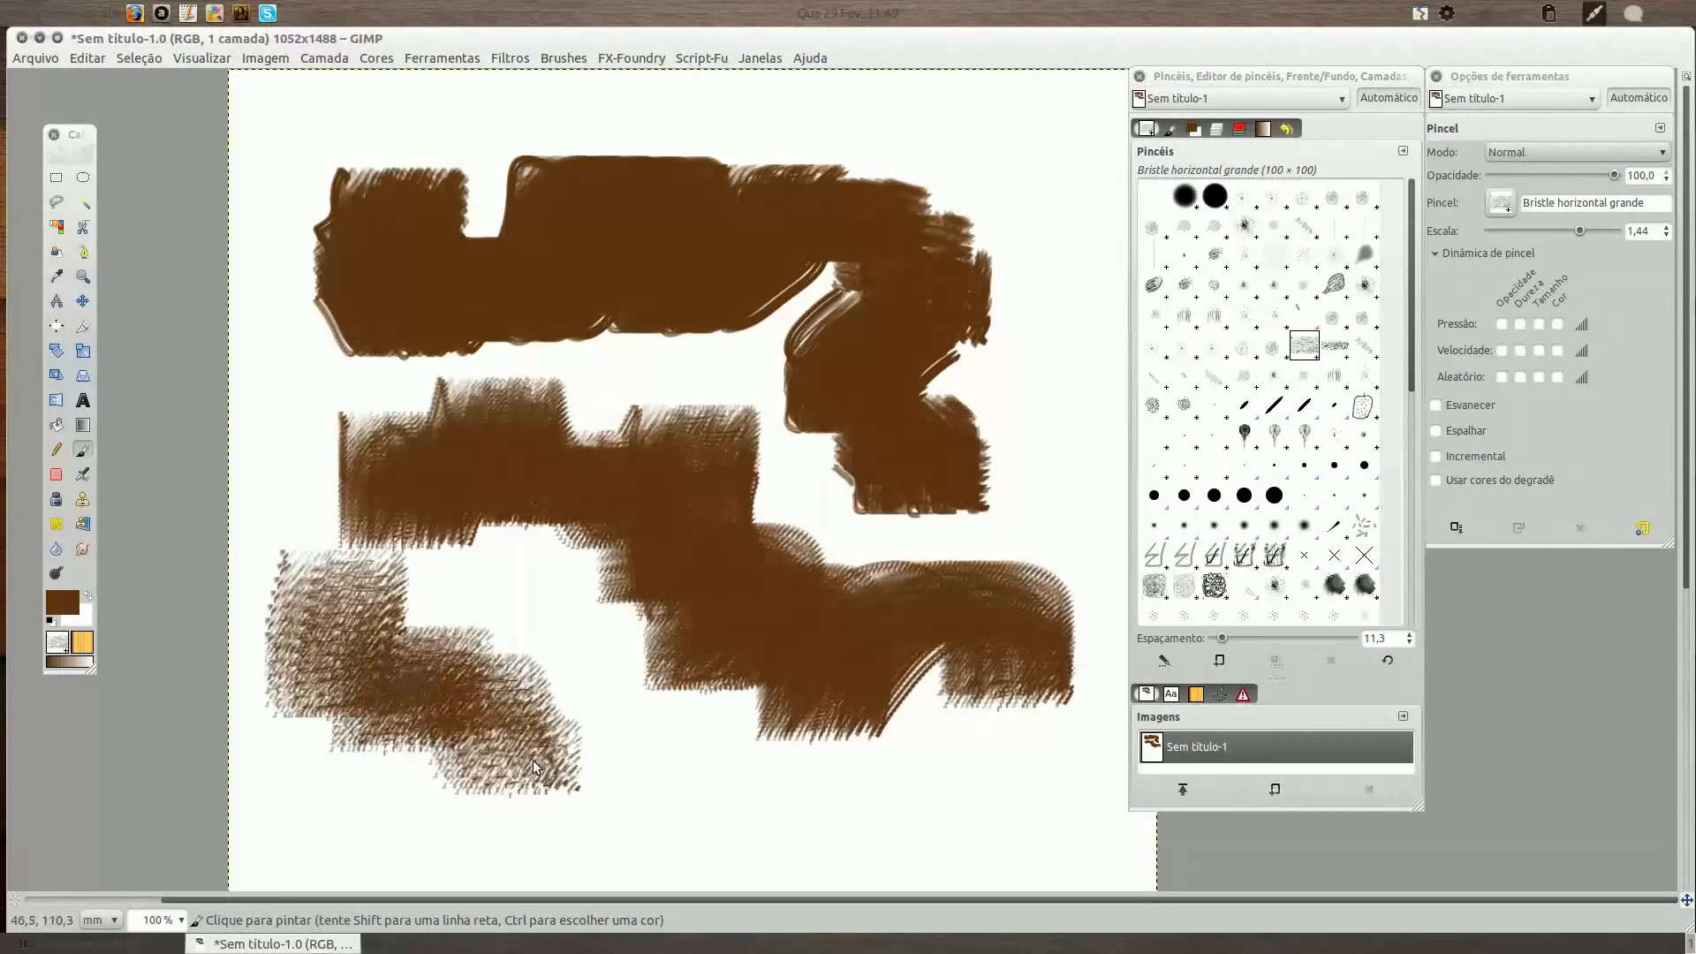
Paint hatched scribbles and a wavy line using Pressure→Hardness and scale 0,29, then reset scale to 0,75.
key("Delete")
mouse_move(357, 133)
left_mouse_down()
mouse_move(468, 204)
mouse_move(547, 424)
mouse_move(652, 209)
mouse_move(940, 344)
left_mouse_up()
left_click(1538, 324)
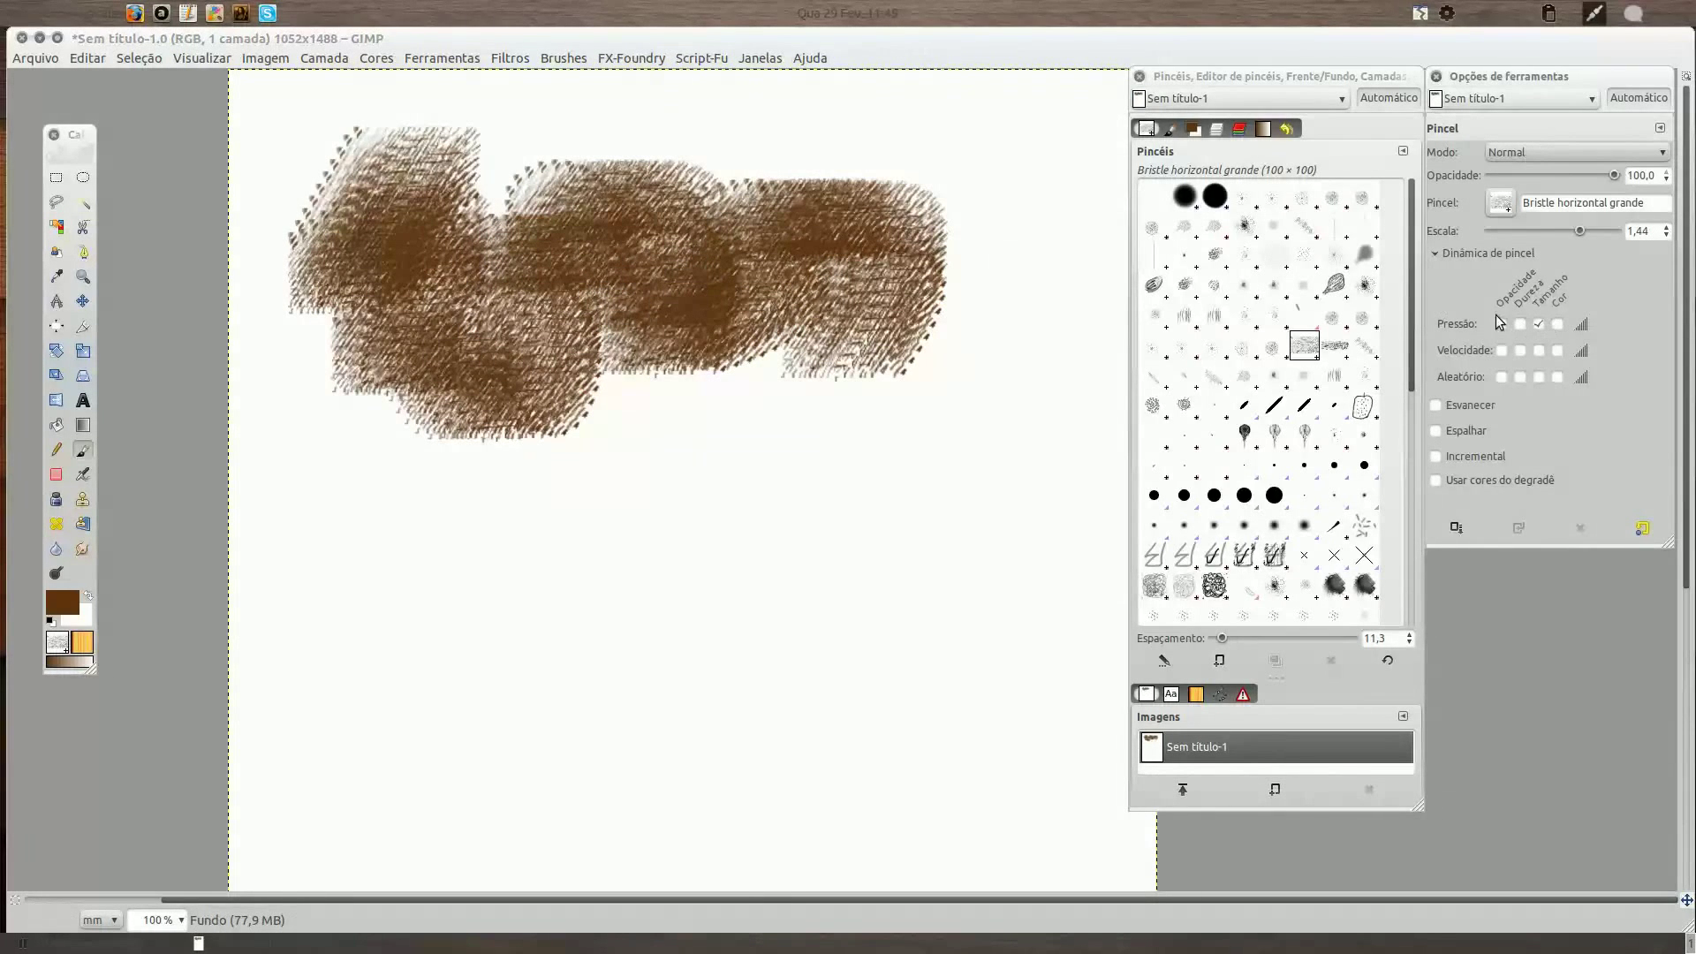
mouse_move(595, 400)
left_mouse_down()
mouse_move(644, 530)
mouse_move(777, 423)
mouse_move(929, 498)
mouse_move(956, 530)
left_mouse_up()
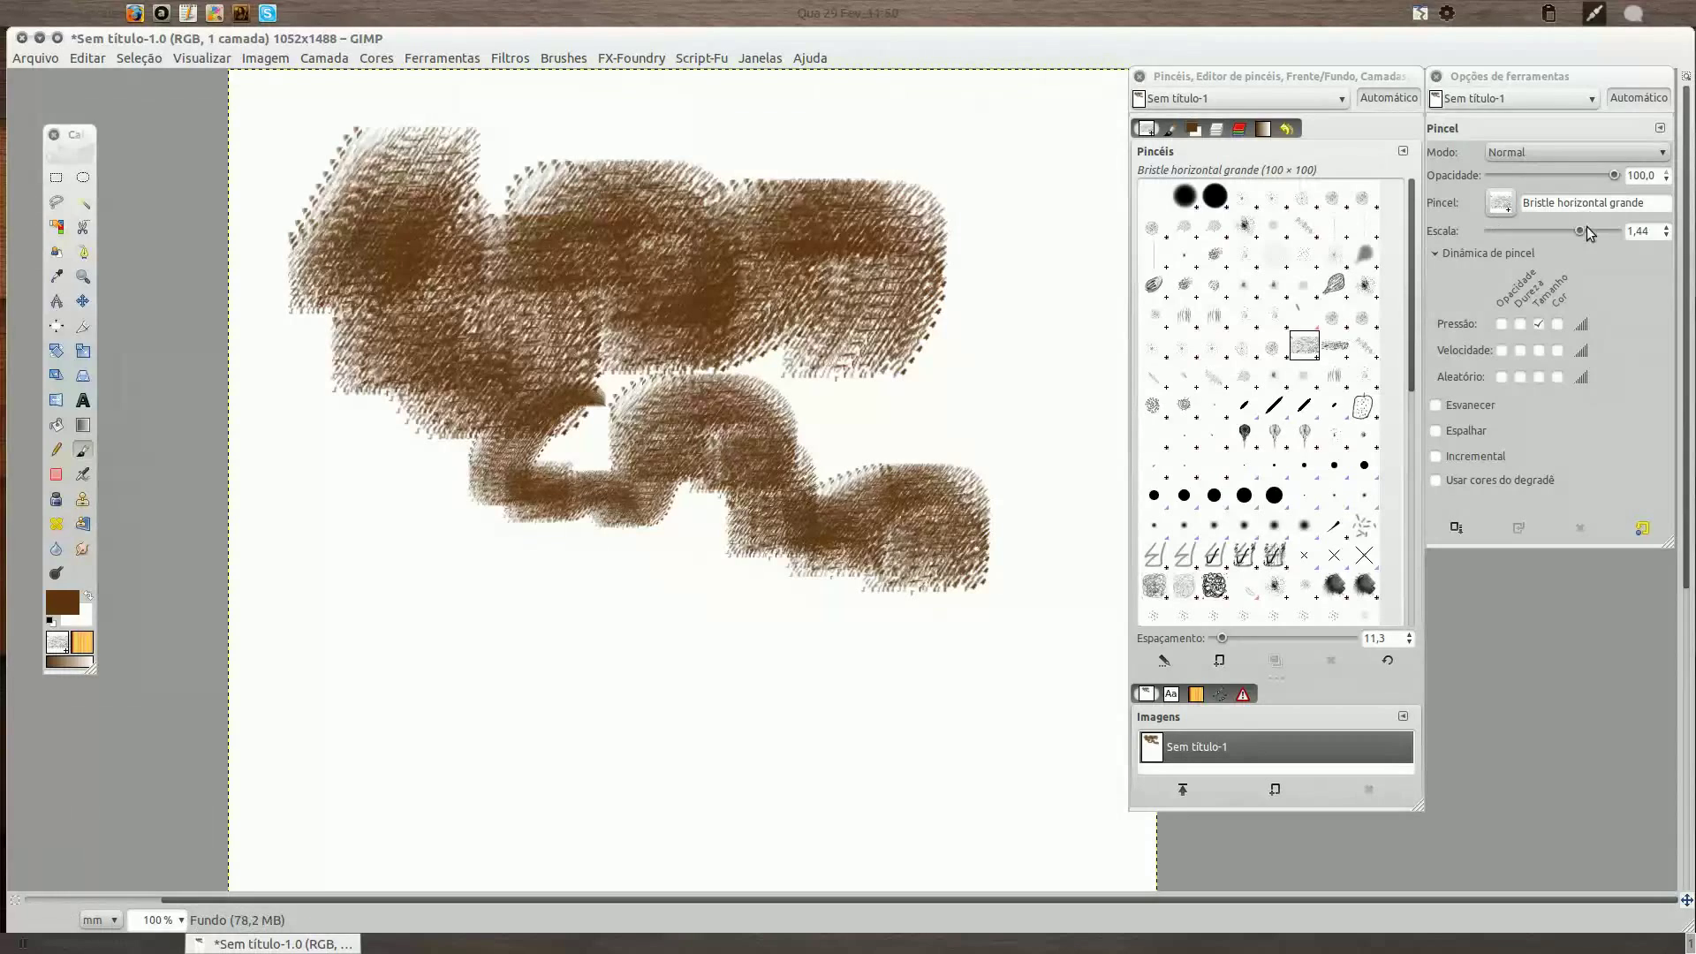
left_click_drag(1587, 232, 1550, 231)
mouse_move(351, 627)
left_mouse_down()
mouse_move(802, 611)
mouse_move(905, 657)
mouse_move(936, 718)
mouse_move(651, 704)
mouse_move(389, 439)
left_mouse_up()
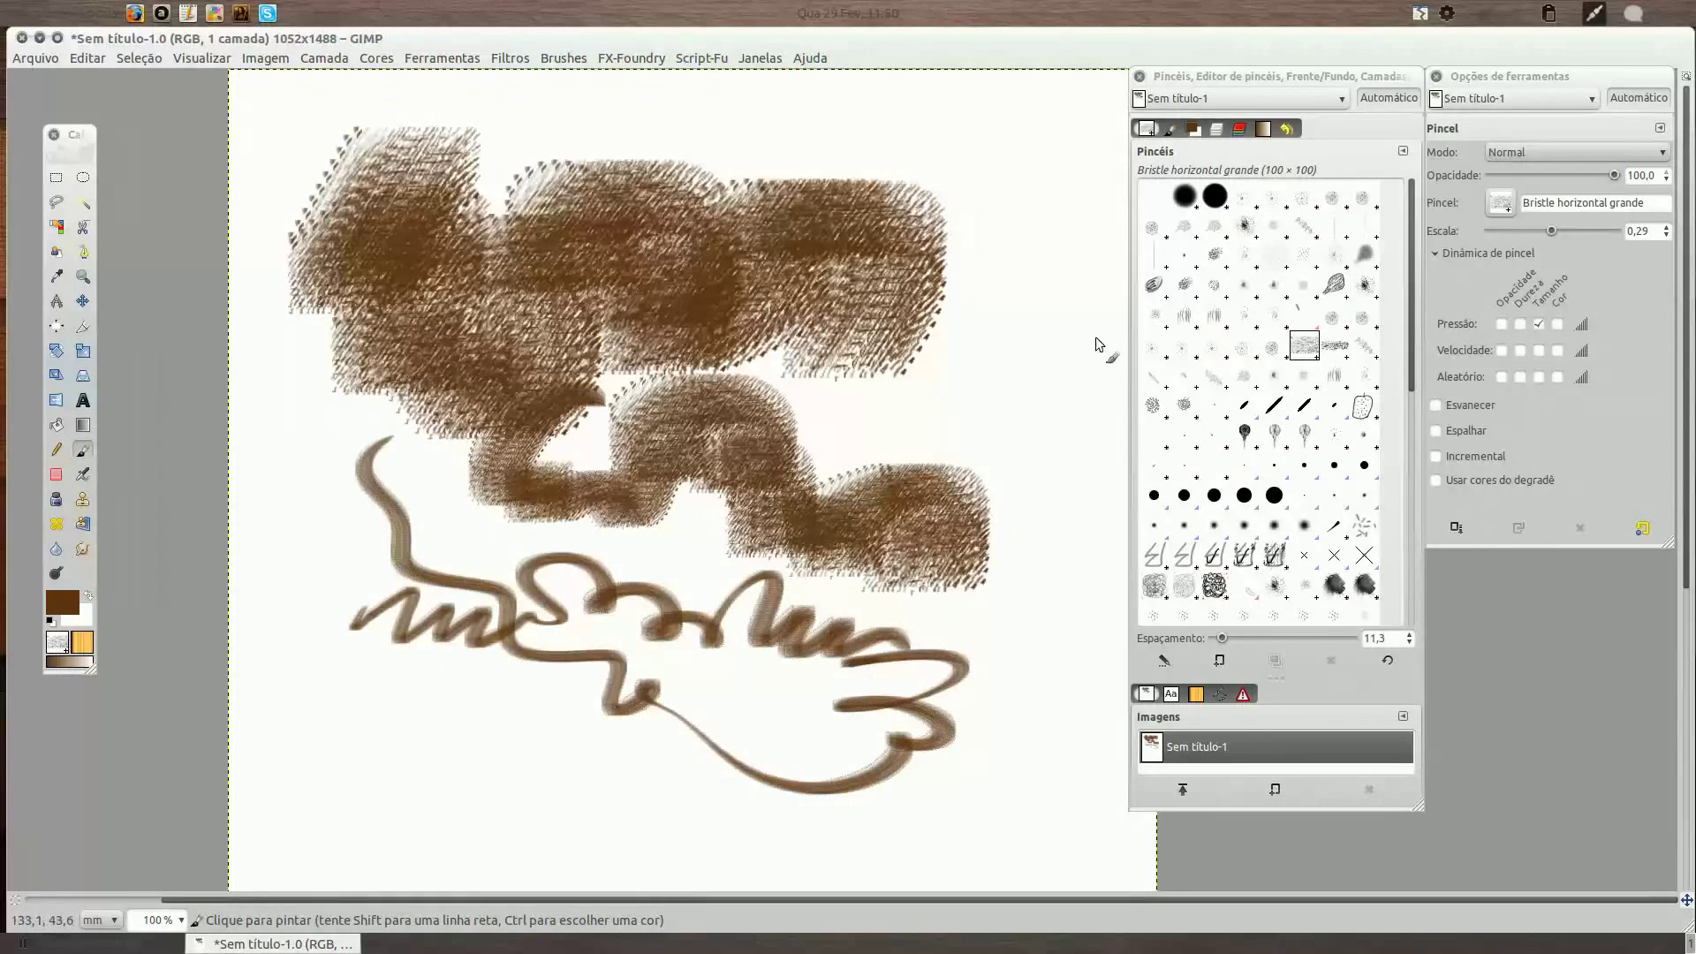
left_click_drag(1550, 230, 1568, 231)
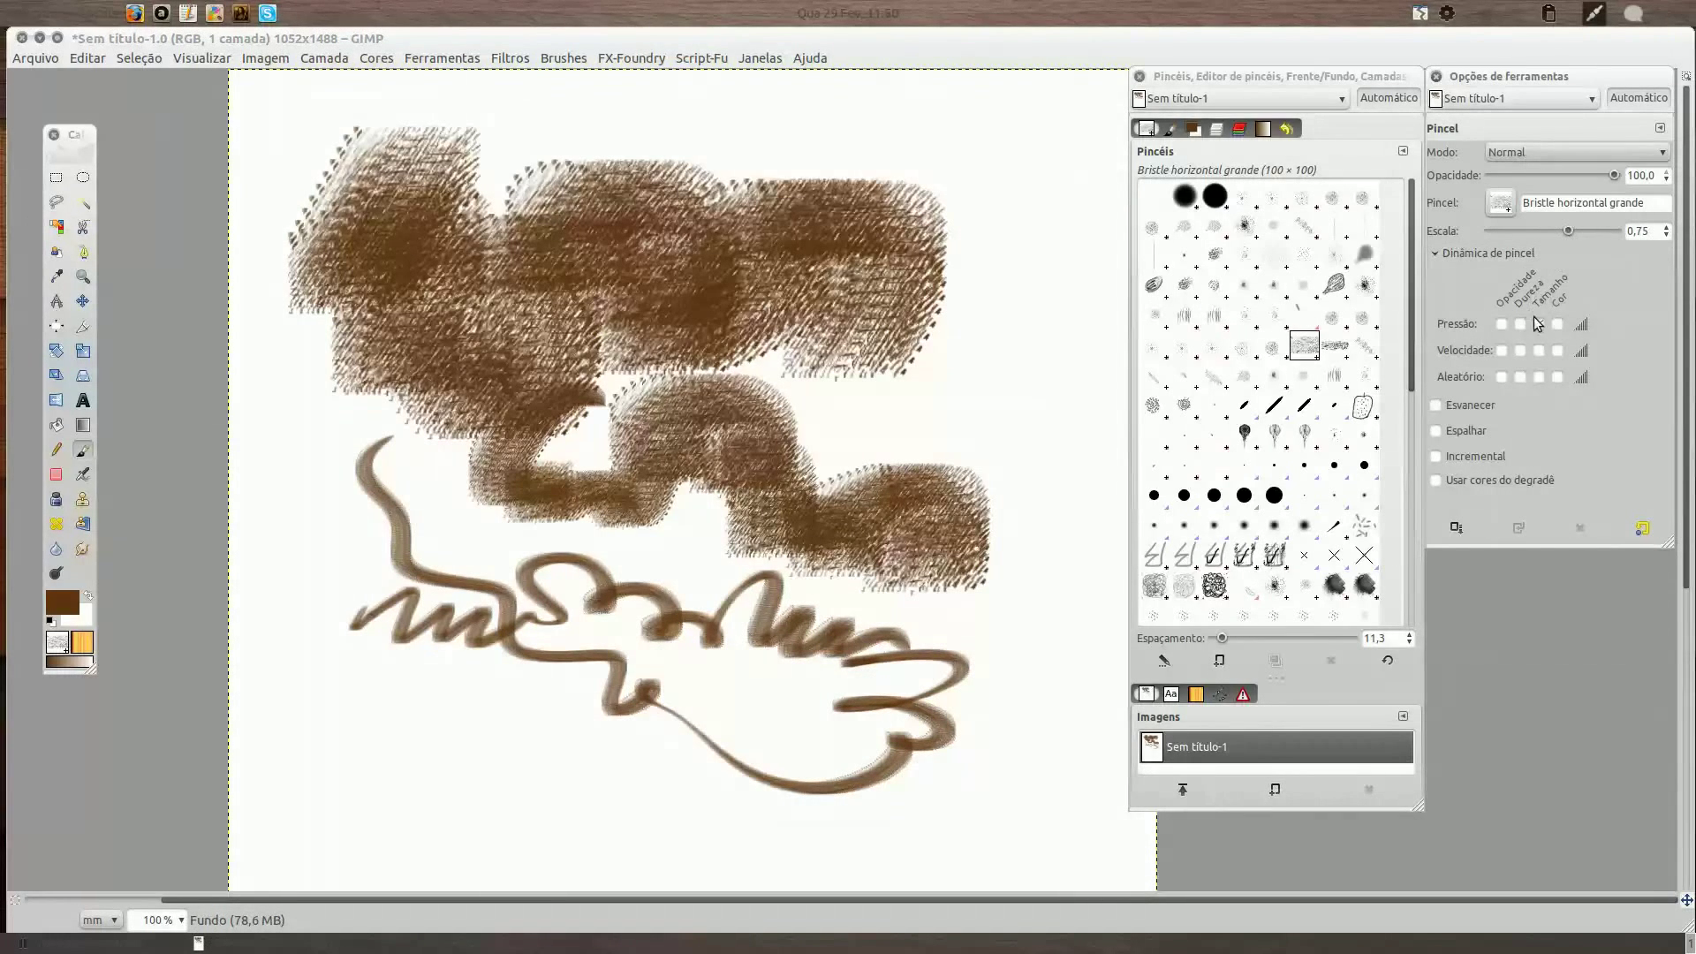
Test the Bristle horizontal piccolo brush with zigzag and letter-like strokes.
key("Delete")
left_click(1333, 346)
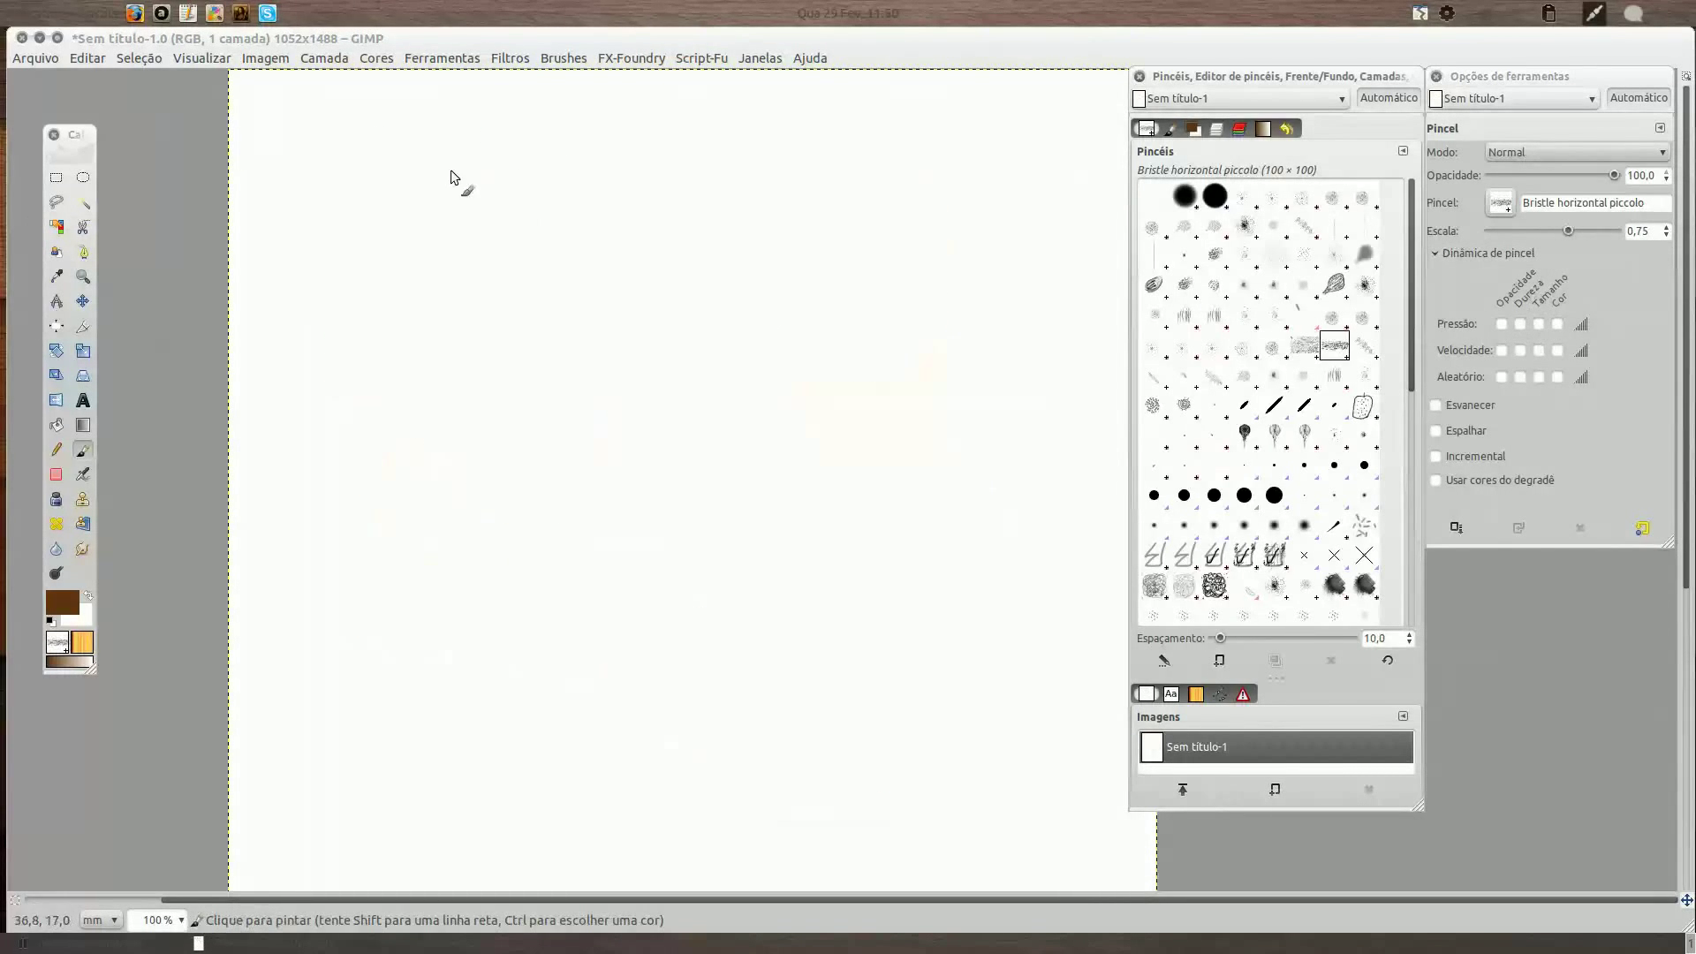
mouse_move(437, 189)
left_mouse_down()
mouse_move(521, 265)
mouse_move(553, 196)
mouse_move(781, 221)
mouse_move(682, 487)
left_mouse_up()
left_click_drag(481, 362, 632, 534)
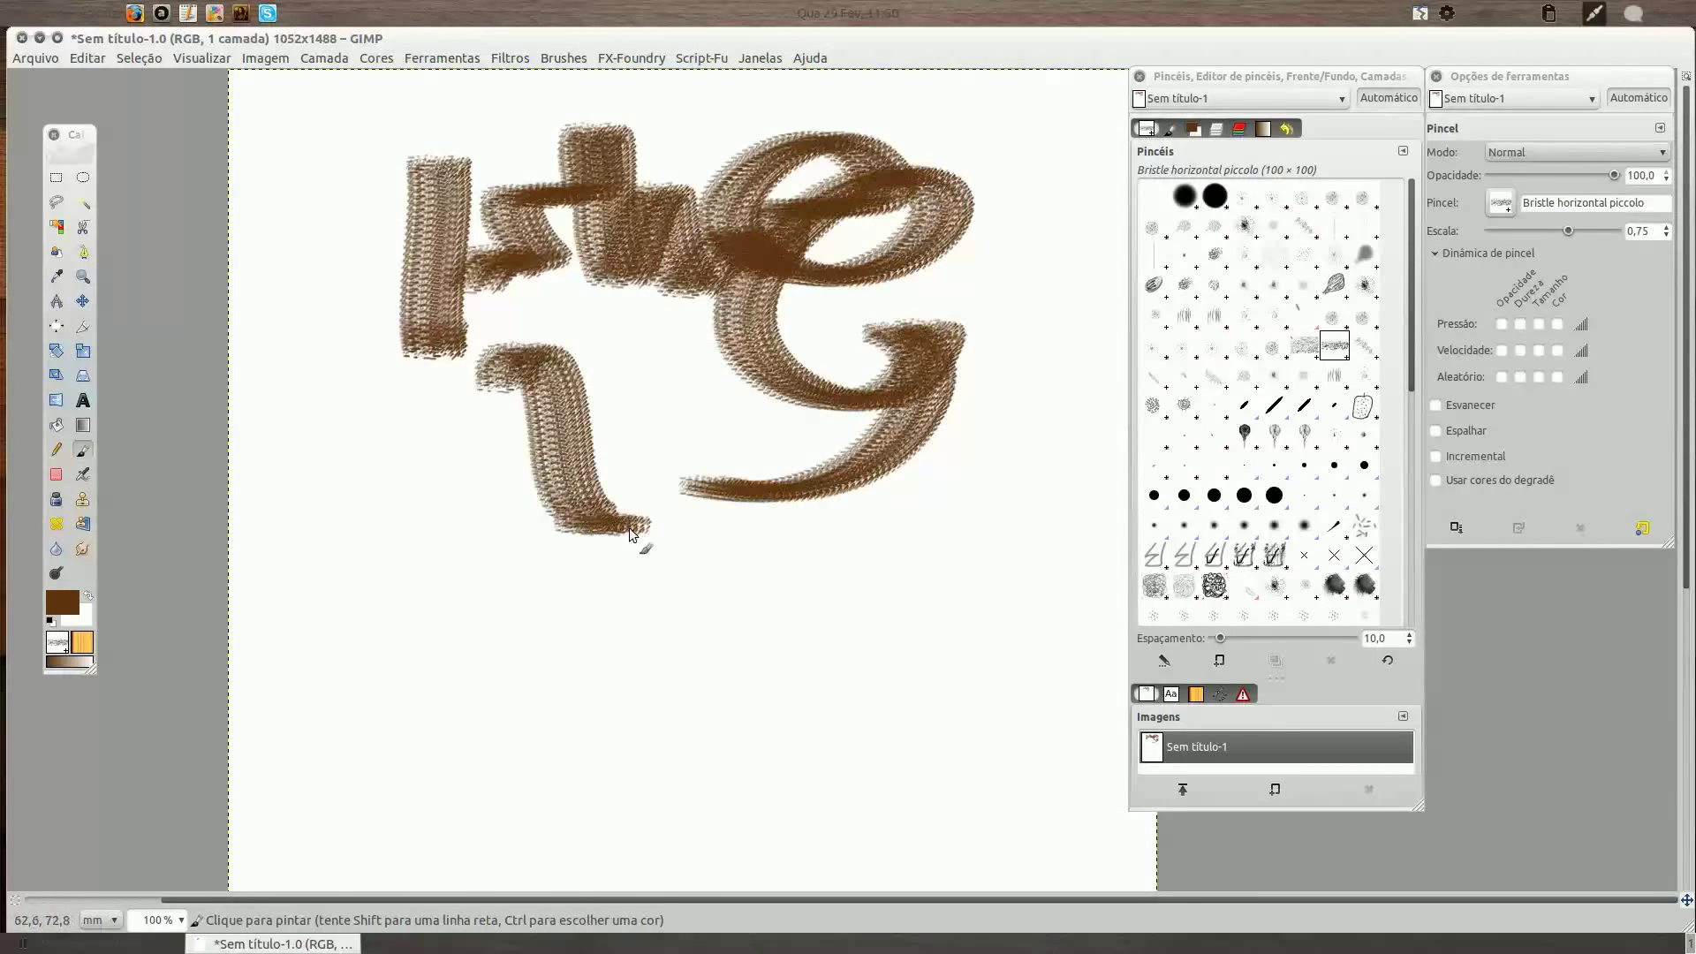
Test Bristle piatto 3 - 45° on a cleared canvas at spacing 16,5, then 7,5.
key("Delete")
left_click(1365, 346)
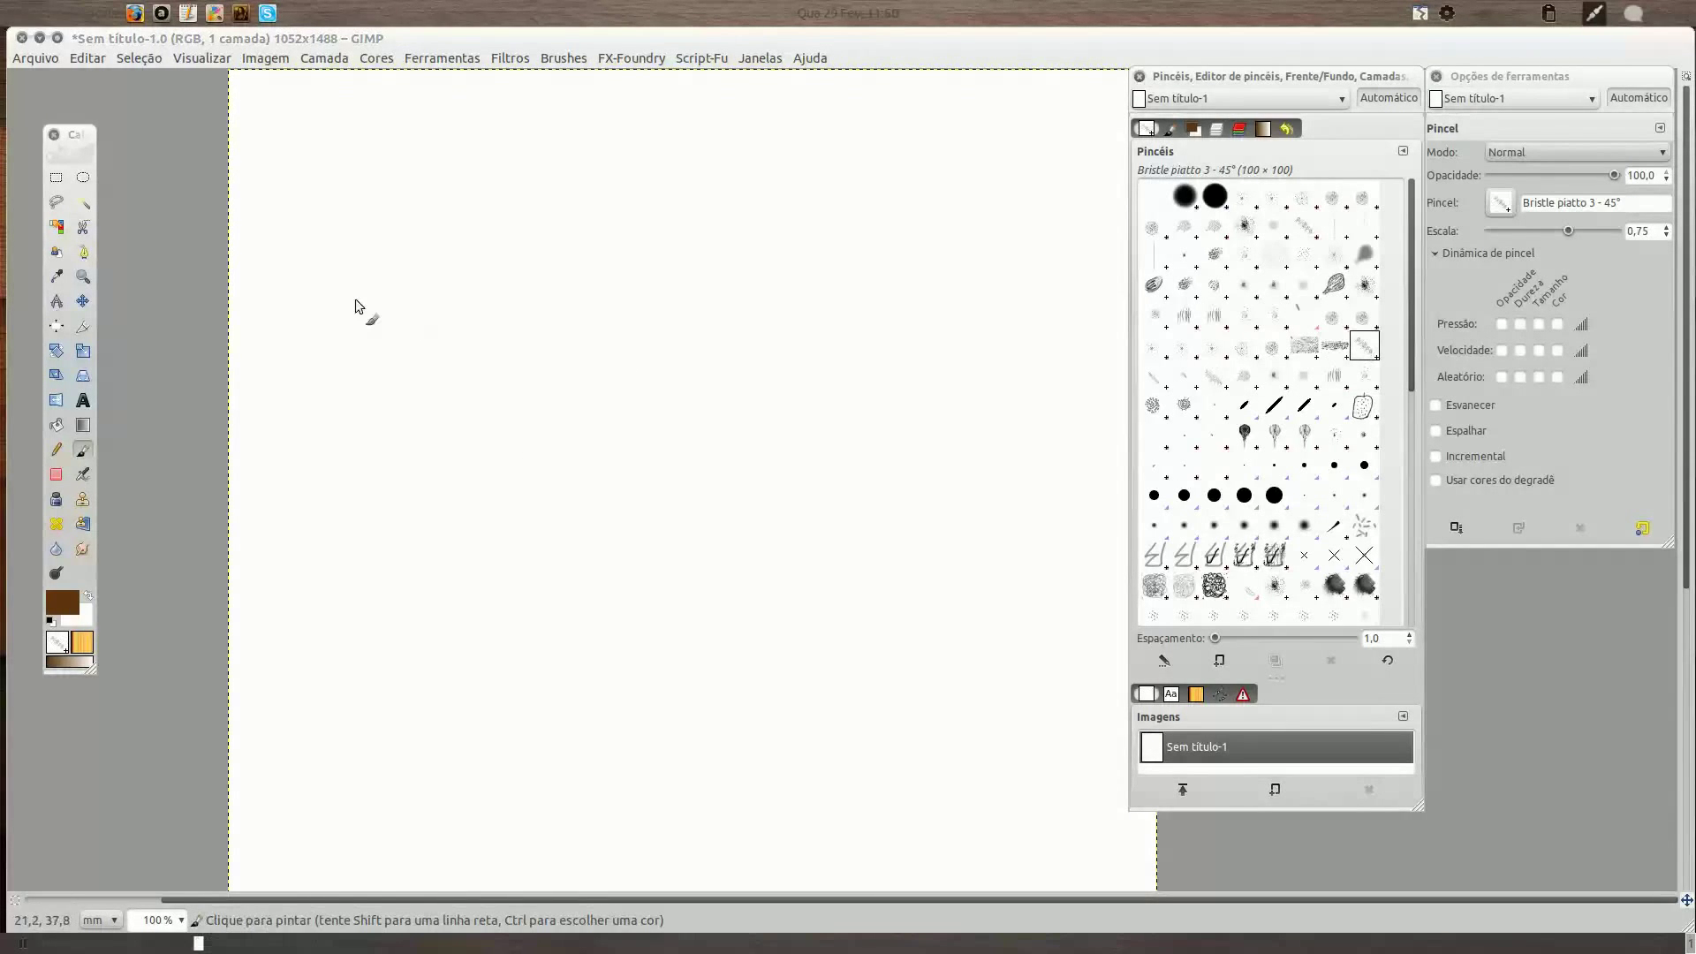
mouse_move(355, 306)
left_mouse_down()
mouse_move(574, 265)
mouse_move(825, 330)
mouse_move(964, 445)
mouse_move(975, 541)
left_mouse_up()
left_click_drag(1235, 639, 1224, 637)
left_click(428, 552)
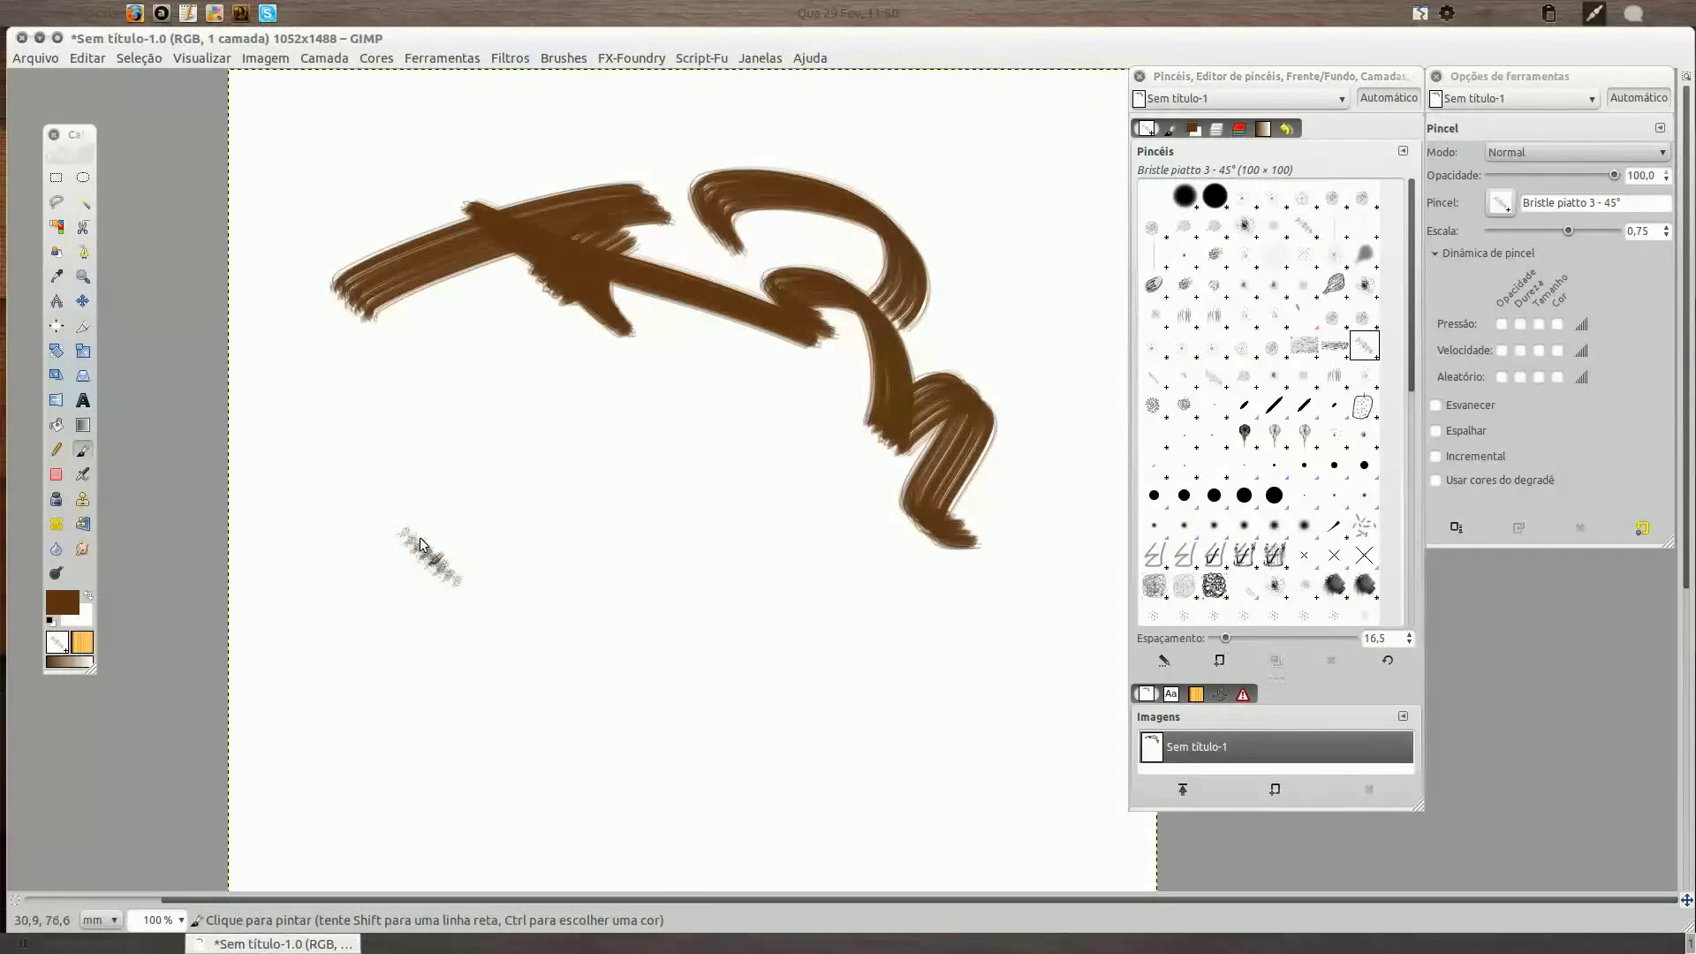
mouse_move(421, 537)
left_mouse_down()
mouse_move(669, 514)
mouse_move(749, 424)
mouse_move(837, 558)
left_mouse_up()
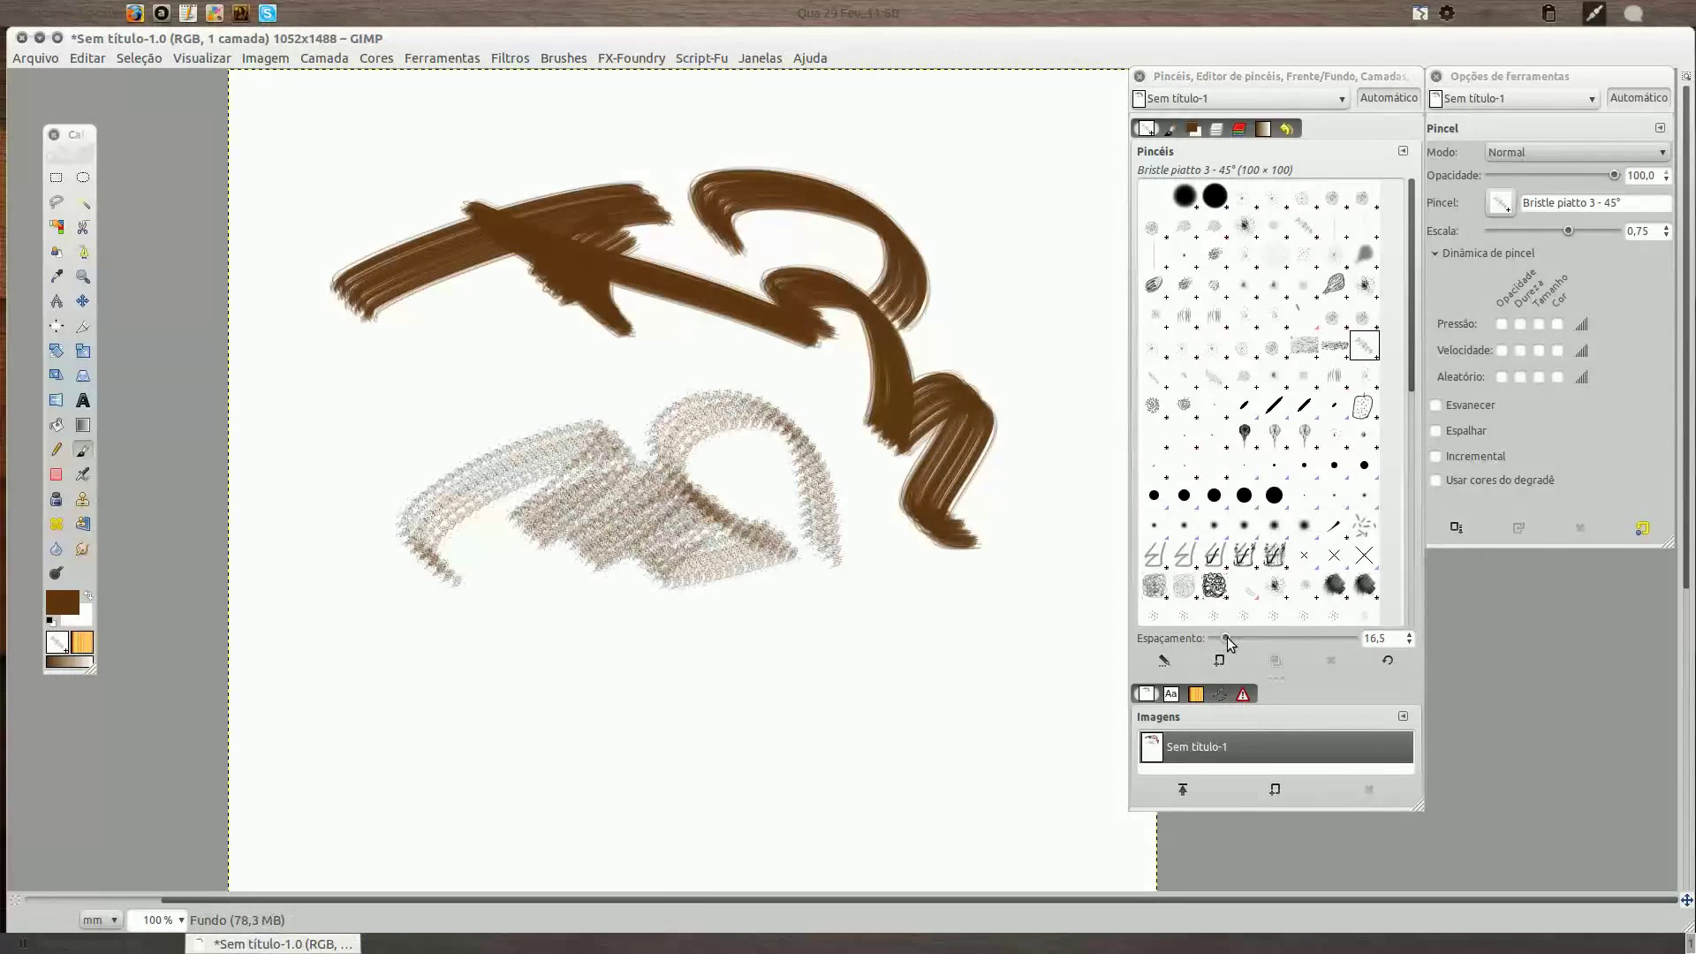
left_click_drag(1226, 638, 1218, 637)
mouse_move(537, 676)
left_mouse_down()
mouse_move(738, 701)
mouse_move(694, 519)
mouse_move(507, 367)
mouse_move(719, 560)
left_mouse_up()
Try Bristle piatto stricciato 45 and another flat brush with ribbon, S-shaped and zigzag strokes.
key("Delete")
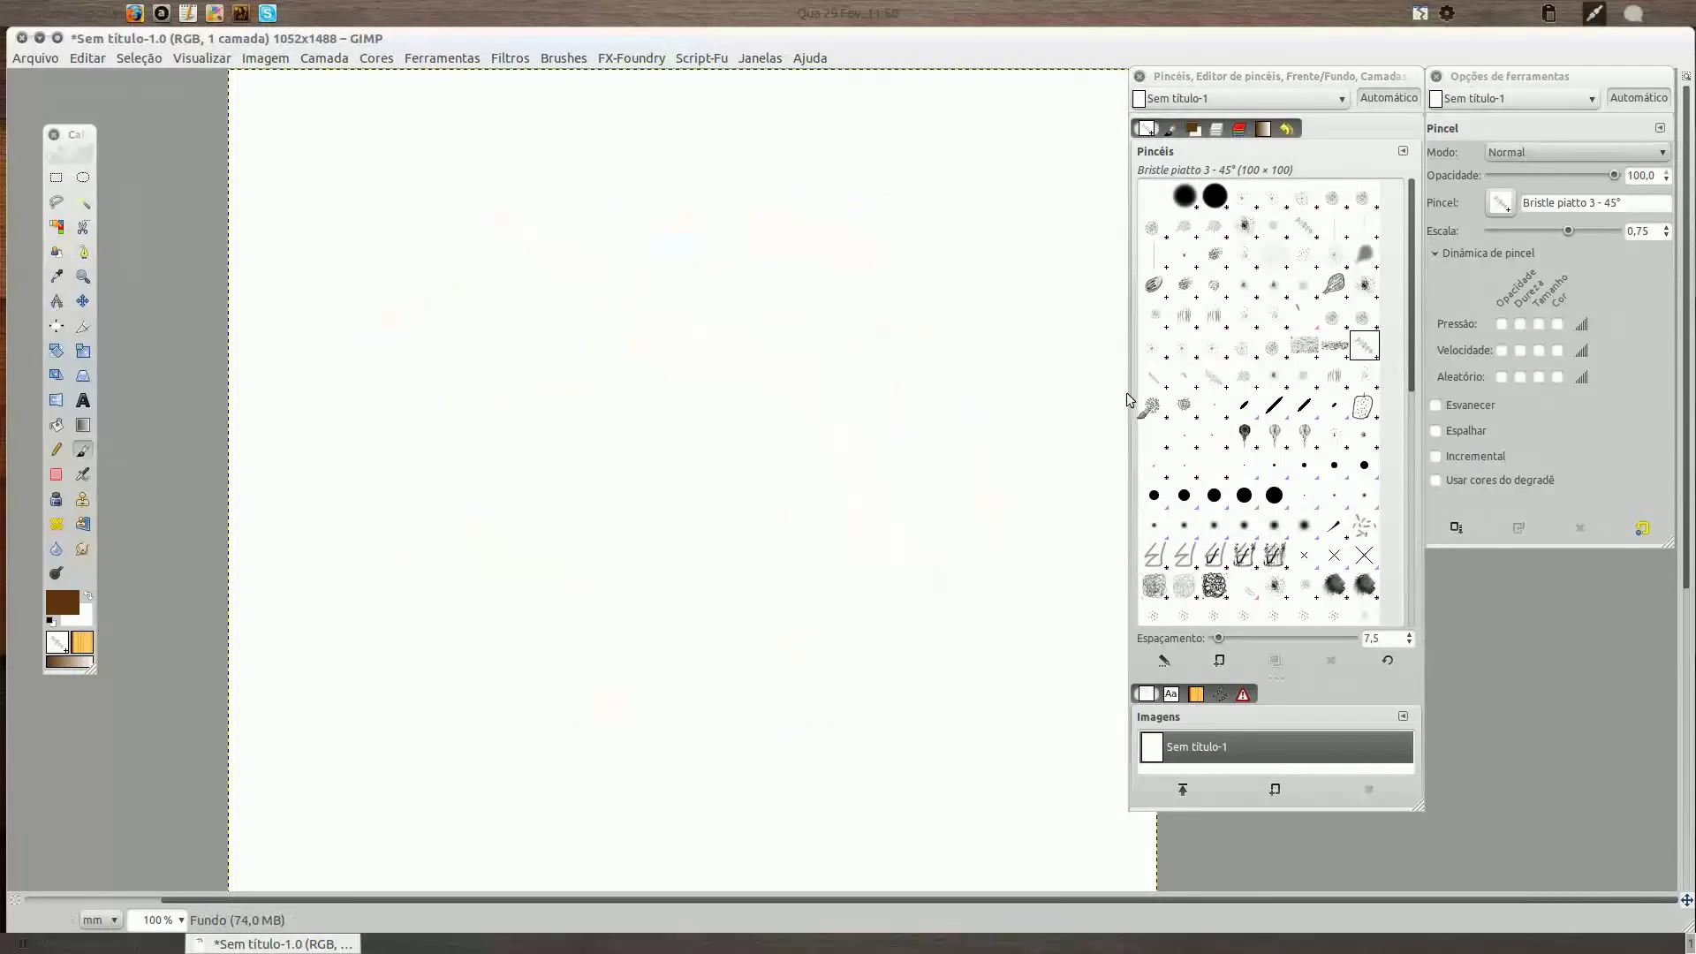
left_click(1153, 375)
mouse_move(252, 405)
left_mouse_down()
mouse_move(511, 254)
mouse_move(976, 397)
mouse_move(733, 402)
left_mouse_up()
left_click(1184, 375)
mouse_move(457, 534)
left_mouse_down()
mouse_move(649, 526)
mouse_move(920, 620)
mouse_move(972, 605)
left_mouse_up()
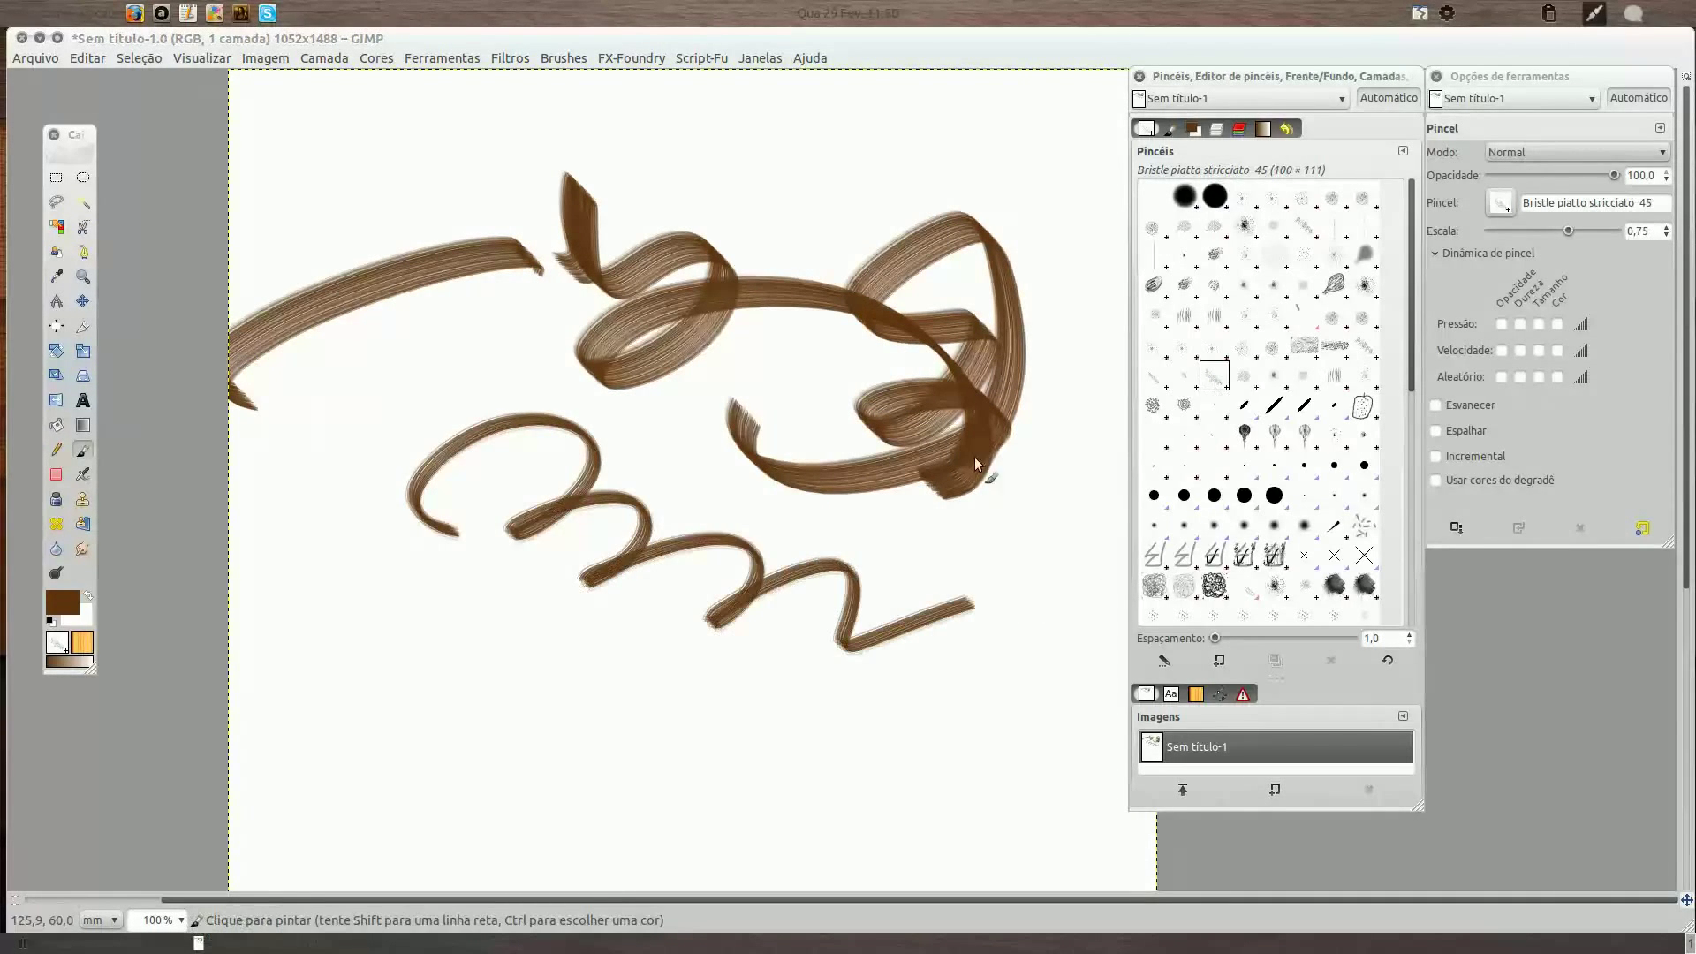
mouse_move(477, 645)
left_mouse_down()
mouse_move(746, 726)
mouse_move(931, 727)
mouse_move(953, 839)
left_mouse_up()
On a cleared canvas, paint a brown window-like frame with horizontal bars below.
key("Delete")
left_click_drag(375, 159, 353, 549)
left_click_drag(463, 203, 452, 543)
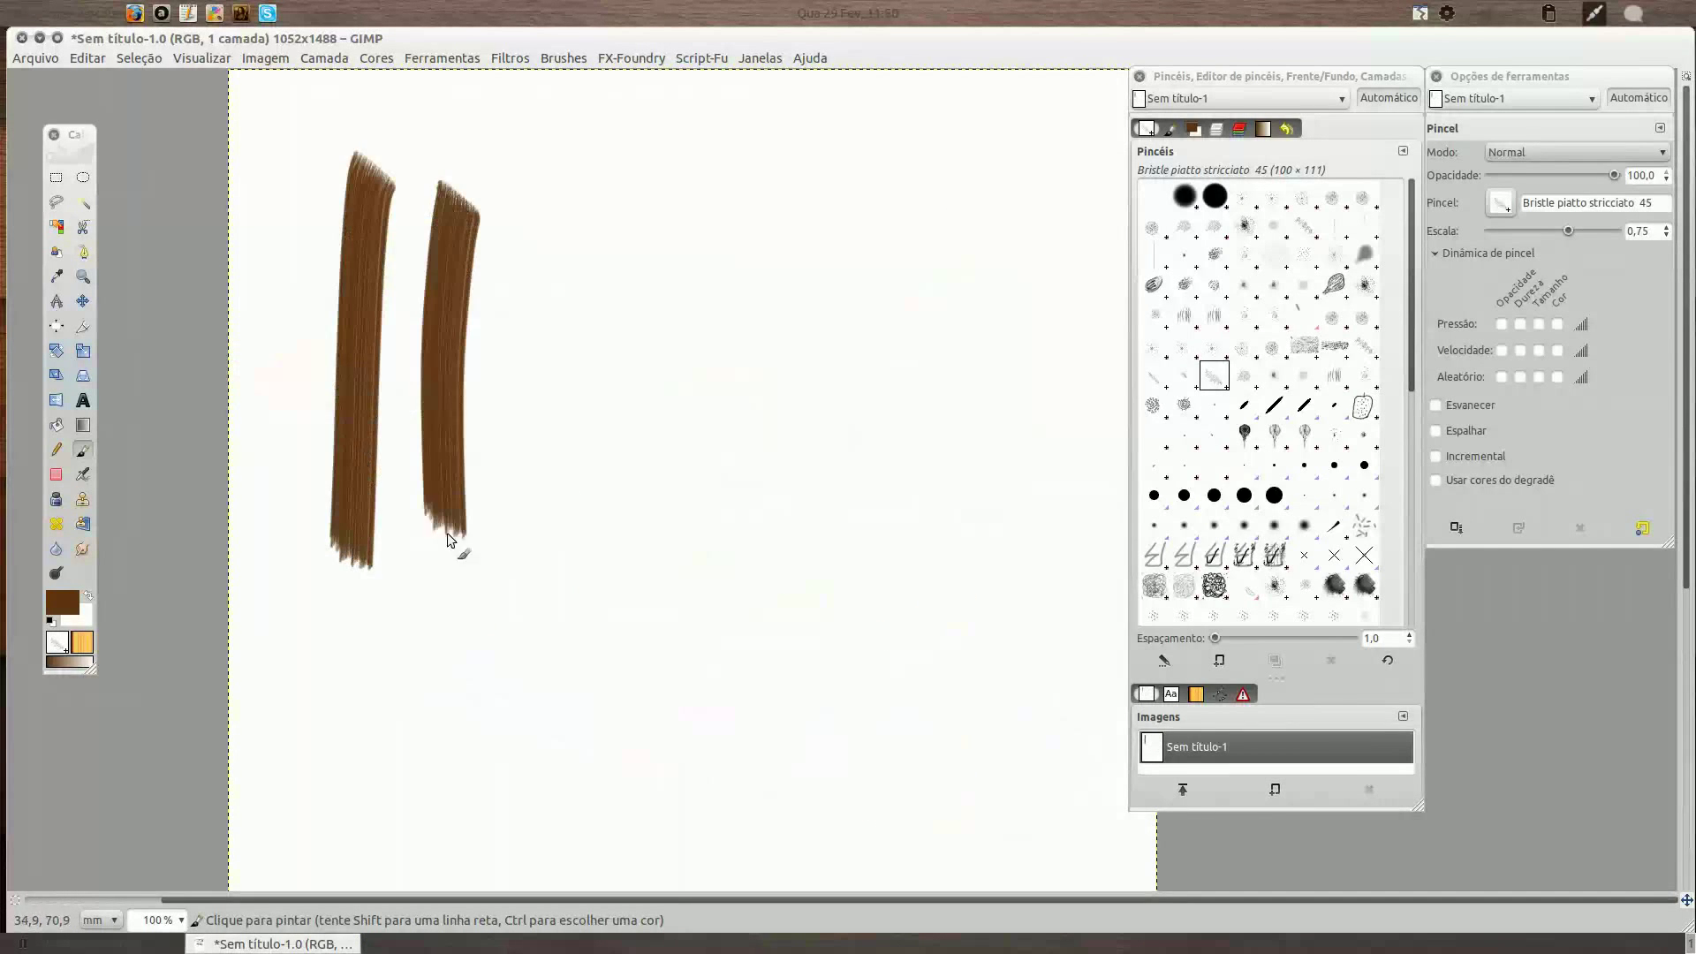
mouse_move(358, 163)
left_mouse_down()
mouse_move(864, 203)
mouse_move(817, 609)
left_mouse_up()
left_click_drag(883, 216, 896, 618)
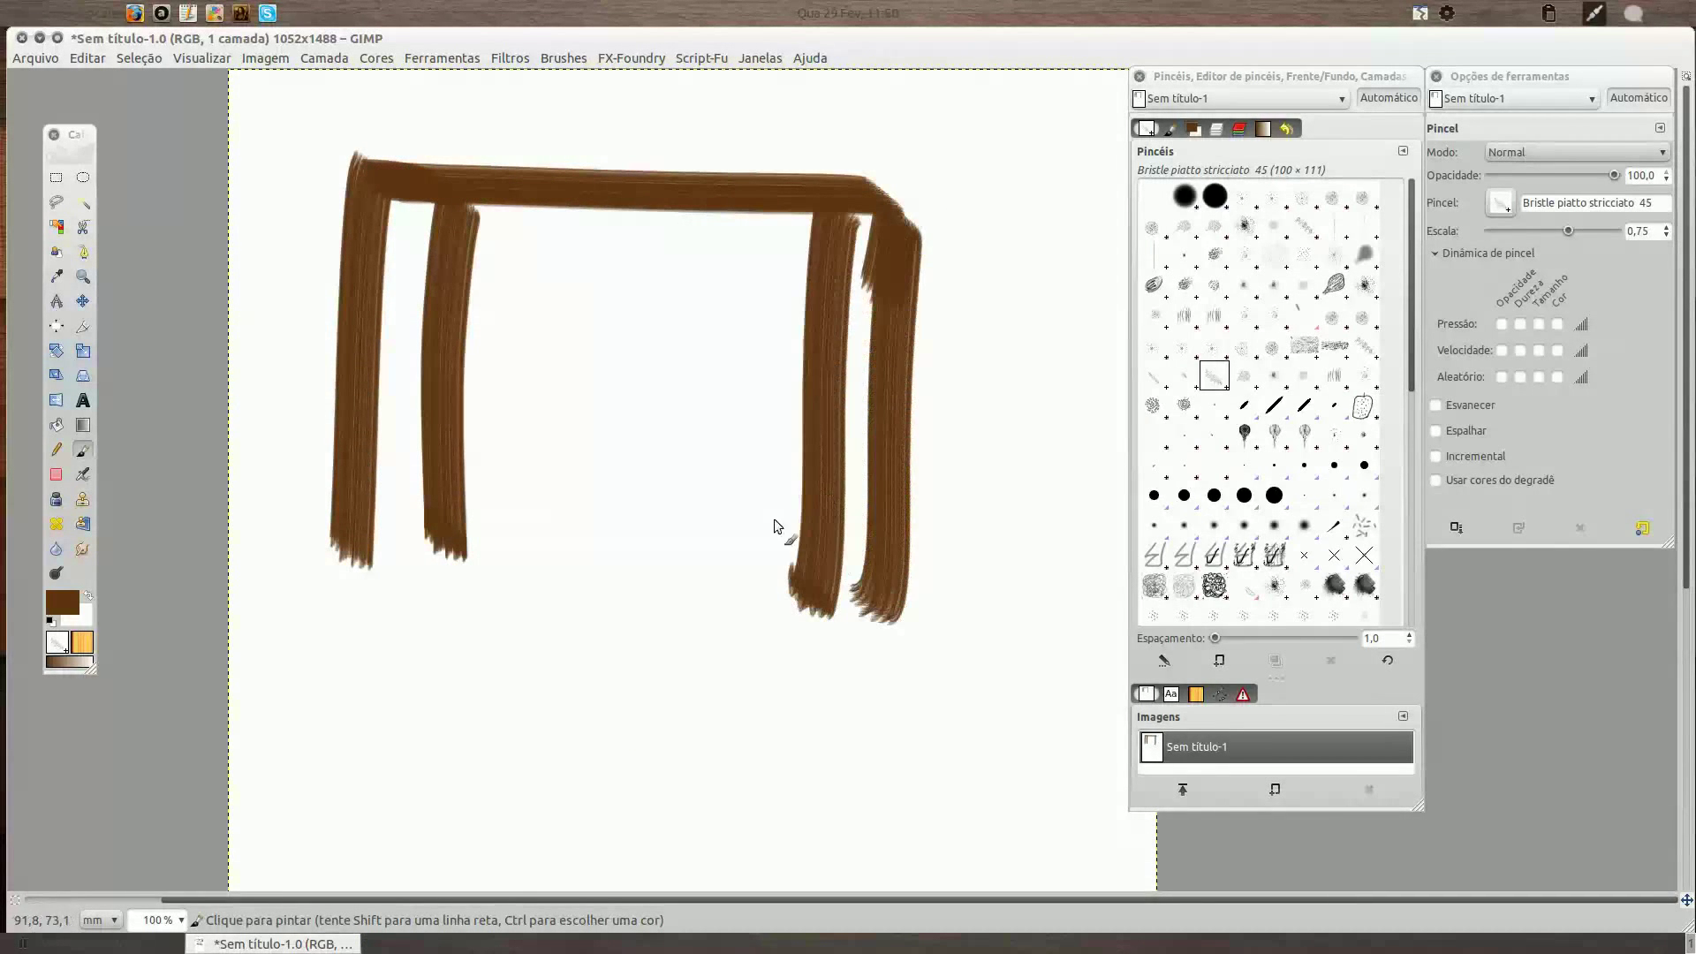
mouse_move(477, 543)
left_mouse_down()
mouse_move(485, 569)
mouse_move(866, 552)
left_mouse_up()
mouse_move(327, 609)
left_mouse_down()
mouse_move(398, 624)
mouse_move(936, 611)
left_mouse_up()
left_click_drag(340, 697, 1028, 673)
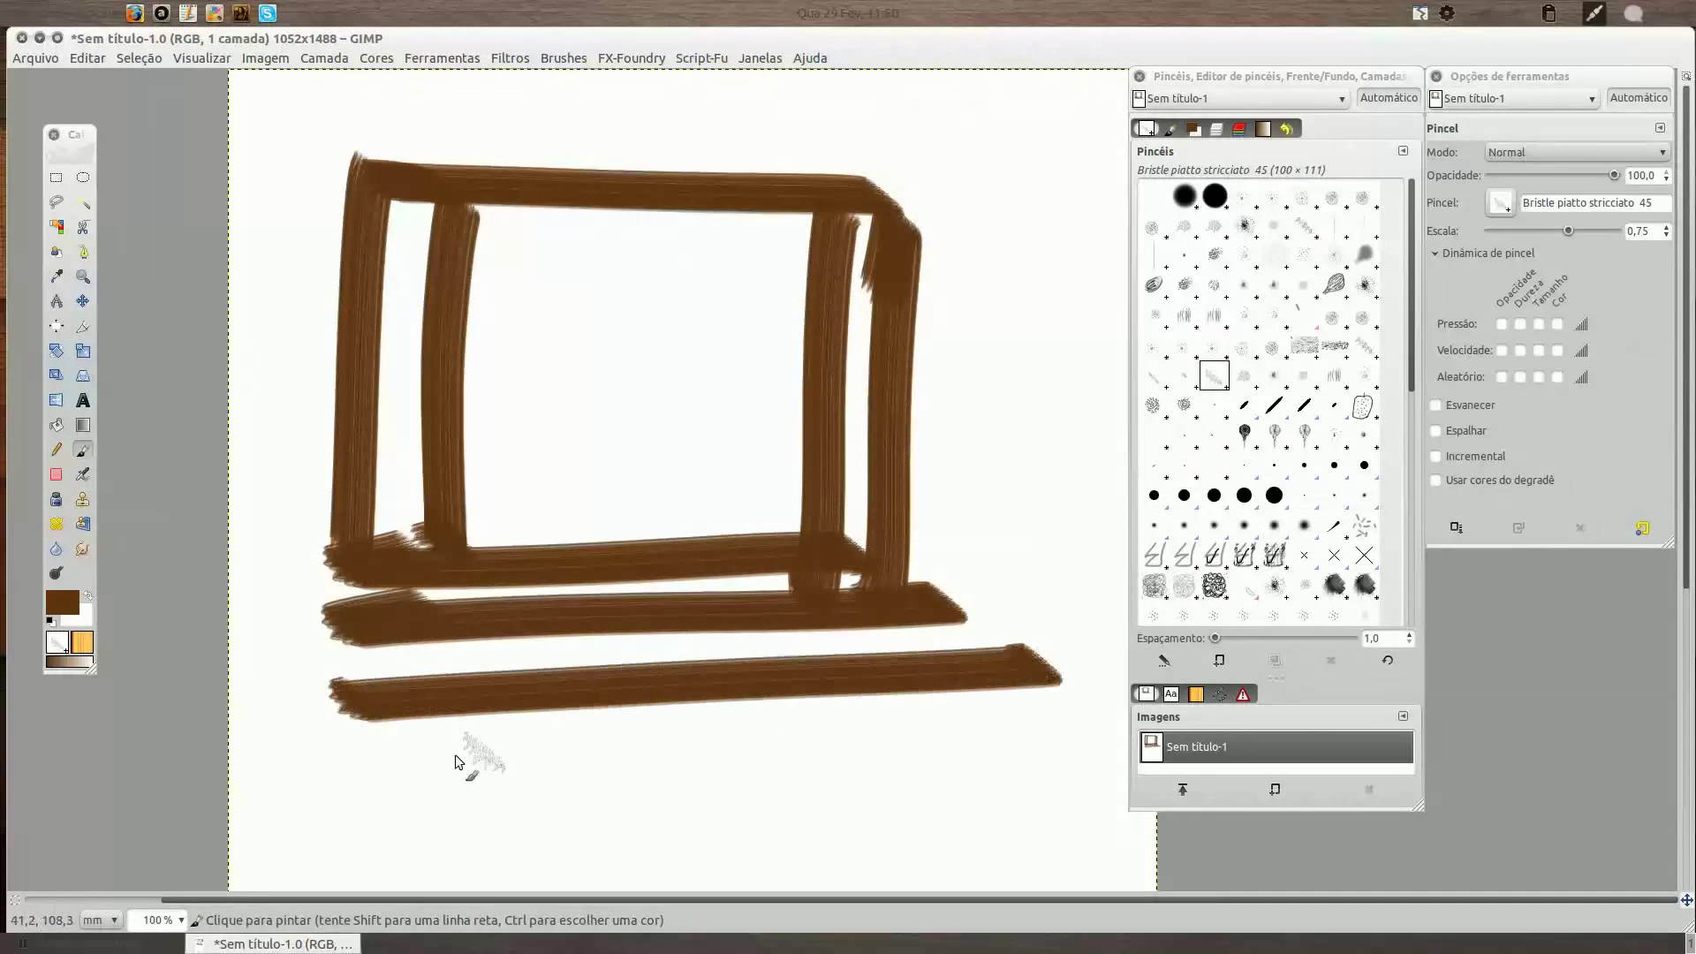
mouse_move(446, 759)
left_mouse_down()
mouse_move(1081, 731)
mouse_move(951, 806)
mouse_move(848, 826)
mouse_move(503, 804)
left_mouse_up()
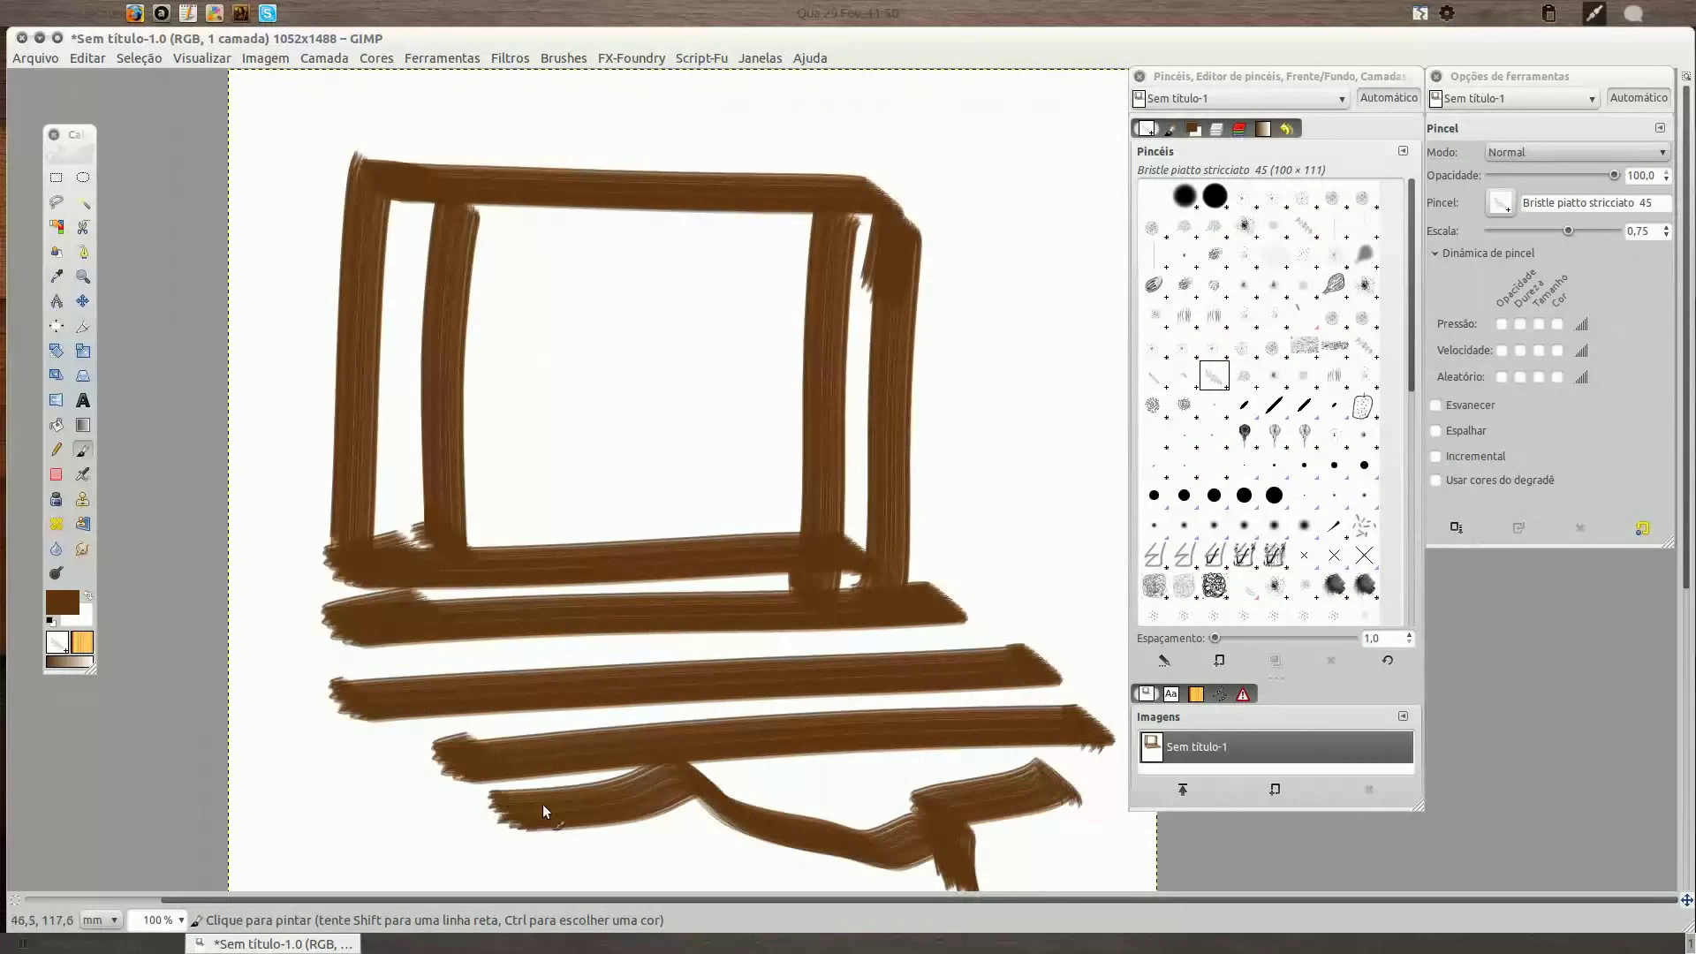
Paint curled loop strokes with the Bristle tondo stricciato 45 brush.
key("Delete")
left_click(1243, 374)
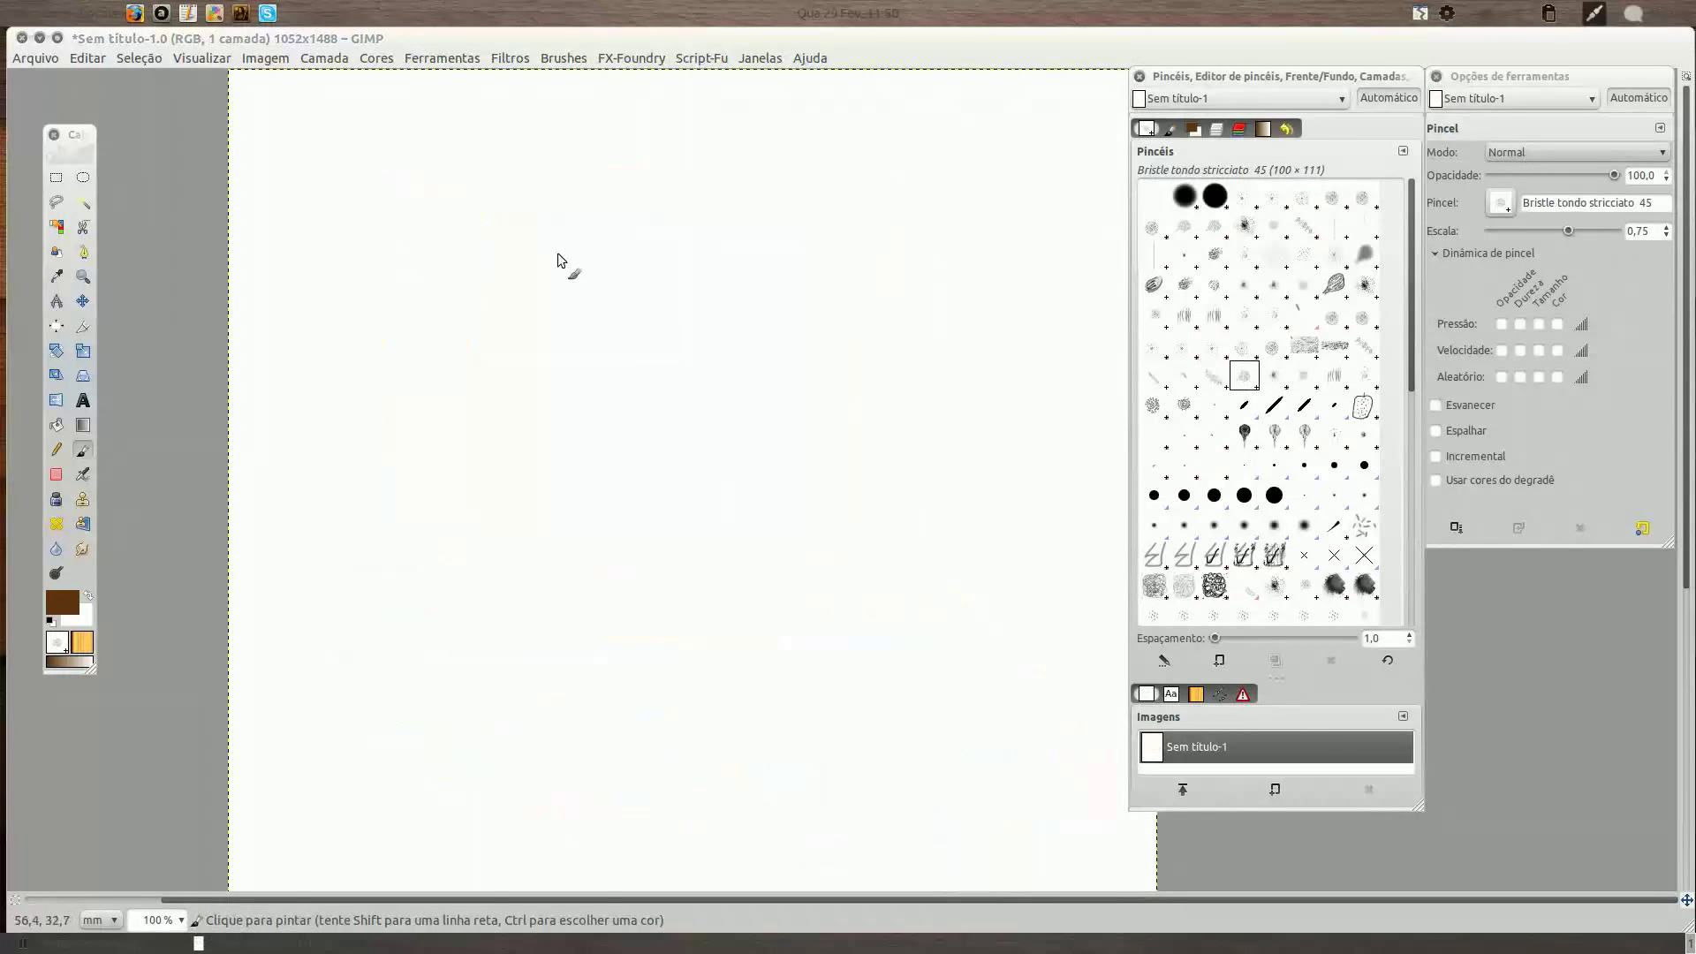
mouse_move(516, 213)
left_mouse_down()
mouse_move(552, 168)
mouse_move(616, 144)
mouse_move(892, 192)
left_mouse_up()
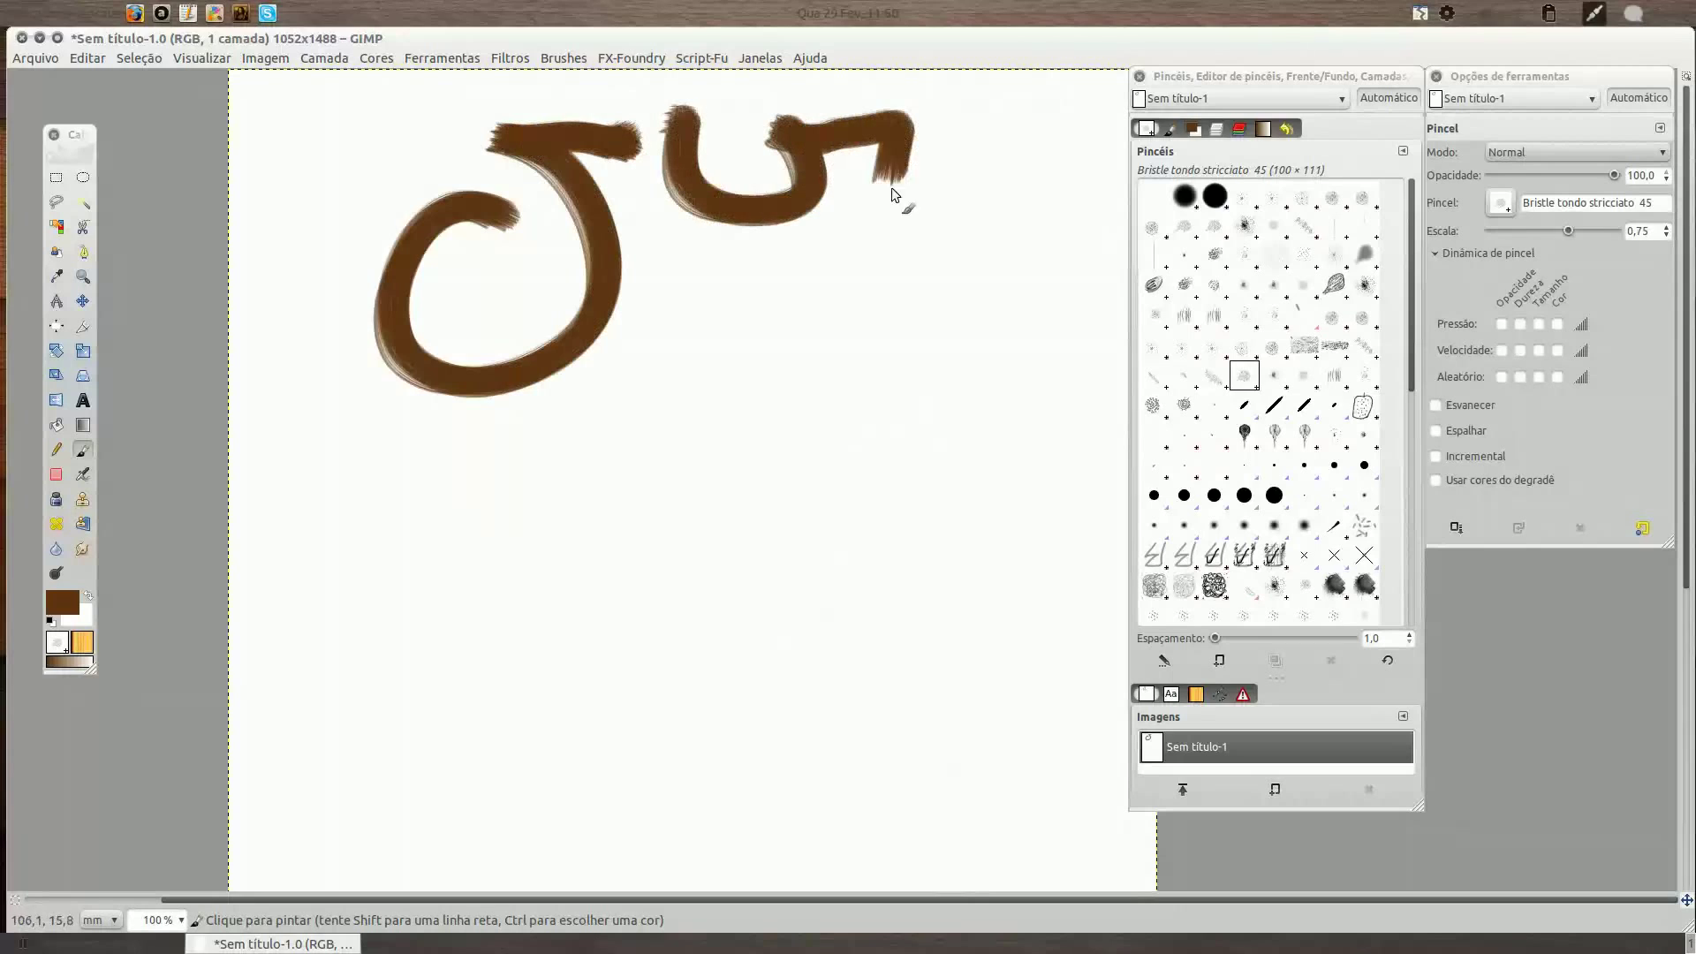
Test soft Brush 5 with stacked horizontal strokes, then a zigzag at scale 1,67.
left_click(1273, 375)
left_click_drag(693, 345, 878, 351)
mouse_move(671, 385)
left_mouse_down()
mouse_move(914, 388)
mouse_move(918, 422)
left_mouse_up()
mouse_move(715, 431)
left_mouse_down()
mouse_move(671, 437)
mouse_move(806, 477)
mouse_move(936, 477)
mouse_move(359, 536)
mouse_move(687, 565)
mouse_move(799, 552)
left_mouse_up()
left_click_drag(1554, 231, 1582, 232)
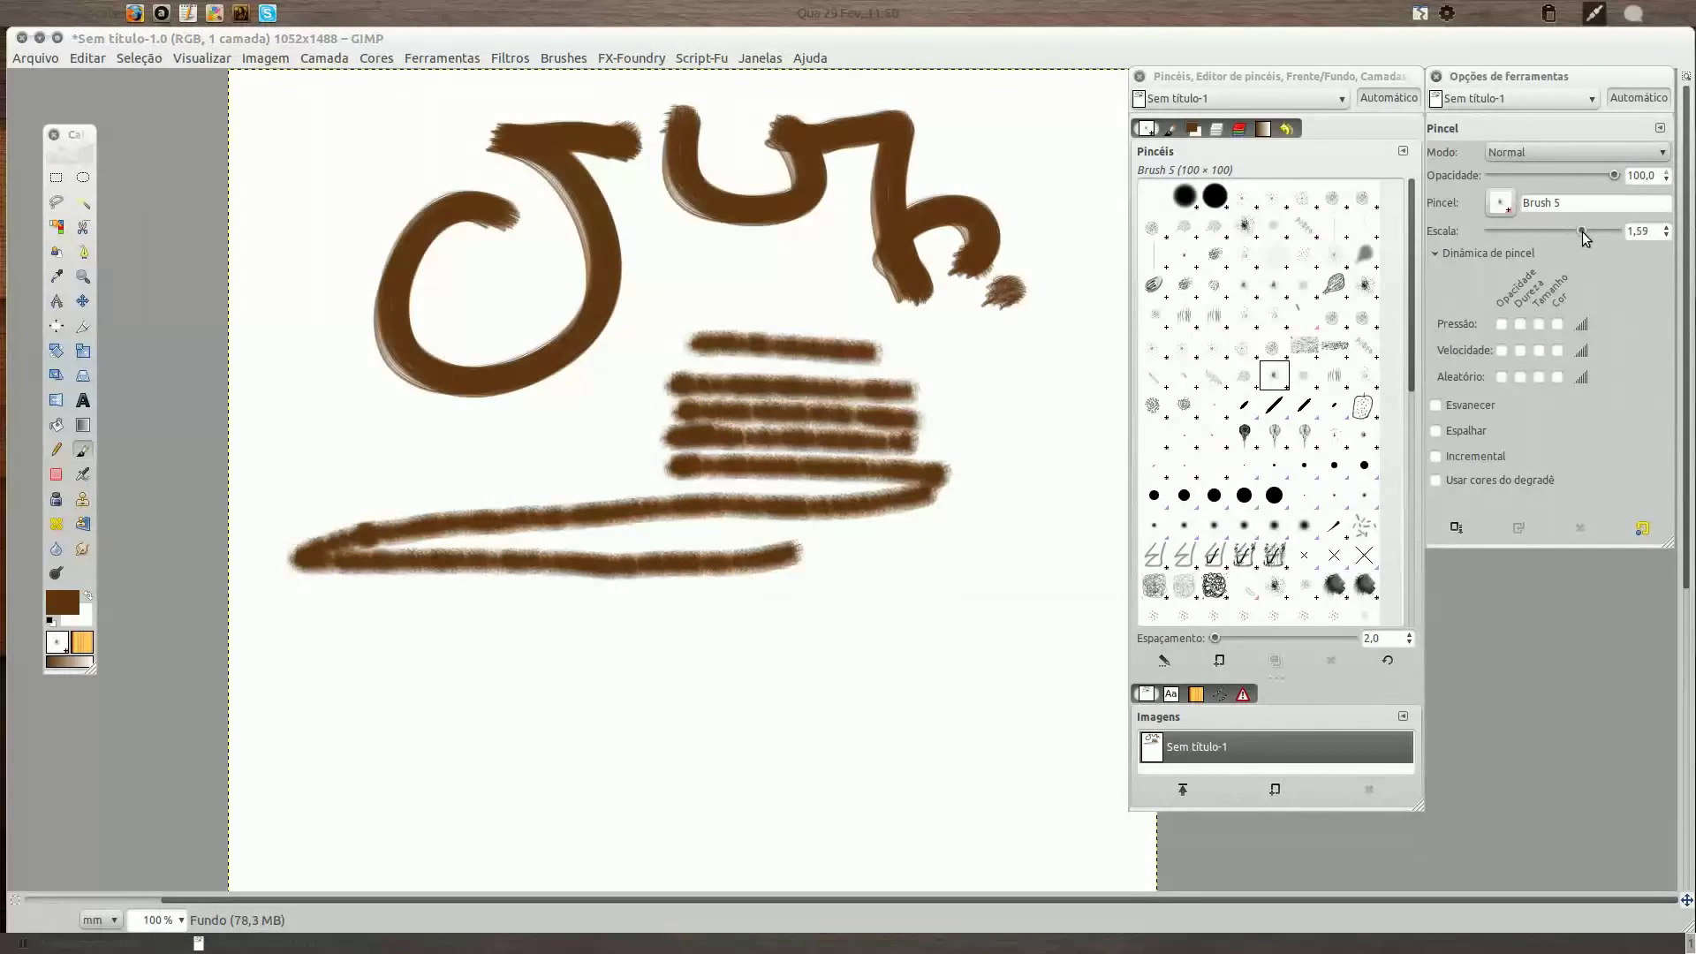
mouse_move(468, 601)
left_mouse_down()
mouse_move(728, 616)
mouse_move(684, 712)
mouse_move(919, 698)
left_mouse_up()
Clear the canvas and paint faint looping strokes at opacity 33,1.
key("Delete")
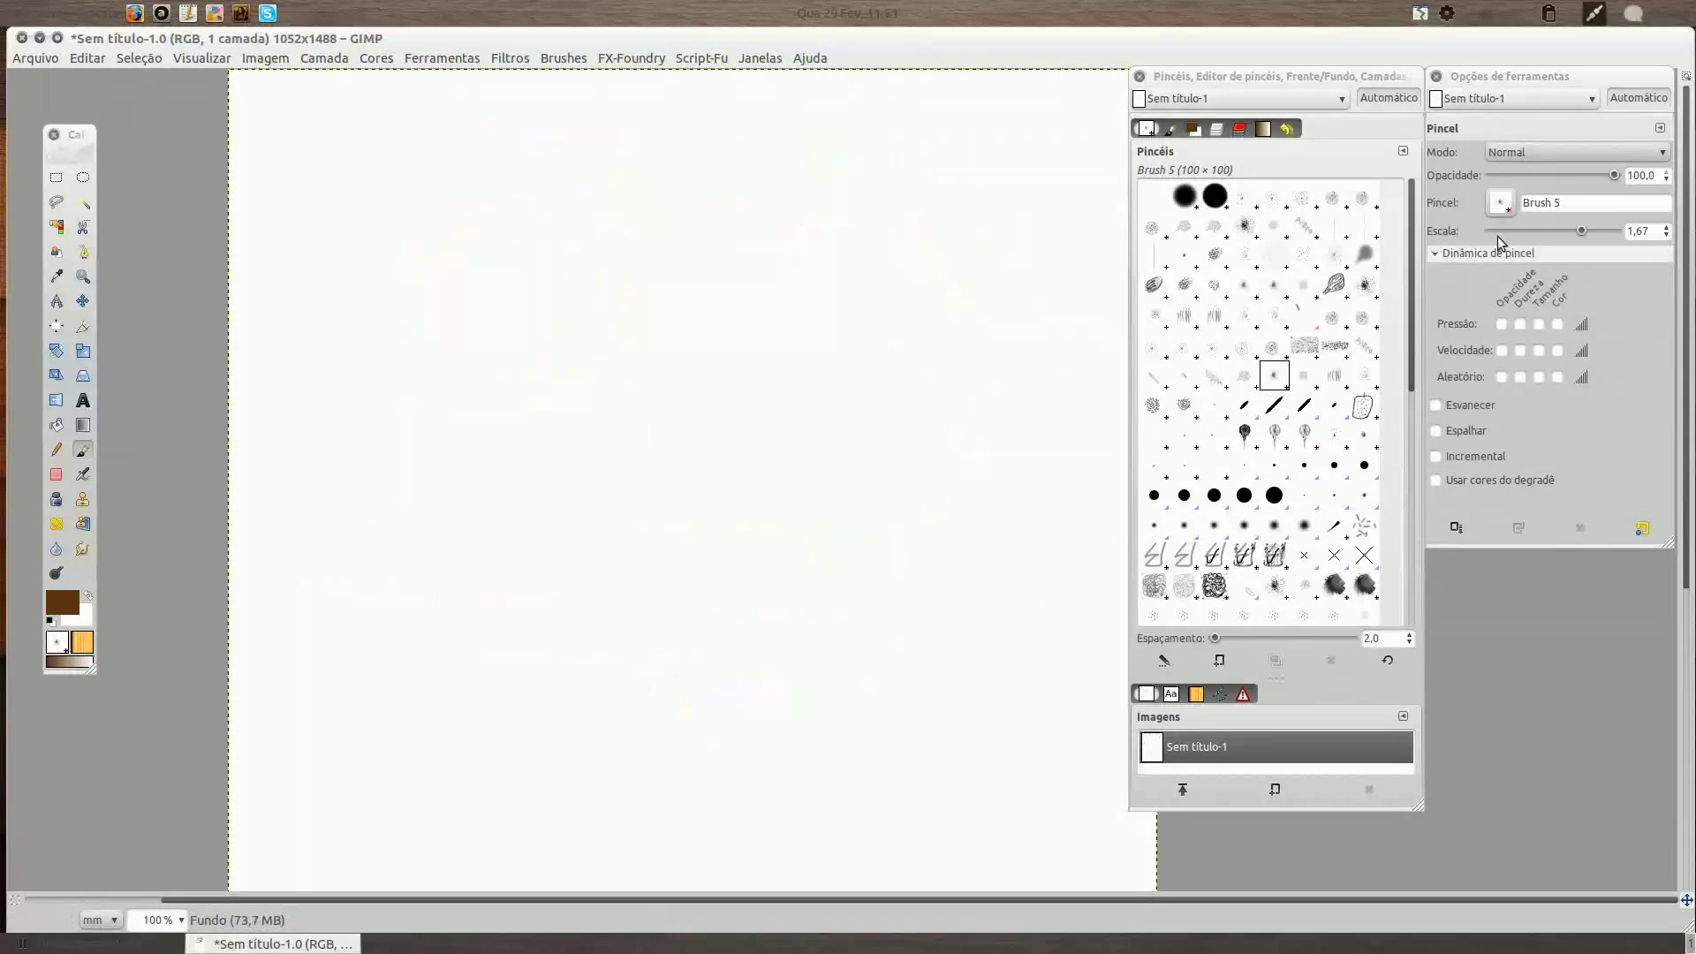
scroll(1542, 180, "down", 10)
scroll(1542, 180, "down", 10)
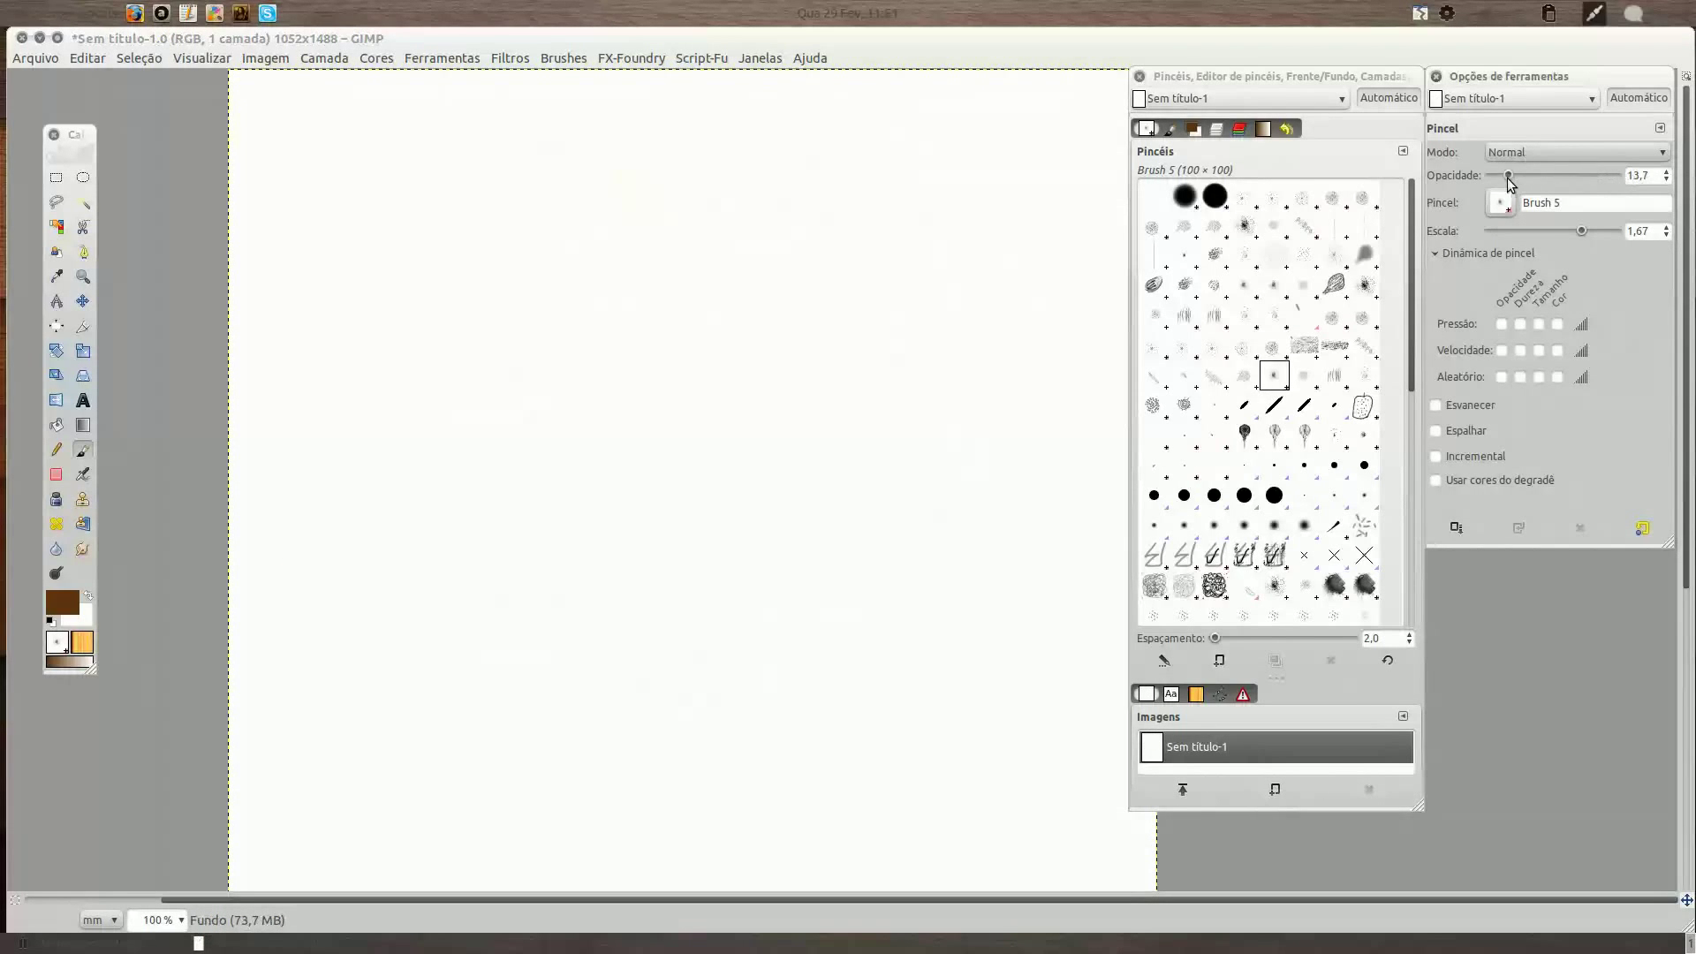
left_click(384, 270)
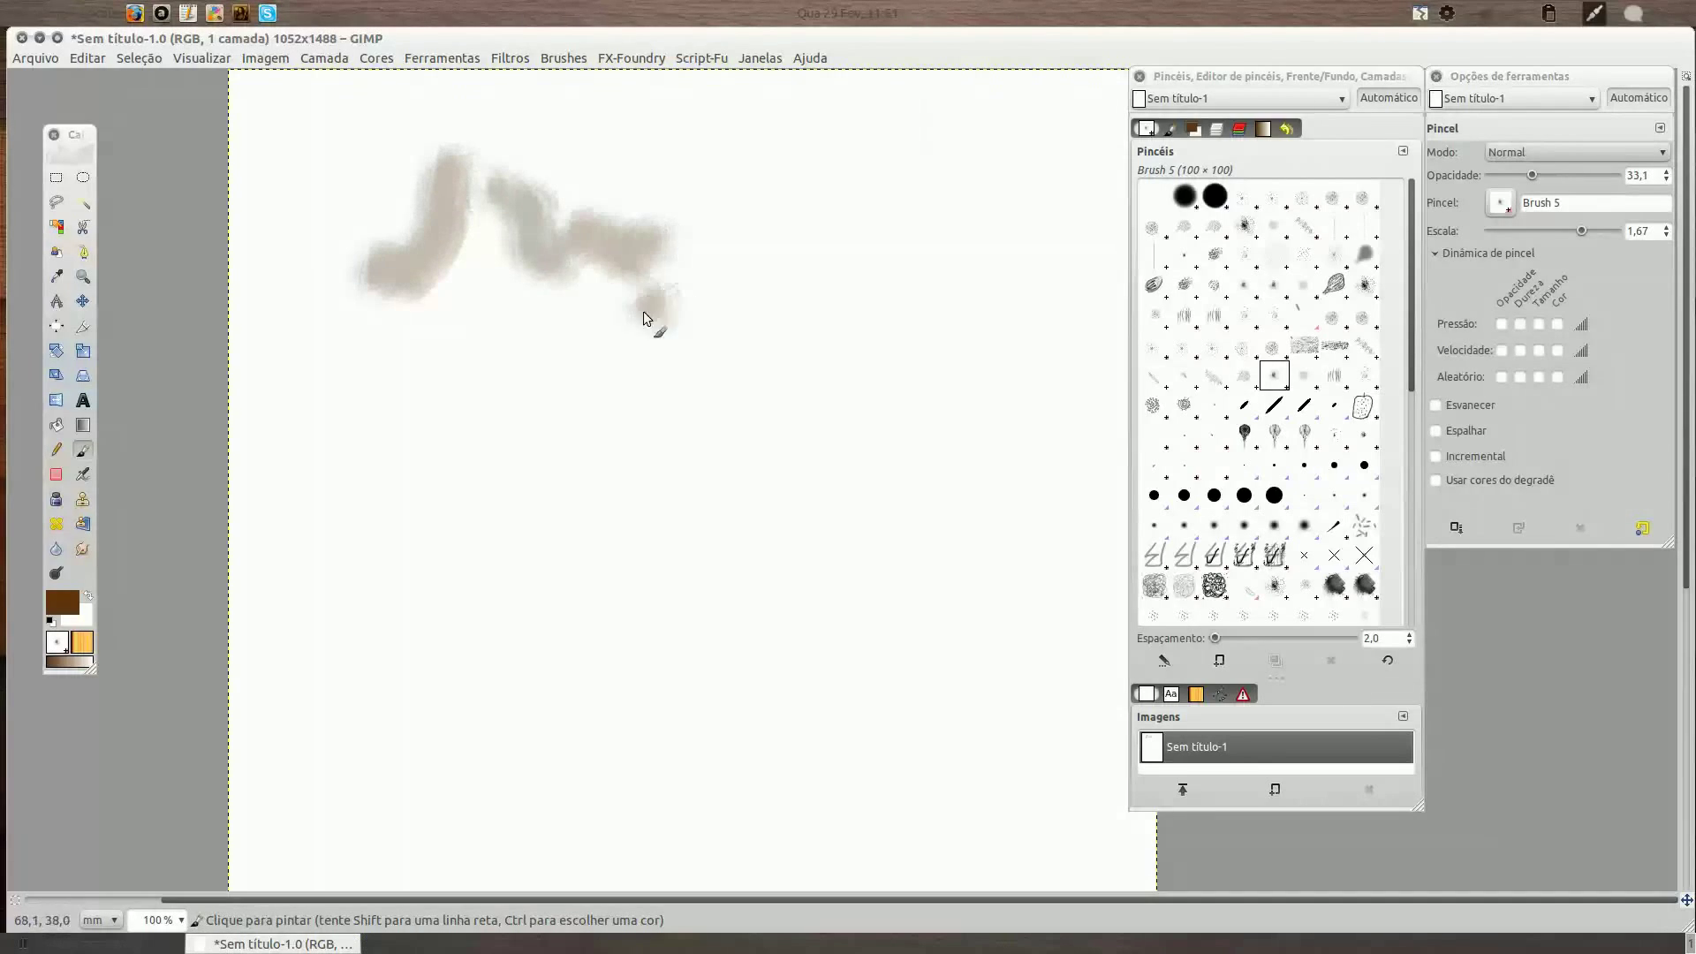
left_click_drag(447, 427, 586, 281)
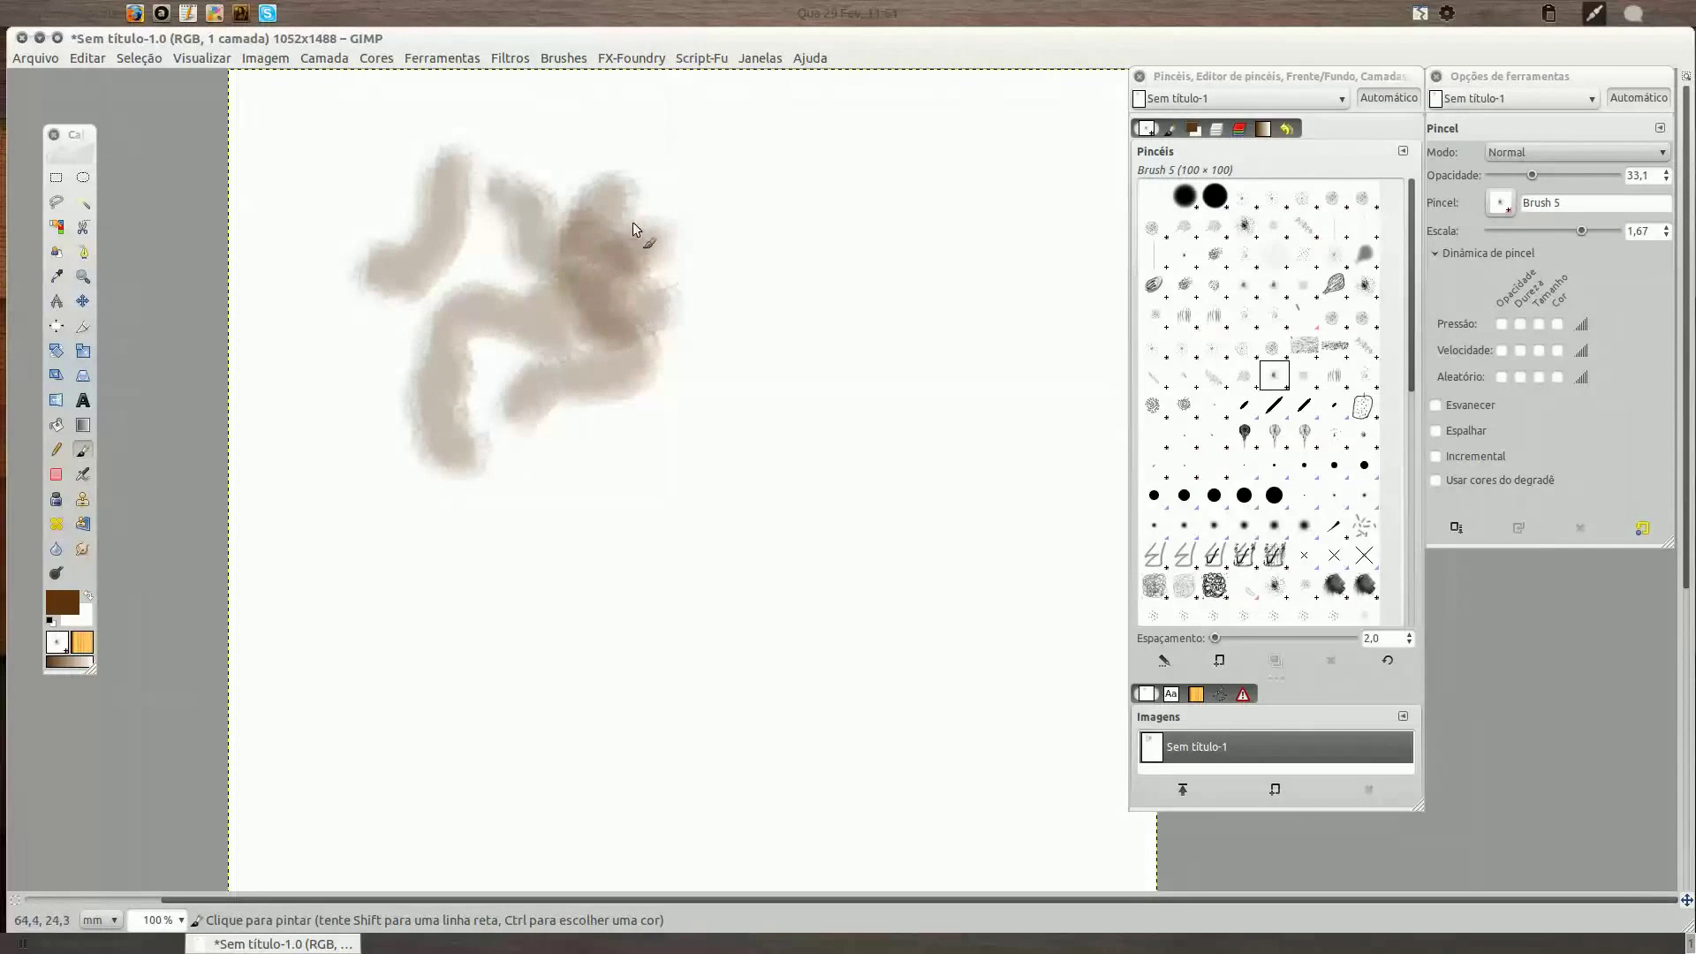
mouse_move(633, 223)
left_mouse_down()
mouse_move(775, 174)
mouse_move(754, 274)
left_mouse_up()
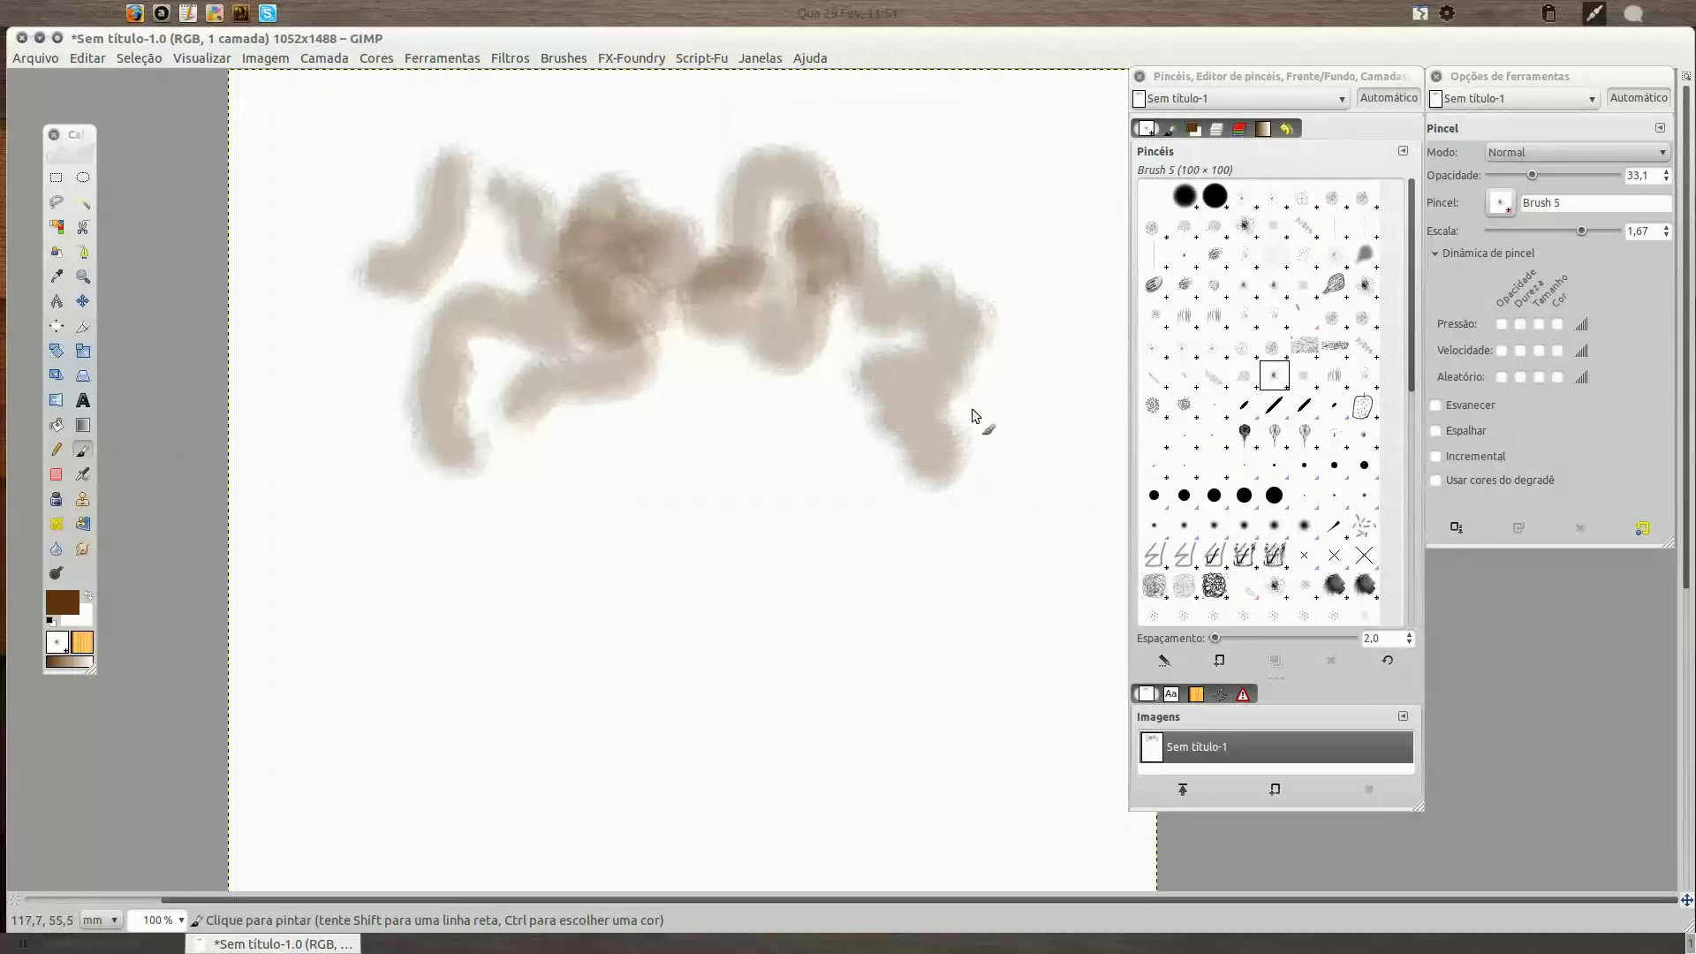
At opacity 100, paint a dense dark brown patch across the centre.
left_click_drag(1533, 180, 1616, 181)
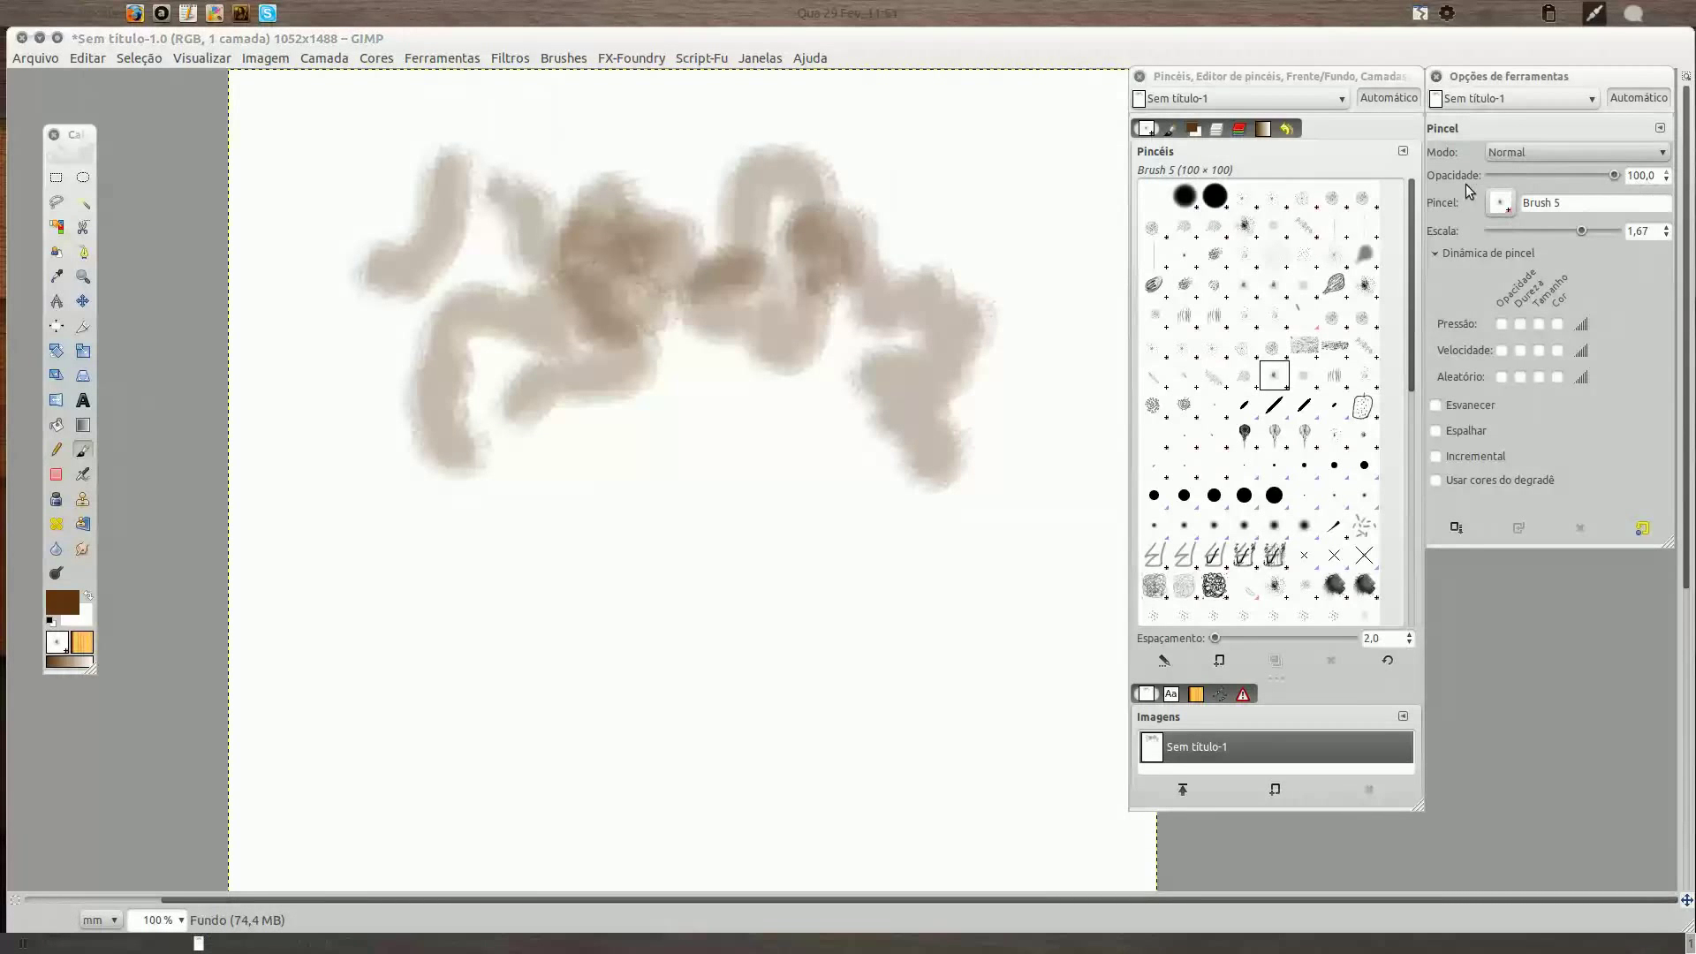
left_click_drag(775, 287, 776, 330)
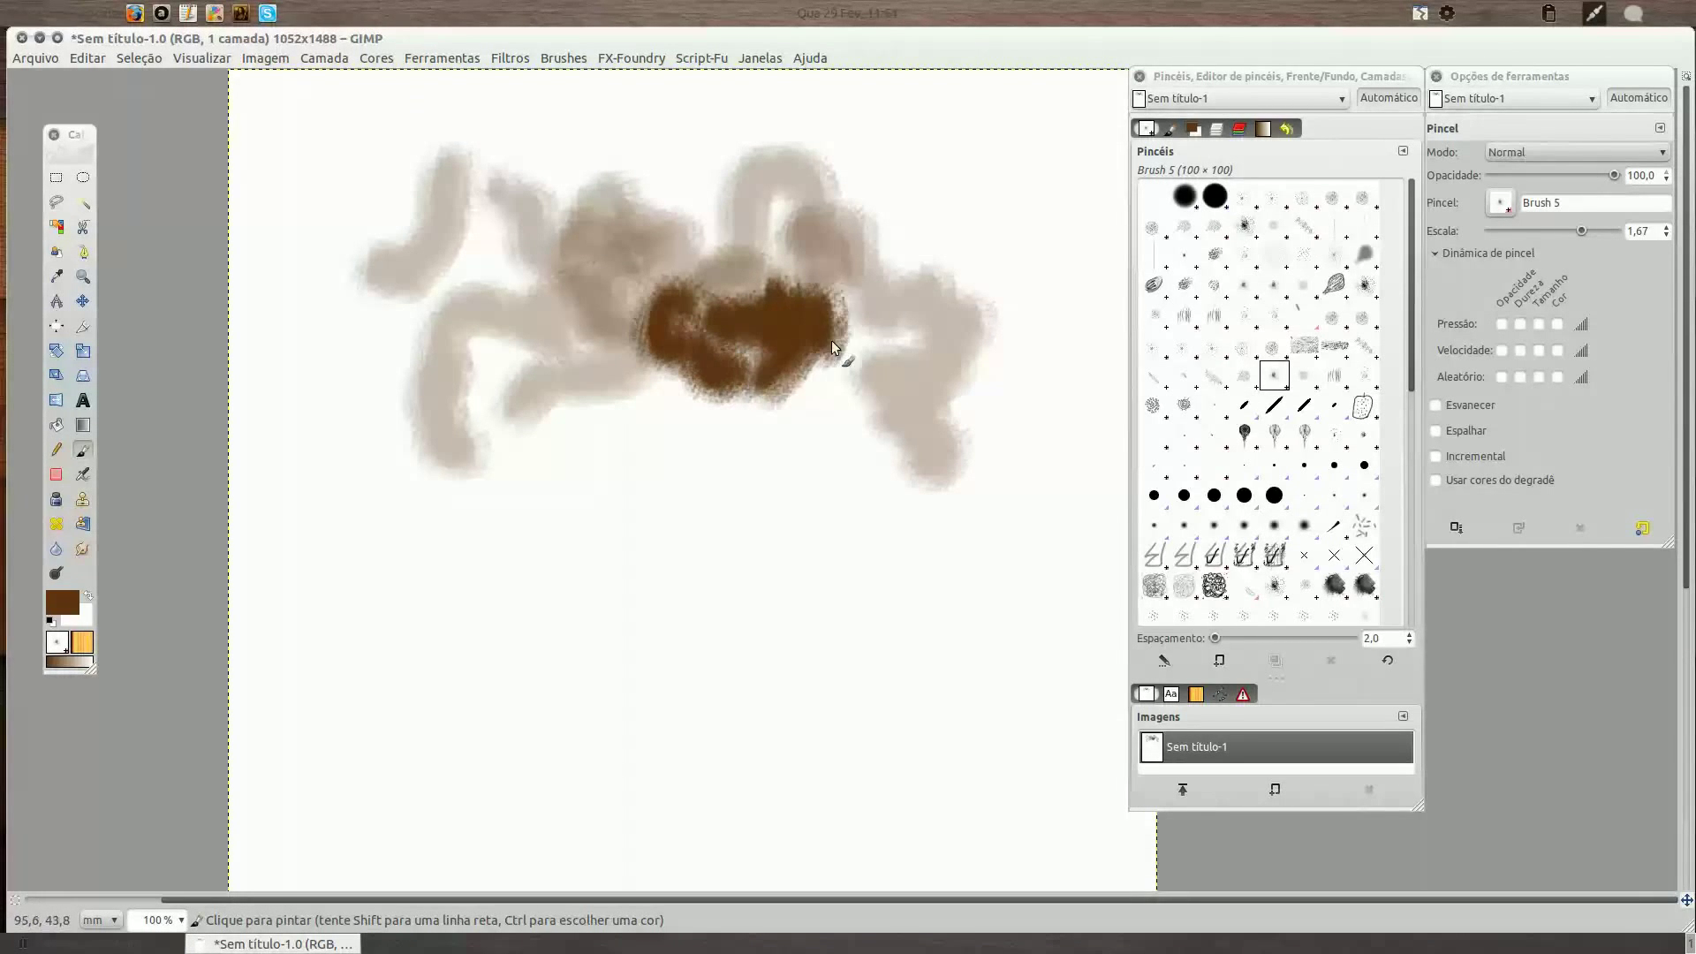
mouse_move(885, 364)
left_mouse_down()
mouse_move(908, 342)
mouse_move(842, 267)
mouse_move(708, 279)
left_mouse_up()
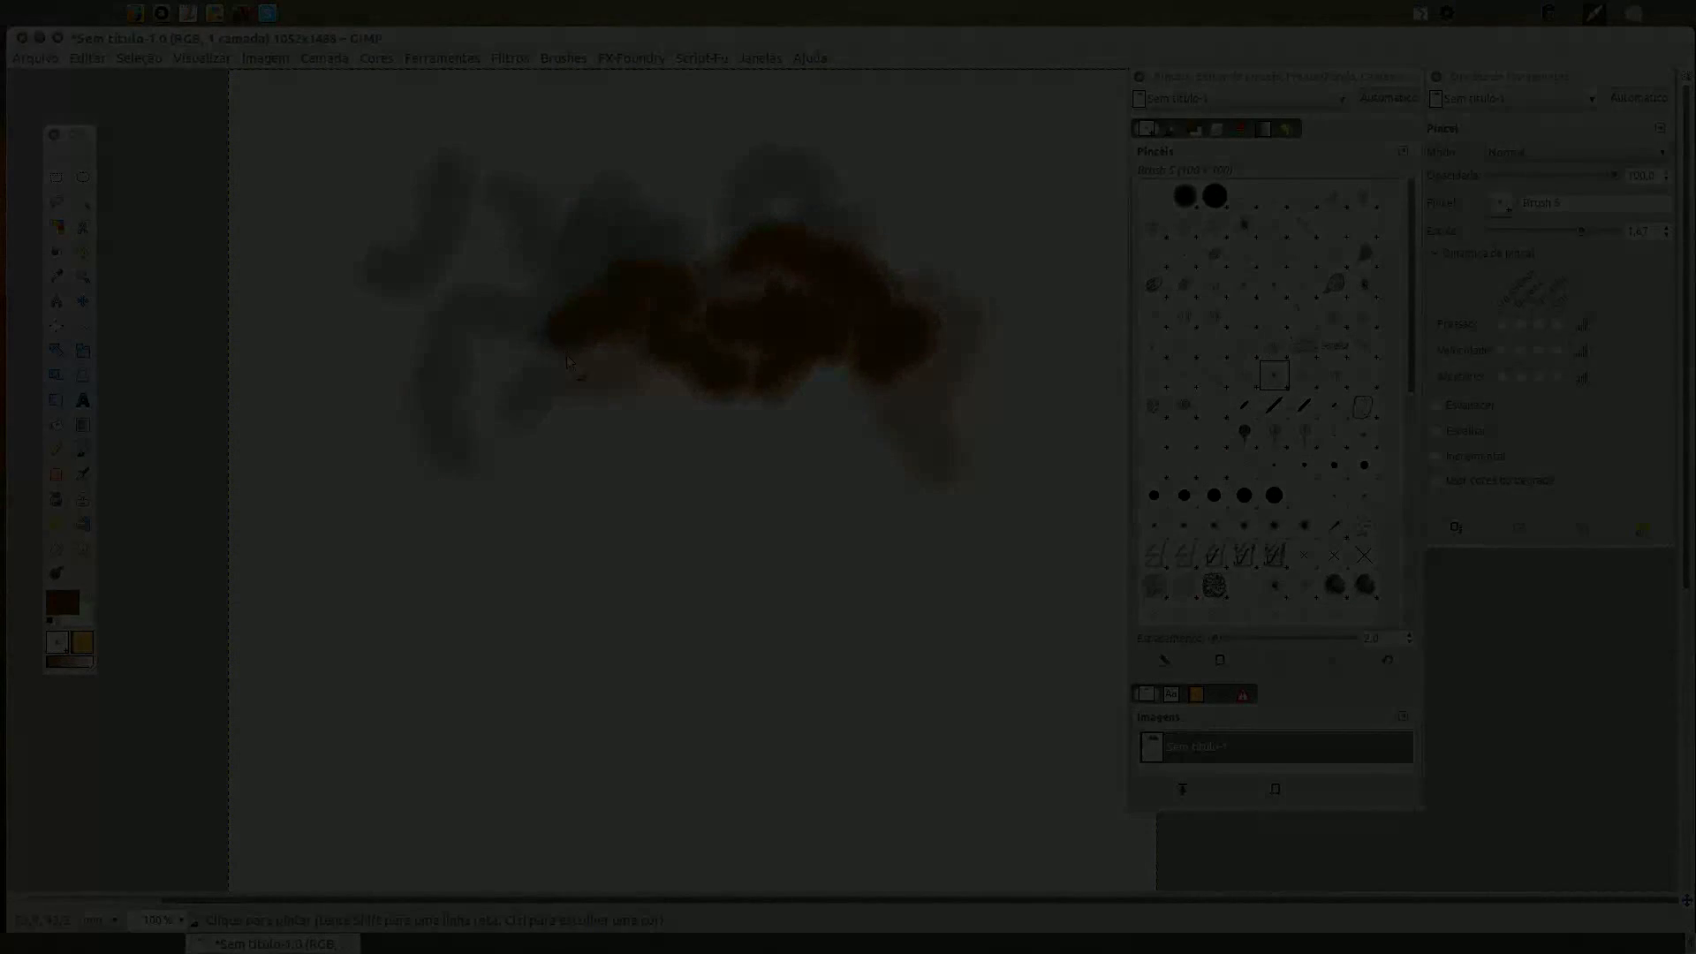